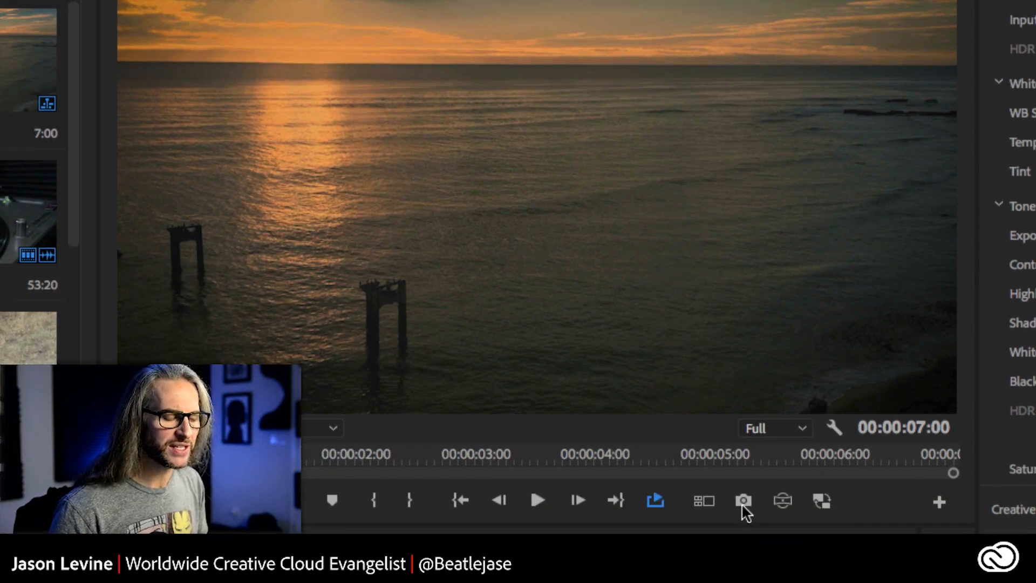
Open the Program Monitor's button editor to examine the available buttons, including Export Frame, and close it without changes
left_click(743, 502)
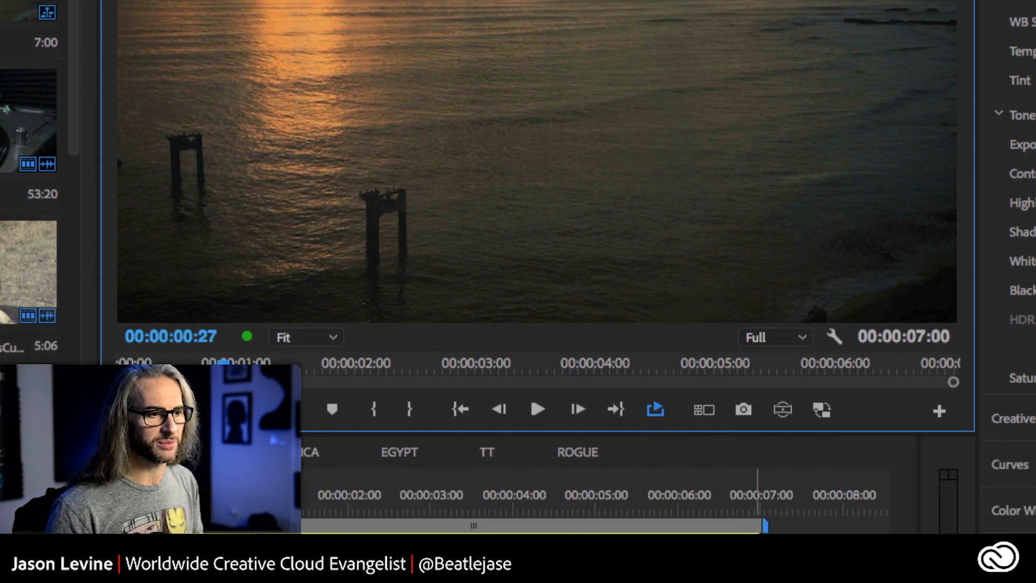
left_click(743, 418)
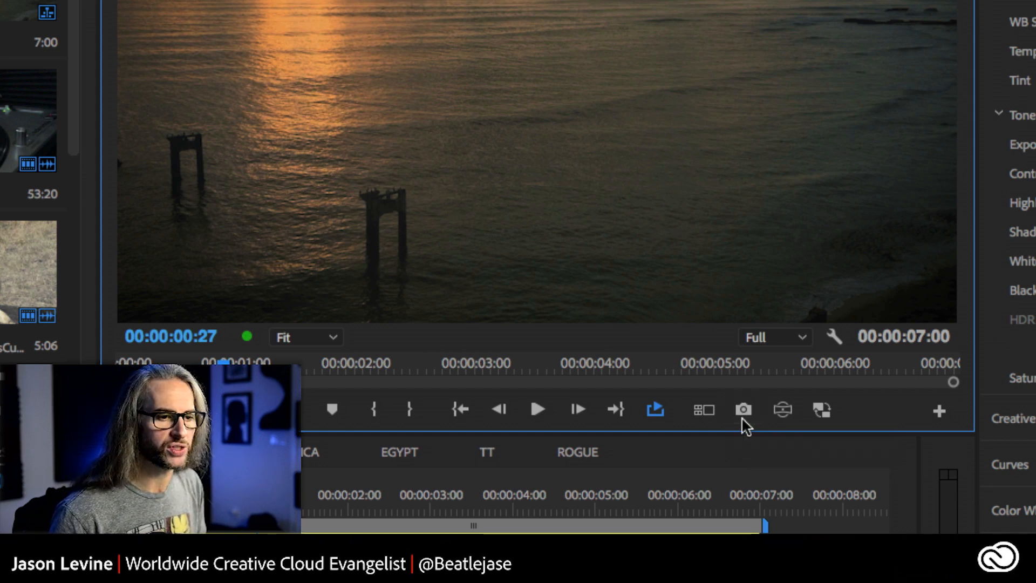
left_click(939, 412)
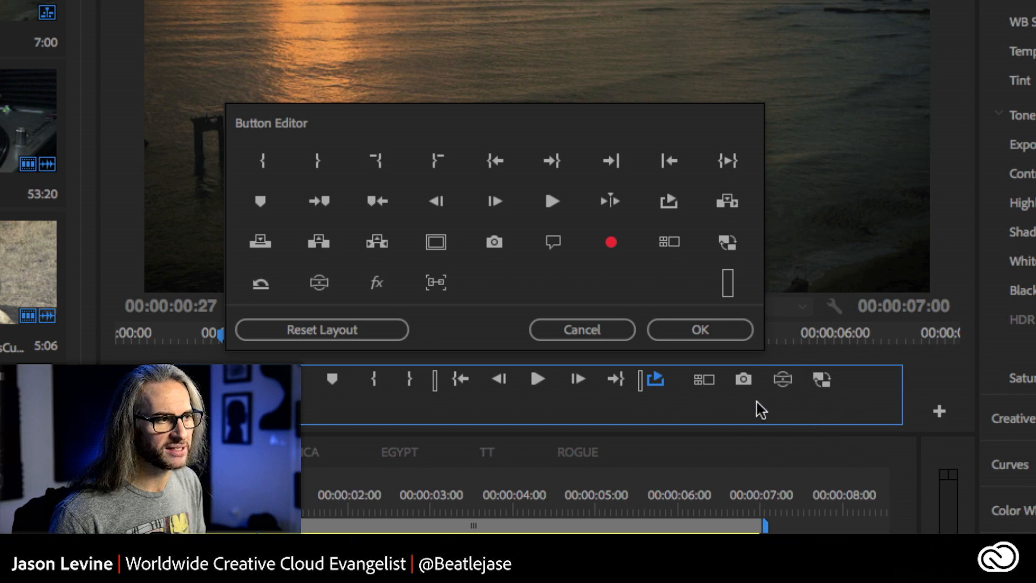
left_click(542, 329)
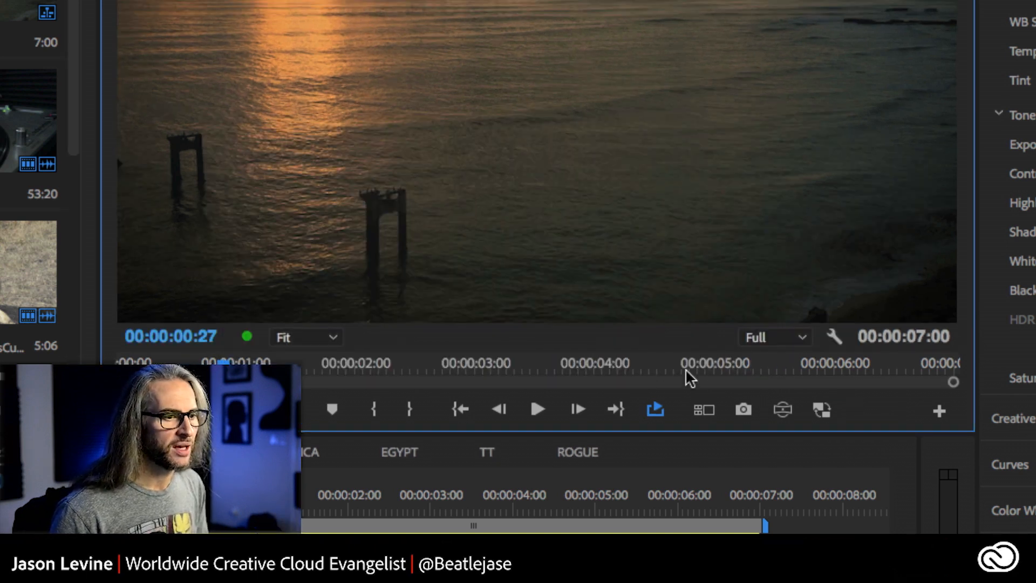
Open the frame export settings for the current sunset frame, examine the available file formats, and cancel the export
left_click(752, 420)
left_click_drag(160, 185, 389, 124)
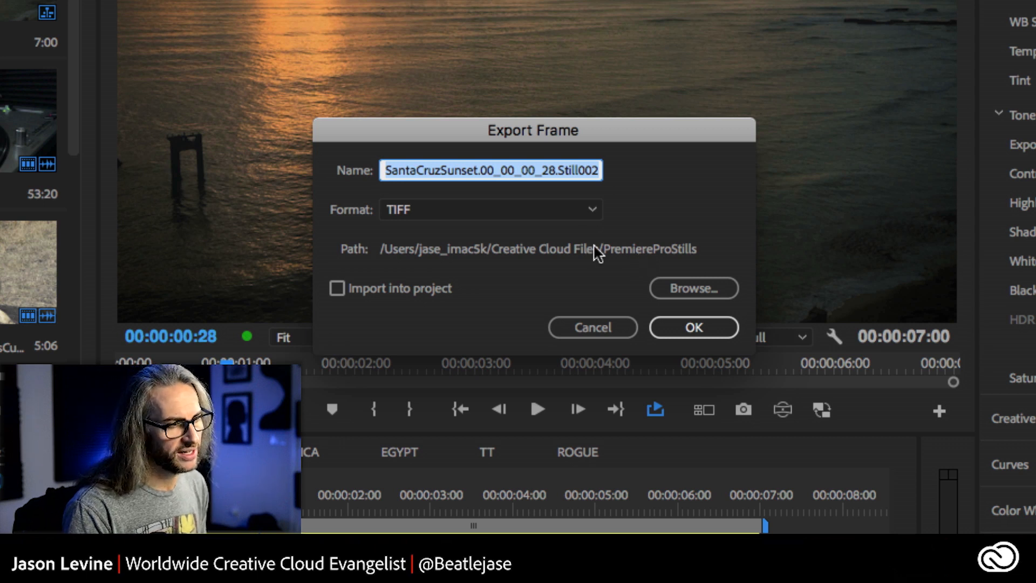
left_click(578, 210)
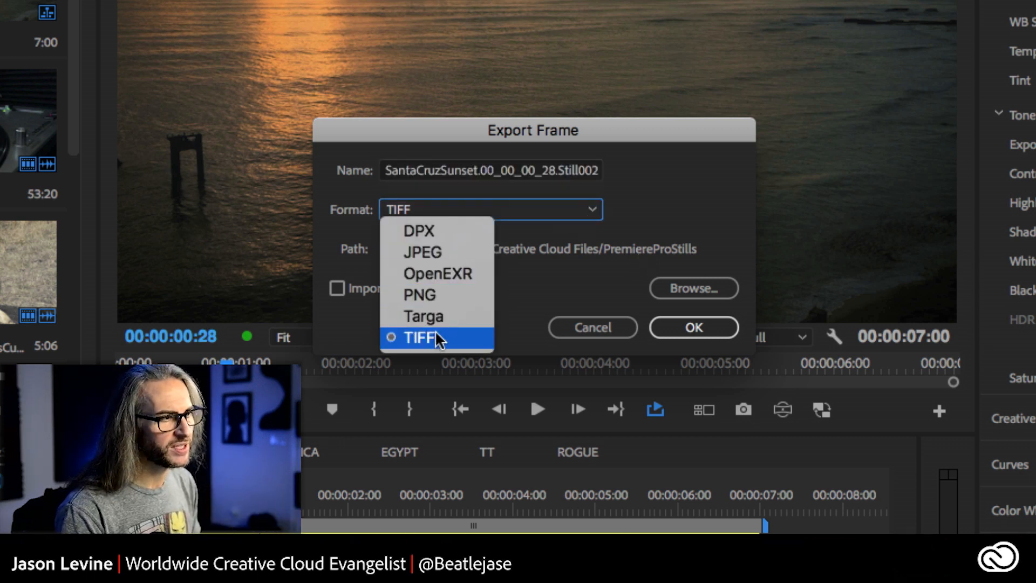
left_click(675, 198)
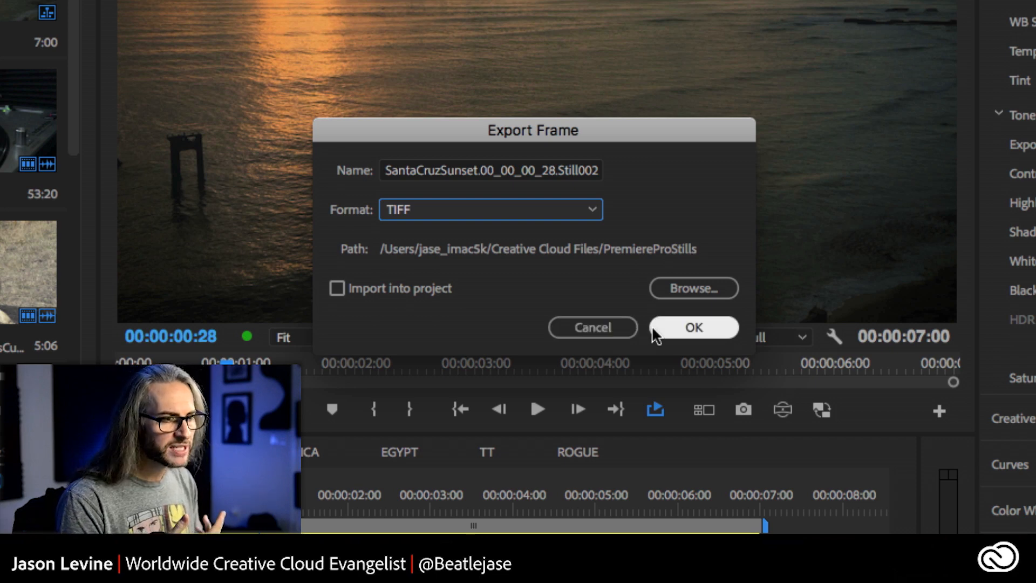
left_click(595, 324)
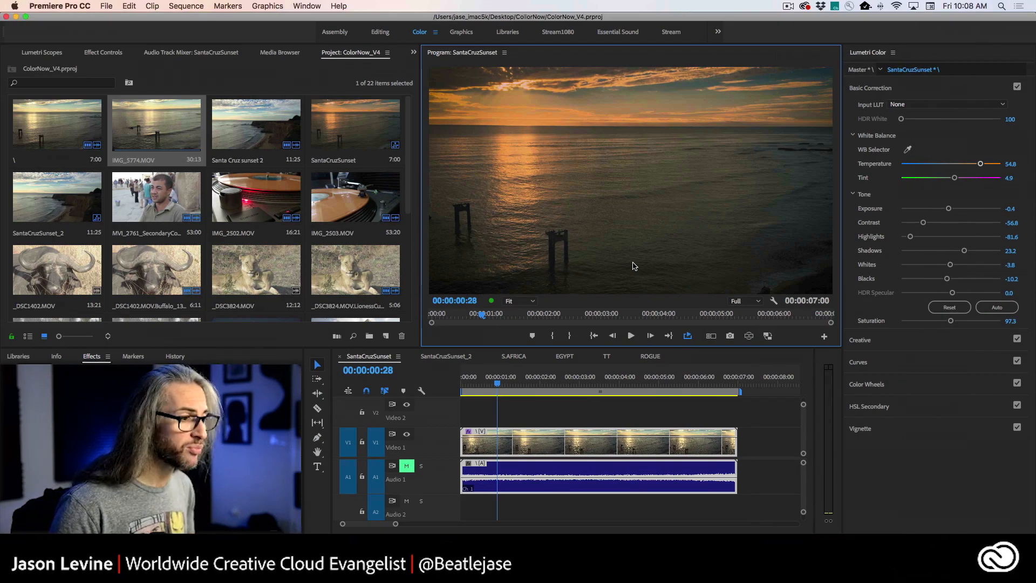
Switch to Lightroom CC and look through the PPRO Stills images, from the sunset through the elephants and lioness to the turntables
key("super+Tab")
key("super+Tab")
key("super+Tab")
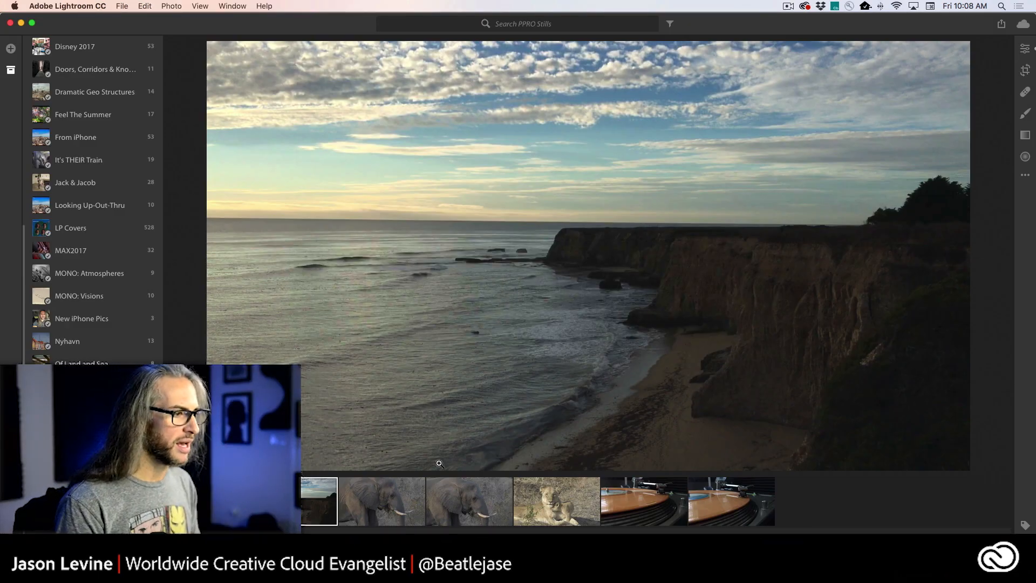
left_click(207, 501)
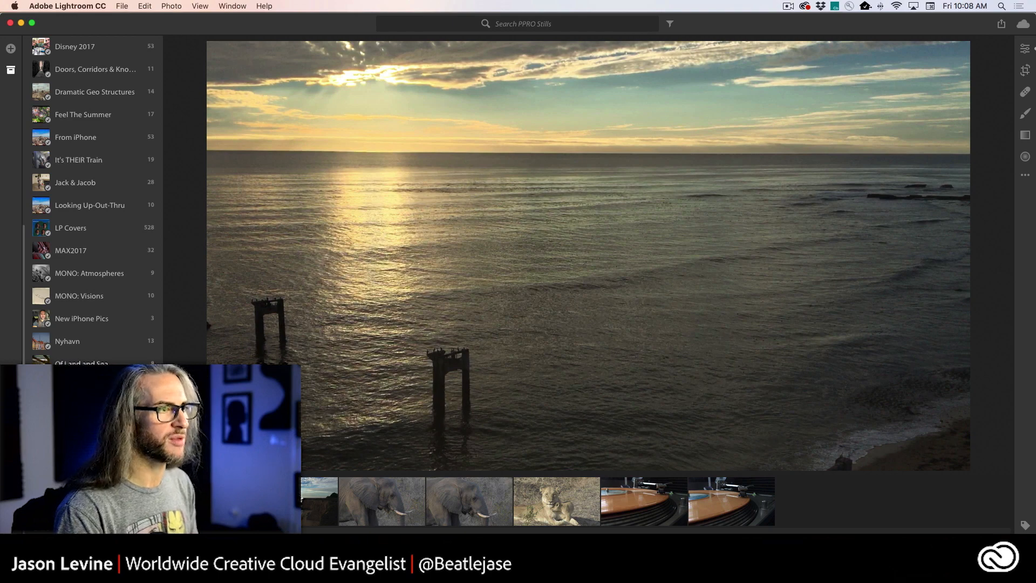
left_click(323, 502)
left_click(375, 503)
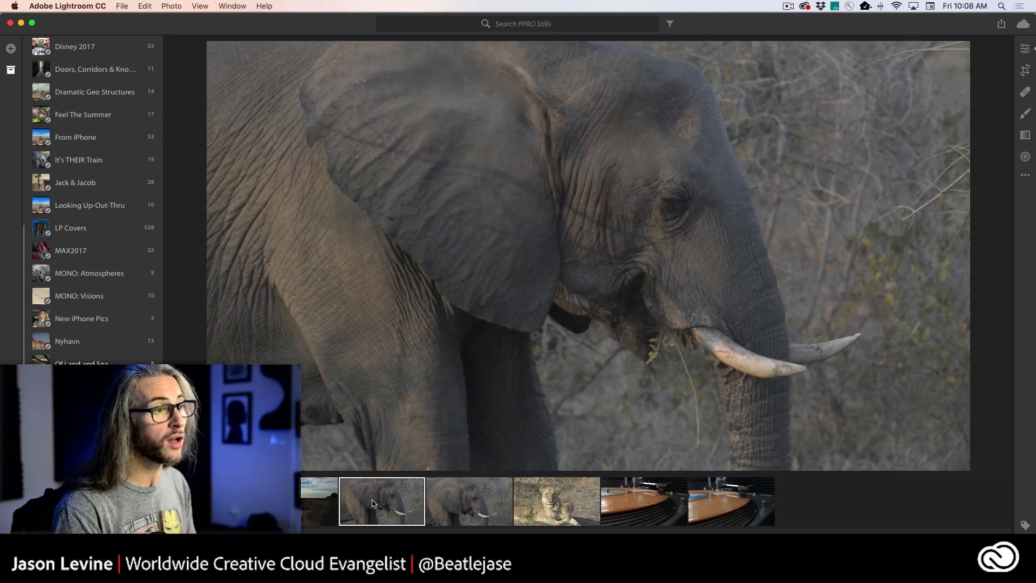
left_click(471, 503)
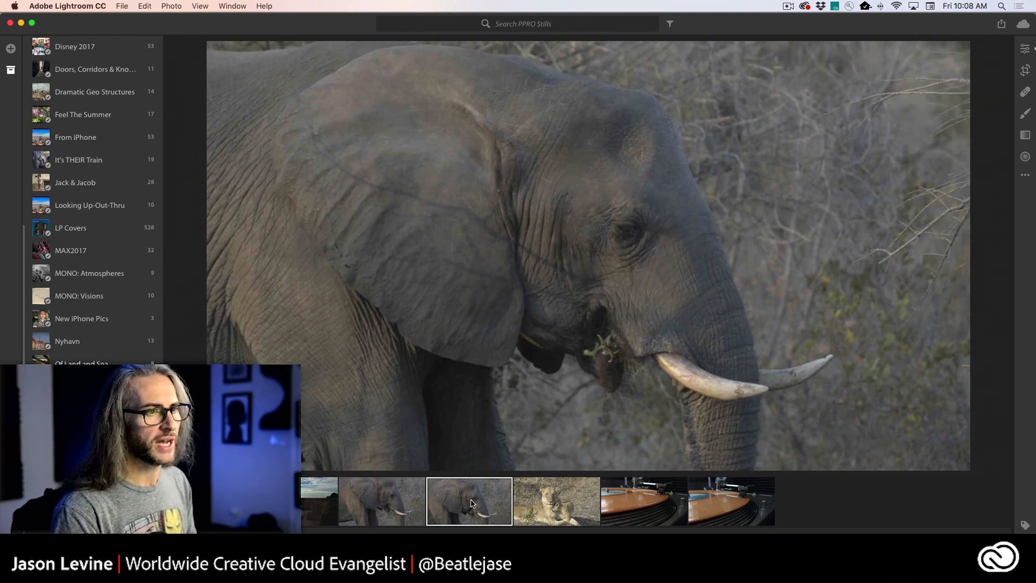
left_click(560, 503)
left_click(467, 502)
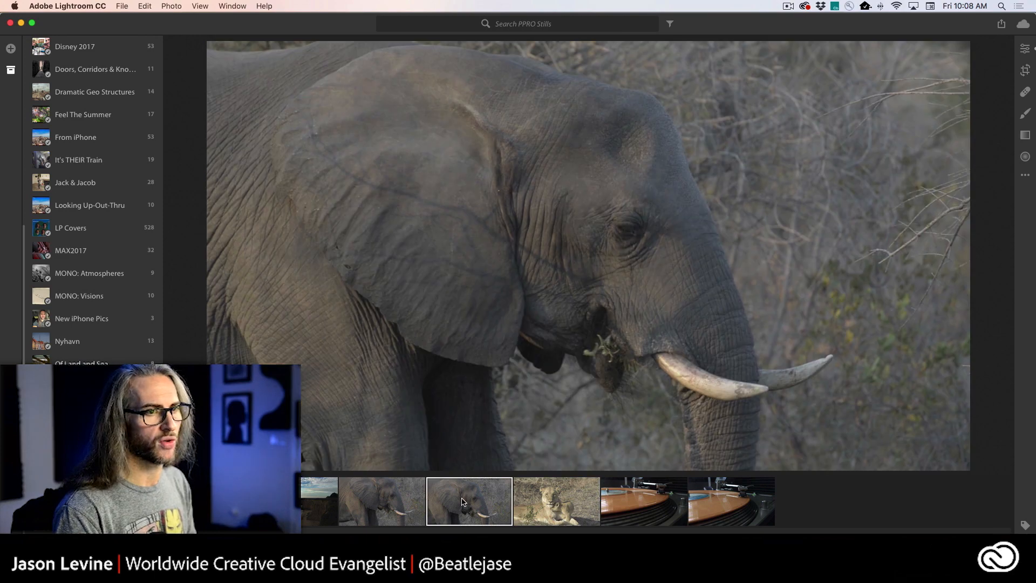
left_click(570, 502)
left_click(630, 502)
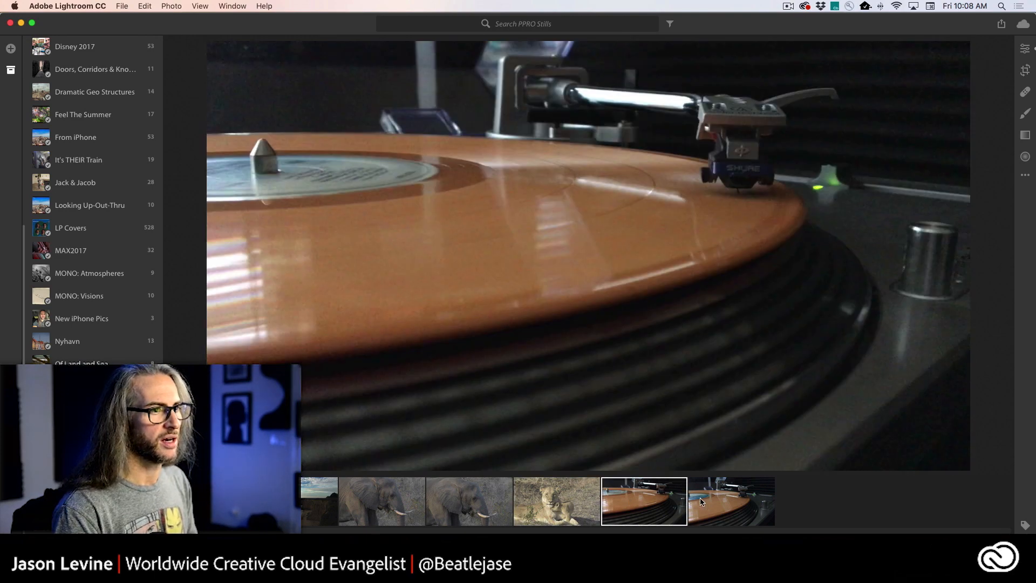
left_click(736, 502)
Go back through the stills to the coastal cliff image and display its Light, Color and Effects adjustments
left_click(633, 502)
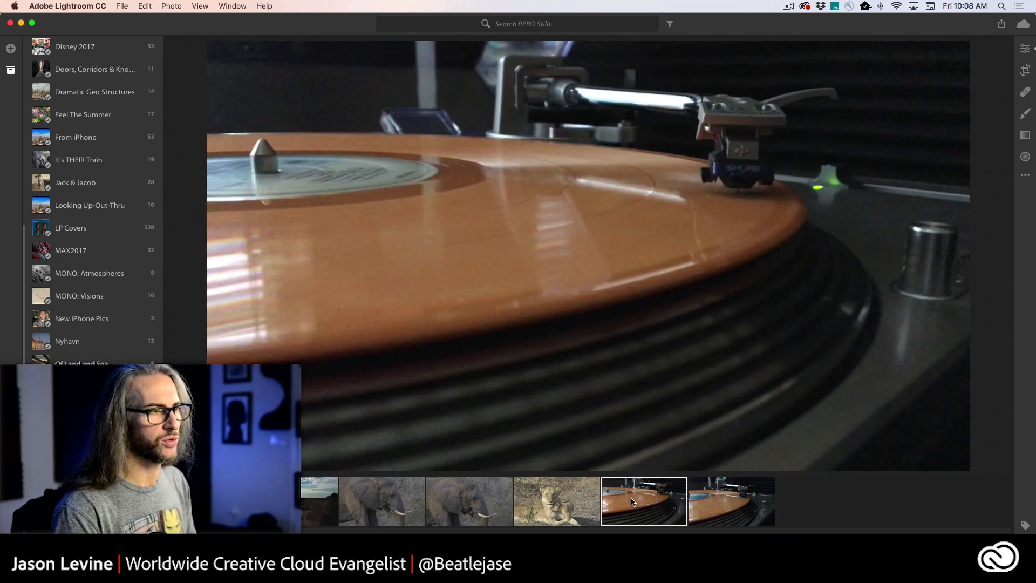
left_click(546, 502)
left_click(456, 497)
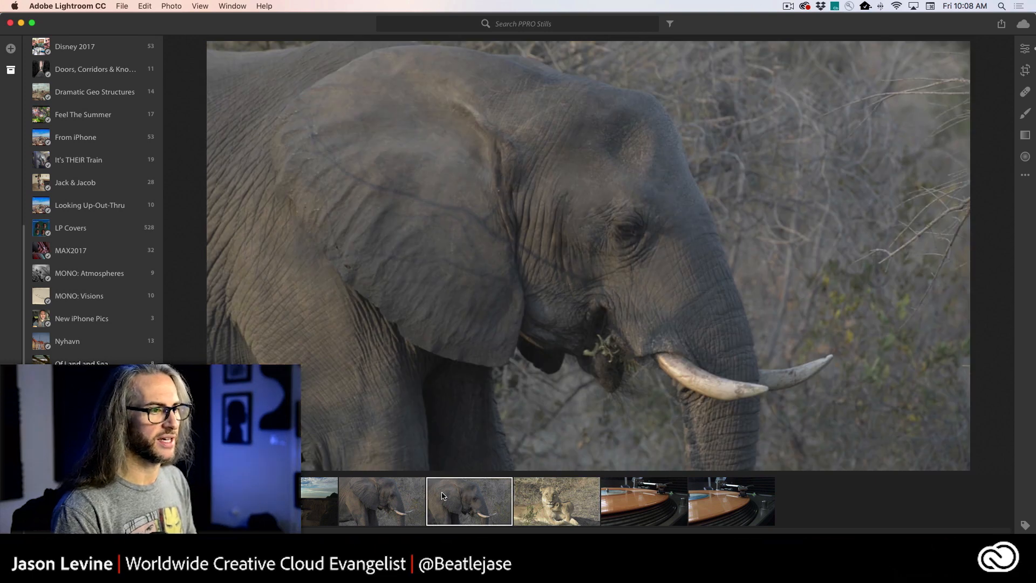
left_click(410, 496)
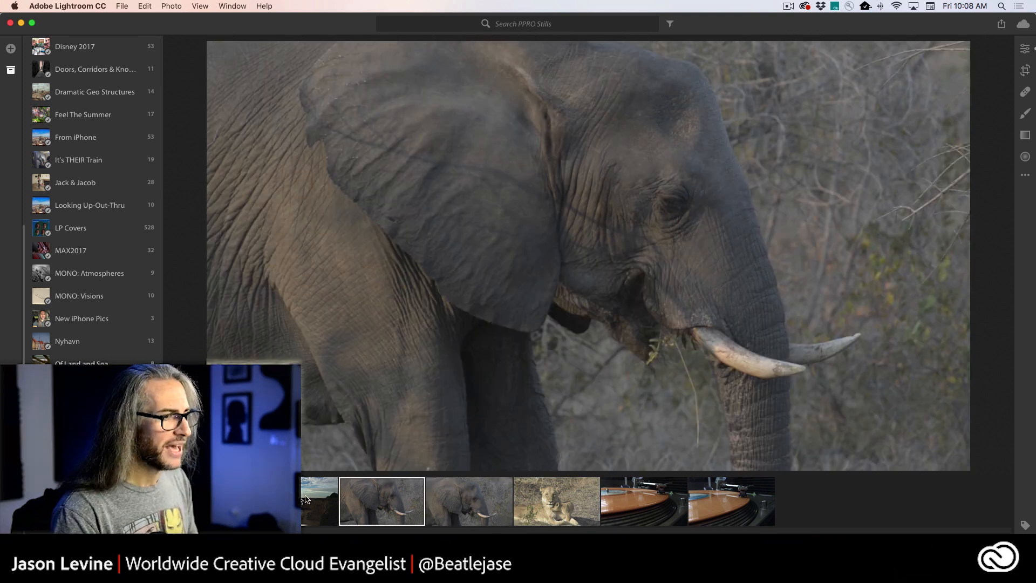
left_click(326, 500)
left_click(238, 499)
key("Right")
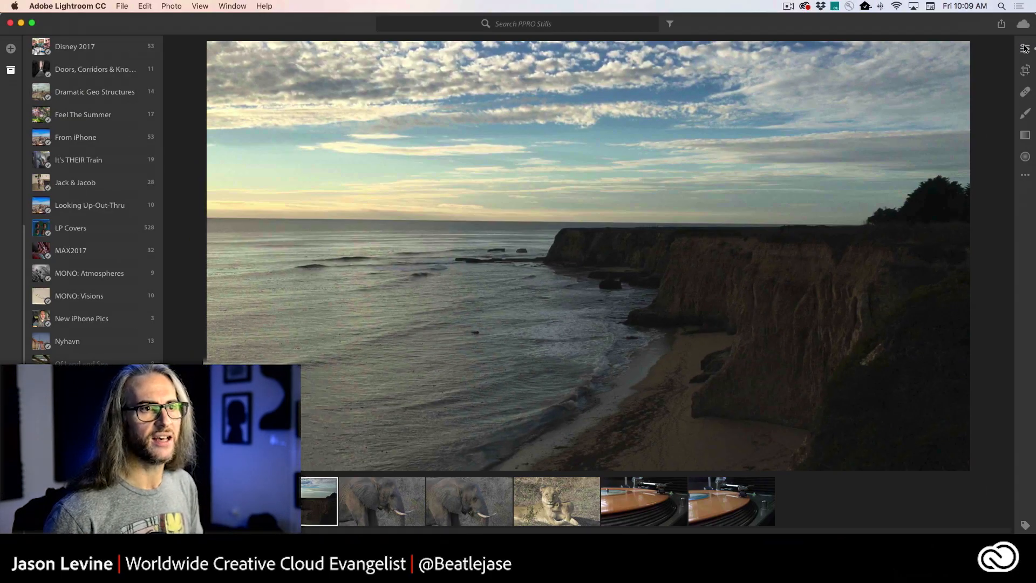
left_click(1013, 49)
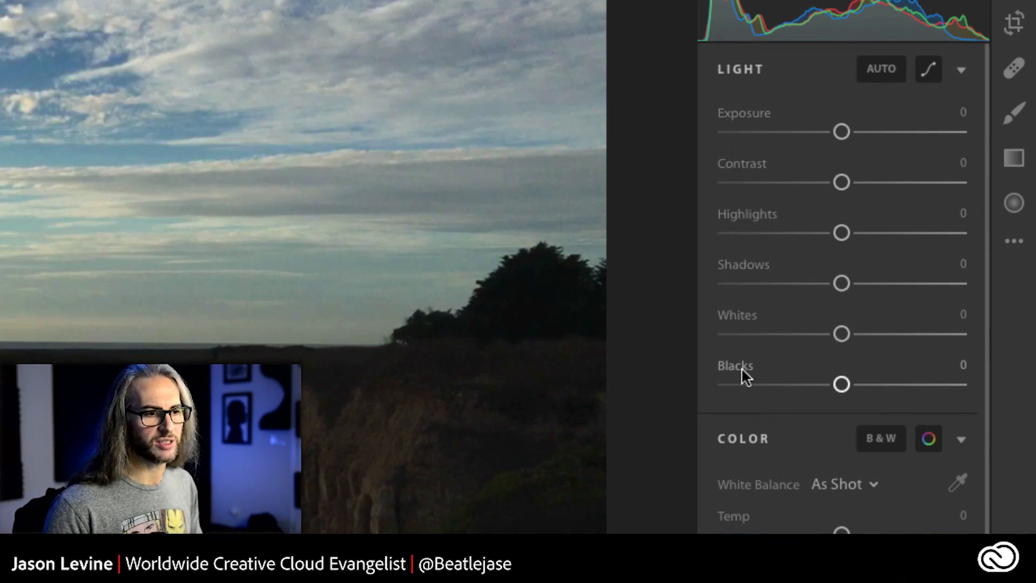
scroll(761, 454, "down", 5)
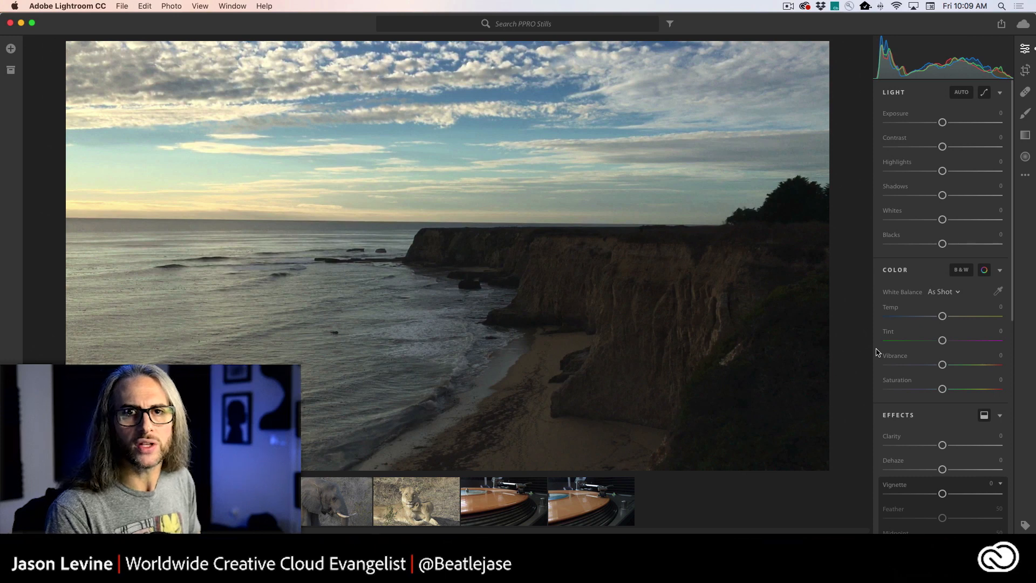
Switch to Premiere Pro, check that Lumetri Color is enabled, and choose the Color workspace
key("super+Tab")
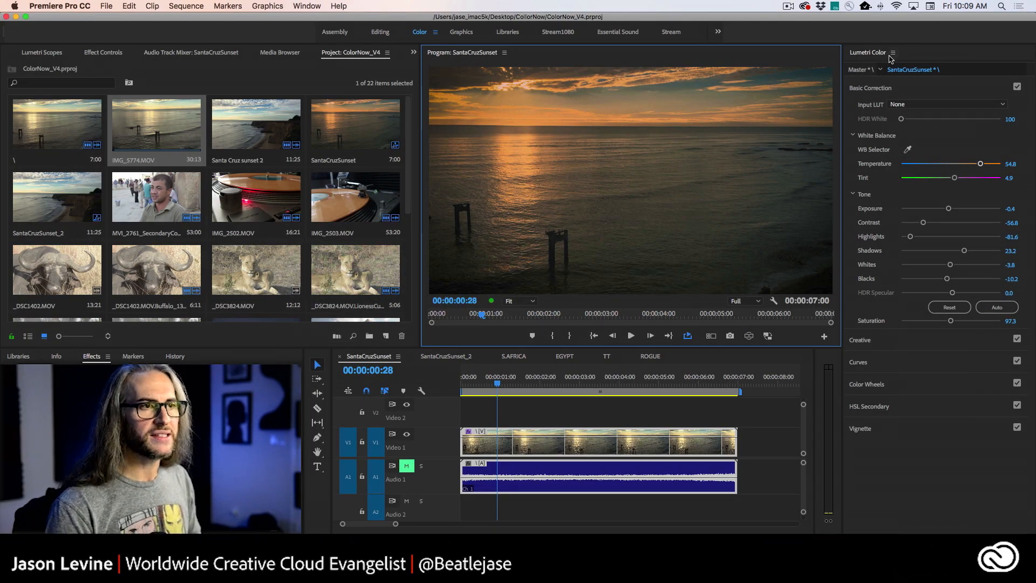
left_click(879, 56)
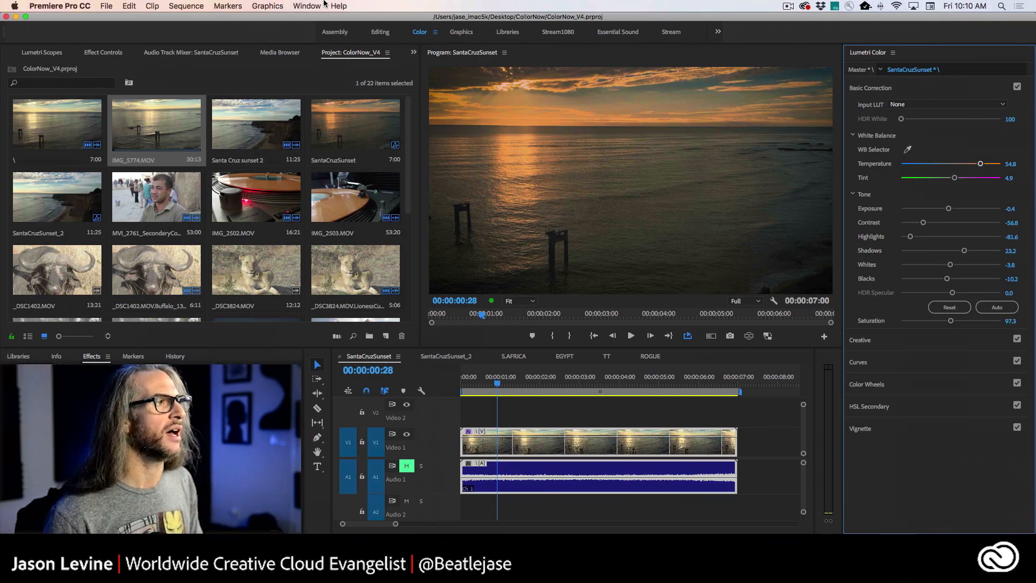
left_click(318, 6)
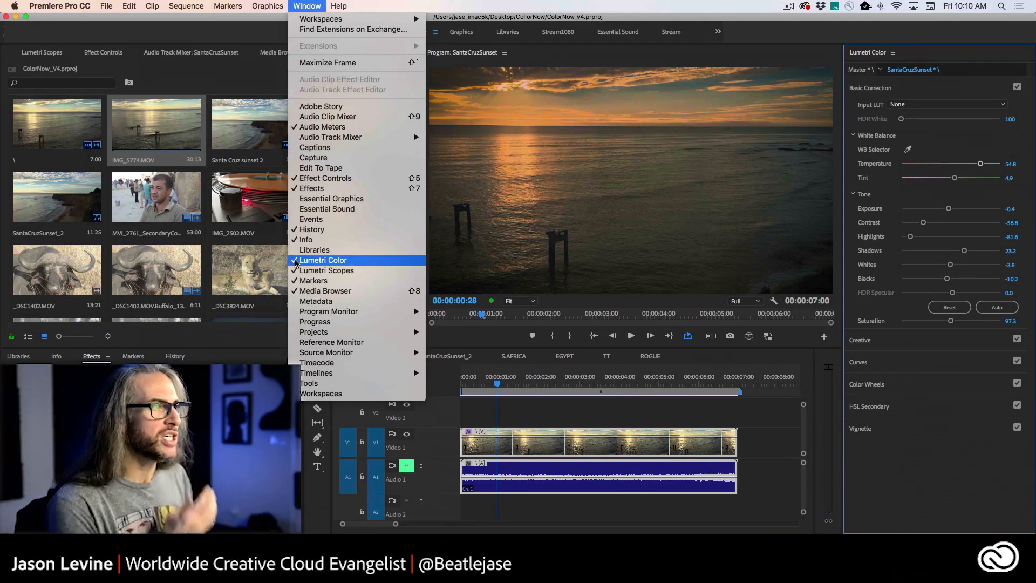
left_click(364, 4)
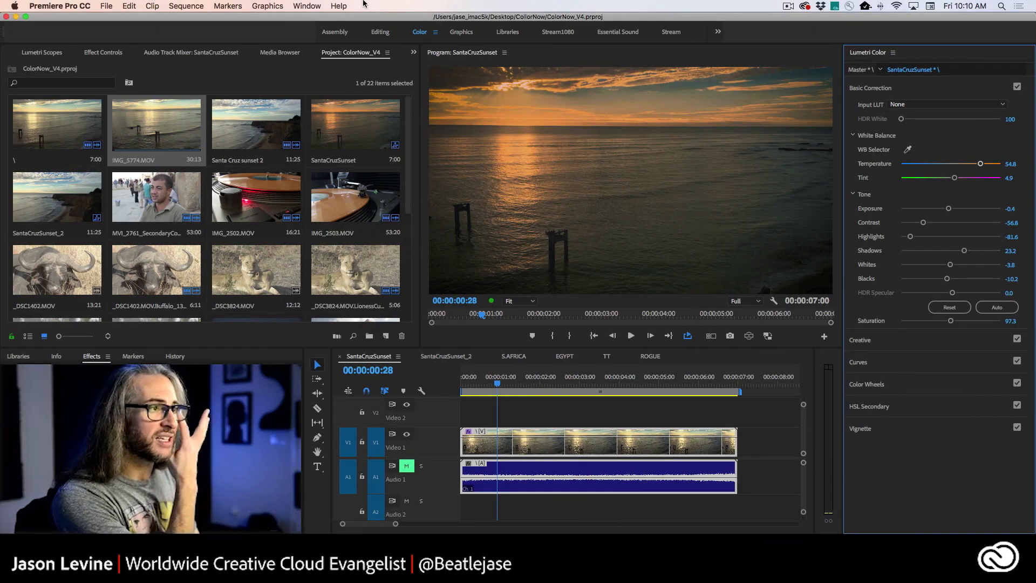
left_click(319, 4)
mouse_move(324, 19)
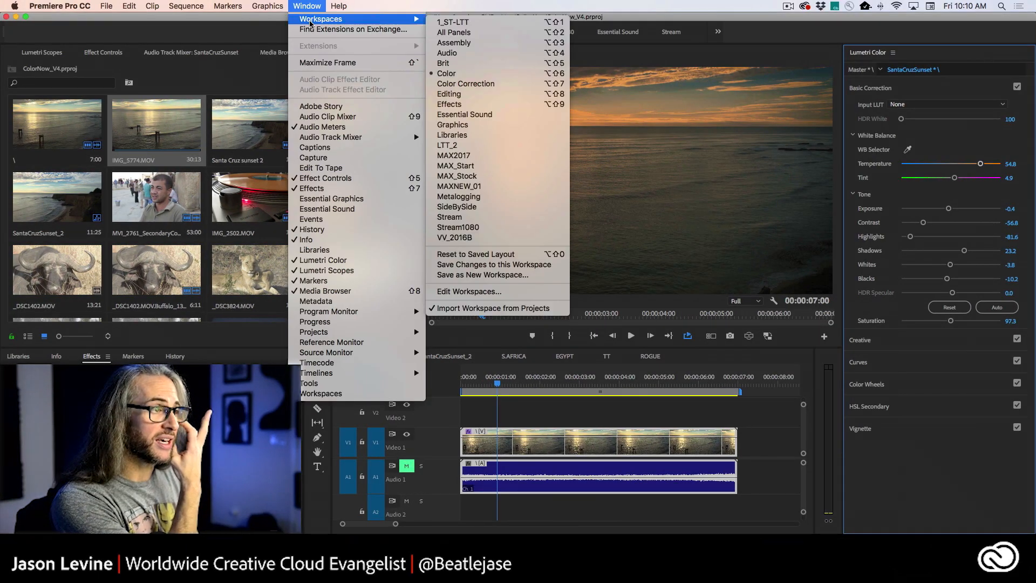
left_click(485, 73)
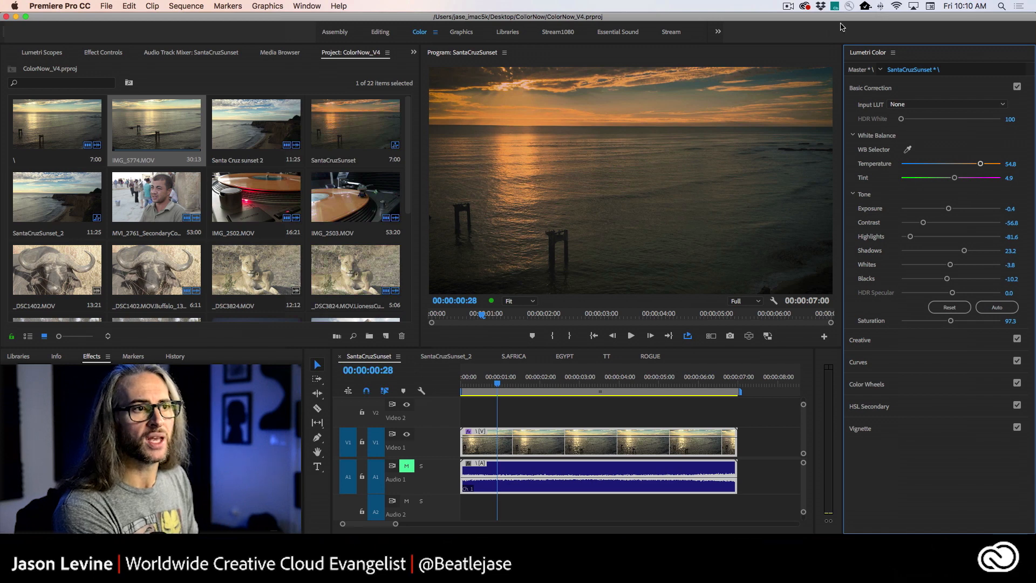
Examine Lumetri's Basic Correction and Creative sections and compare them with the adjustments in Lightroom CC, returning to Premiere Pro
left_click(938, 87)
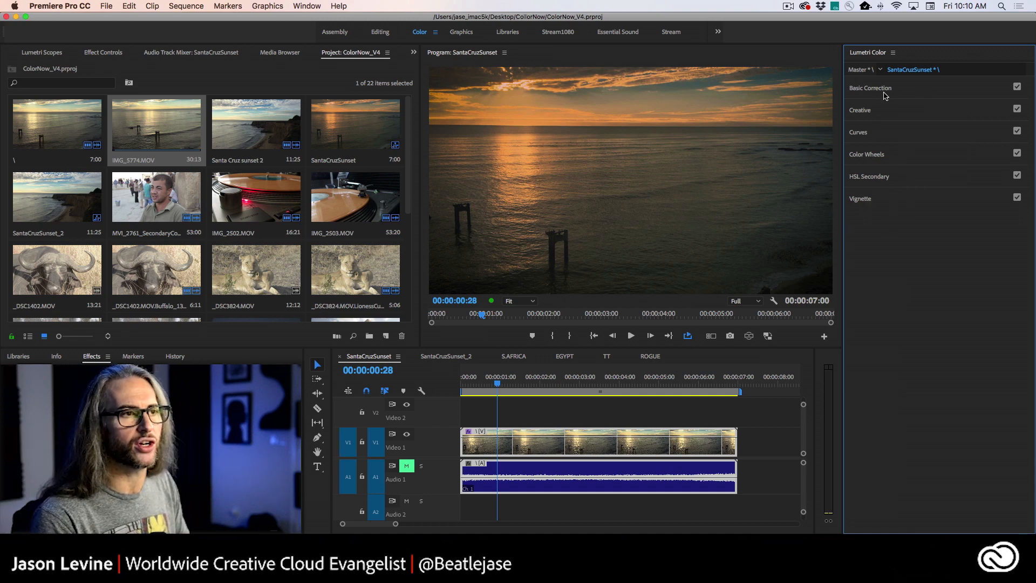
left_click(905, 90)
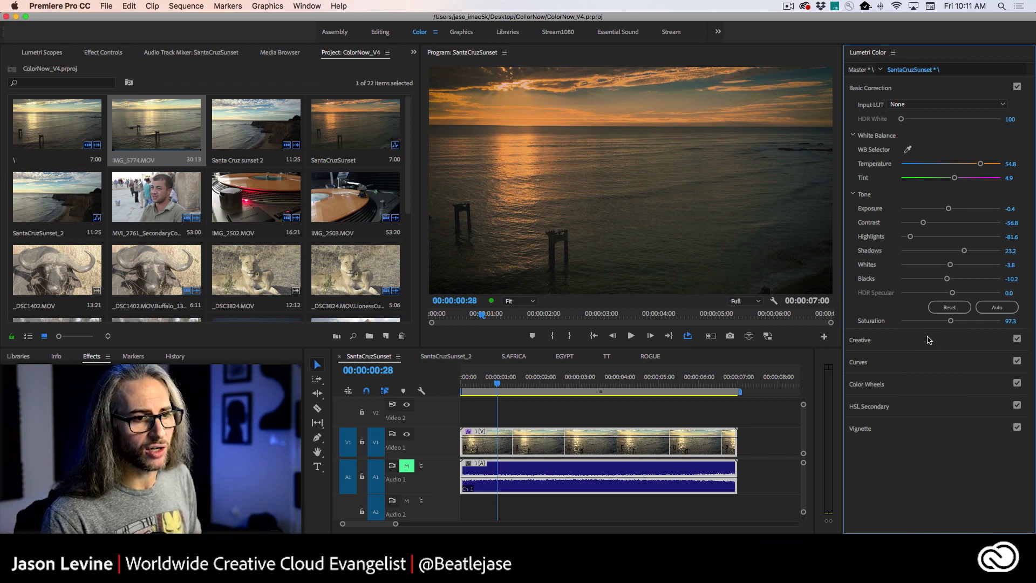
left_click(934, 342)
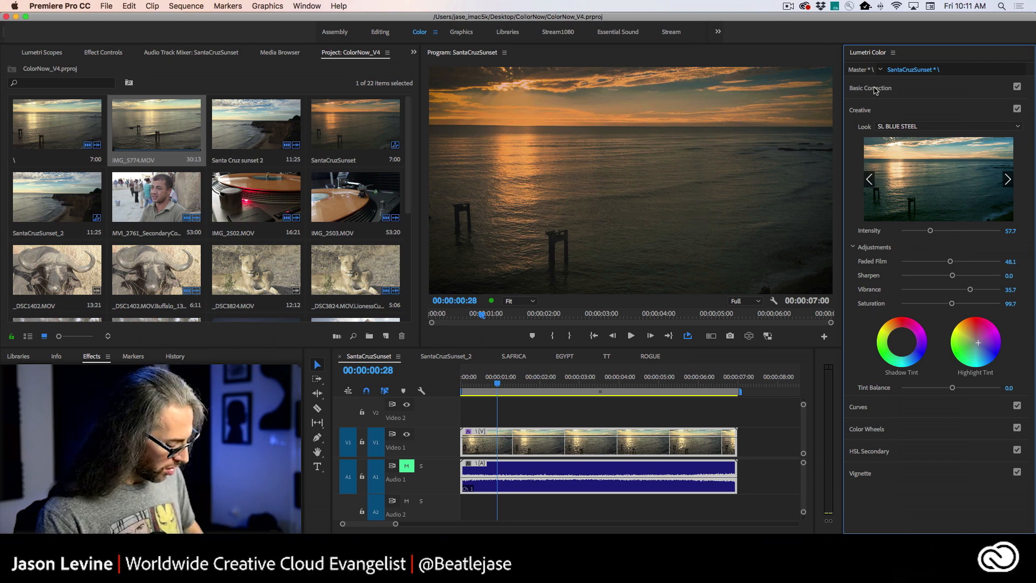
key("super+Tab")
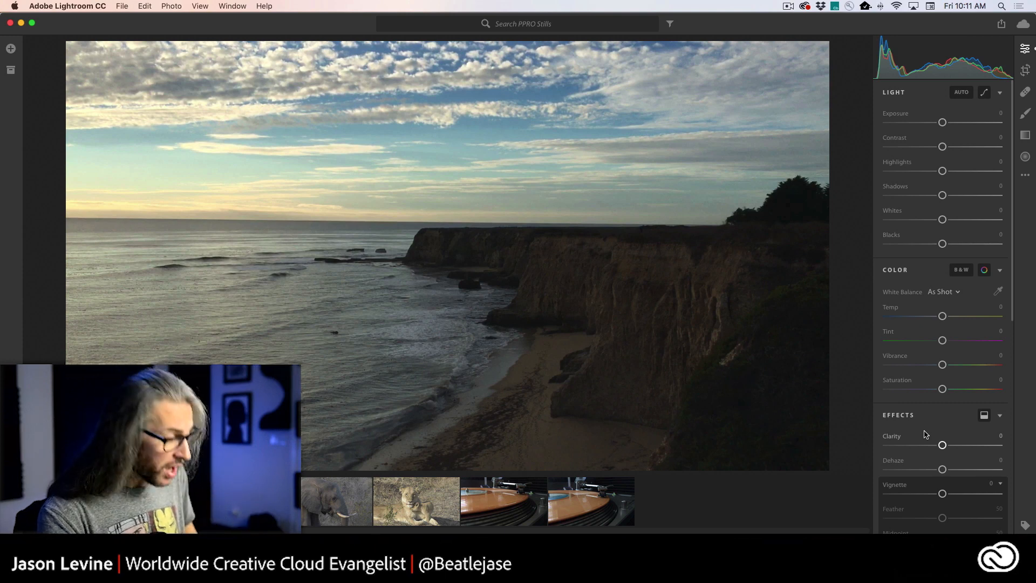
key("super+Tab")
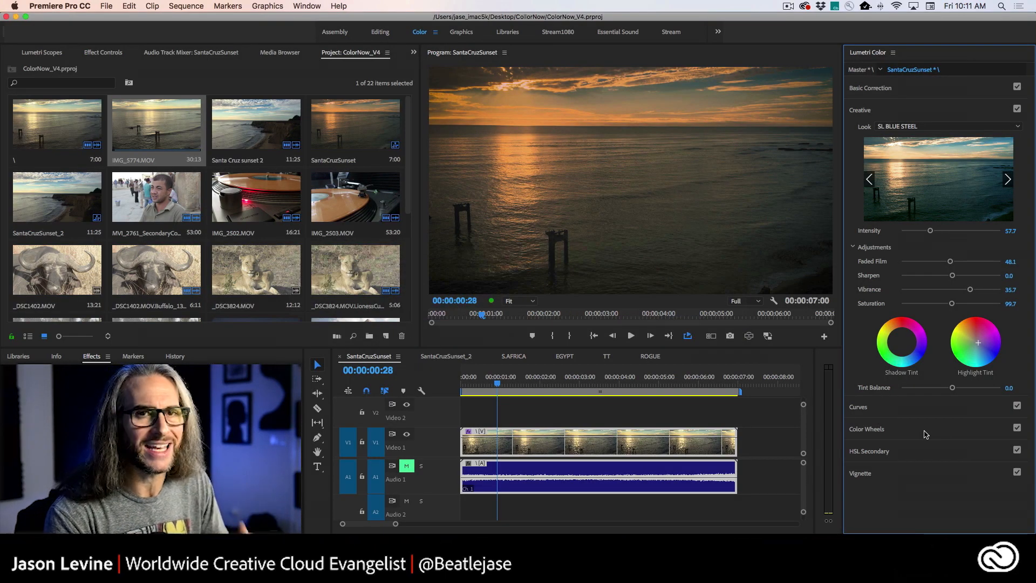
Expand the Basic Correction settings and bring up the SantaCruzSunset_2 sequence
left_click(939, 89)
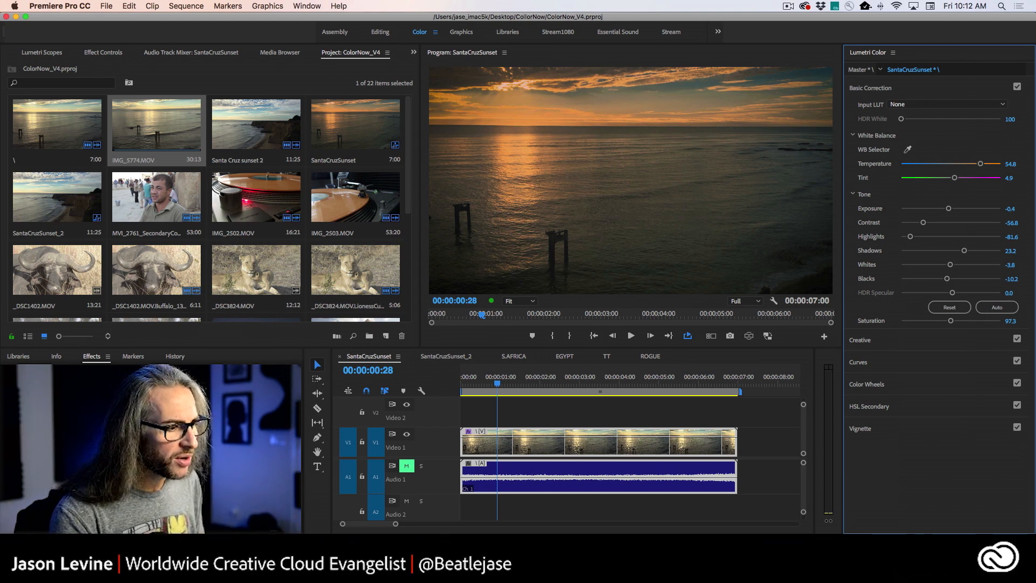
left_click(446, 356)
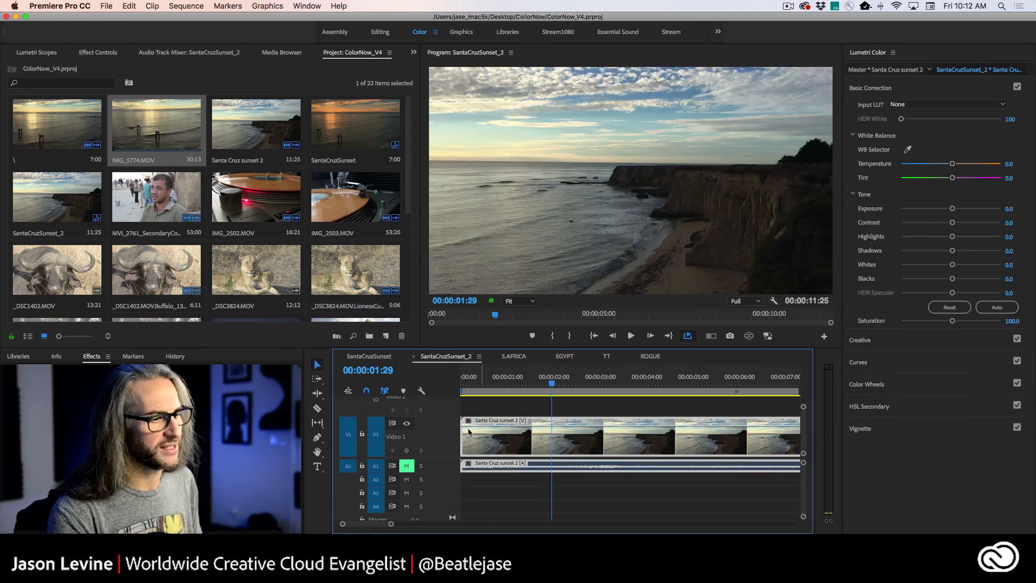
Switch to Lightroom CC and set the coastal cliff still's exposure to -0.05 and contrast to -25
key("super+Tab")
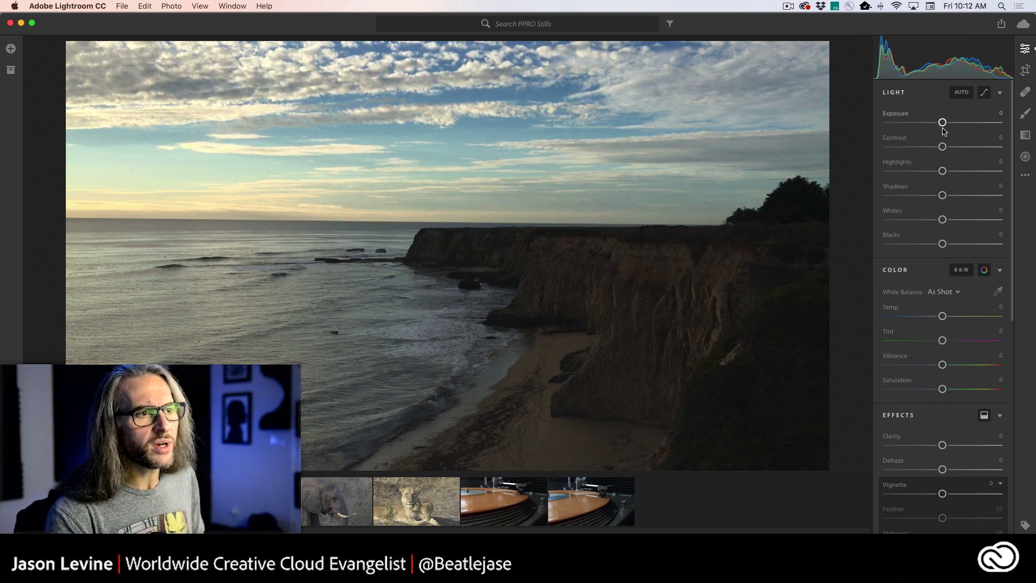
left_click_drag(943, 123, 928, 147)
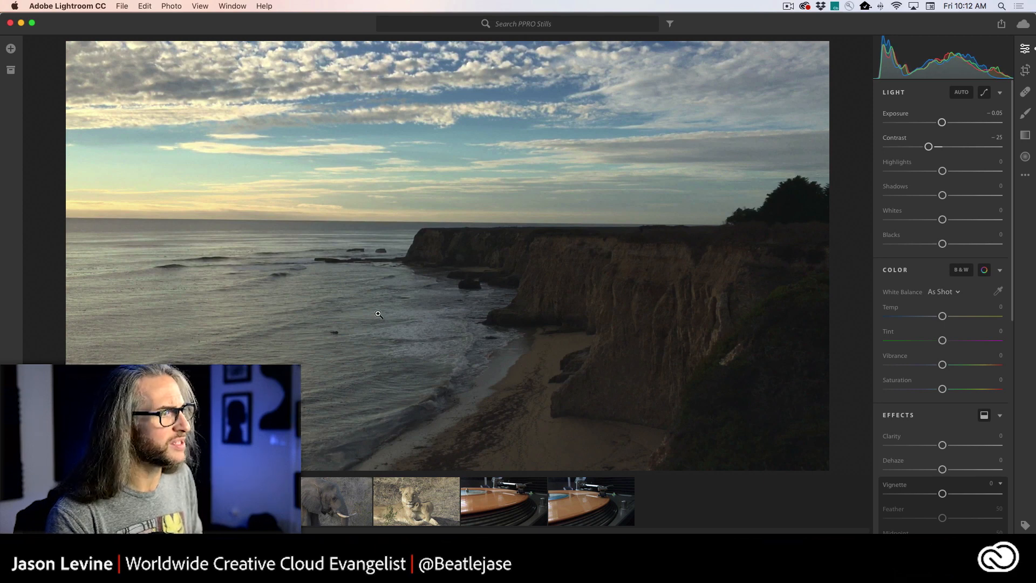
Set the coastal cliff still's highlights to -15, shadows to +12, temp to +9, tint to +10, vibrance to +8 and saturation to +6
left_click_drag(942, 171, 949, 196)
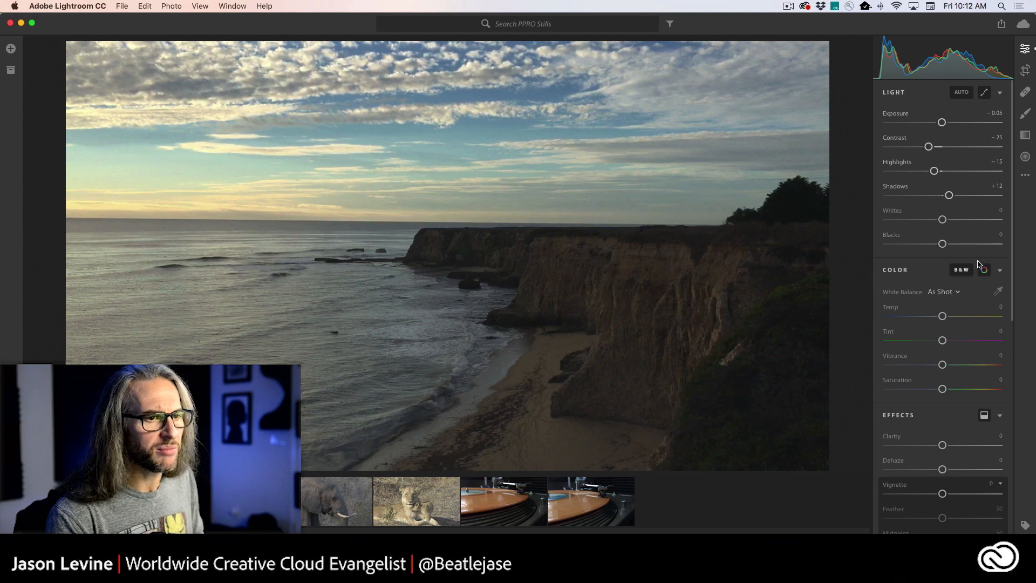
left_click_drag(1015, 257, 1014, 335)
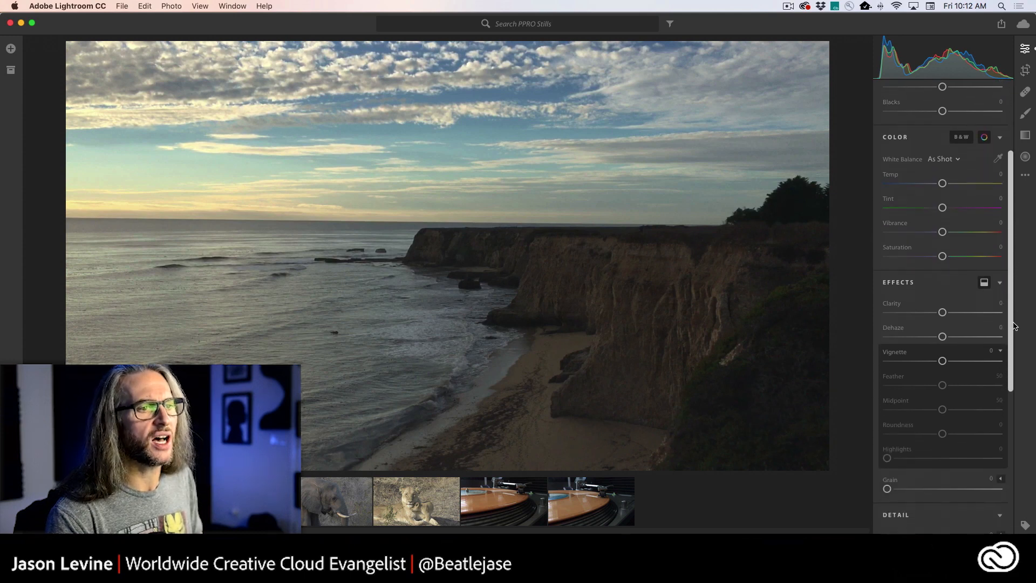
left_click(943, 184)
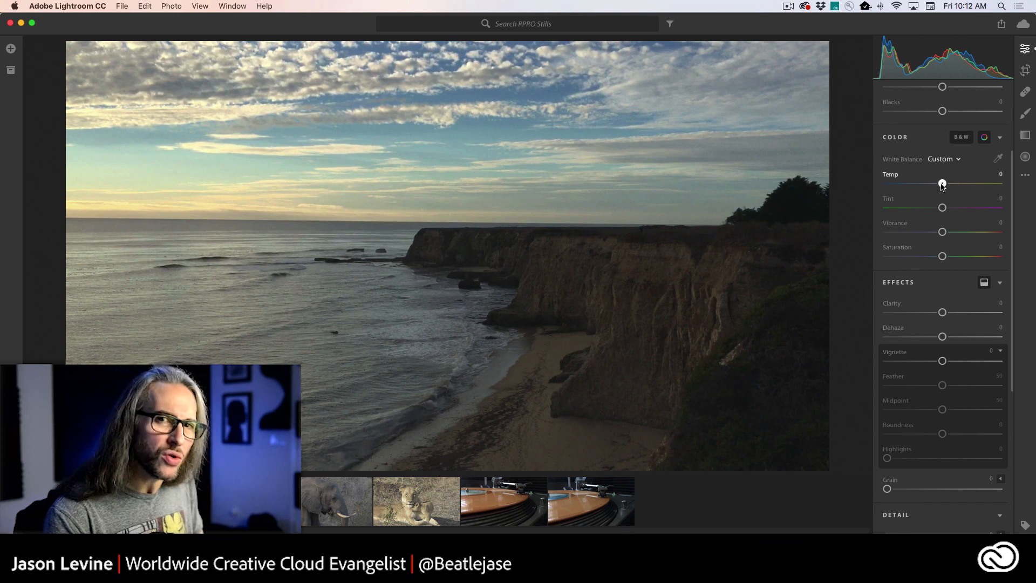
left_click_drag(943, 185, 936, 186)
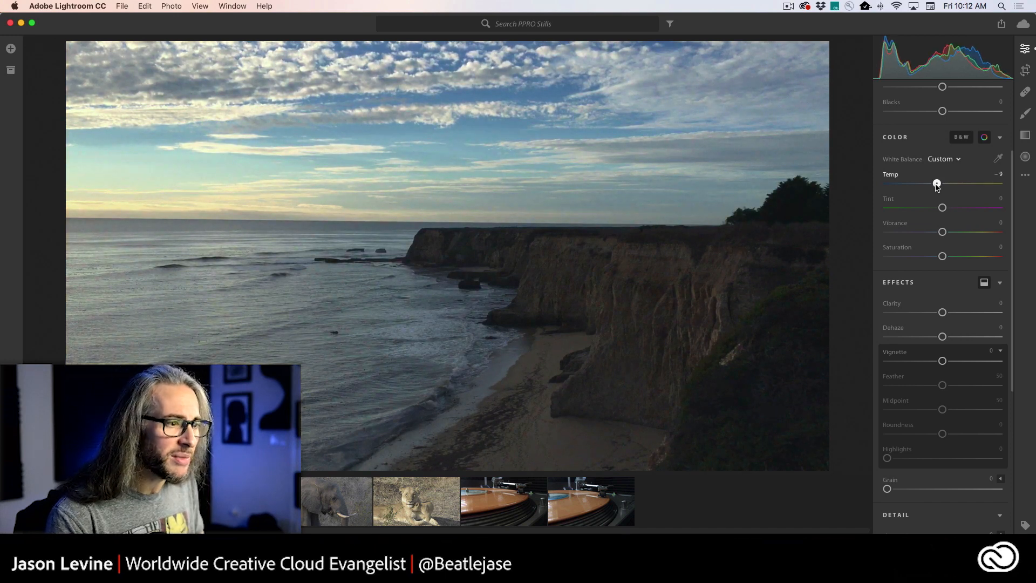
left_click_drag(937, 186, 947, 210)
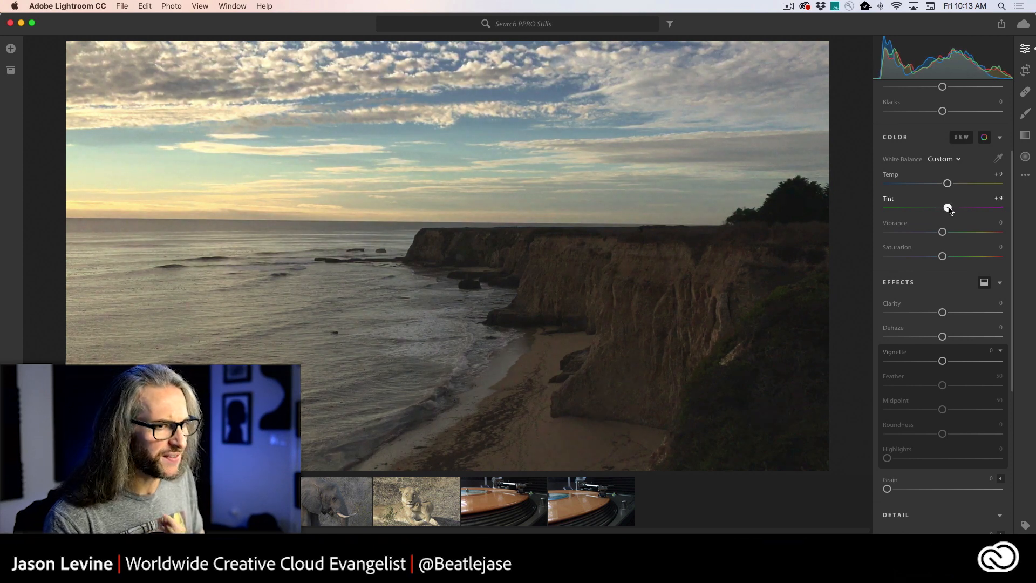
left_click_drag(948, 208, 946, 257)
Set the Dehaze effect on the coastal cliff still to +52
scroll(1014, 280, "down", 2)
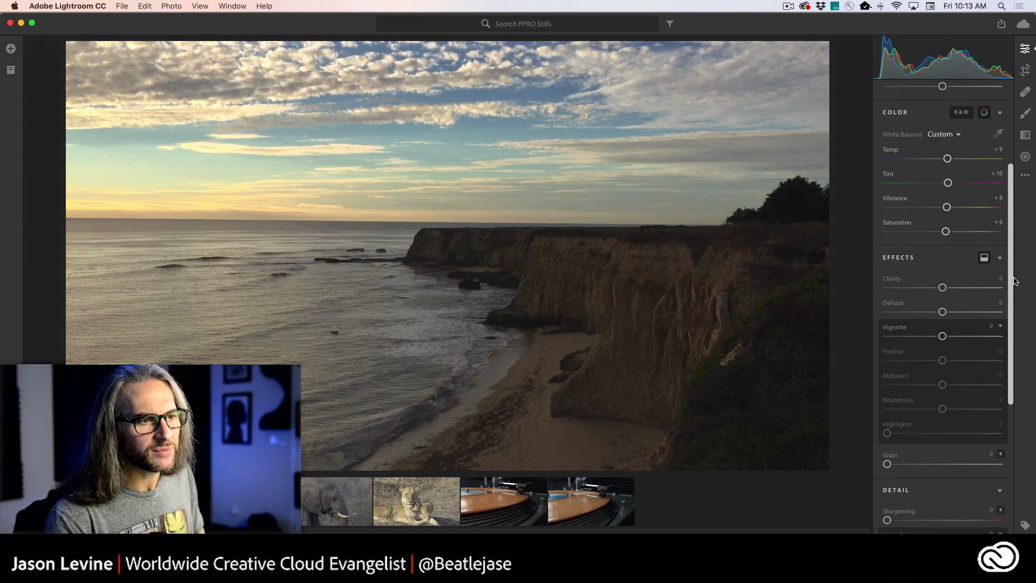
scroll(1015, 280, "down", 3)
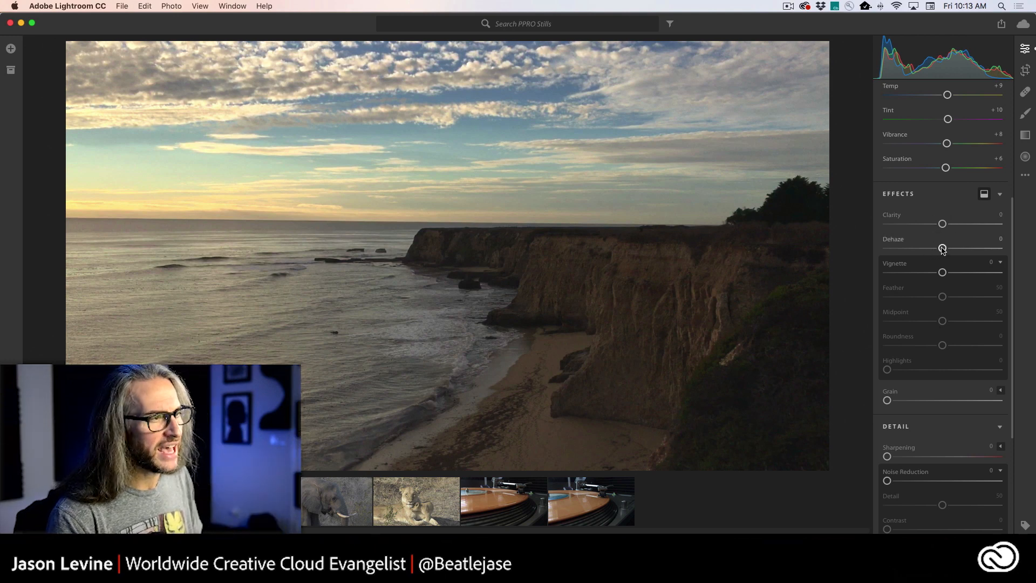
left_click_drag(942, 248, 971, 248)
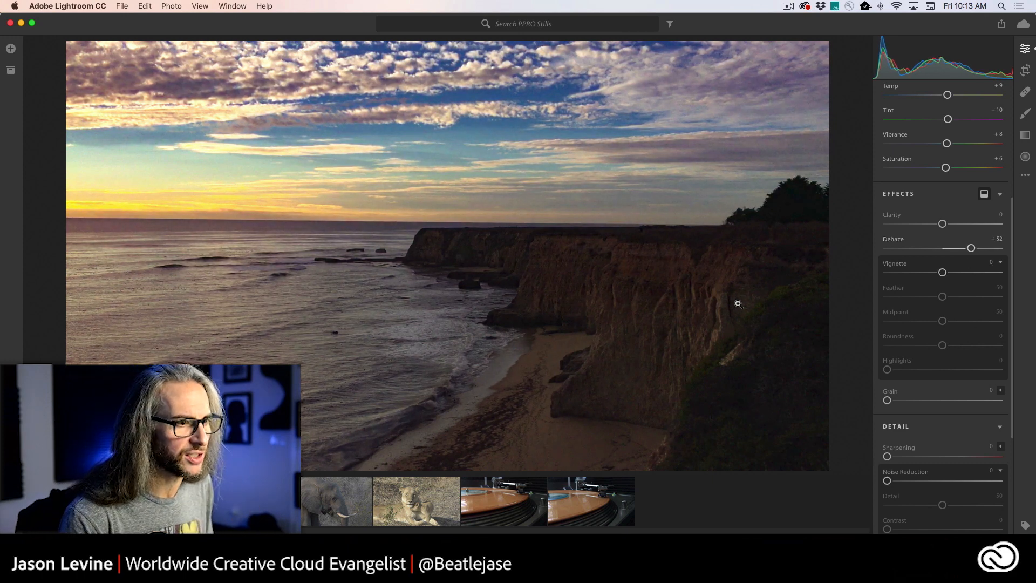
Switch to Premiere Pro and examine the Input LUT choices in Lumetri's Basic Correction, leaving the LUT at None
key("super+Tab")
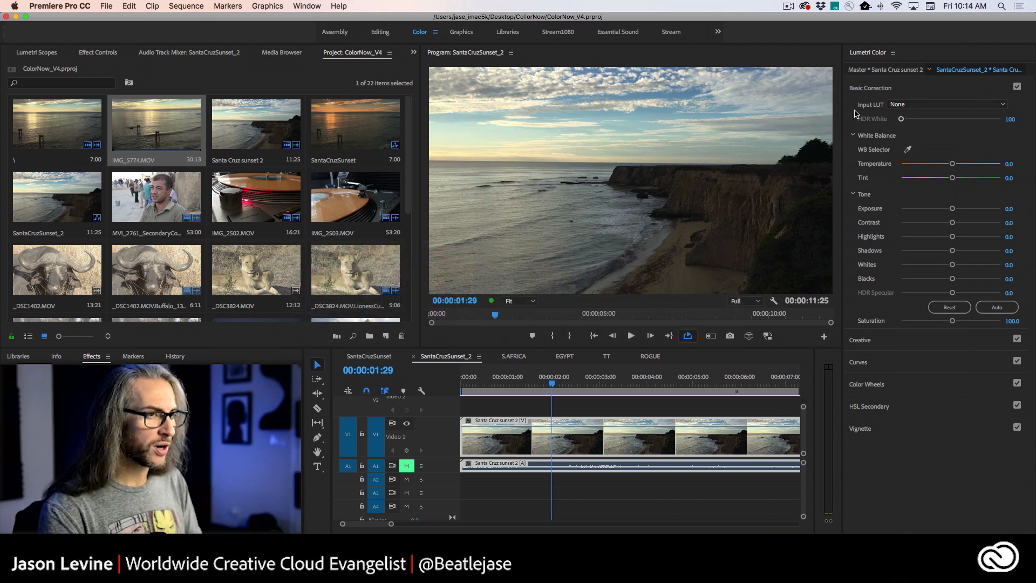
left_click(967, 105)
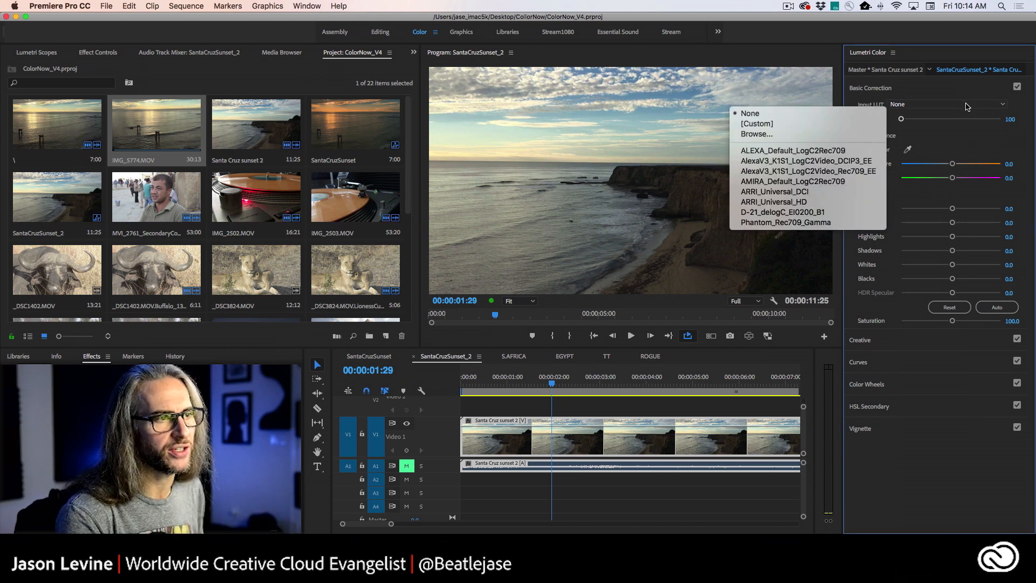
left_click(951, 96)
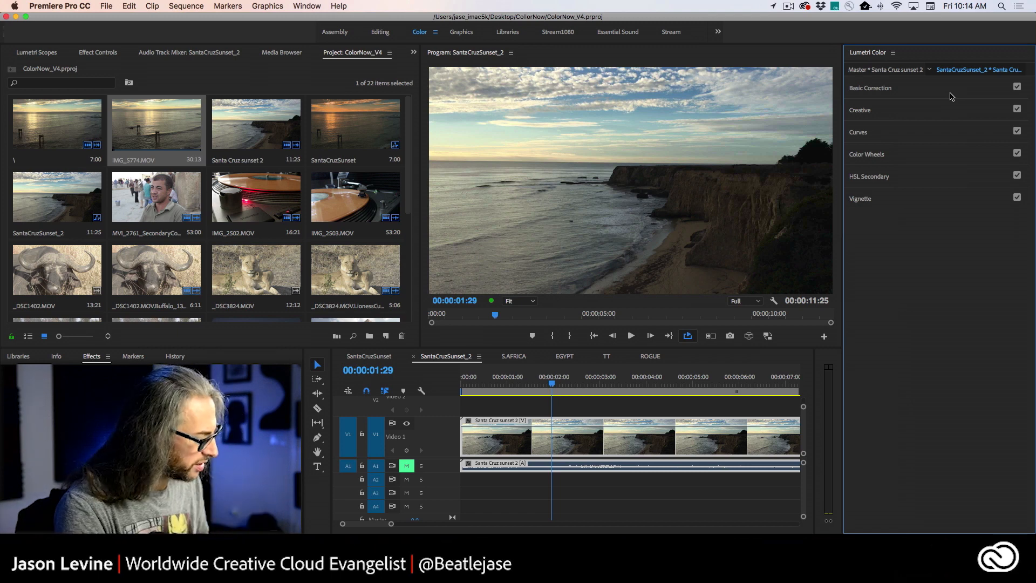
left_click(951, 97)
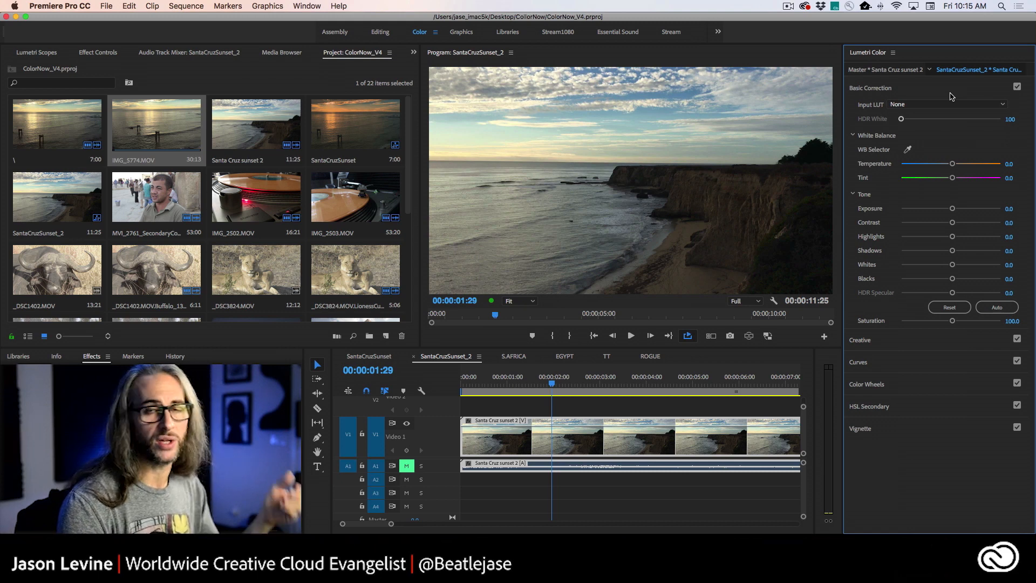
left_click(954, 104)
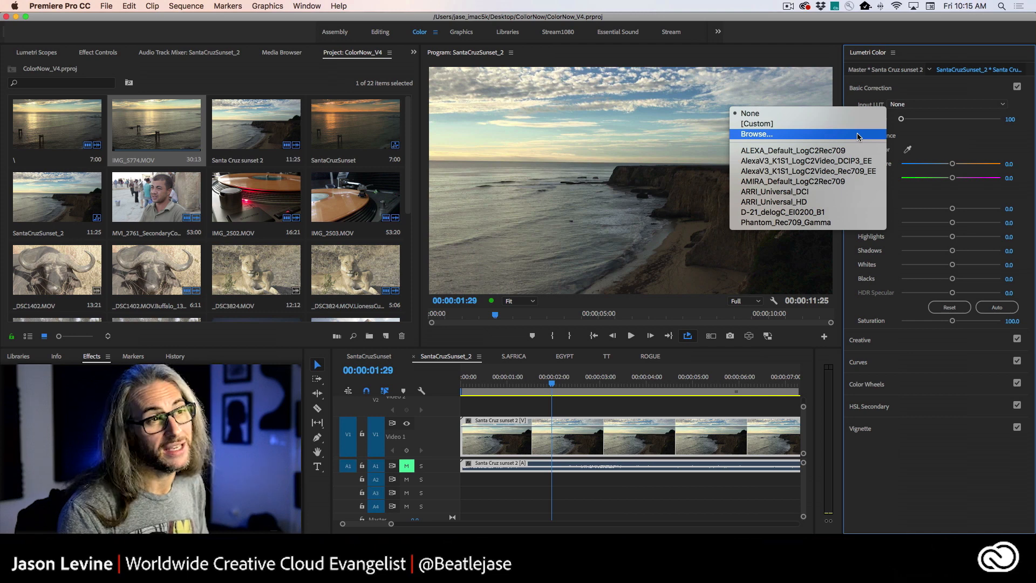
left_click(860, 95)
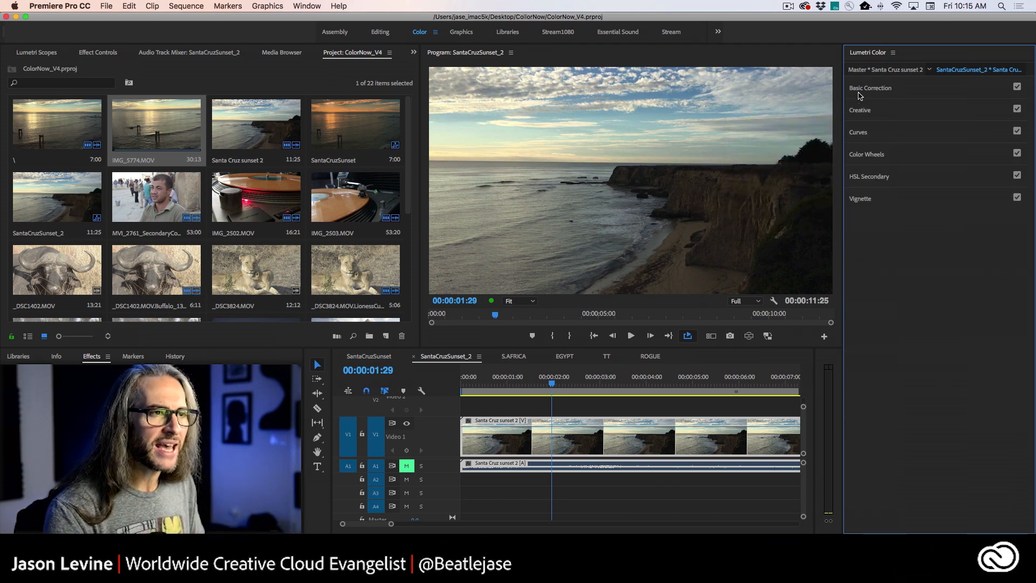
left_click(861, 95)
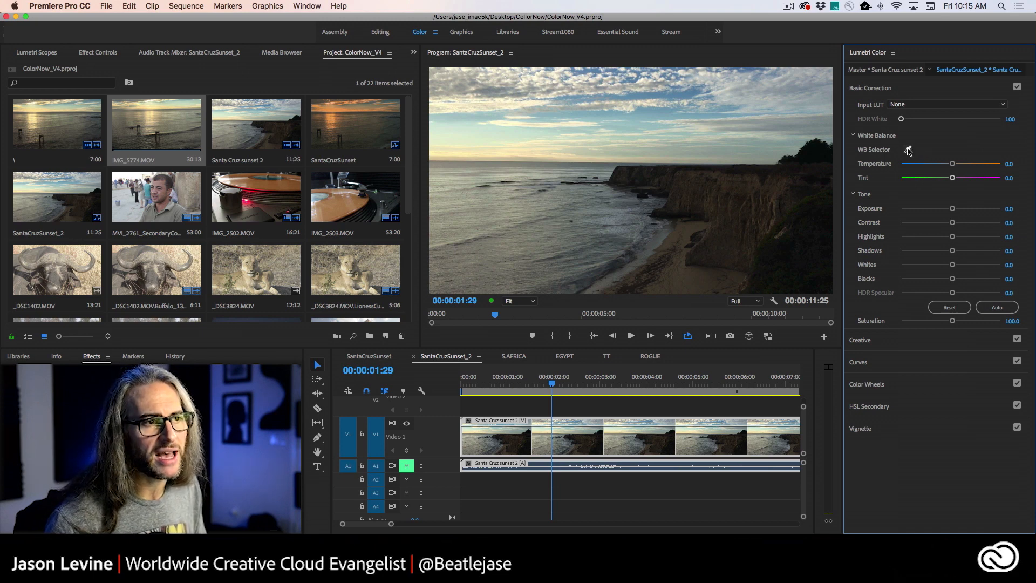
Sample a white balance reference from the clouds in the Santa Cruz clip and set its temperature to 26.5
left_click(909, 150)
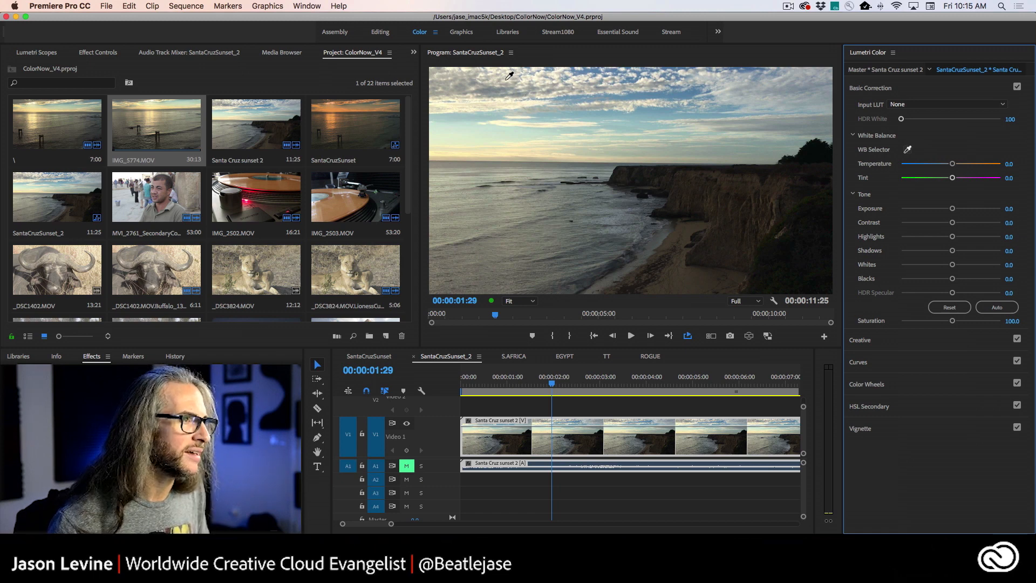
left_click(734, 85)
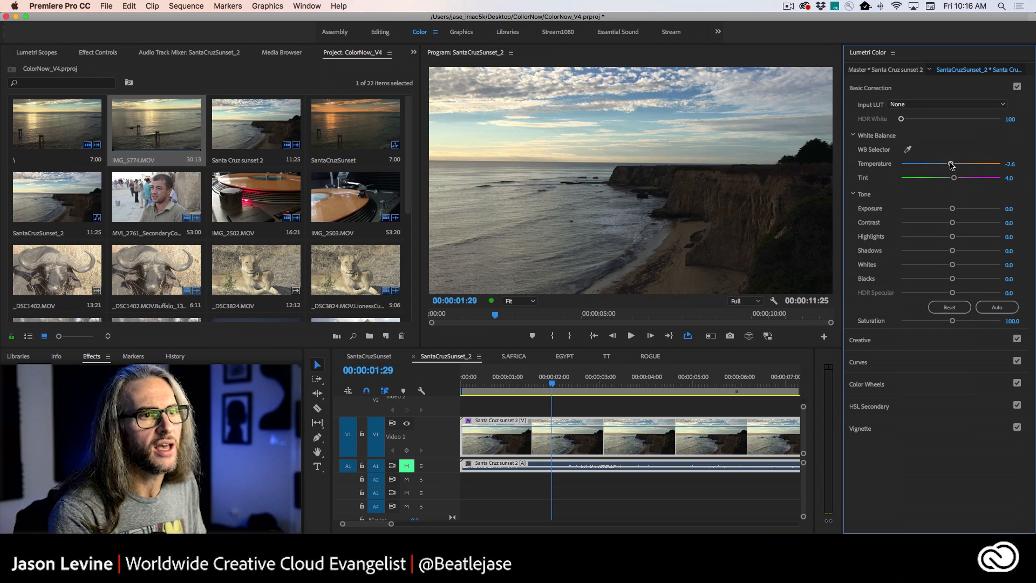
left_click_drag(952, 166, 962, 162)
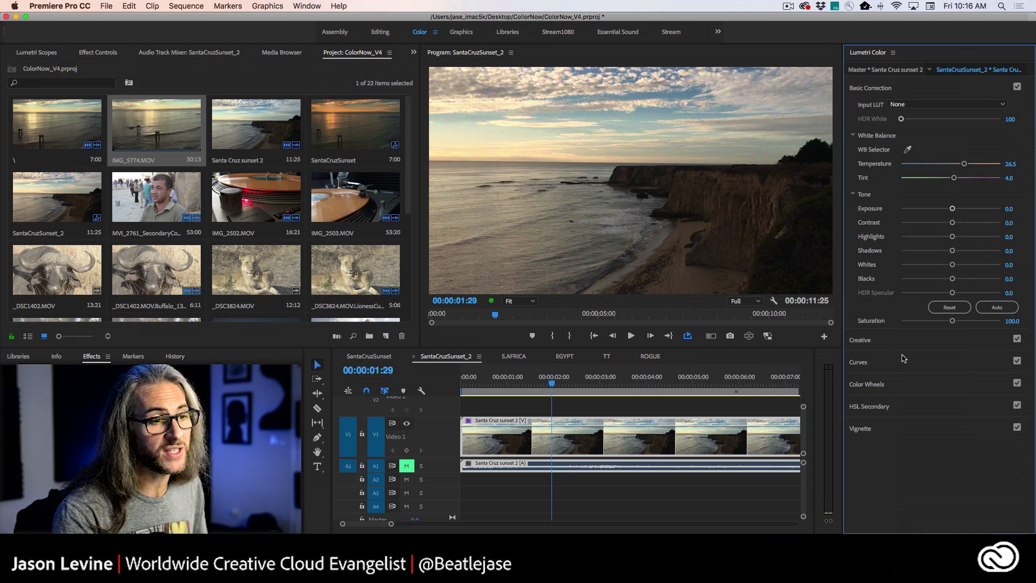
Check the Color Wheels, return to Basic Correction, and set the clip's exposure to -0.6 and contrast to -16.8
left_click(924, 383)
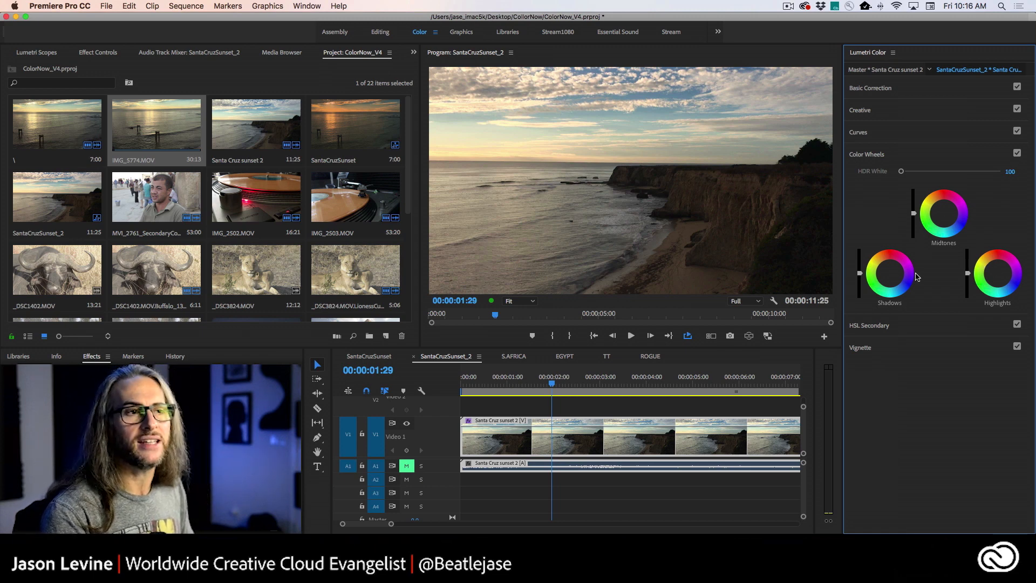
left_click(924, 93)
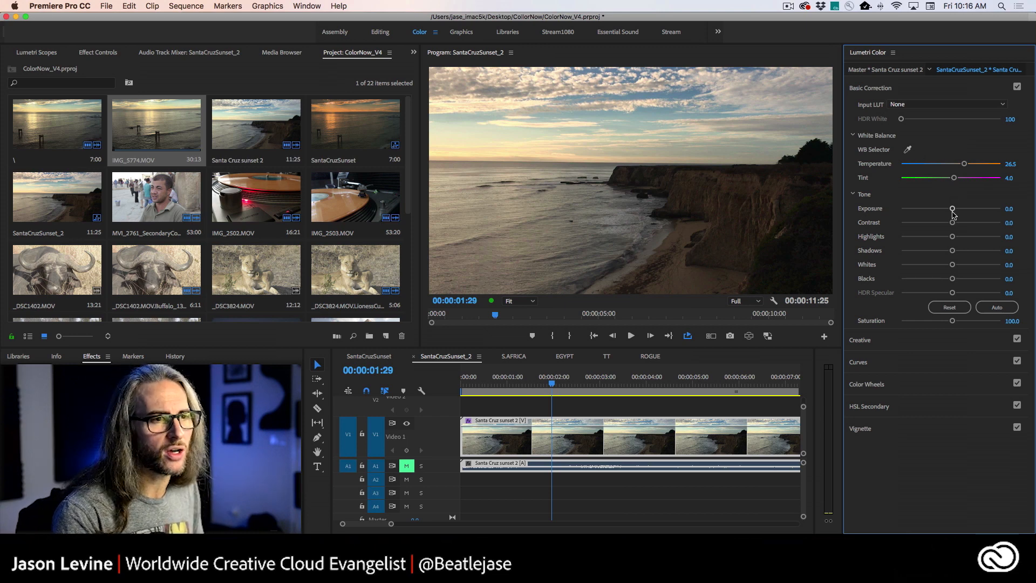
mouse_move(953, 209)
left_mouse_down()
mouse_move(944, 211)
mouse_move(965, 210)
mouse_move(944, 210)
left_mouse_up()
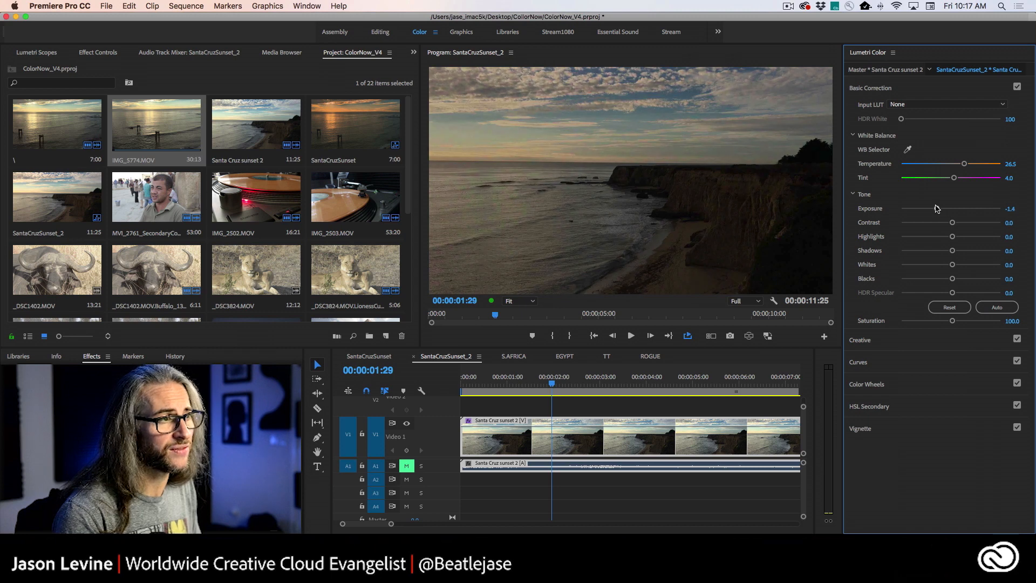
mouse_move(936, 208)
left_mouse_down()
mouse_move(963, 209)
mouse_move(940, 208)
left_mouse_up()
left_click_drag(945, 208, 942, 206)
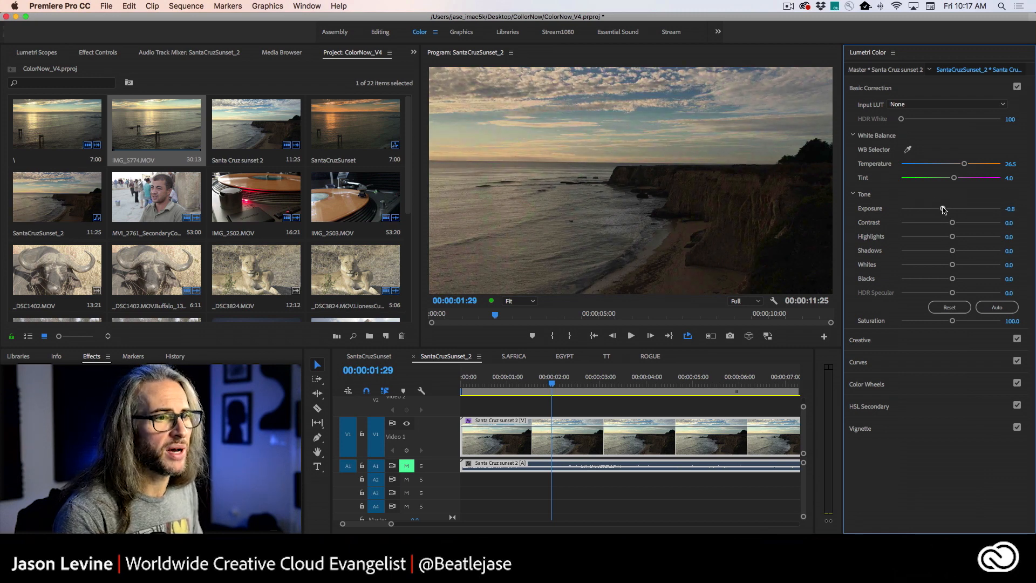
left_click_drag(943, 209, 947, 210)
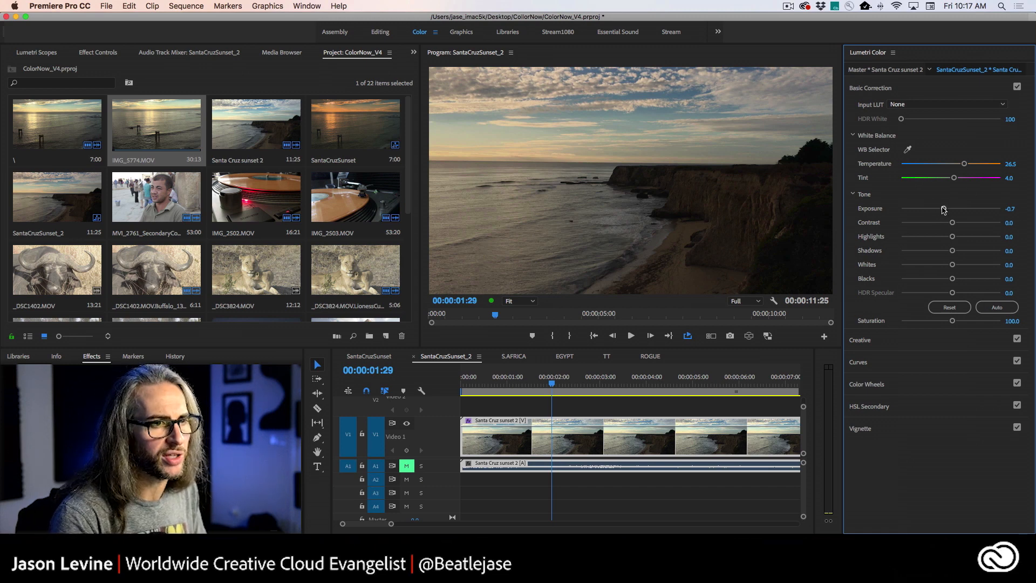
mouse_move(945, 210)
left_mouse_down()
mouse_move(971, 224)
mouse_move(941, 224)
left_mouse_up()
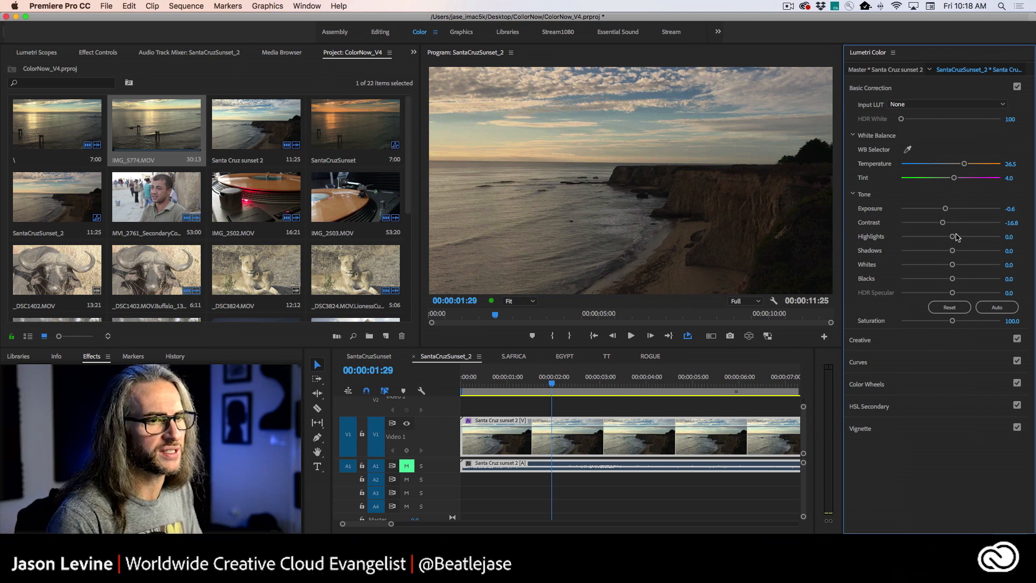
Set the clip's highlights to -23.2, push shadows to 100, and review the frame in a maximized Program Monitor
mouse_move(953, 239)
left_mouse_down()
mouse_move(932, 238)
mouse_move(983, 238)
mouse_move(940, 241)
left_mouse_up()
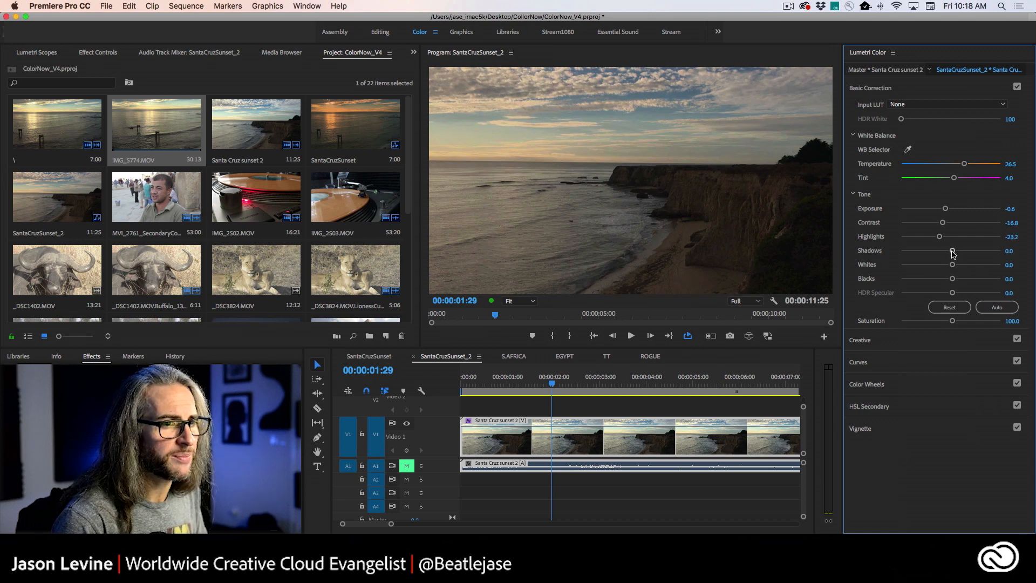
left_click_drag(952, 251, 1027, 251)
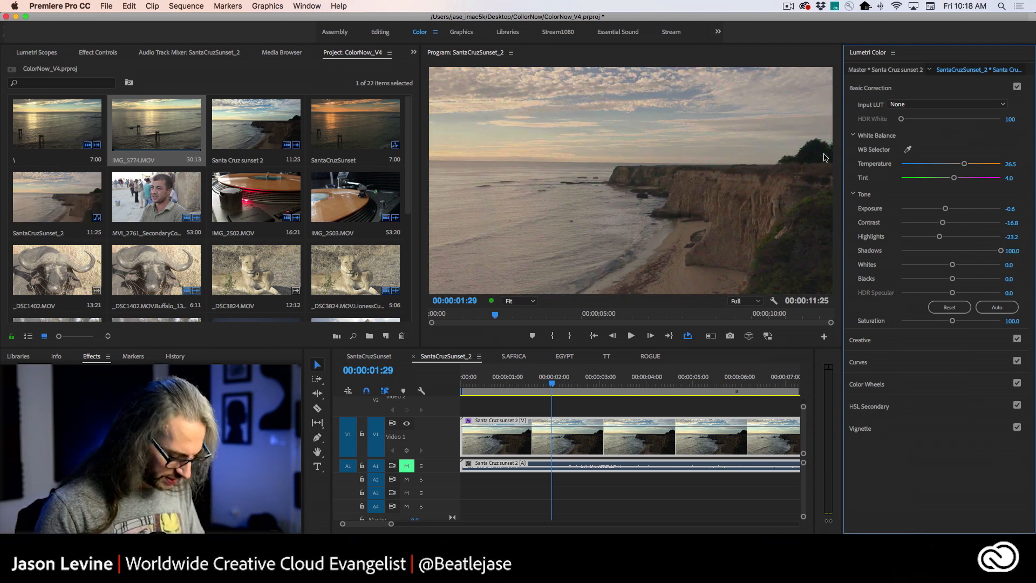
key("grave")
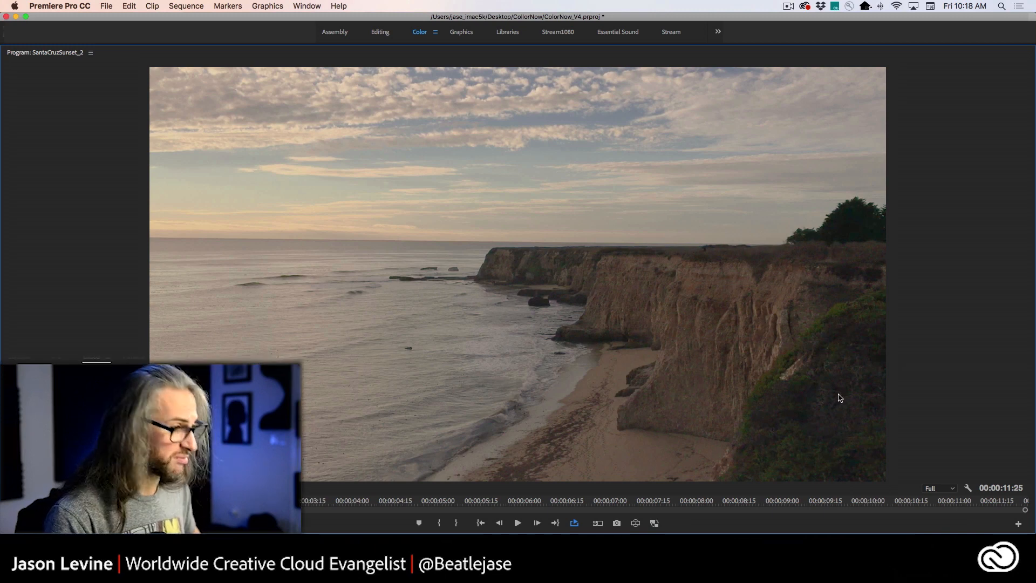
key("grave")
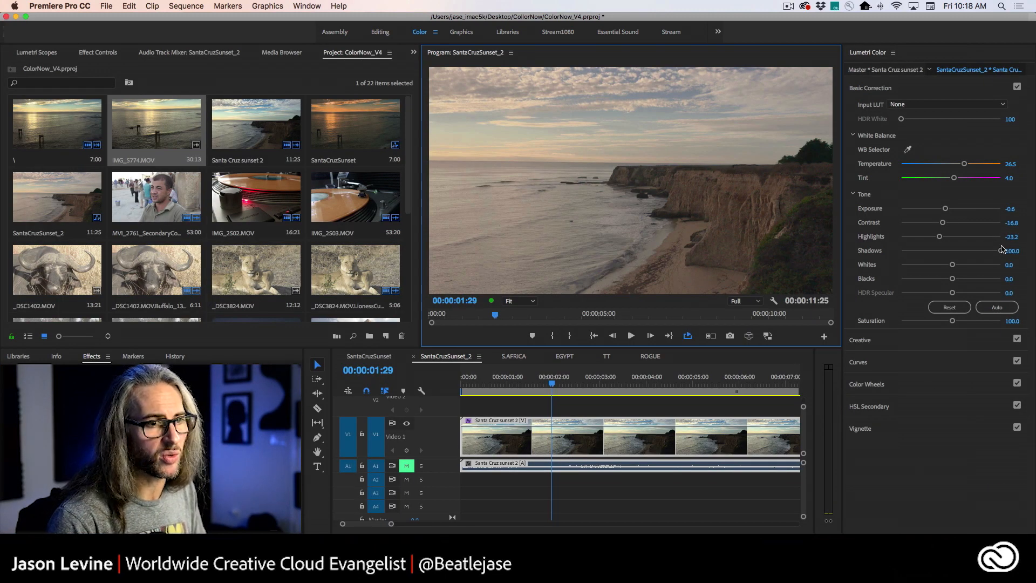
Set the clip's shadows to 10.3, whites to 0.5, blacks to 9.2 and saturation to 134.1
left_click_drag(1003, 249, 951, 264)
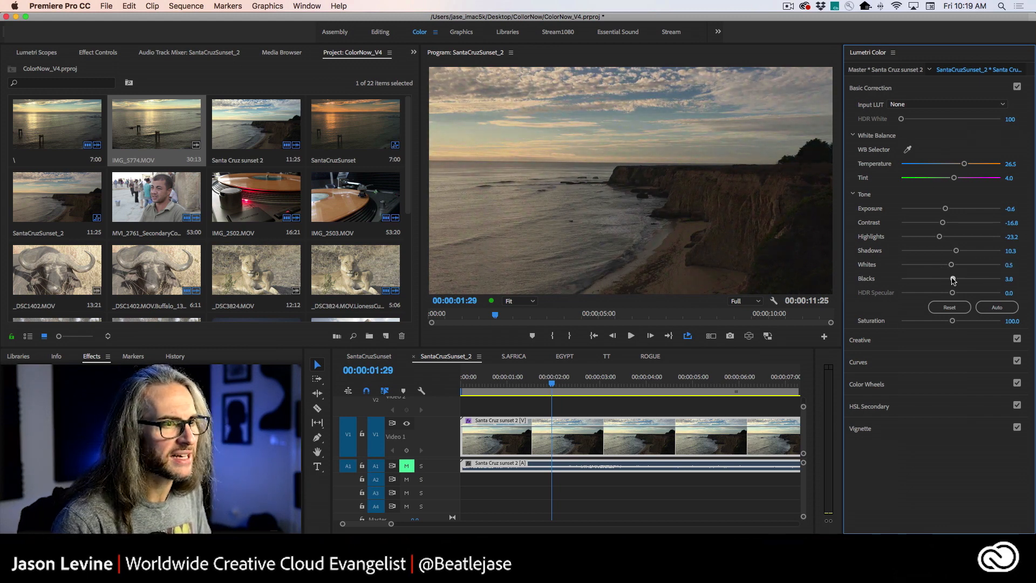
mouse_move(953, 278)
left_mouse_down()
mouse_move(971, 280)
mouse_move(925, 280)
mouse_move(956, 281)
left_mouse_up()
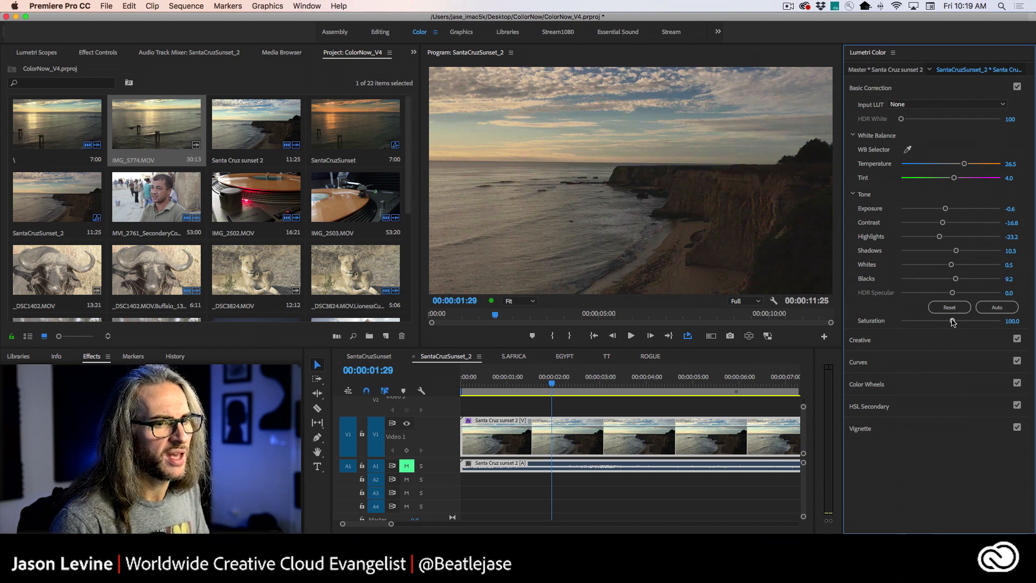
left_click_drag(954, 322, 969, 322)
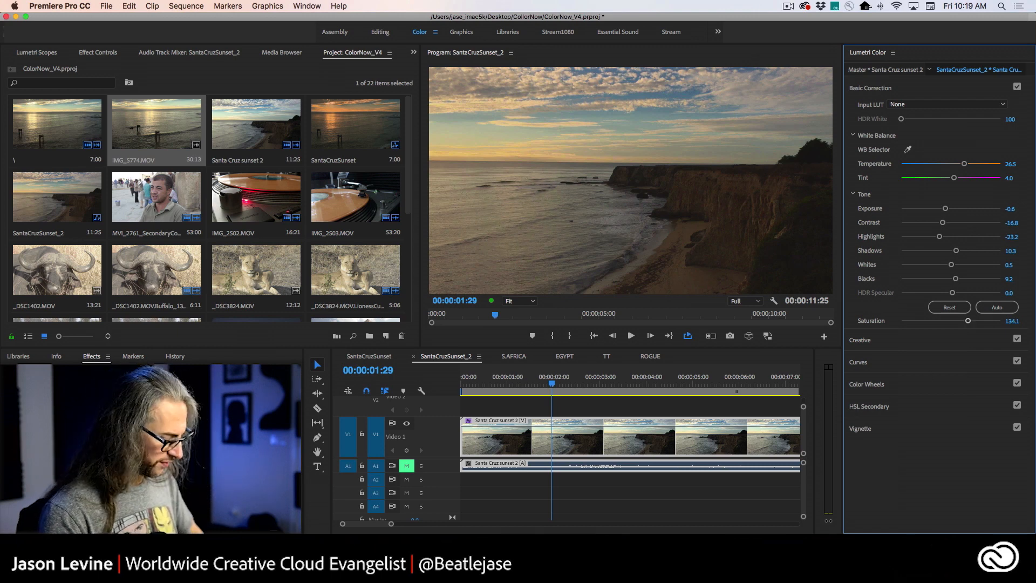
Compare the graded clip with the coastal cliff still in Lightroom CC, returning to Premiere Pro
key("super+Tab")
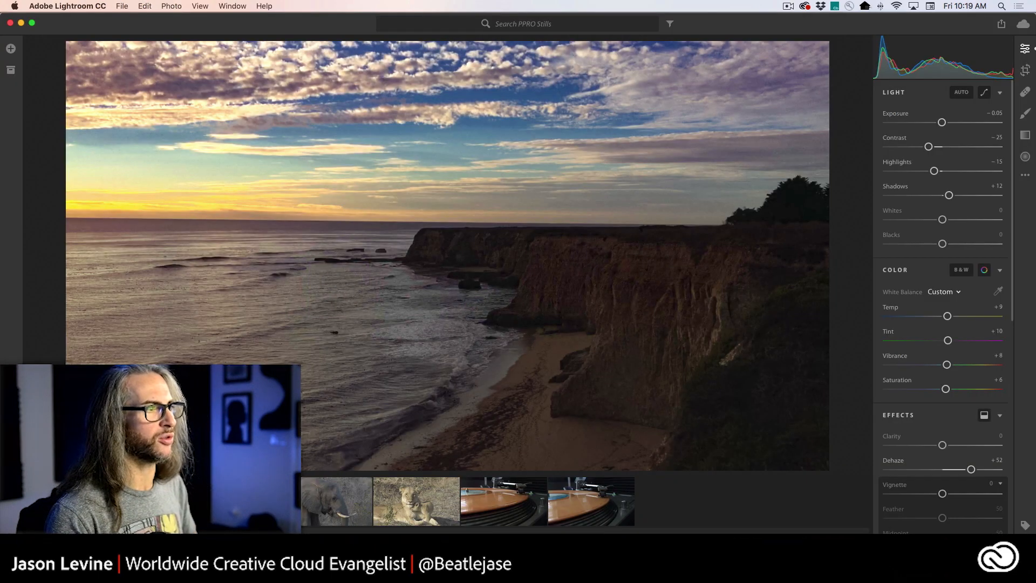
key("super+Tab")
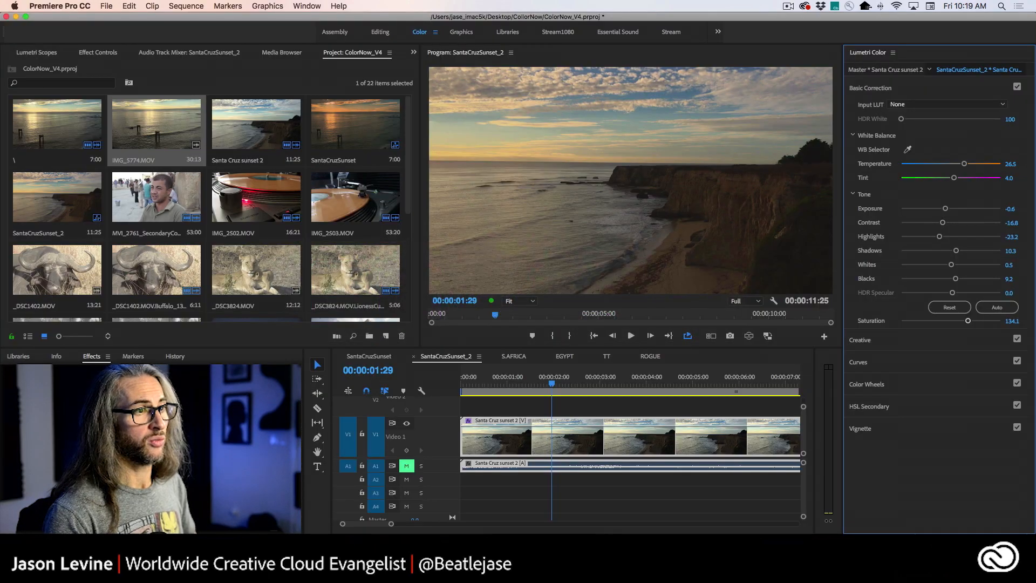
key("super+Tab")
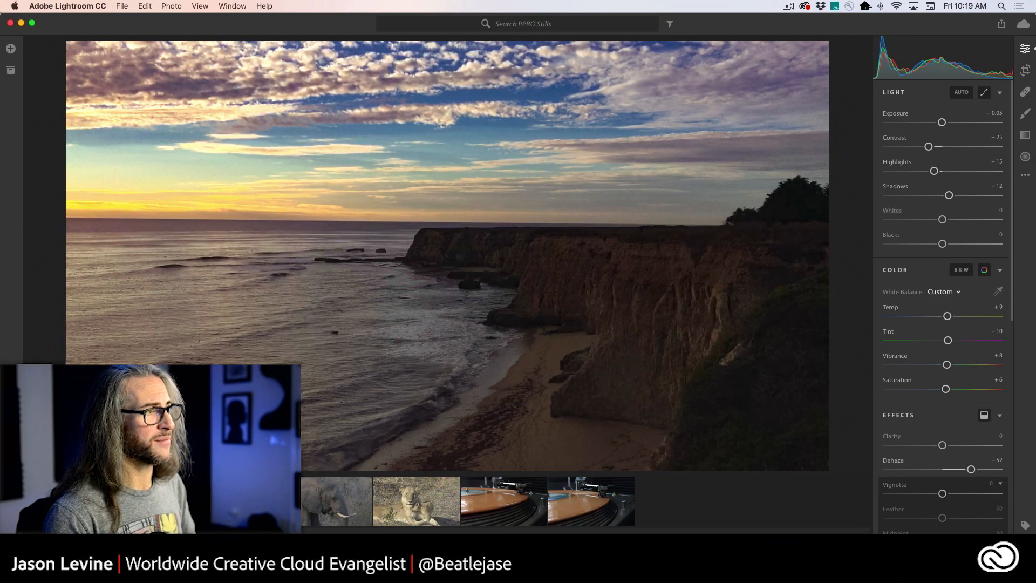
key("super+Tab")
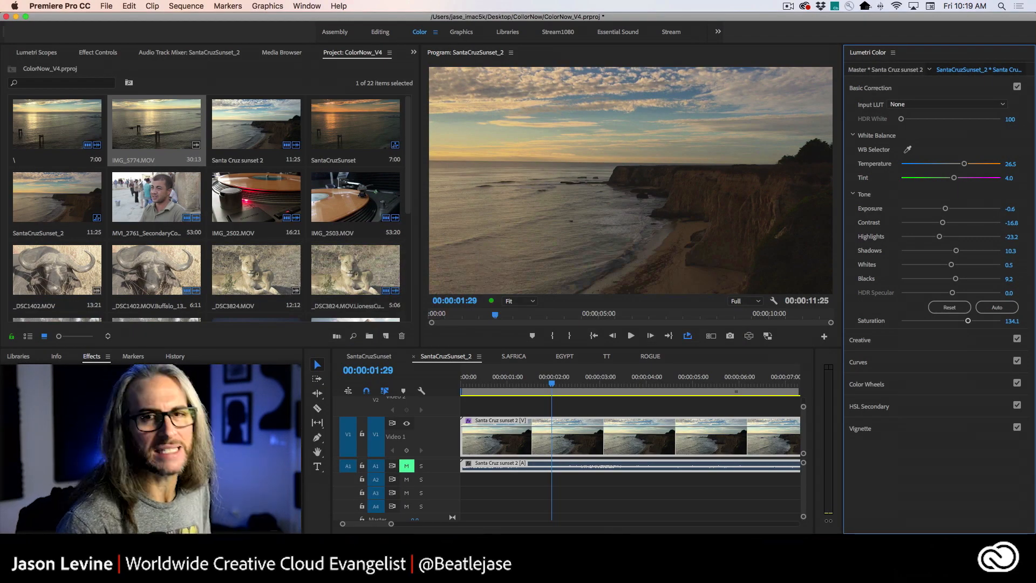
Examine the coastal cliff still's light, color and effects settings in Lightroom CC, returning to Premiere Pro
key("super+Tab")
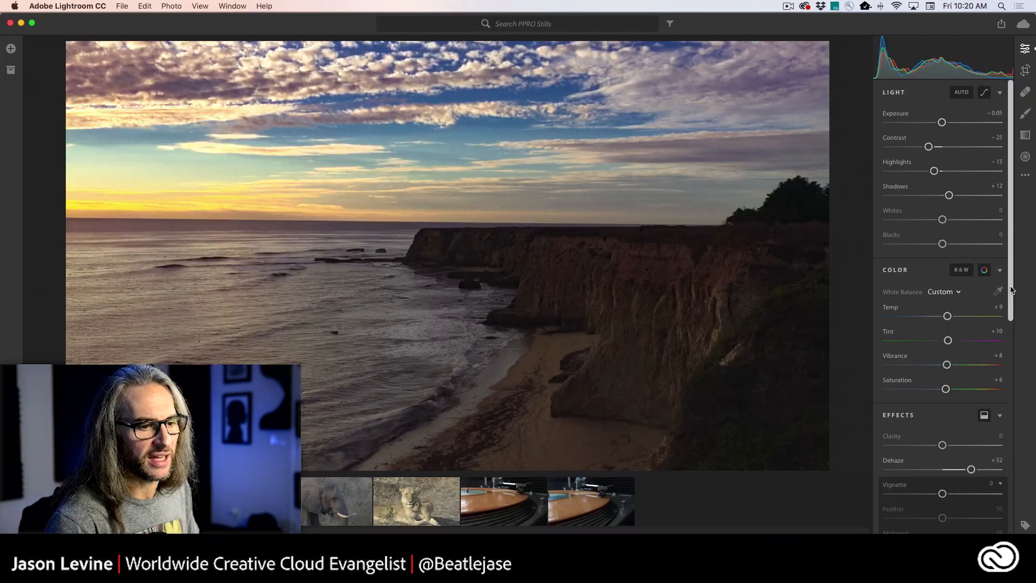
scroll(1020, 430, "down", 10)
scroll(1020, 430, "down", 3)
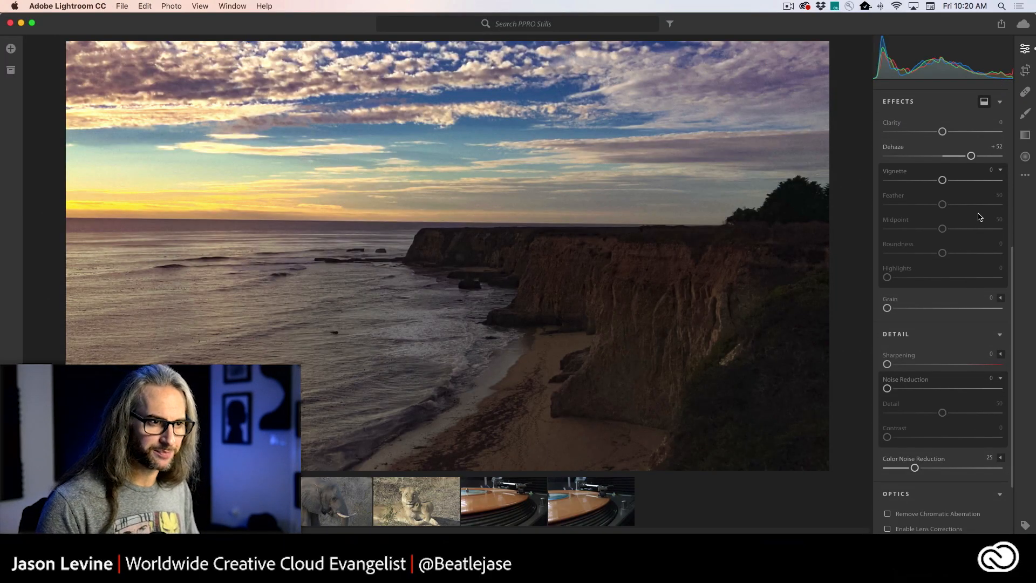
key("alt")
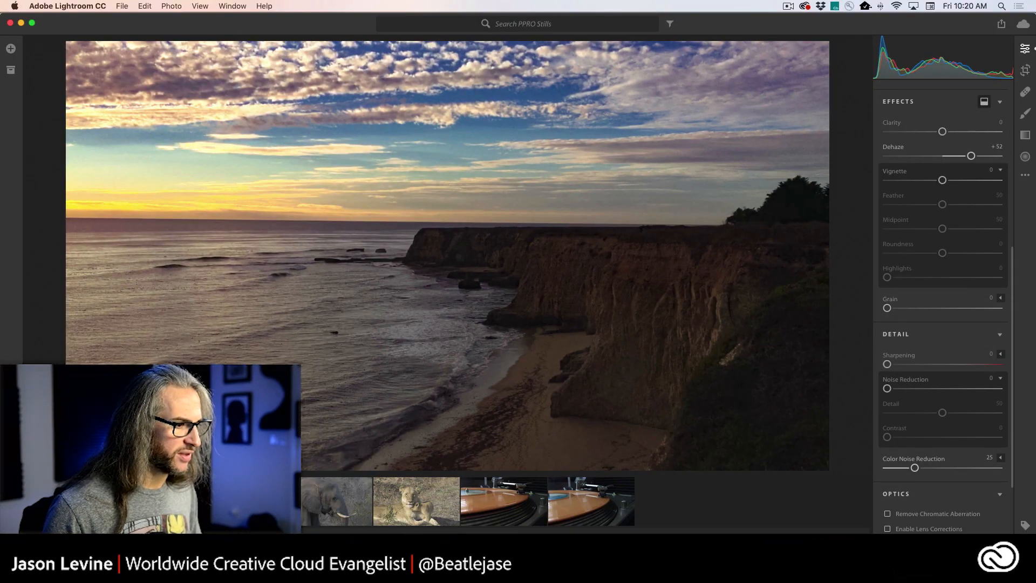
key("super+Tab")
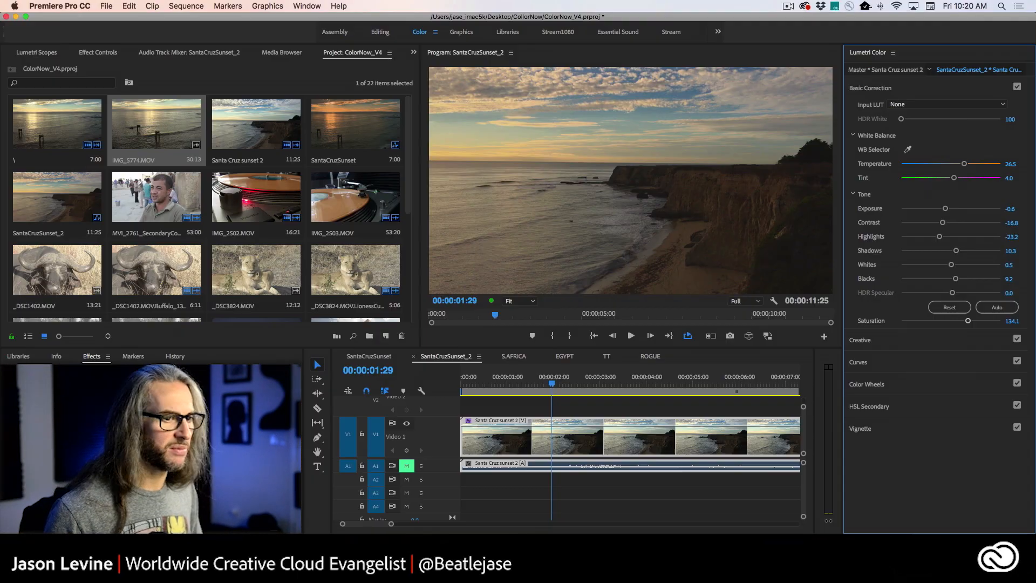
Add a vignette to the clip with amount -1.1, midpoint 48.6, roundness 4.9 and feather 37.8
left_click(933, 427)
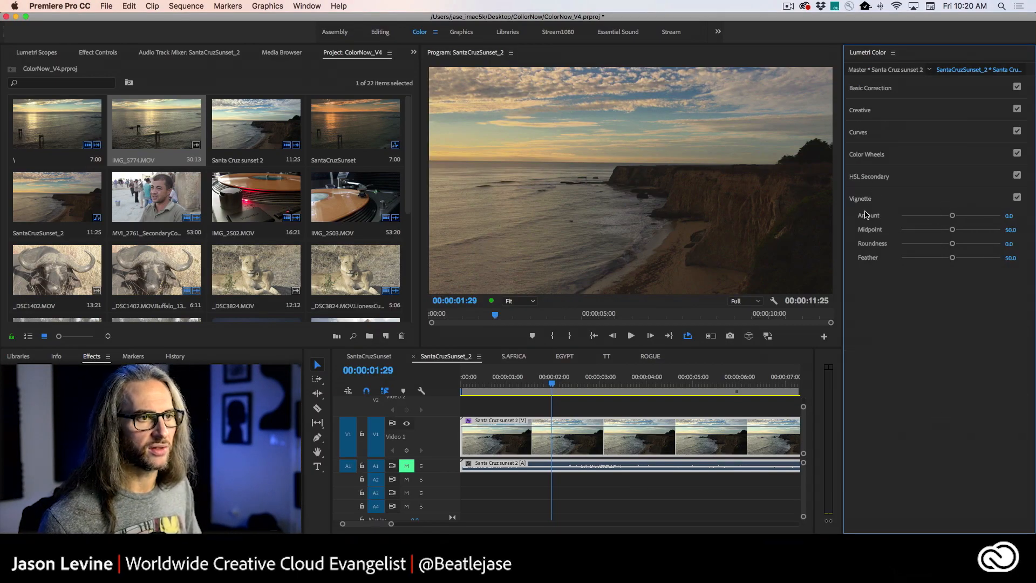
left_click_drag(954, 217, 947, 217)
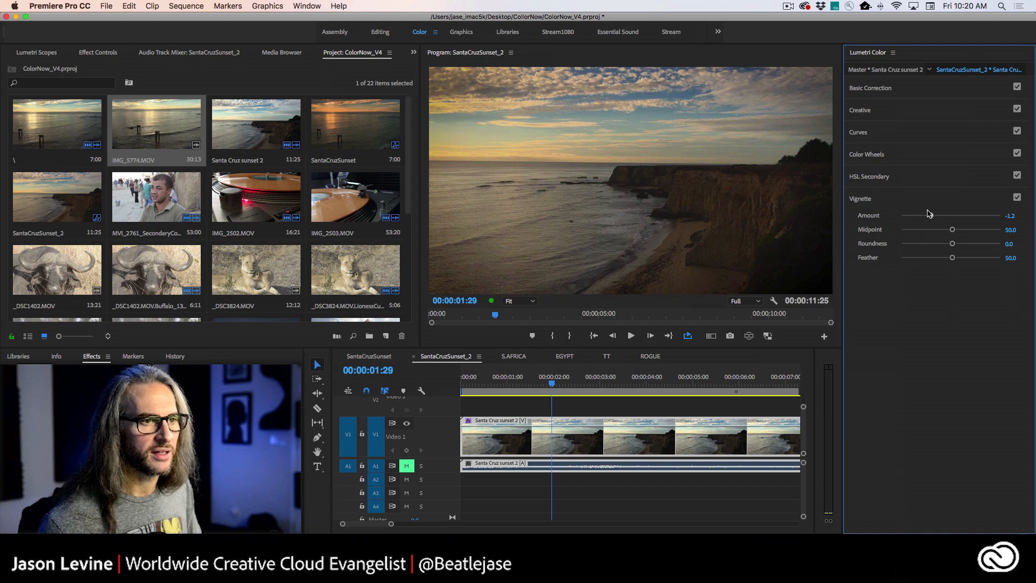
mouse_move(929, 214)
left_mouse_down()
mouse_move(910, 213)
mouse_move(926, 214)
left_mouse_up()
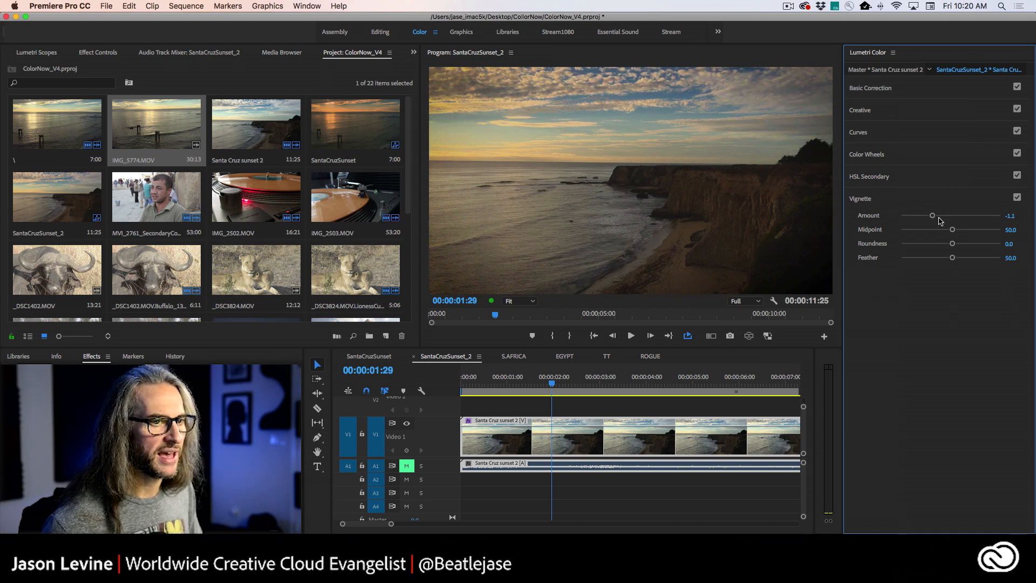
left_click_drag(954, 233, 952, 258)
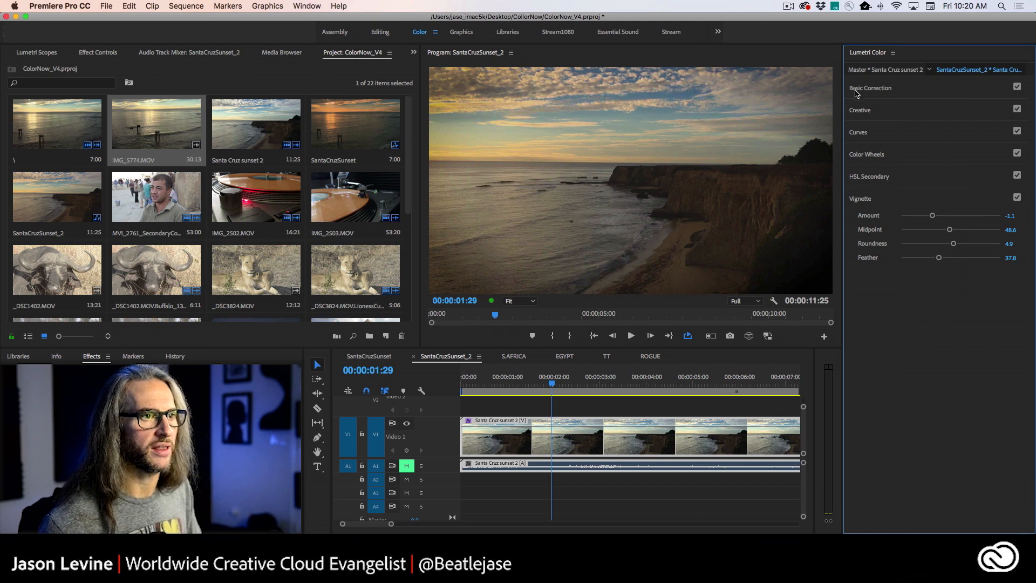
Set the clip's tint to 5.9 and review the frame in a maximized Program Monitor
left_click(896, 89)
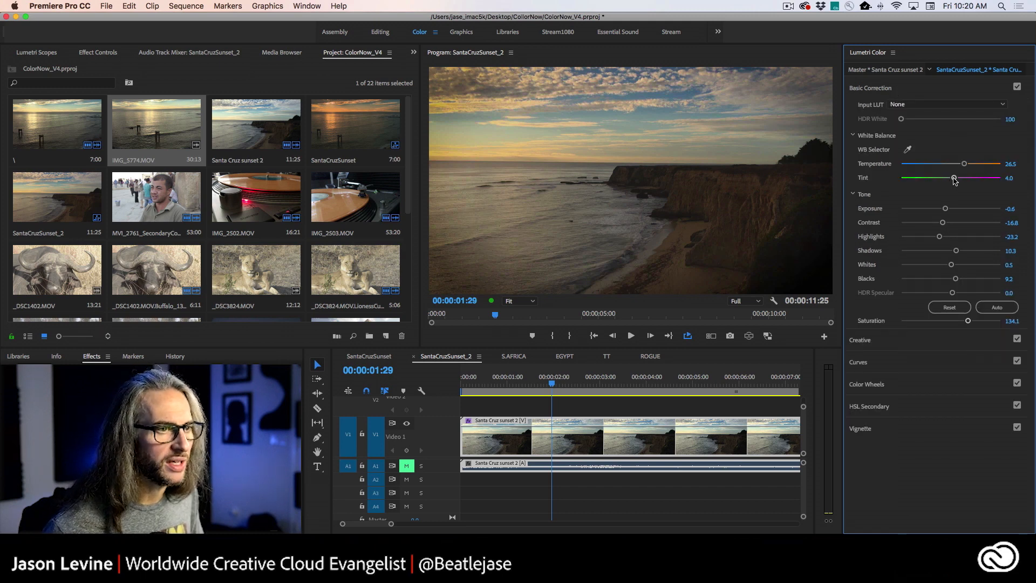
left_click_drag(955, 181, 957, 181)
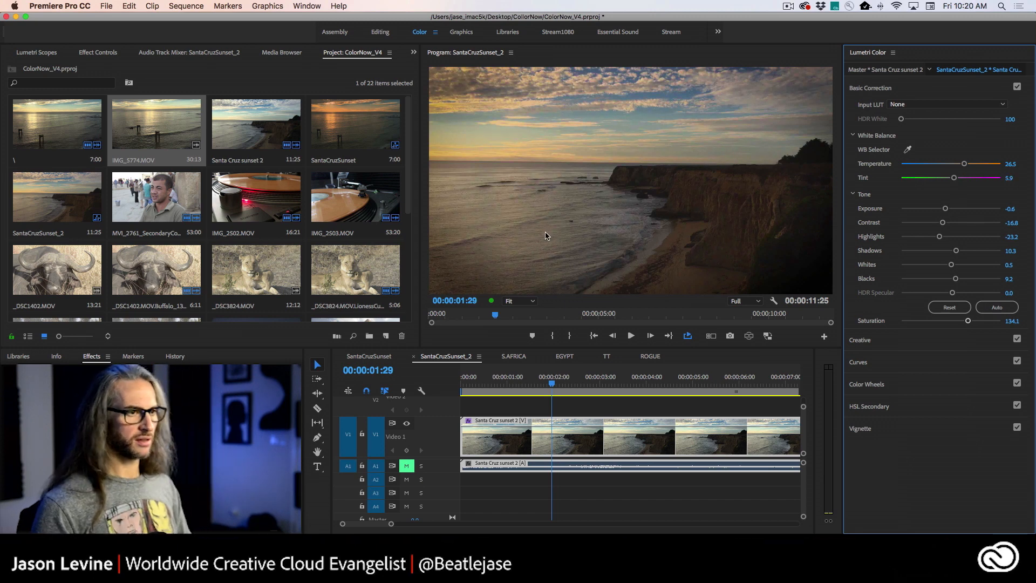
key("grave")
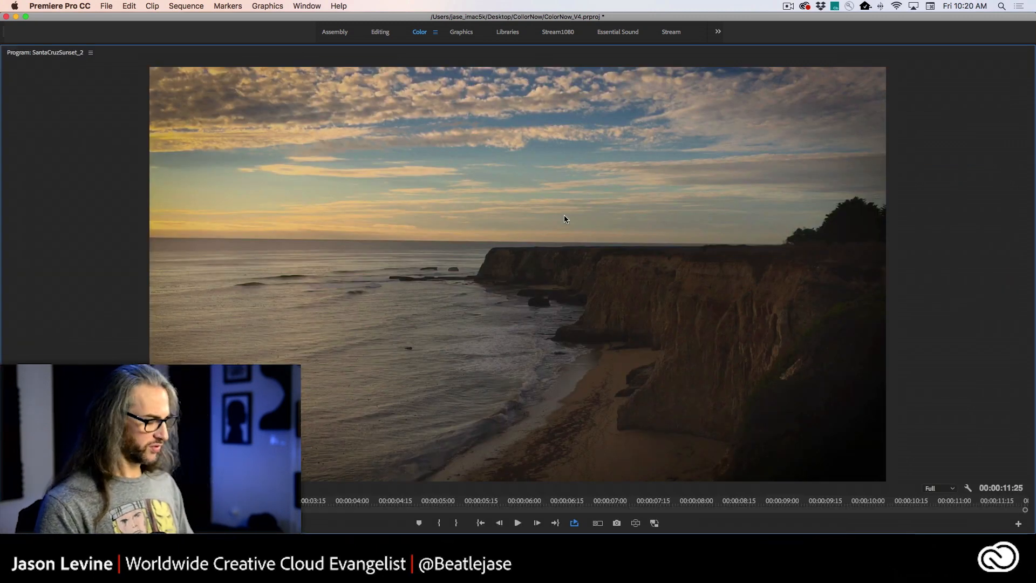
key("grave")
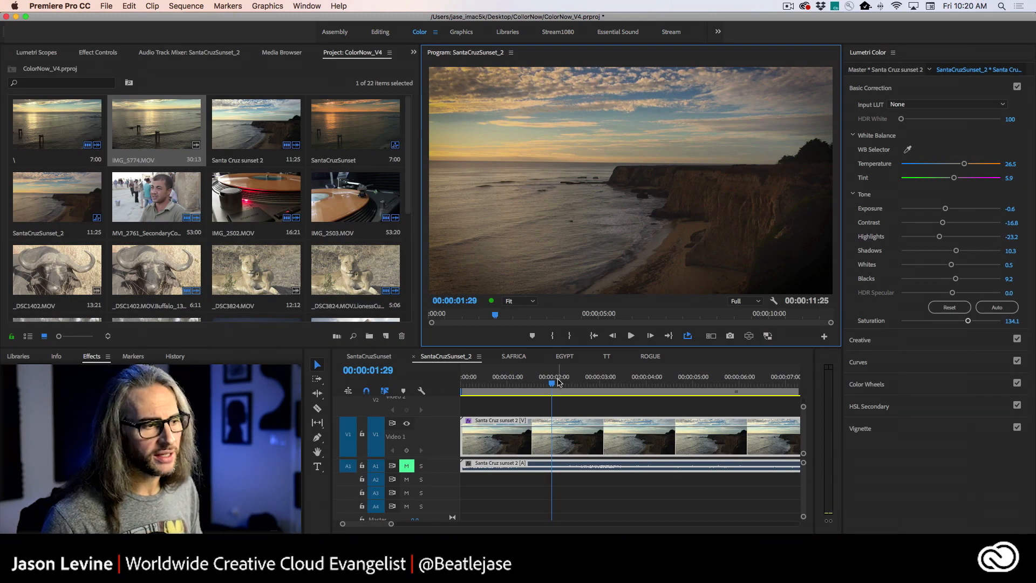
Play the whole sequence in a loop with the clip's effect controls shown, and set the clip's tint to 8.1
left_click(469, 383)
key("space")
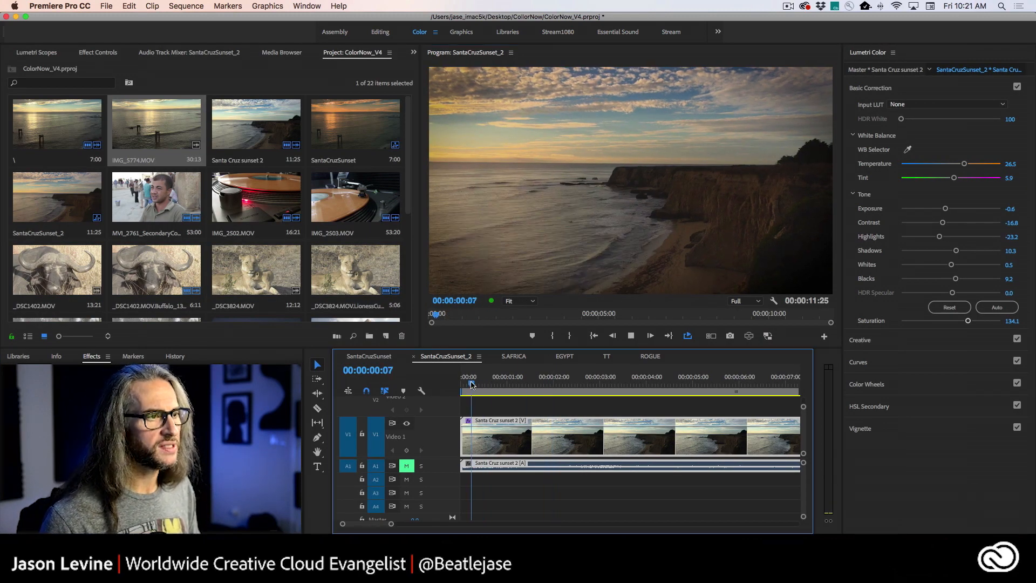
left_click(100, 53)
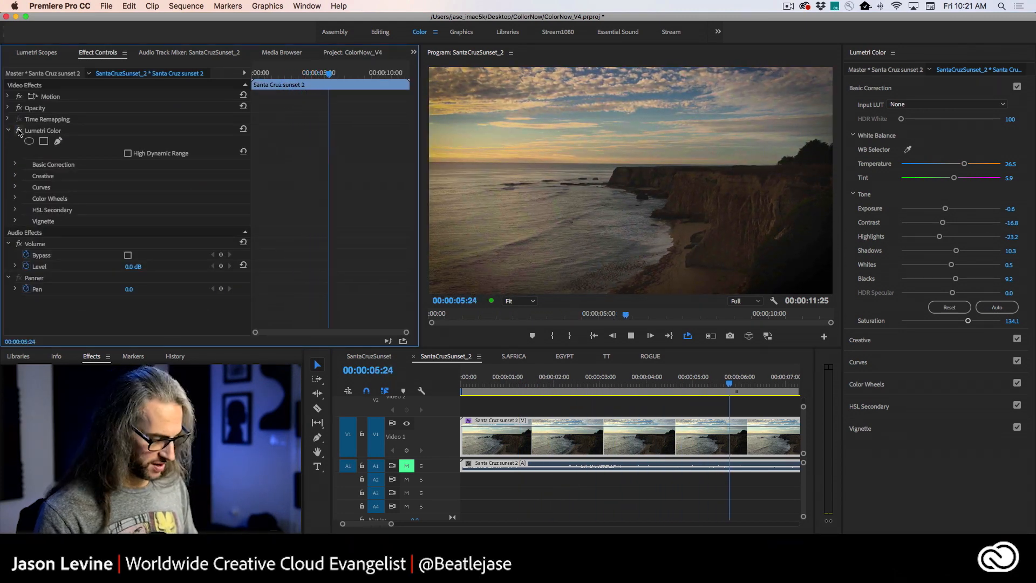
key("j")
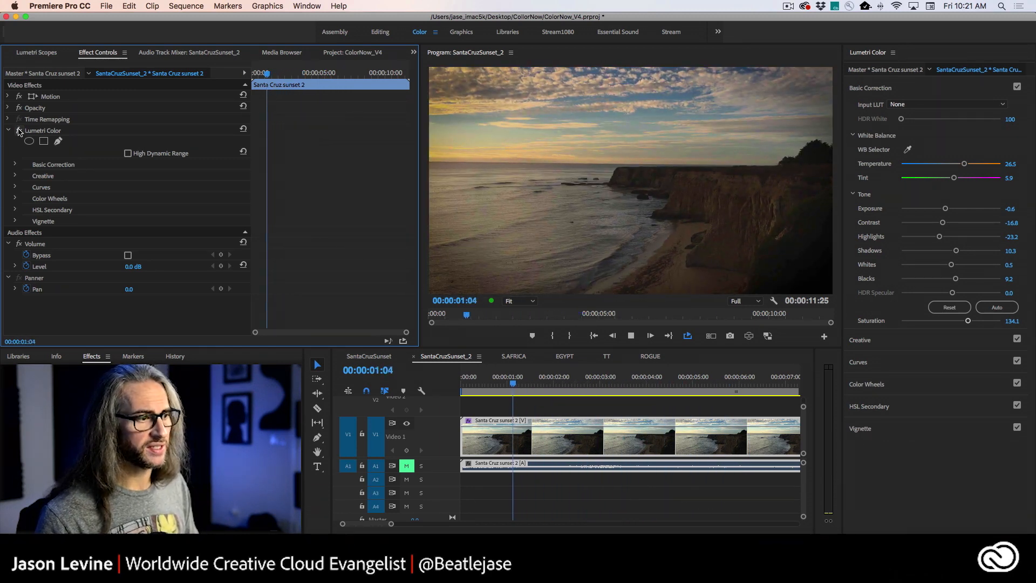
key("l")
key("backslash")
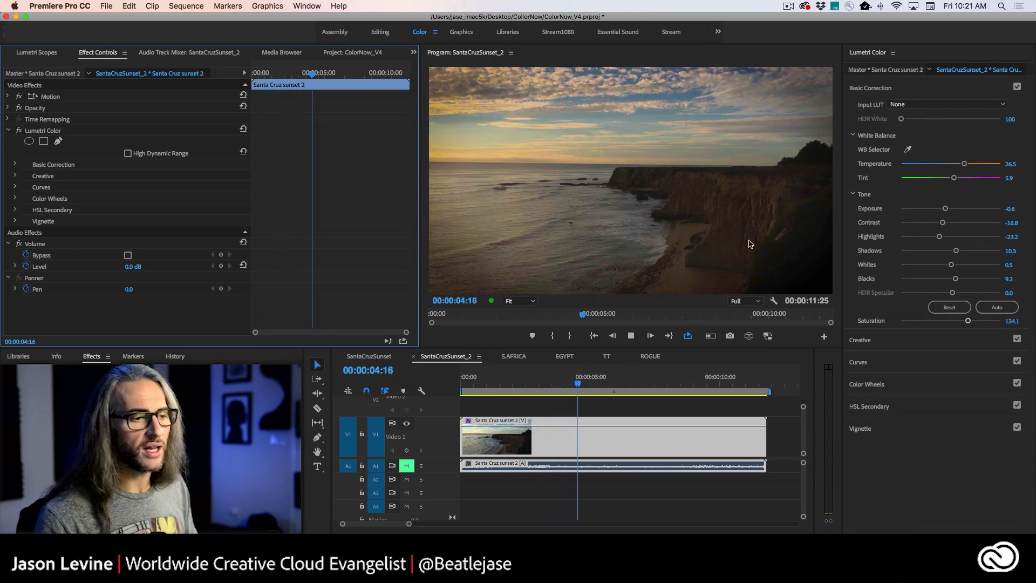
left_click(689, 336)
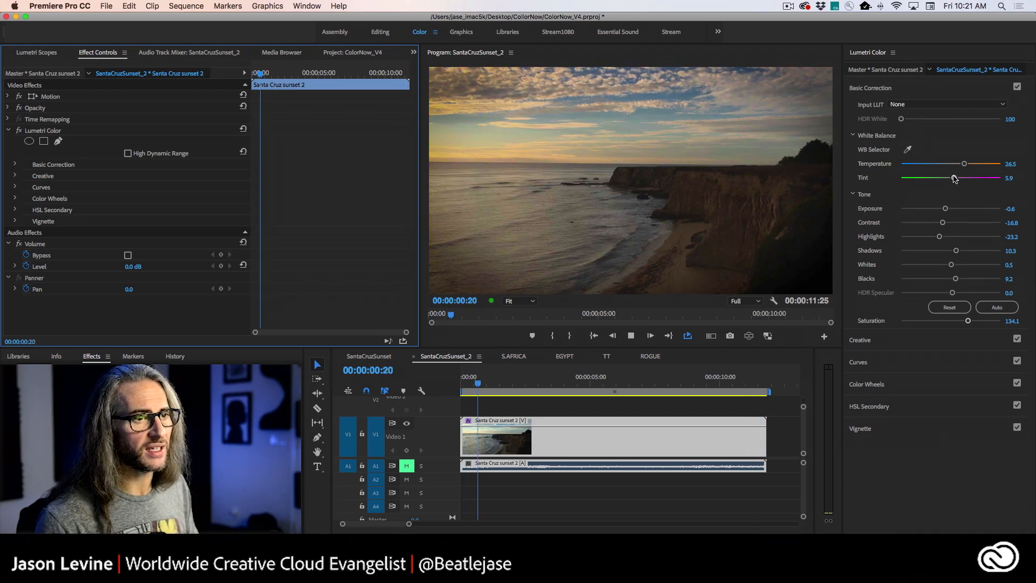
mouse_move(956, 180)
left_mouse_down()
mouse_move(971, 180)
mouse_move(944, 181)
mouse_move(956, 177)
left_mouse_up()
Compare the playing clip with its vignette and its basic correction each switched off and on again
left_click(946, 88)
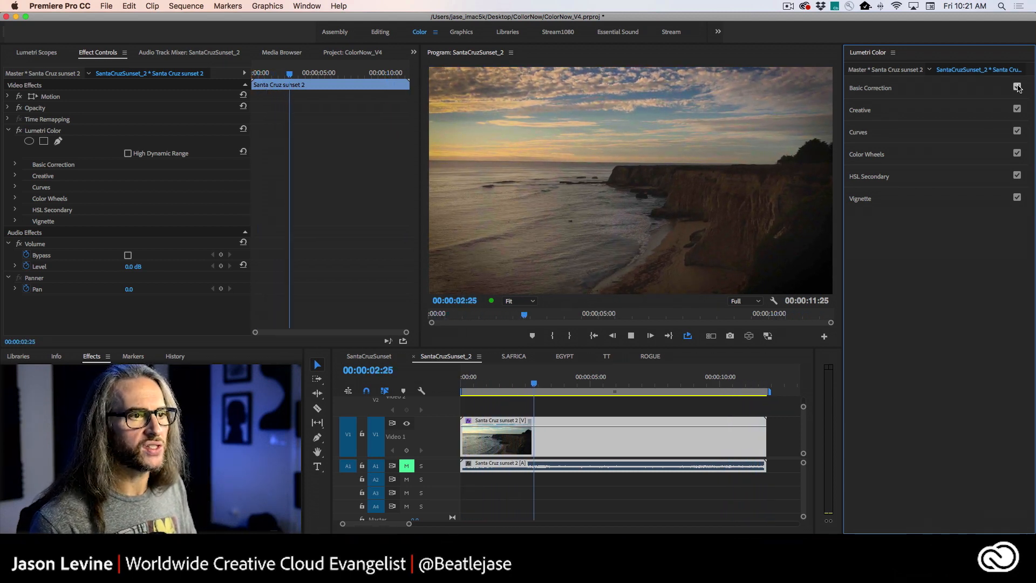
left_click(1017, 197)
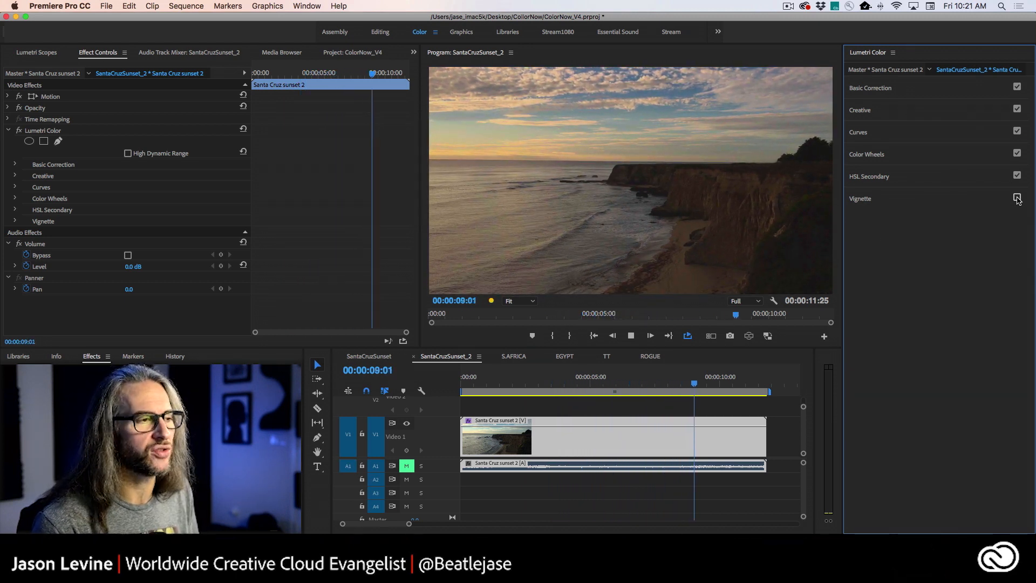
left_click(1017, 198)
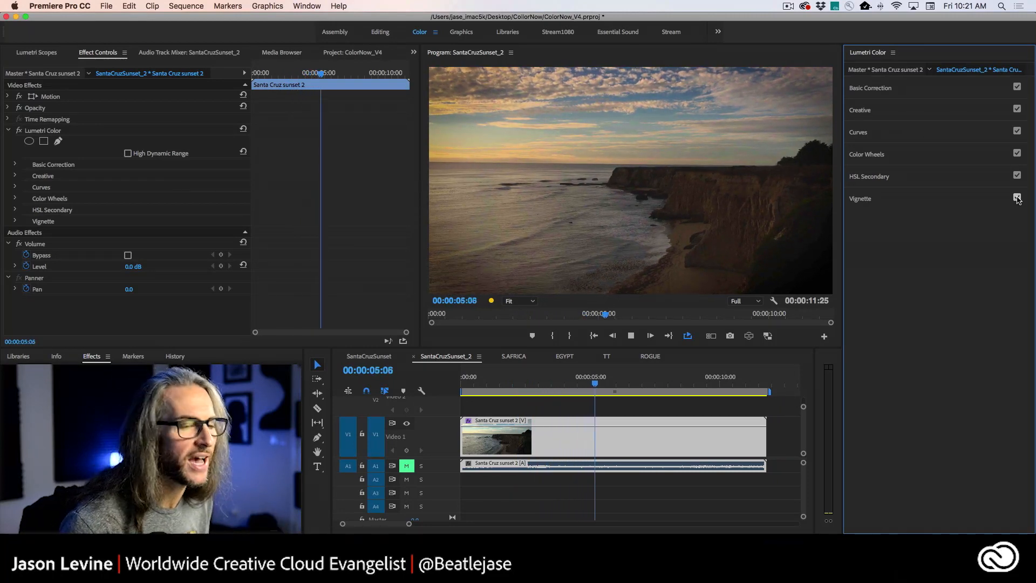
left_click(1018, 88)
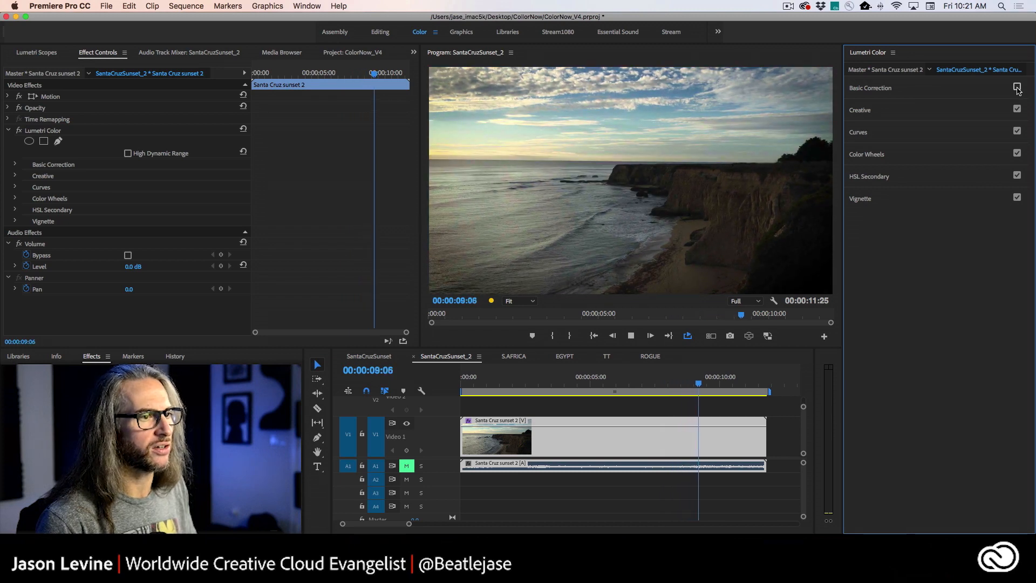
left_click(1017, 87)
Set the clip's Faded Film to 23.8 and reduce its vignette amount to -0.1
left_click(951, 111)
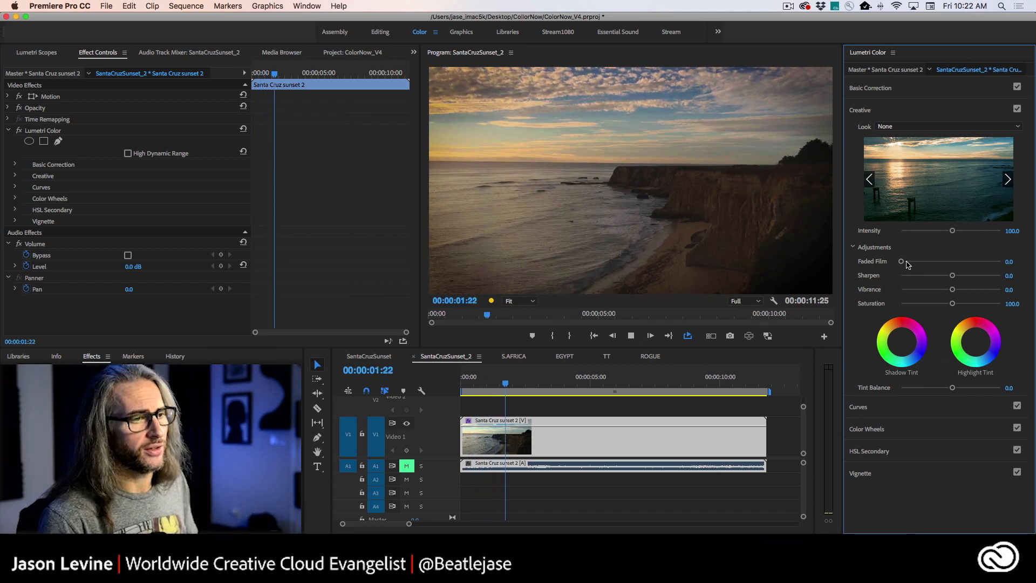
left_click_drag(907, 264, 934, 264)
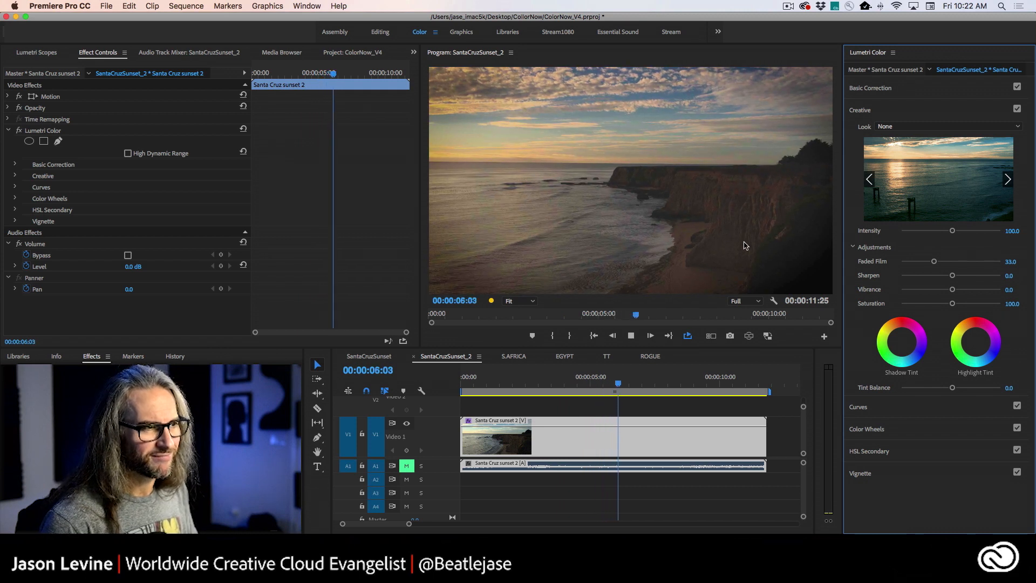
left_click(921, 474)
left_click_drag(933, 217, 943, 217)
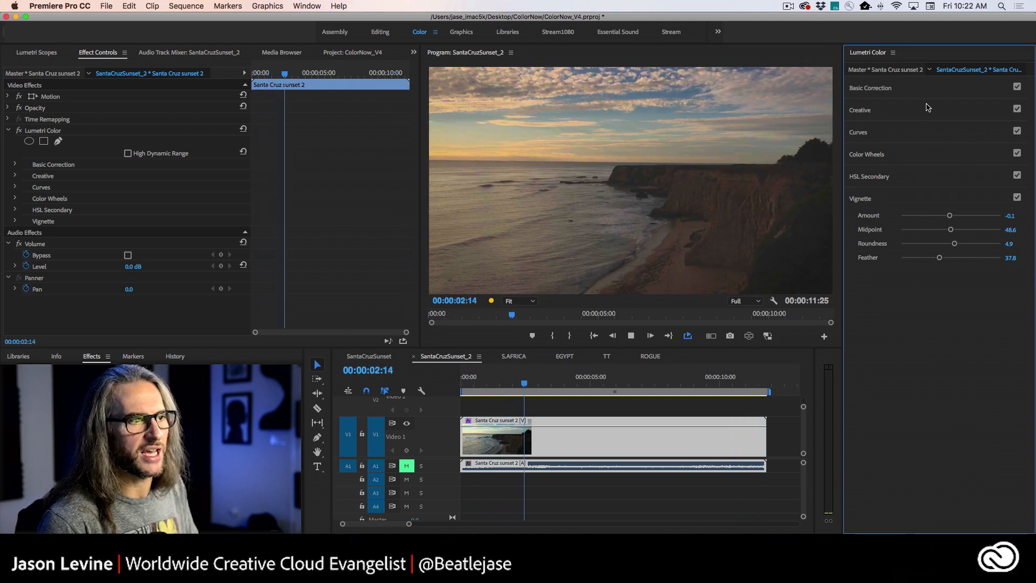
left_click(864, 110)
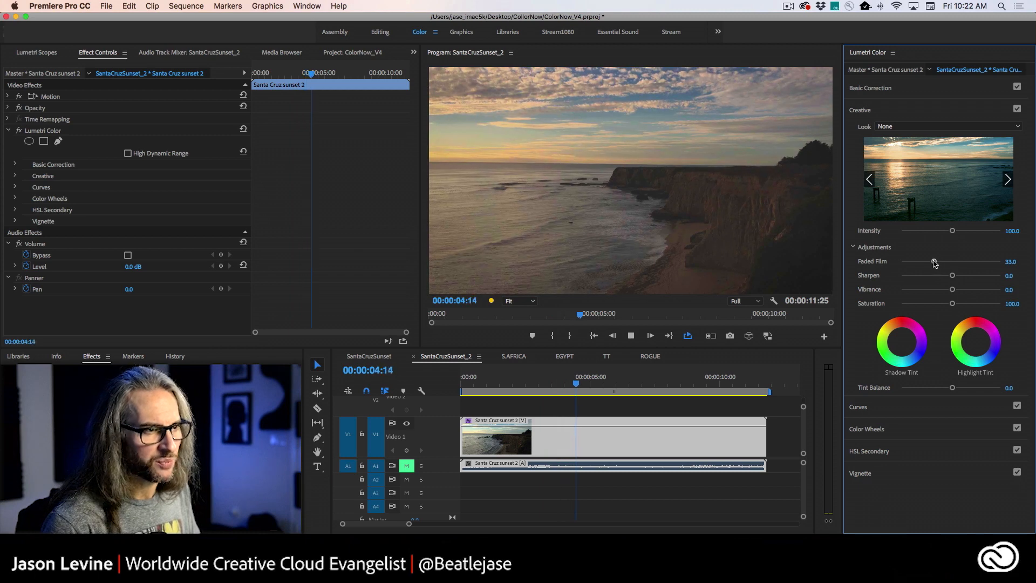
left_click_drag(935, 261, 925, 263)
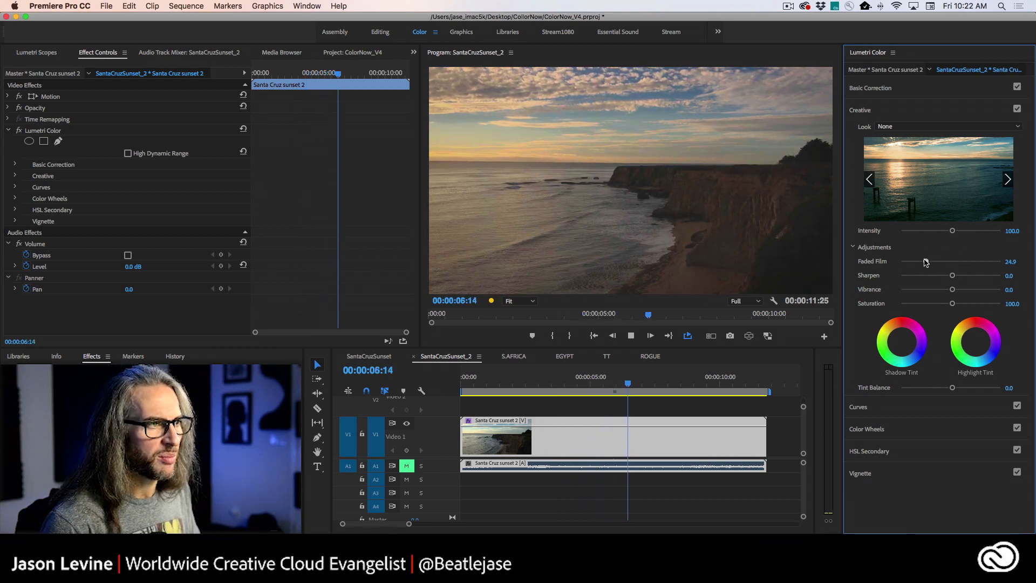
Compare the clip with Lumetri Color off and on, and review its Vignette and Creative settings with playback stopped
left_click(19, 131)
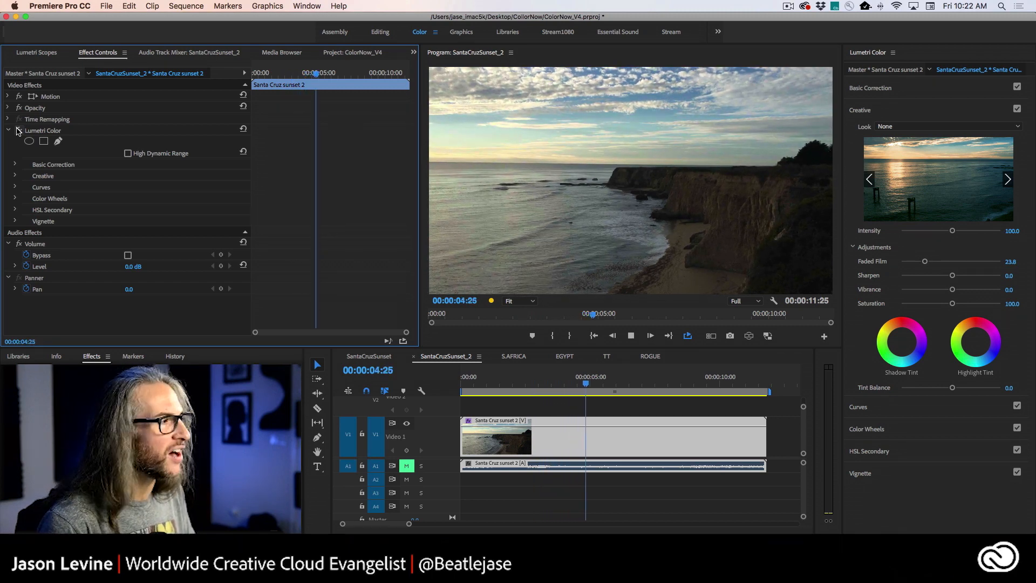
left_click(19, 130)
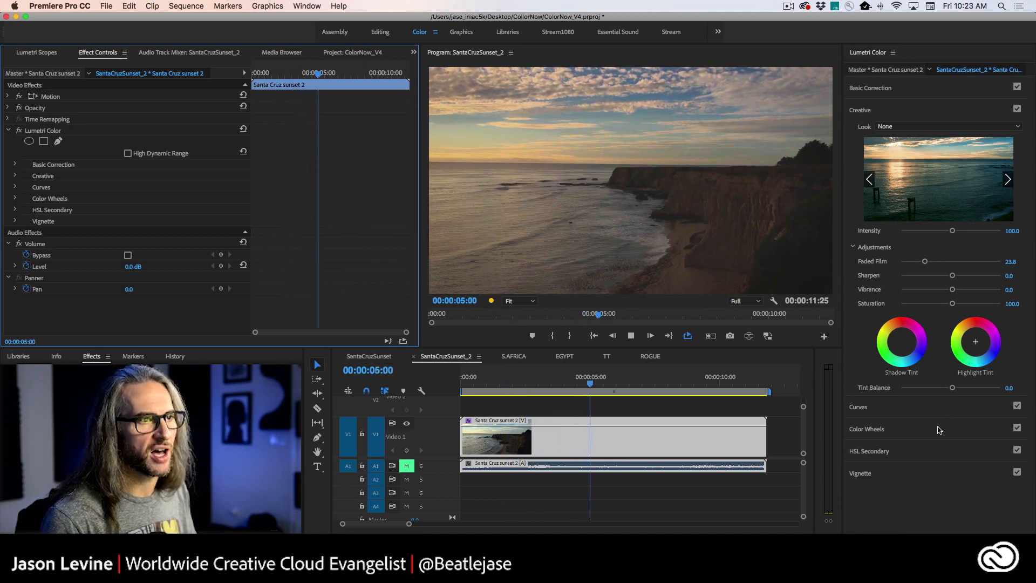
key("space")
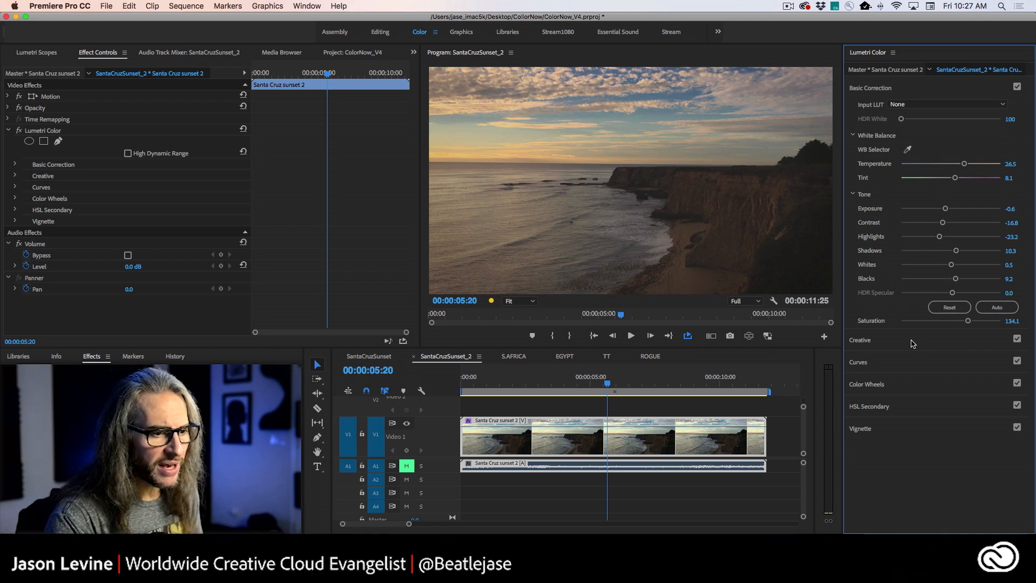
left_click(926, 431)
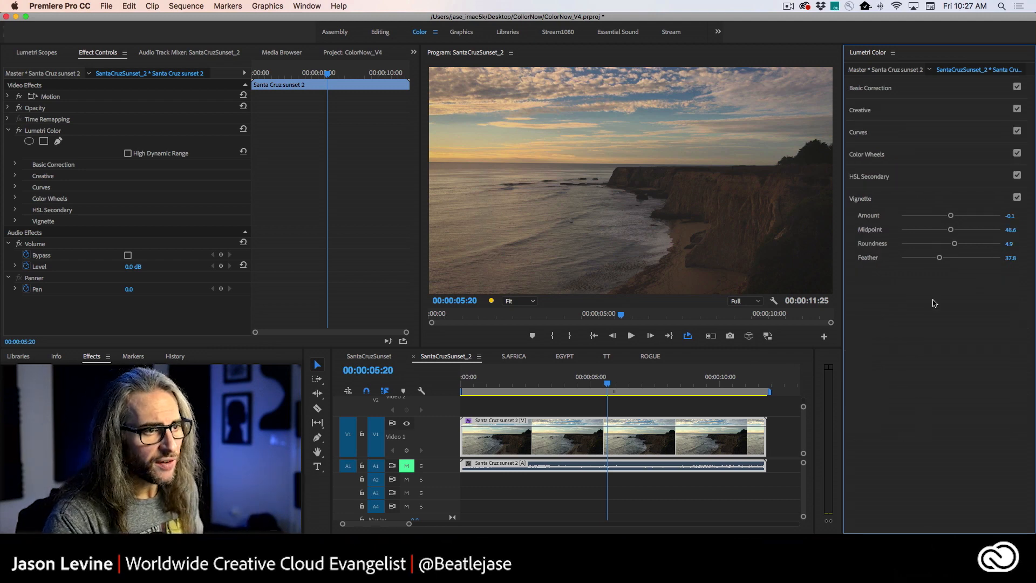
left_click(918, 110)
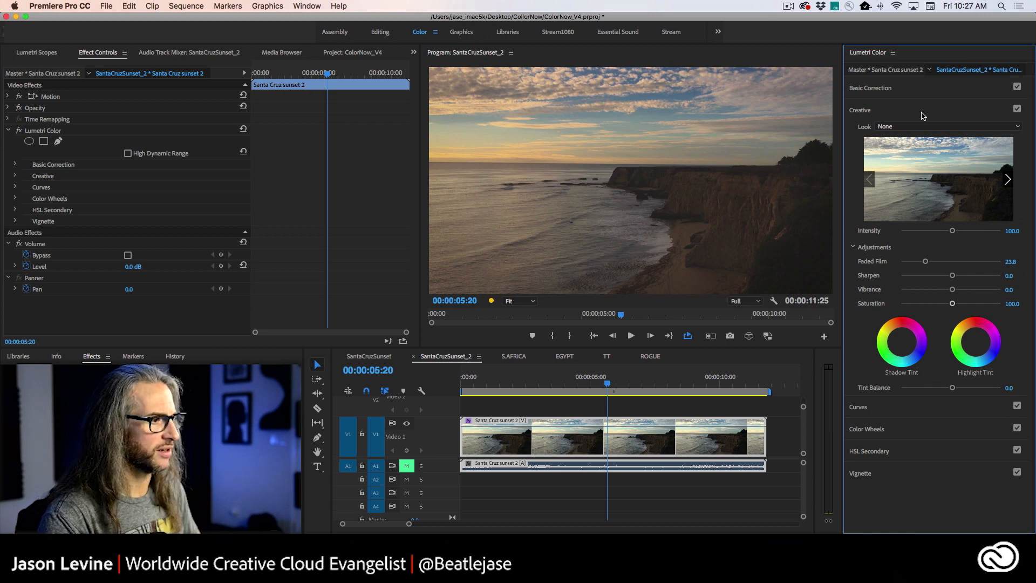
Examine the SantaCruzSunset sequence with its Lumetri Color effect off, checking its Basic Correction values and Lumetri Scopes
left_click(378, 356)
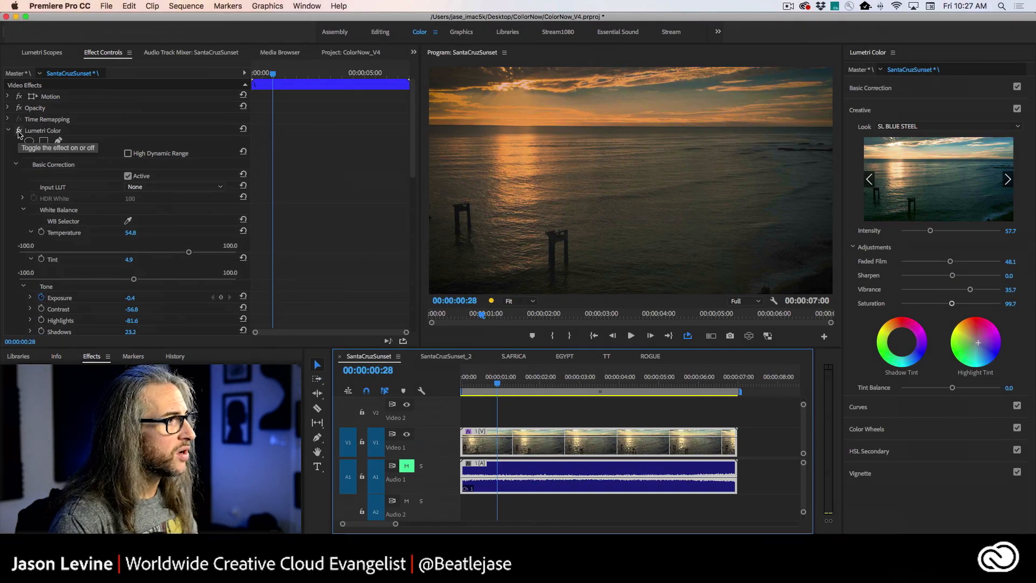
left_click(18, 132)
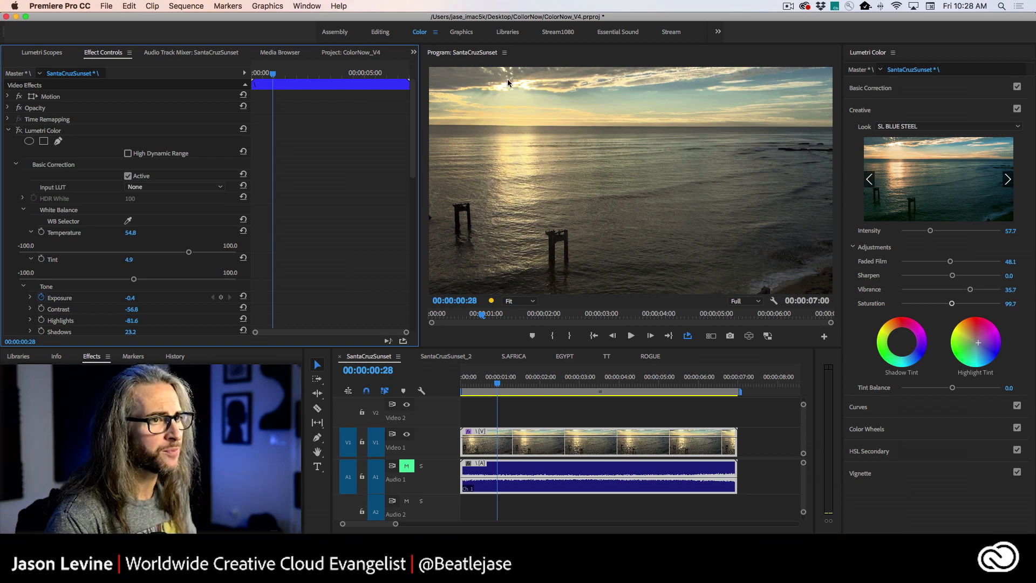
left_click(932, 93)
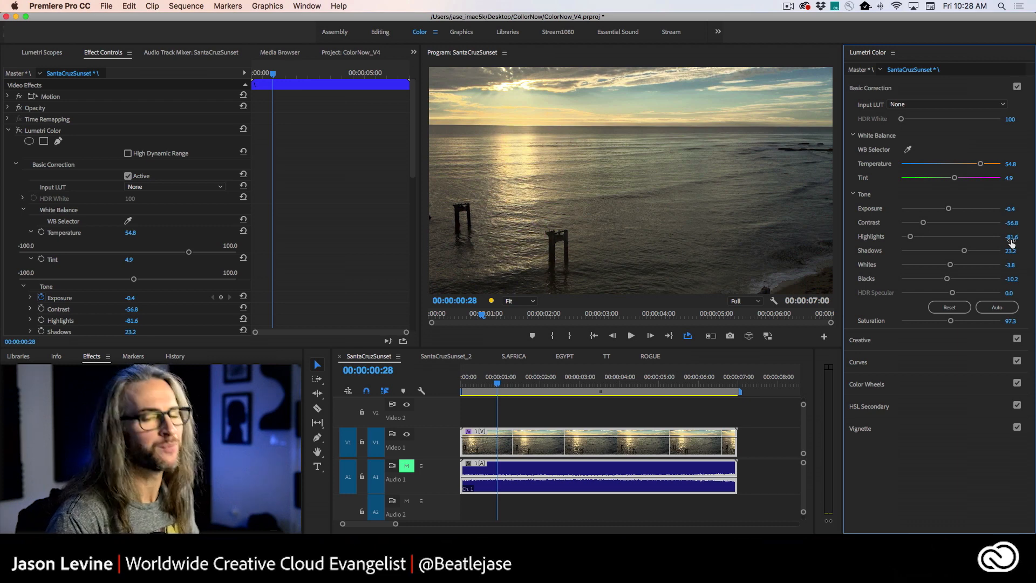
left_click(25, 54)
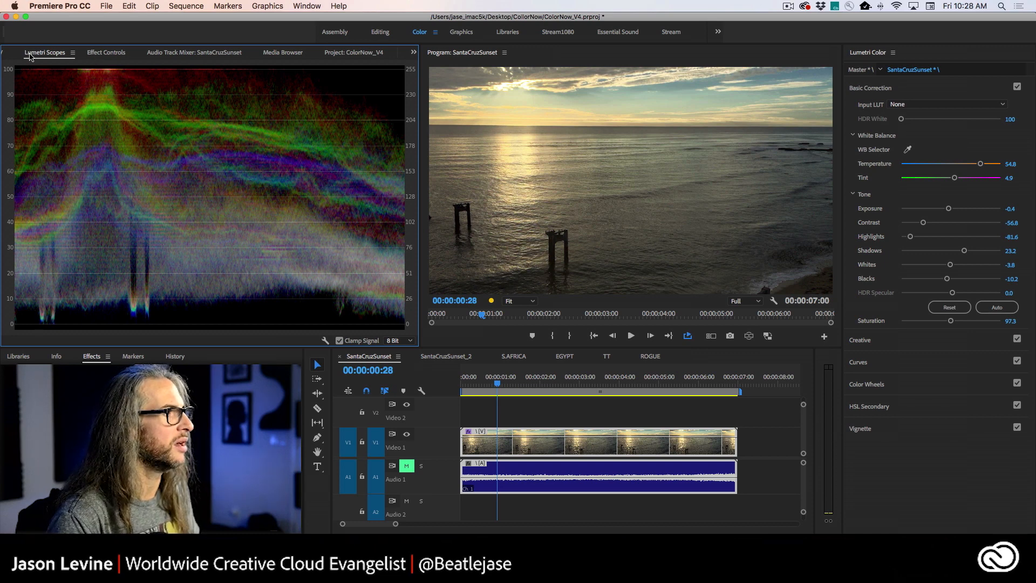
Switch the SantaCruzSunset clip's Lumetri Color effect back on
left_click(334, 52)
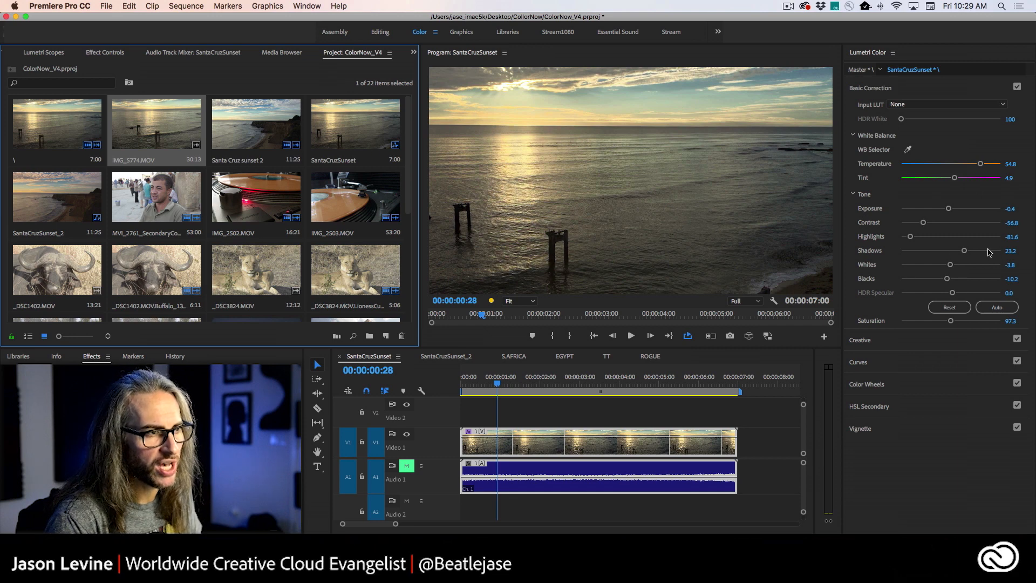
left_click(97, 52)
left_click(20, 130)
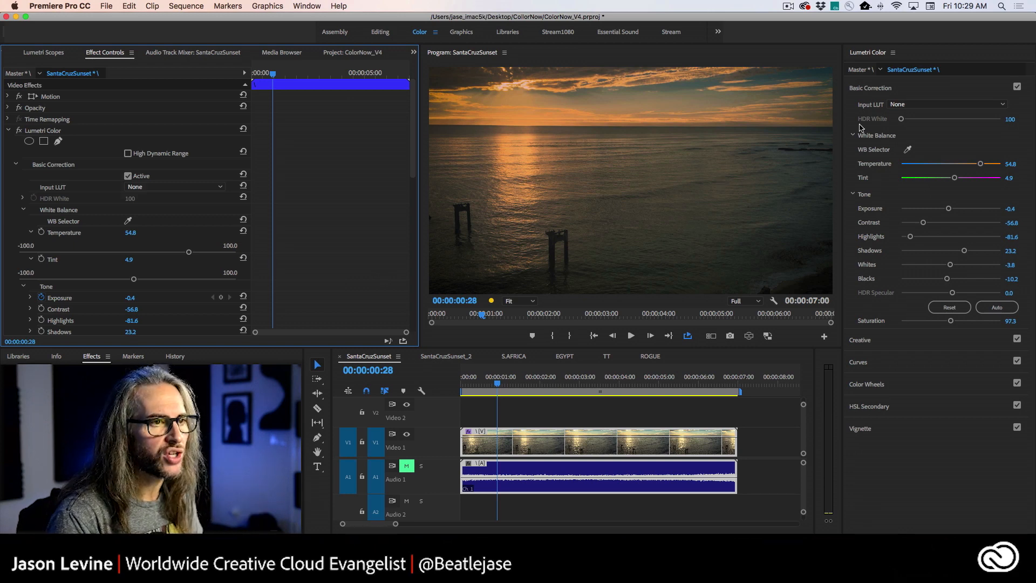
Open the clip's Creative settings and look through the list of available looks without choosing a different one
left_click(896, 90)
left_click(919, 111)
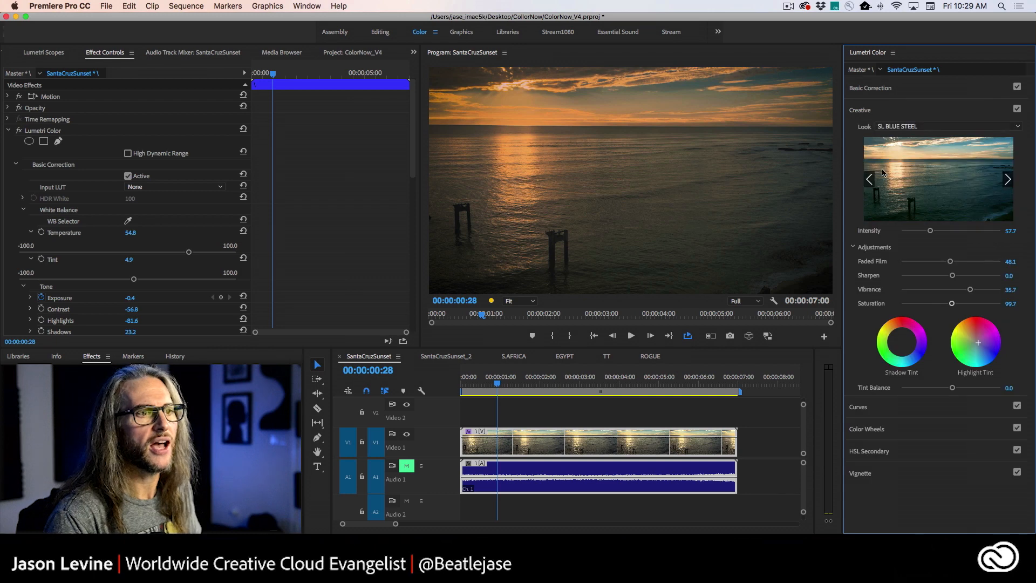
left_click(991, 126)
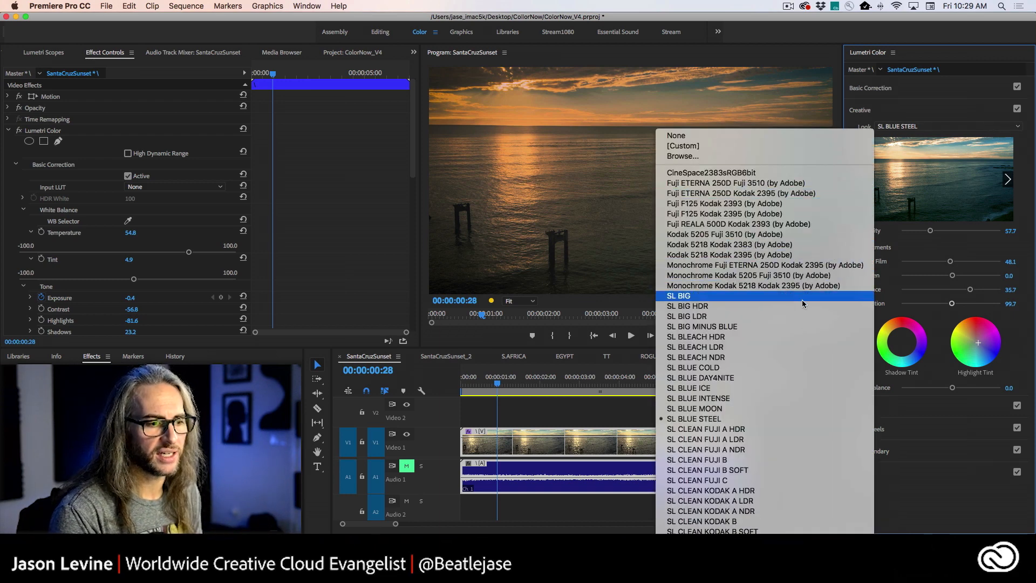
mouse_move(777, 532)
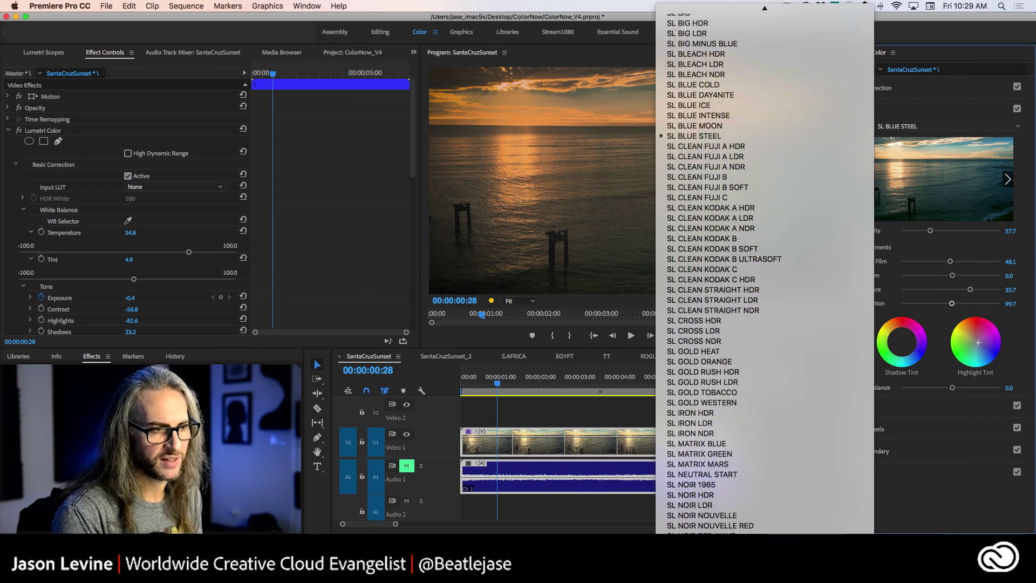
mouse_move(785, 3)
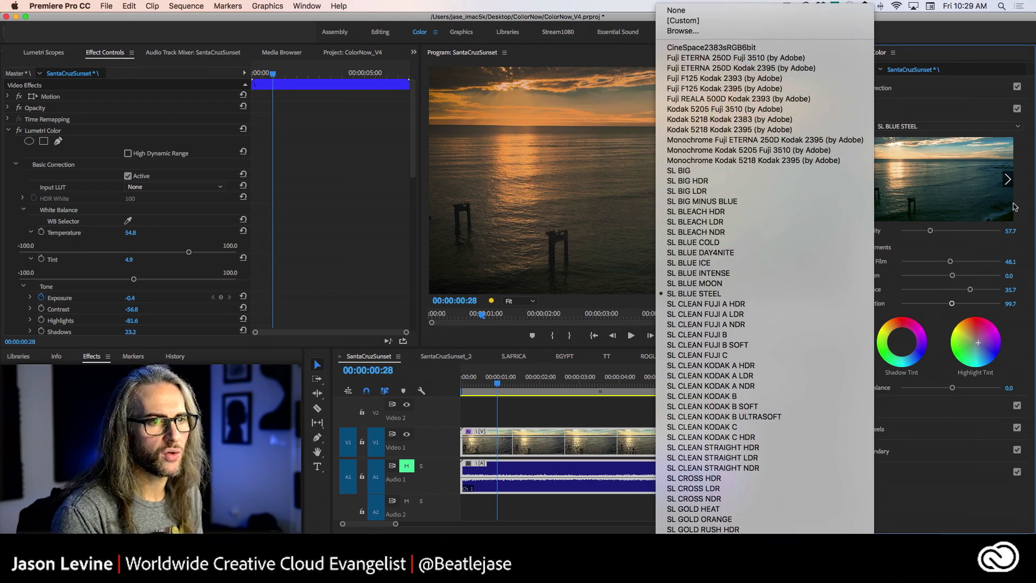
left_click(1019, 198)
Switch to Lightroom CC and review the available presets with the elephant photo displayed
key("super+Tab")
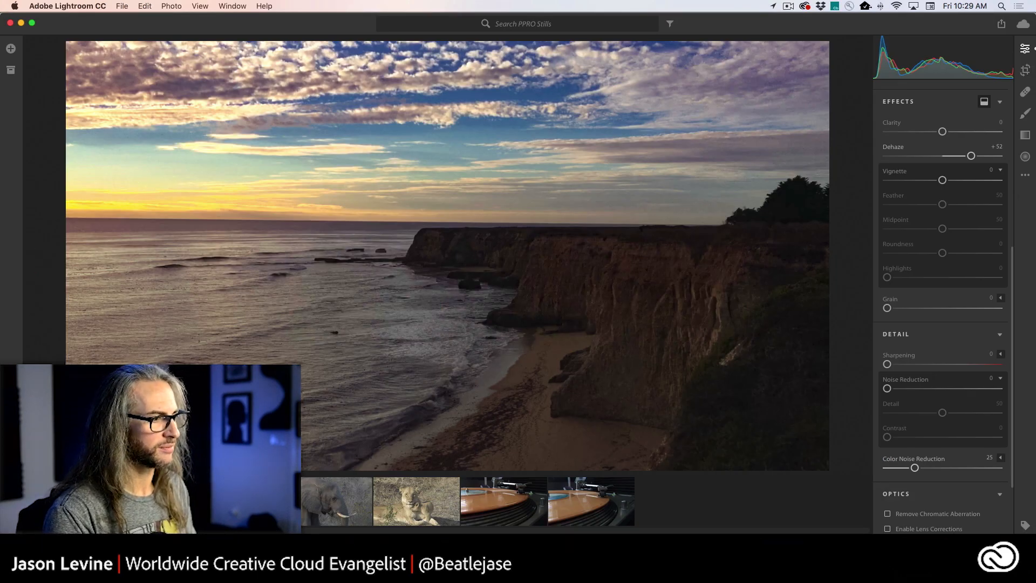
key("Right")
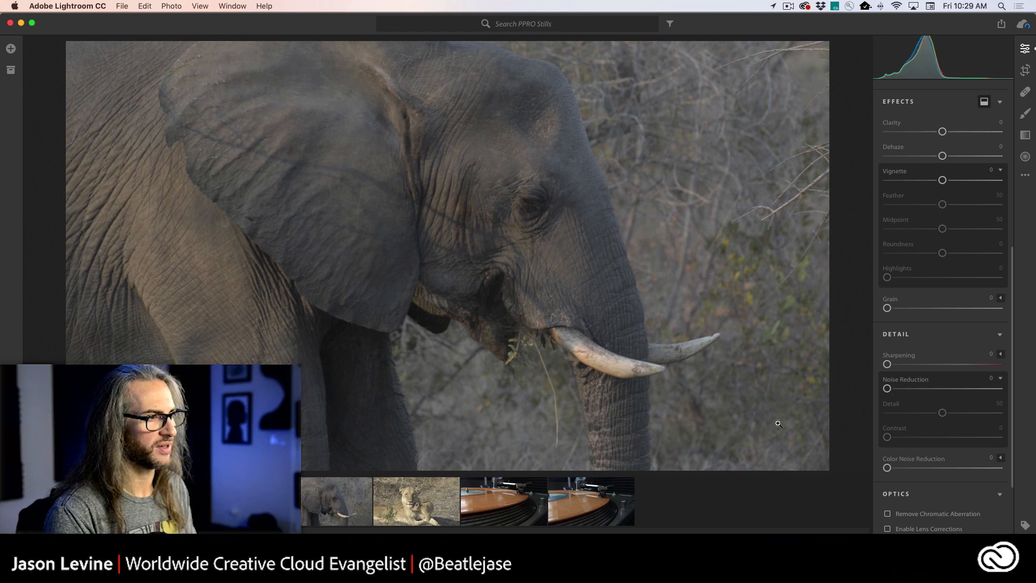
key("shift+p")
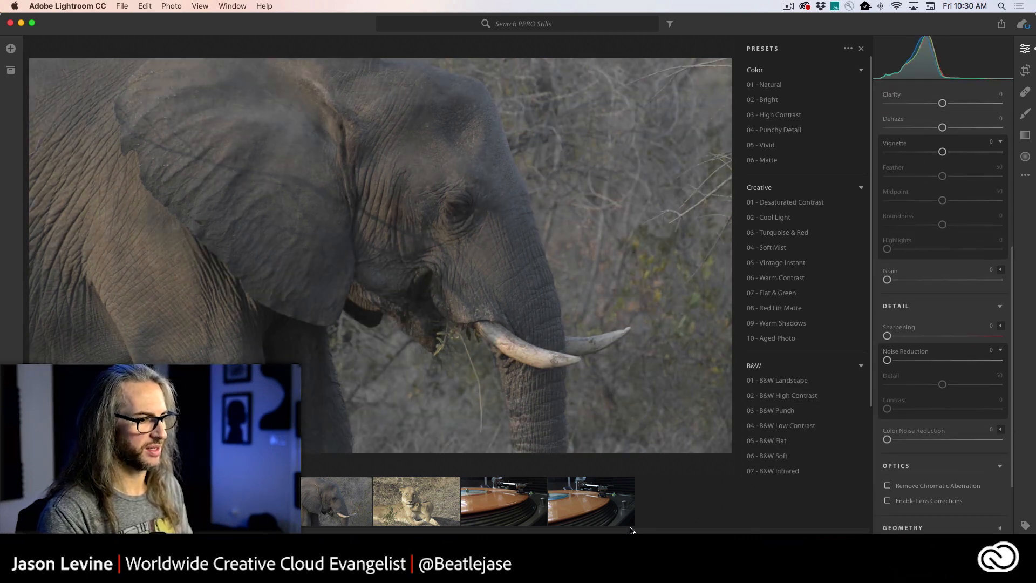
Return to Premiere Pro and apply the CineSpace2383sRGB6bit look to the sunset clip
key("super+Tab")
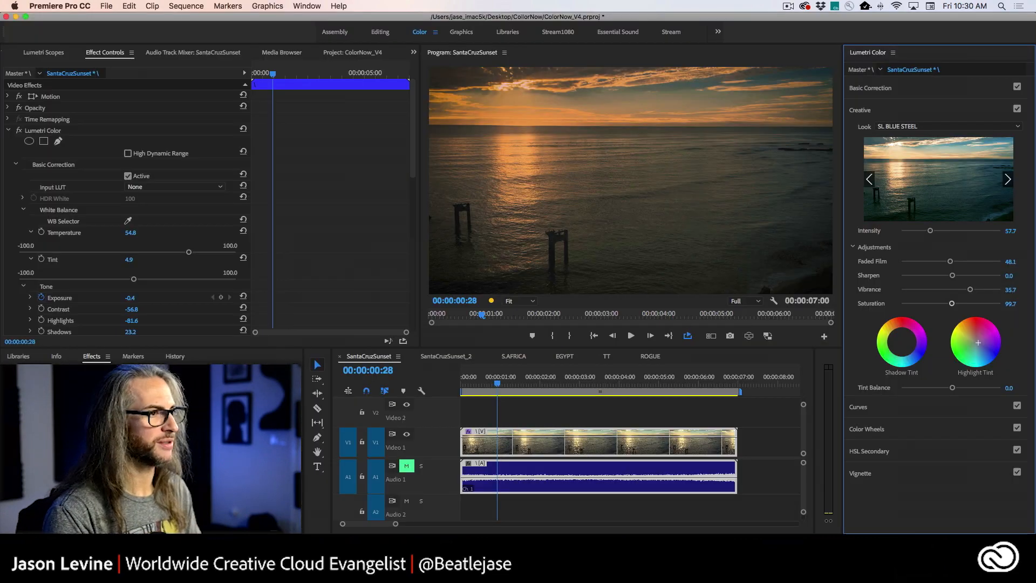
left_click(947, 130)
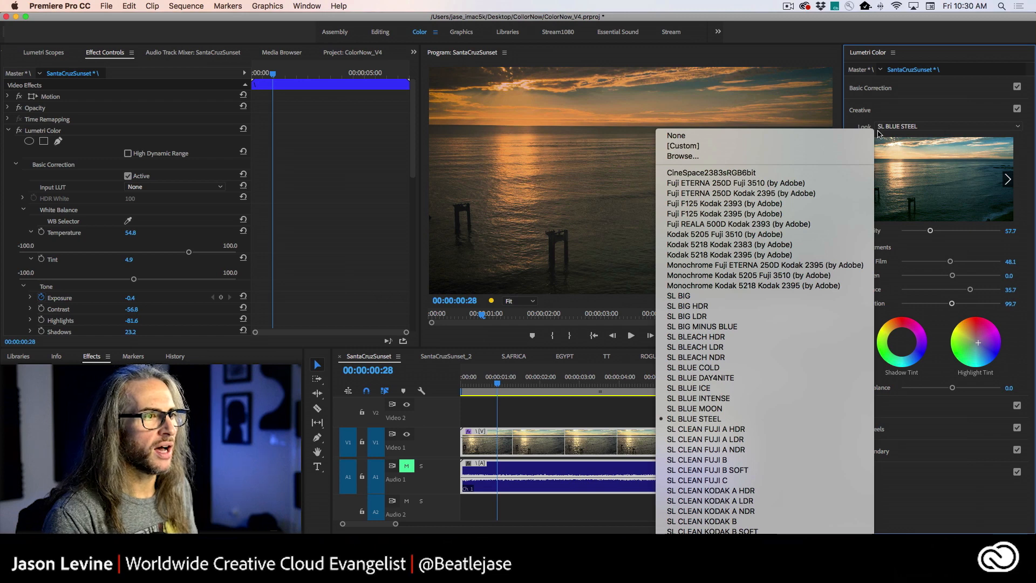
left_click(811, 173)
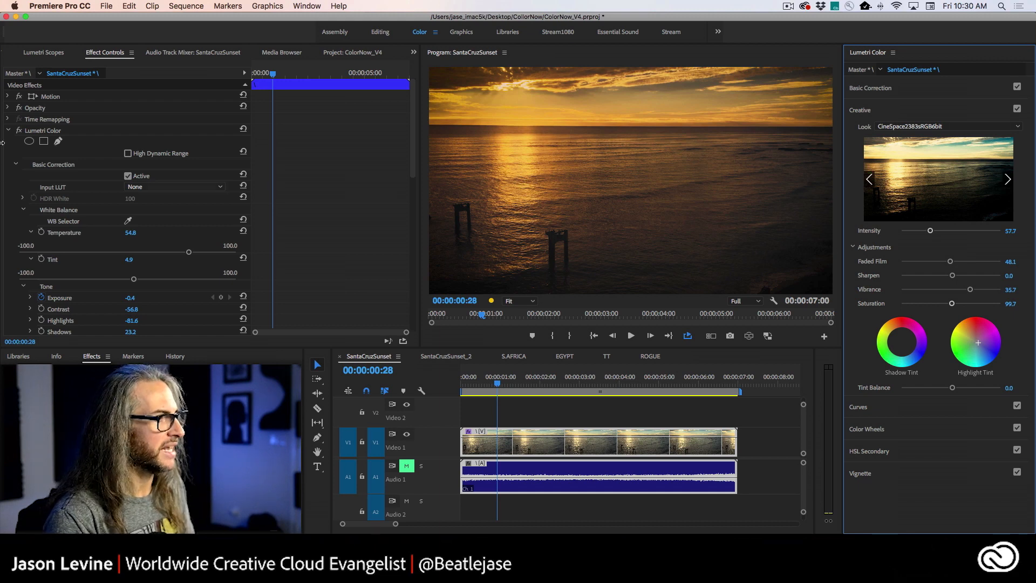
Compare the clip with Lumetri Color off and on, both paused and during playback, and stop playback
left_click(19, 132)
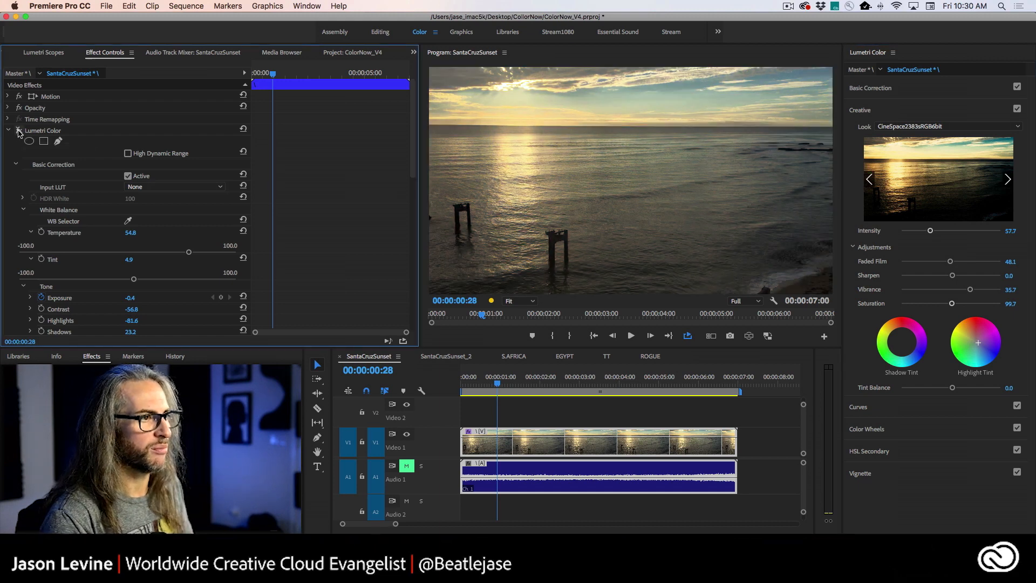
left_click(18, 132)
key("space")
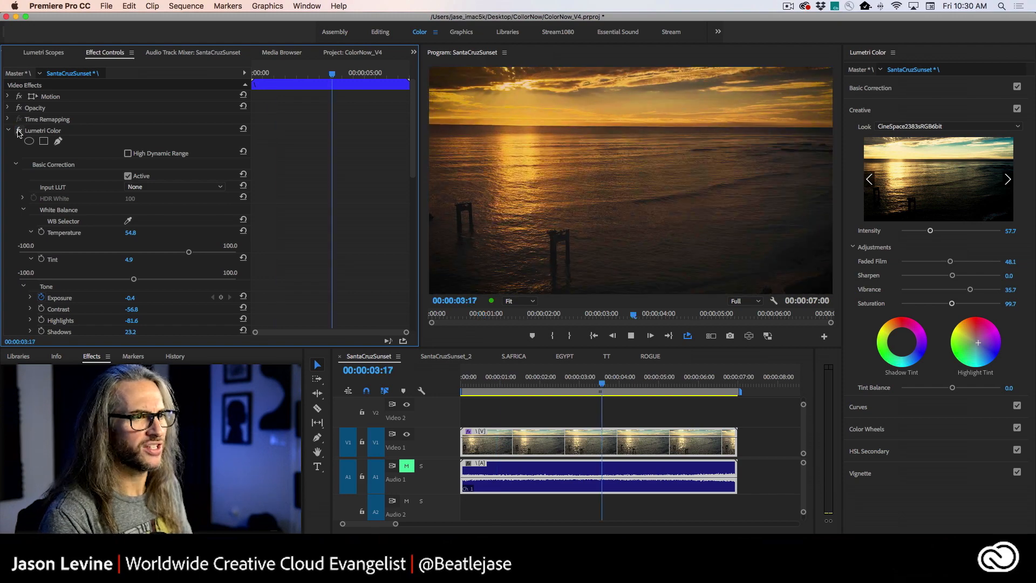
left_click(18, 132)
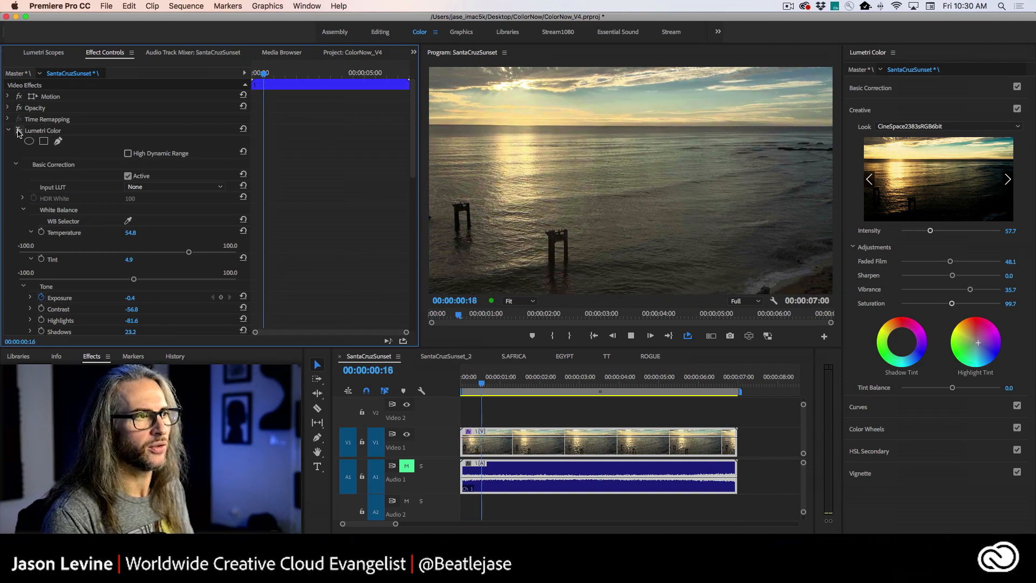
left_click(18, 132)
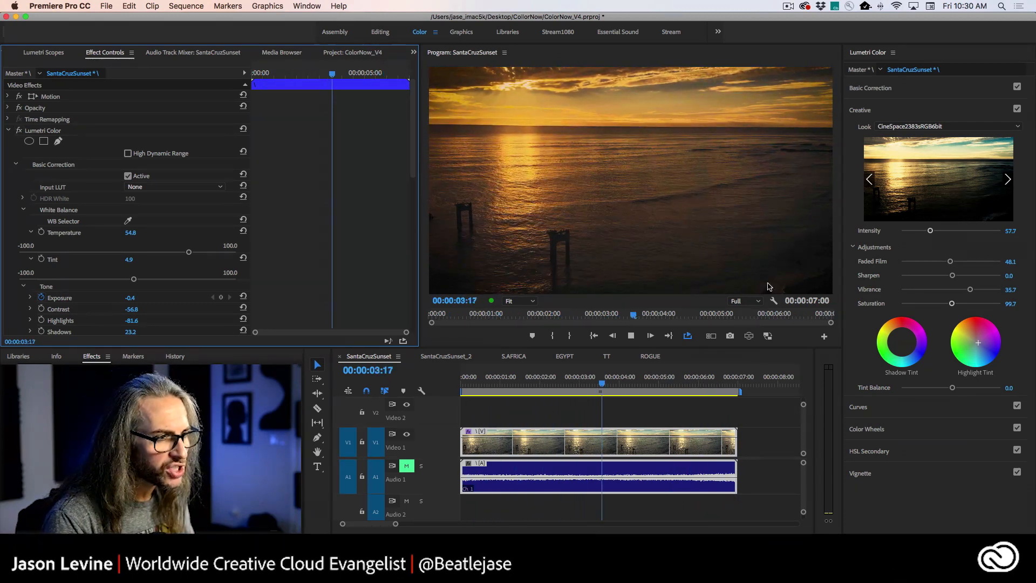
left_click(18, 131)
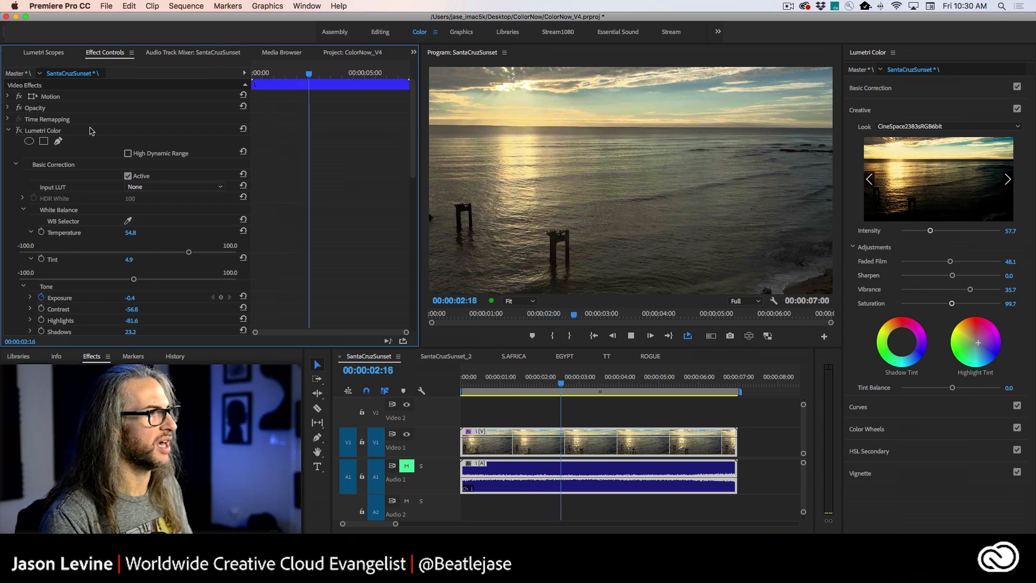
left_click(18, 131)
key("space")
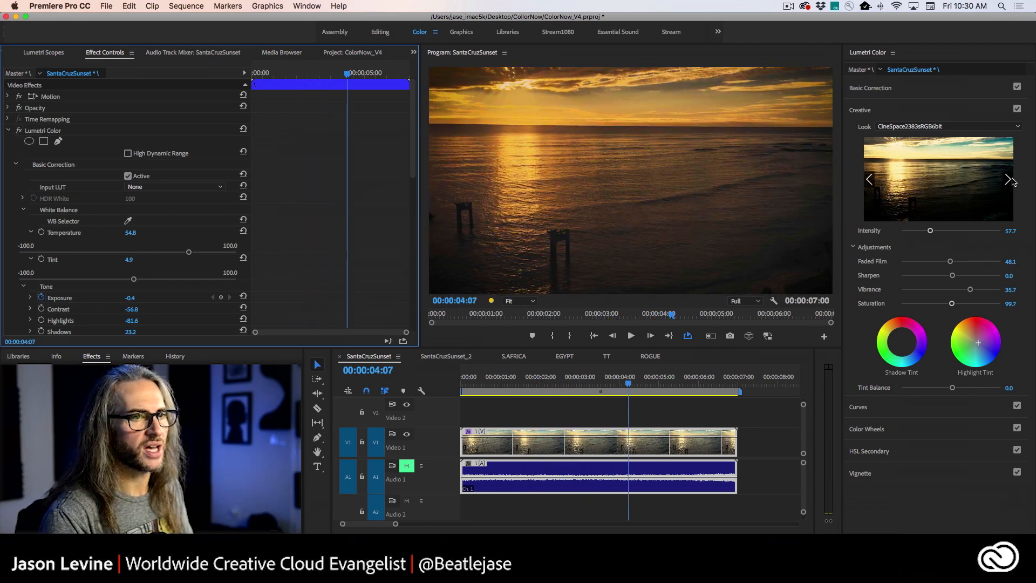
Save the project and apply the Kodak 5218 Kodak 2383 (by Adobe) look to the clip
left_click(1007, 180)
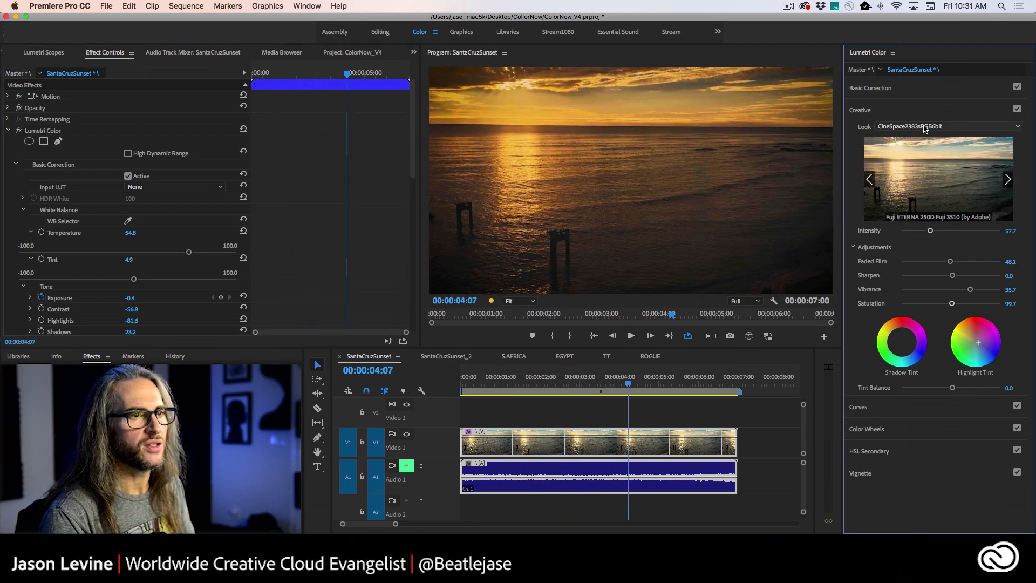
left_click(926, 127)
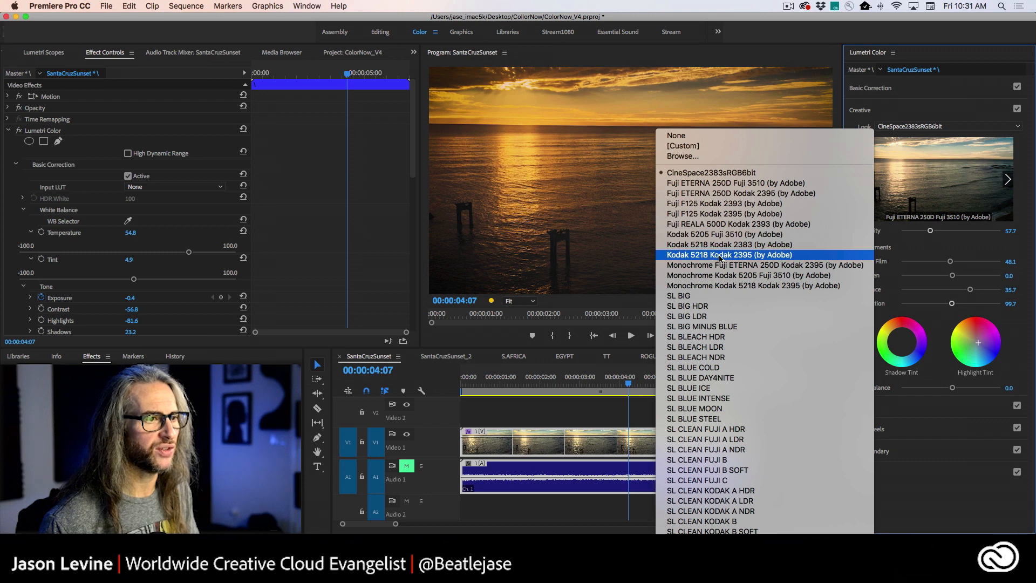
key("super+s")
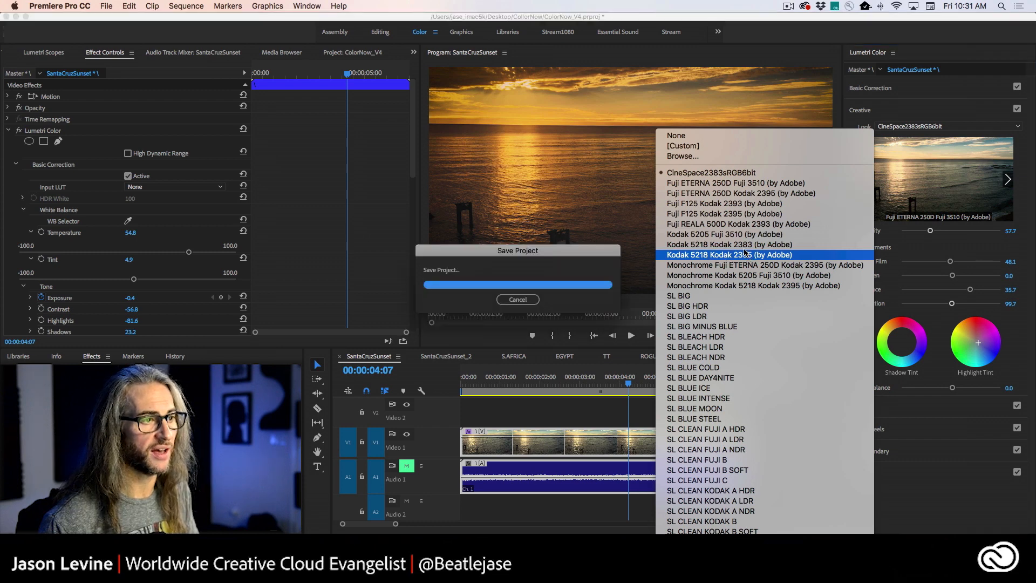
left_click(763, 248)
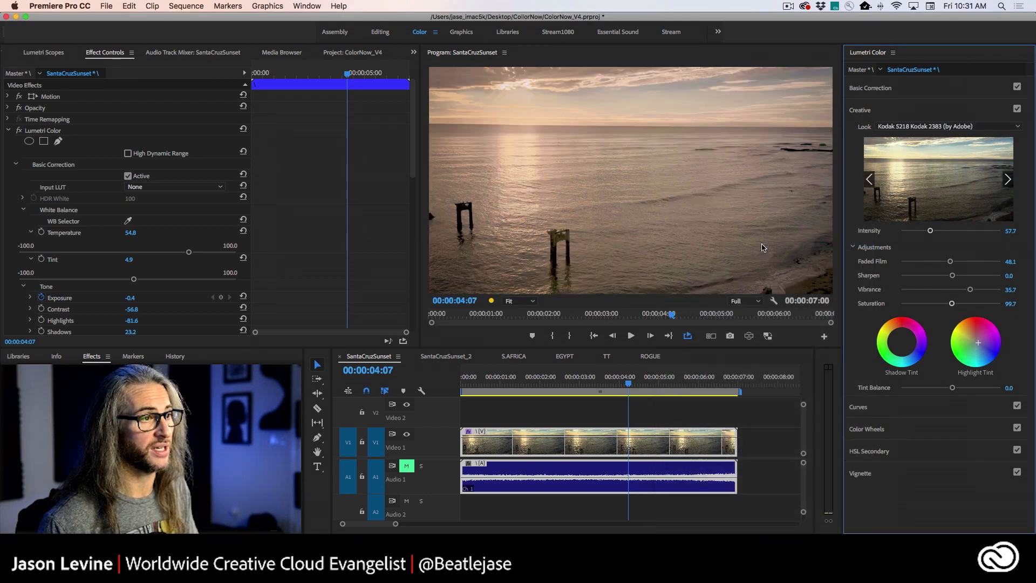
Try the Kodak 5205 Fuji 3510 and Fuji REALA 500D Kodak 2393 looks on the clip
left_click(1007, 179)
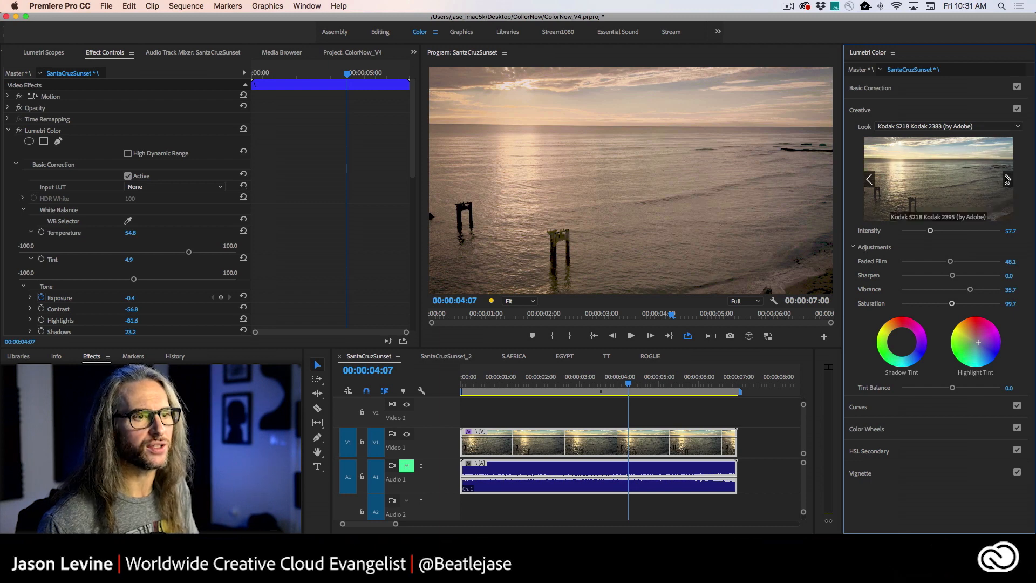
left_click(871, 179)
left_click(870, 178)
left_click(957, 181)
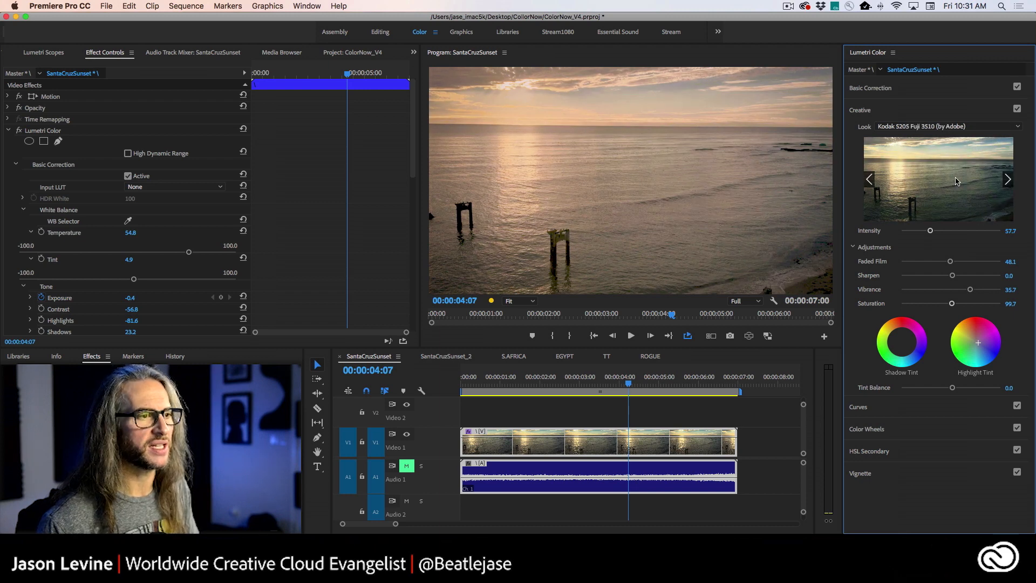
left_click(870, 178)
left_click(934, 180)
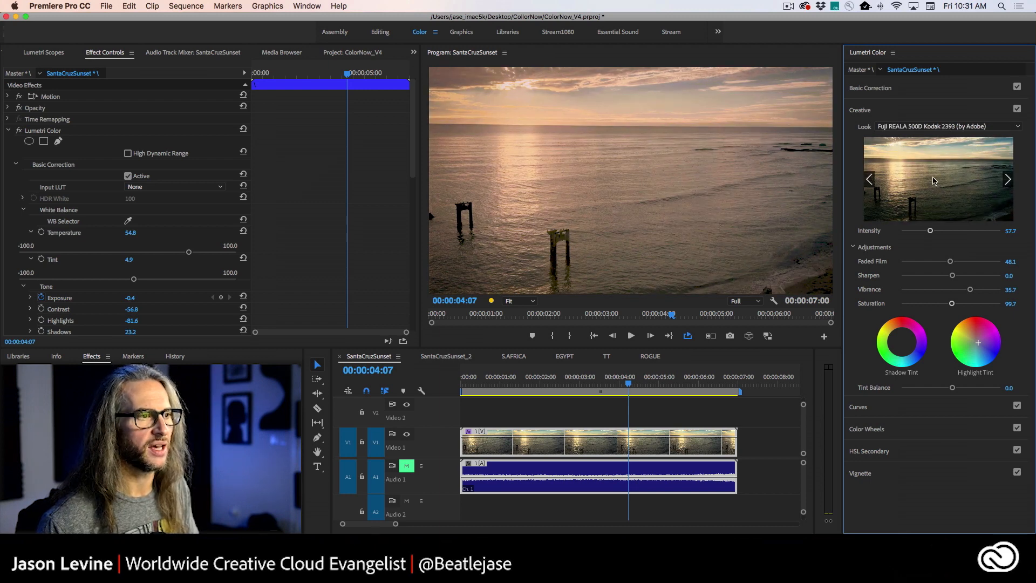
Try the Fuji F125 Kodak 2395, Fuji F125 Kodak 2393 and Fuji ETERNA 250D Kodak 2395 looks on the clip
left_click(870, 179)
left_click(898, 182)
left_click(870, 180)
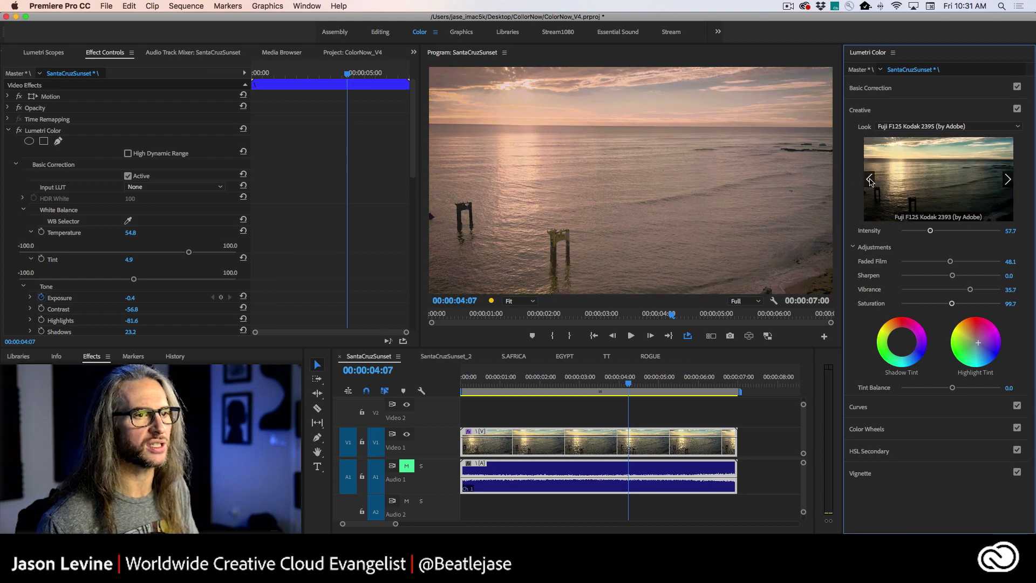
left_click(926, 181)
left_click(870, 178)
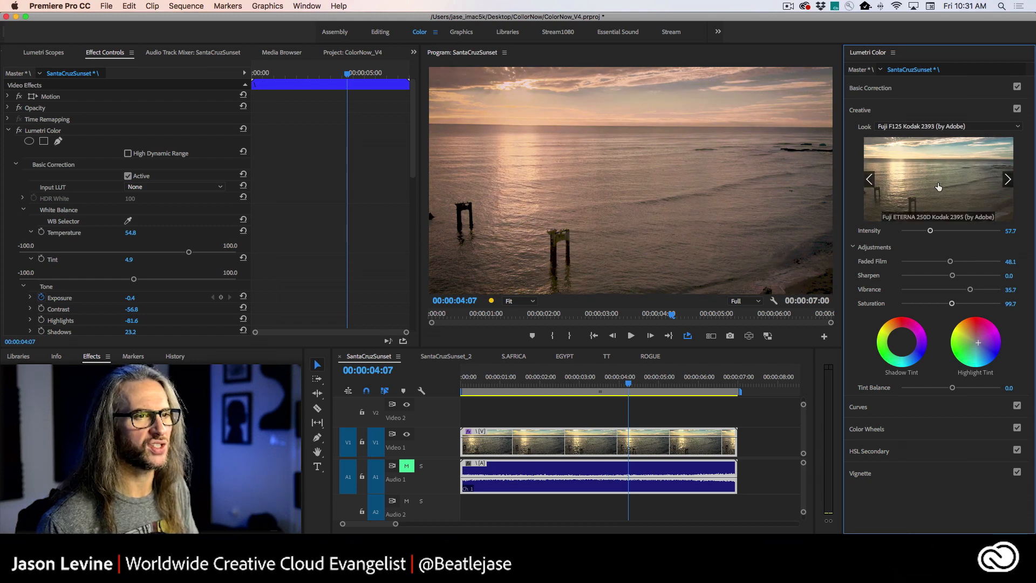
left_click(938, 182)
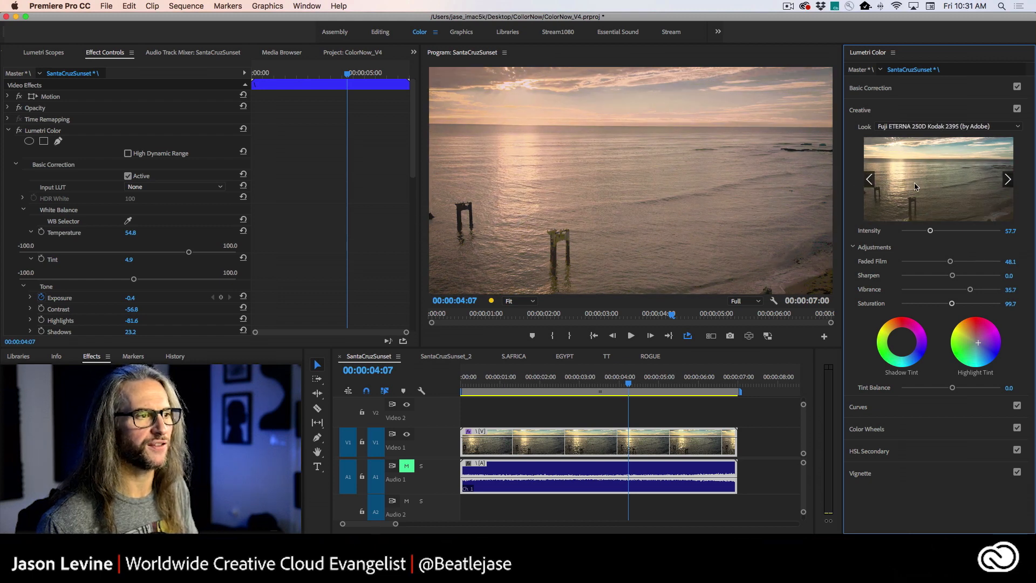
Switch off the clip's Basic Correction and raise the look's Intensity to 99.5
left_click(1017, 87)
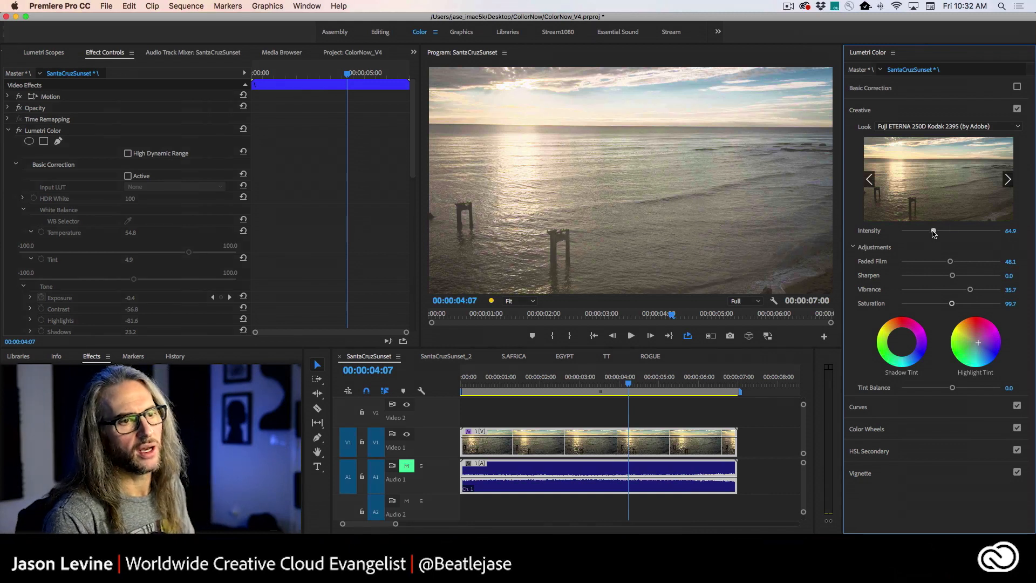
left_click_drag(933, 231, 941, 231)
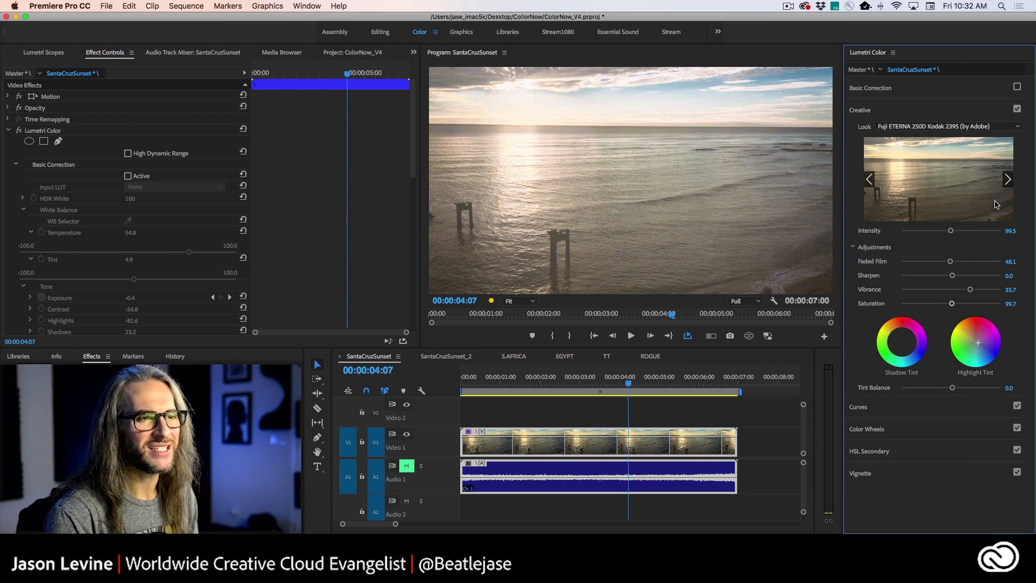
Step back through the look previews and apply CineSpace2383sRGB6bit to the clip
left_click(1006, 179)
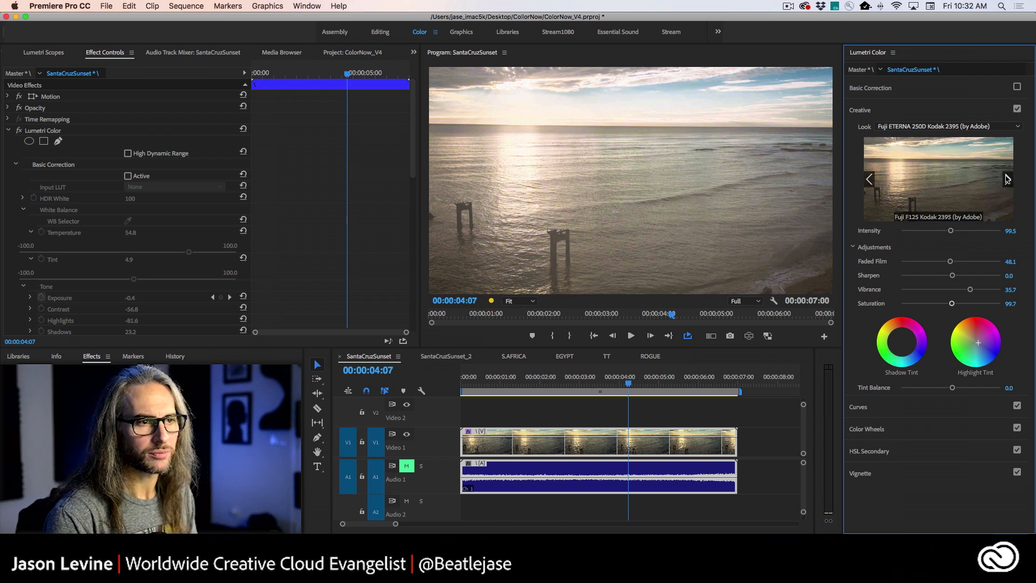
left_click(870, 179)
left_click(871, 179)
left_click(871, 180)
left_click(871, 179)
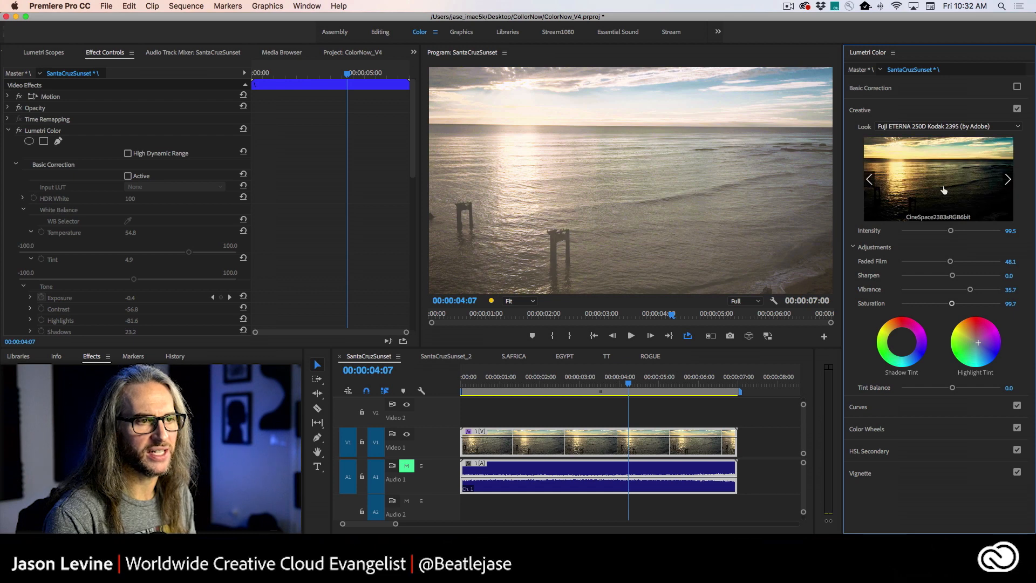
left_click(957, 188)
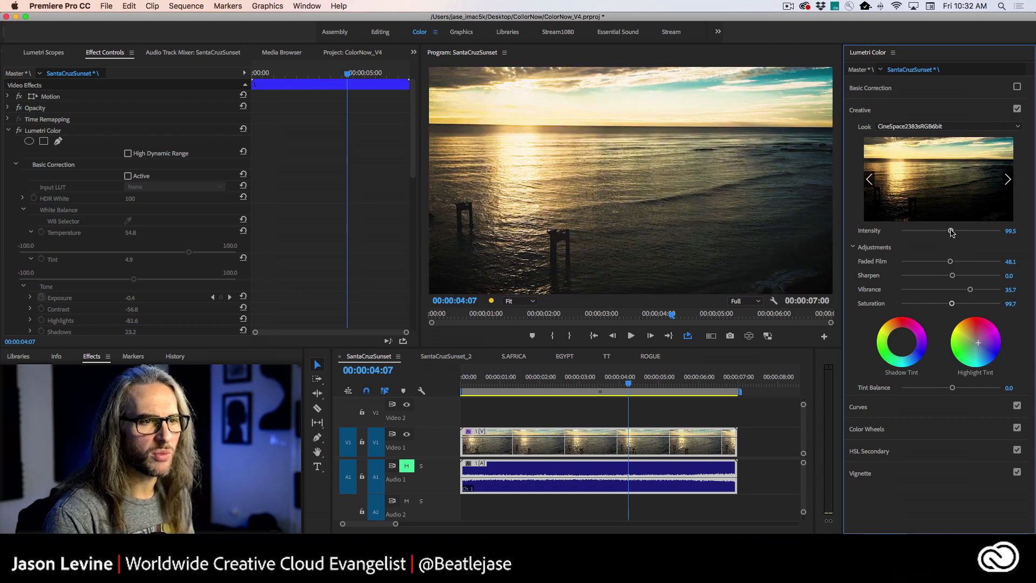
Set the look's Intensity to 98.4 and switch Basic Correction back on
mouse_move(951, 232)
left_mouse_down()
mouse_move(905, 233)
mouse_move(977, 231)
mouse_move(950, 231)
left_mouse_up()
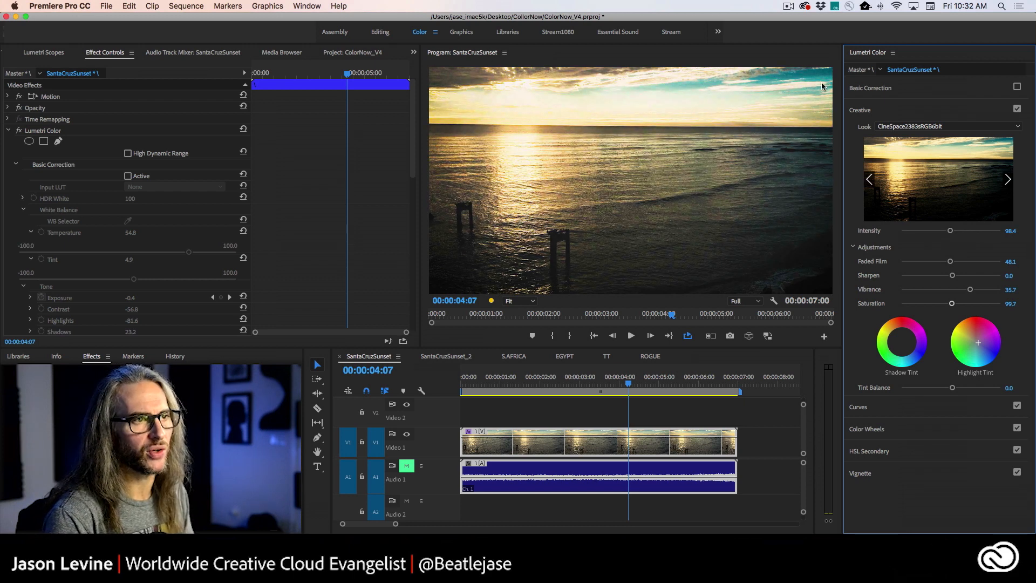
left_click(1017, 88)
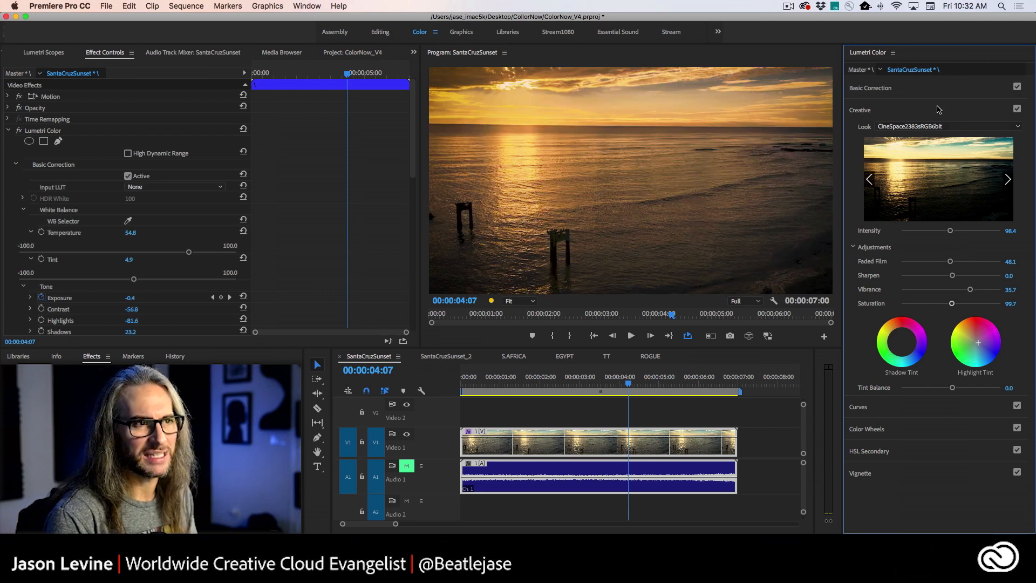
Compare the clip with its Basic Correction switched off and back on, and return to the Creative settings
left_click(936, 92)
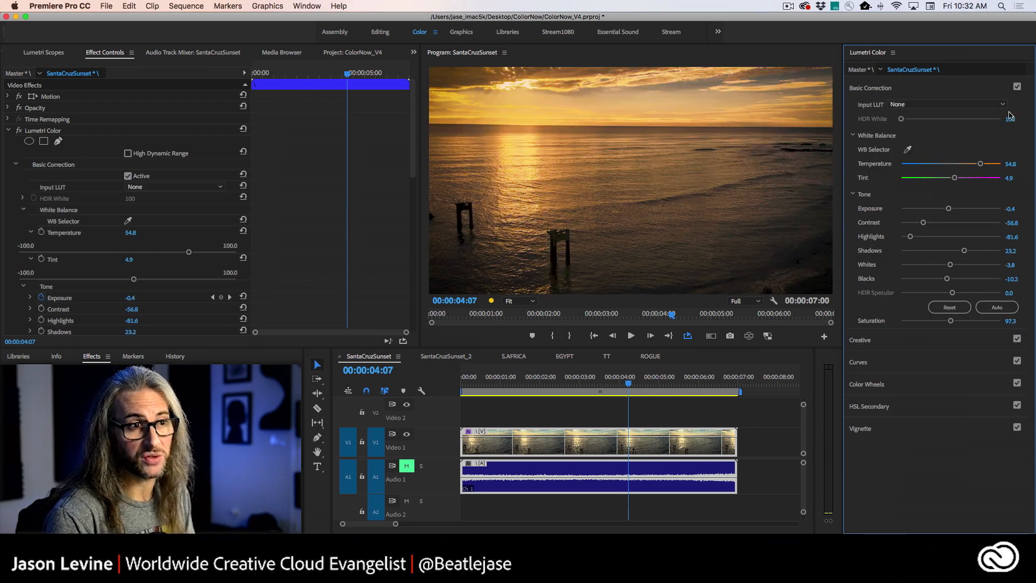
left_click(1017, 87)
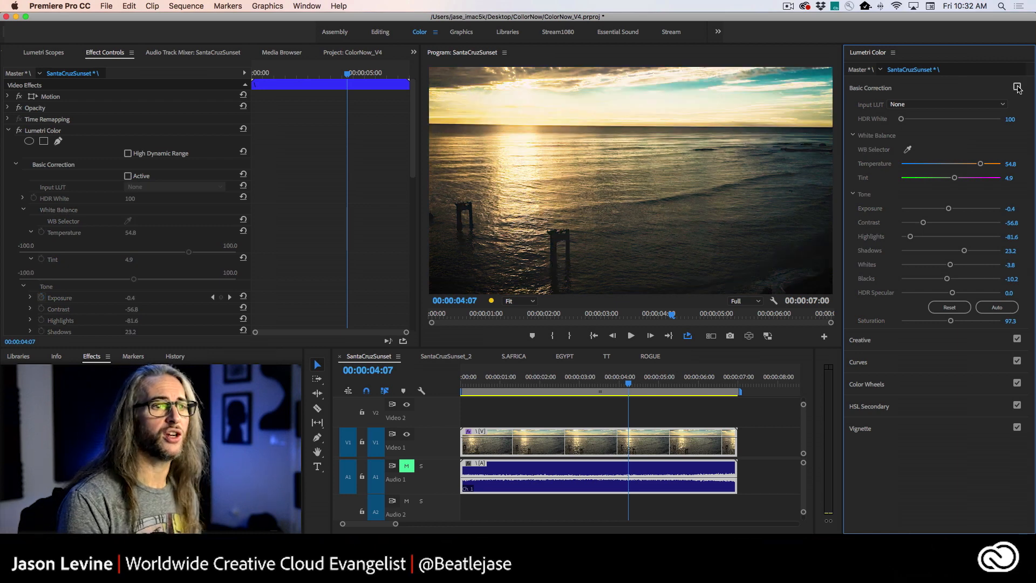
left_click(1017, 87)
left_click(965, 91)
left_click(934, 114)
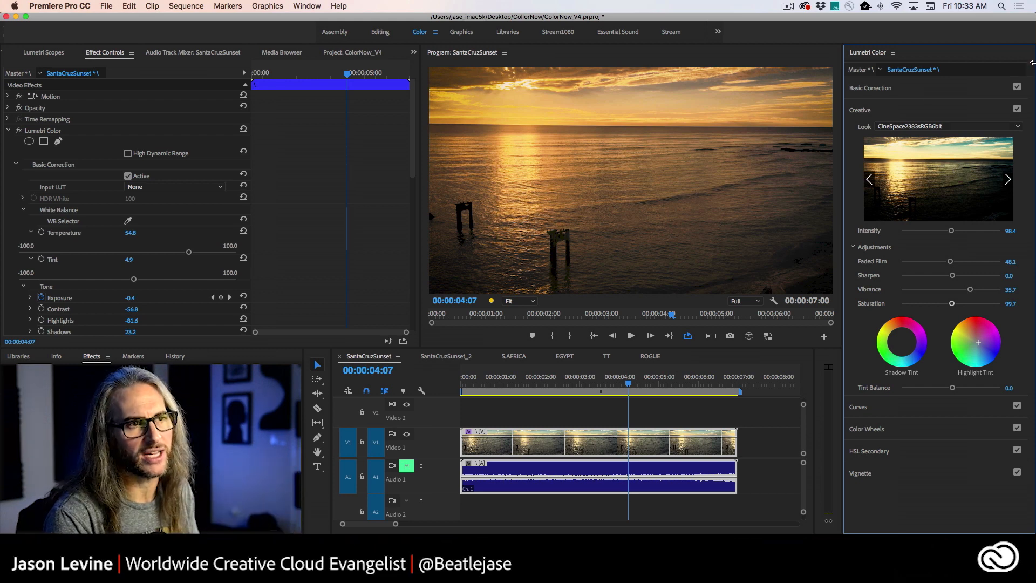
Switch off the clip's Basic Correction and raise the CineSpace2383sRGB6bit look's Intensity to 108.1
left_click(1018, 87)
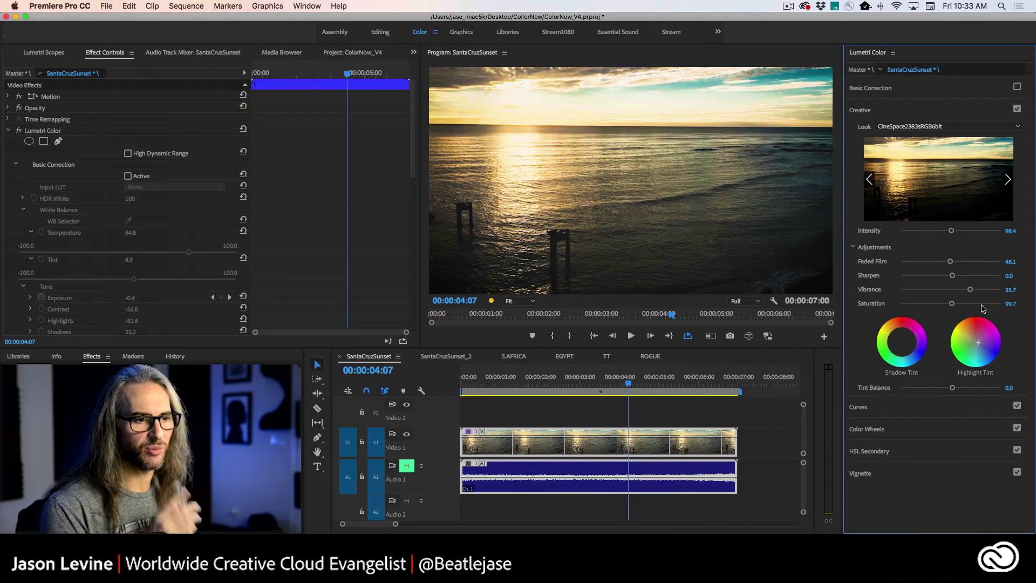
left_click(940, 407)
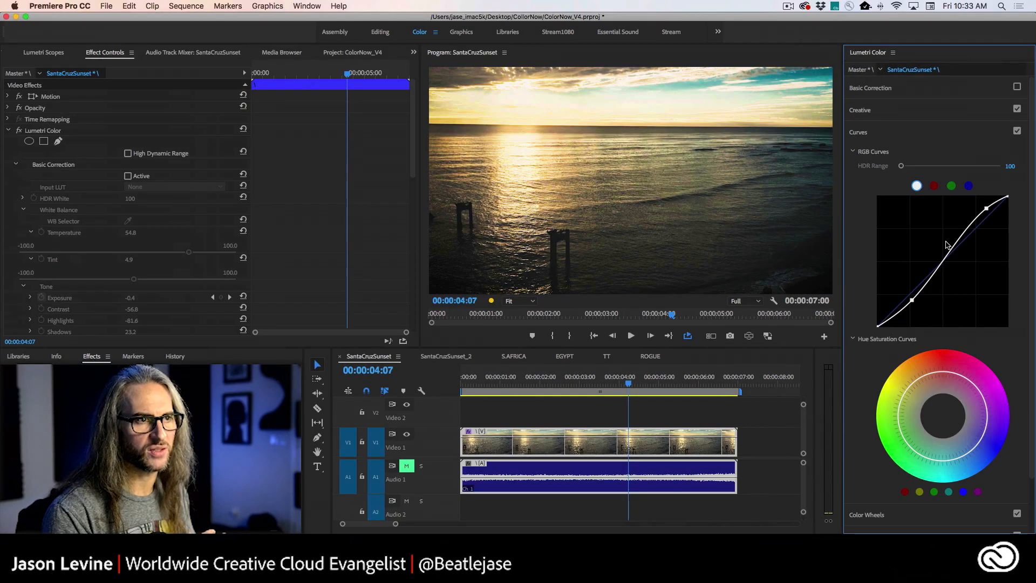
left_click(928, 130)
left_click(929, 108)
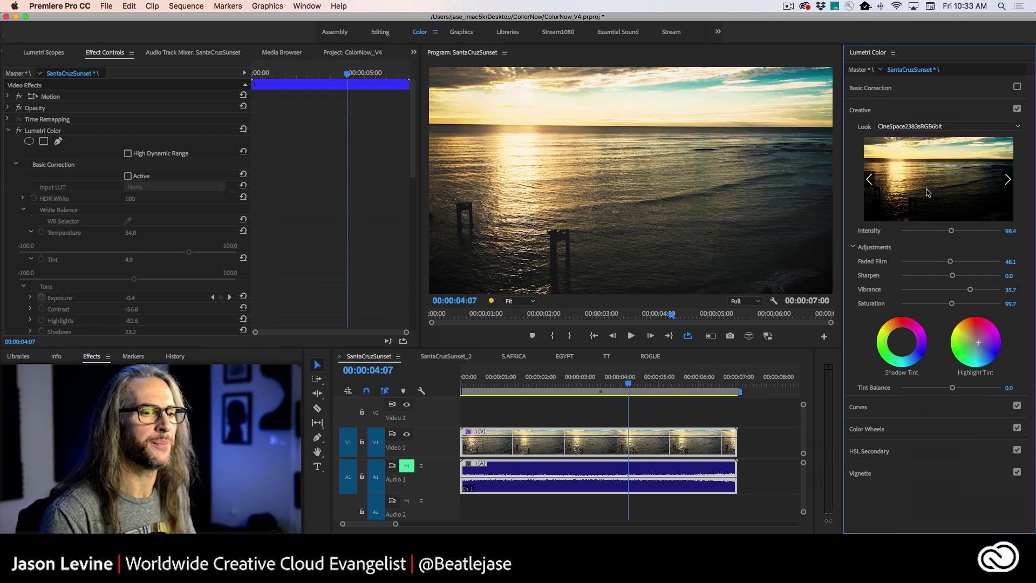
mouse_move(953, 232)
left_mouse_down()
mouse_move(966, 232)
mouse_move(938, 235)
mouse_move(975, 233)
mouse_move(960, 234)
left_mouse_up()
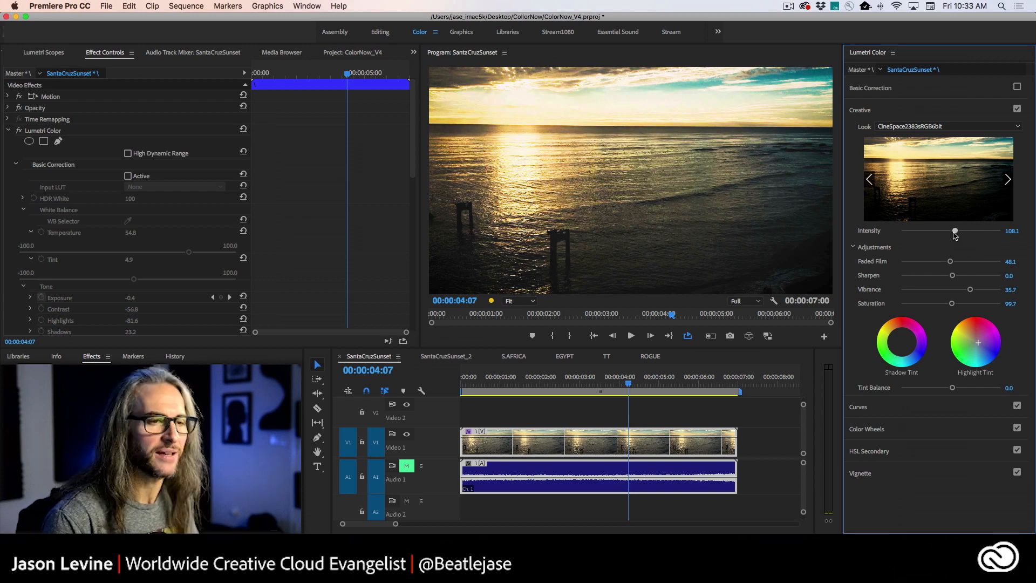
Step forward through the look previews and try Monochrome Kodak 5205 Fuji 3510 on the clip
left_click(1008, 180)
left_click(1008, 179)
left_click(1008, 180)
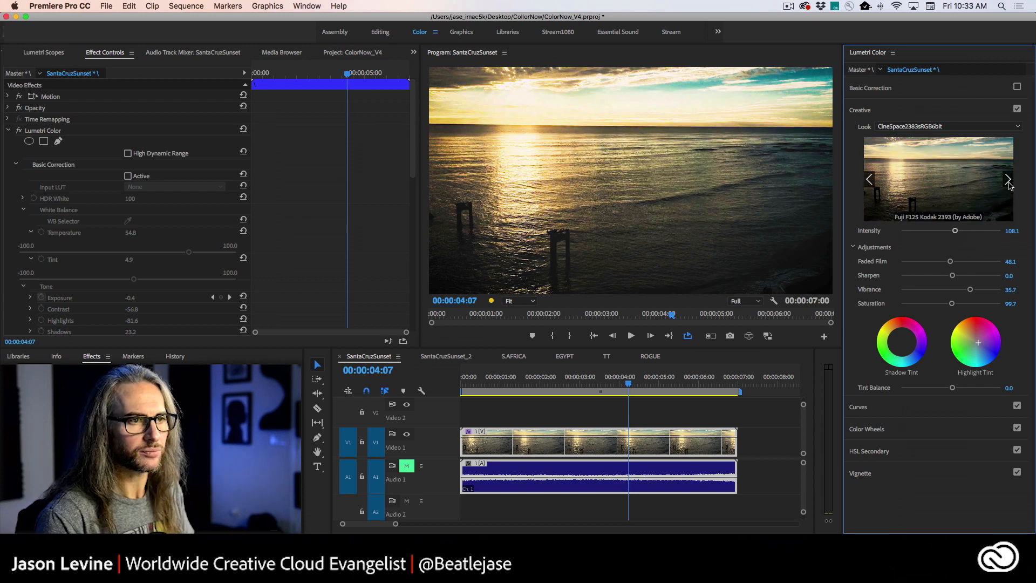
left_click(1008, 180)
left_click(1008, 180)
left_click(1008, 180)
left_click(1007, 179)
left_click(1008, 180)
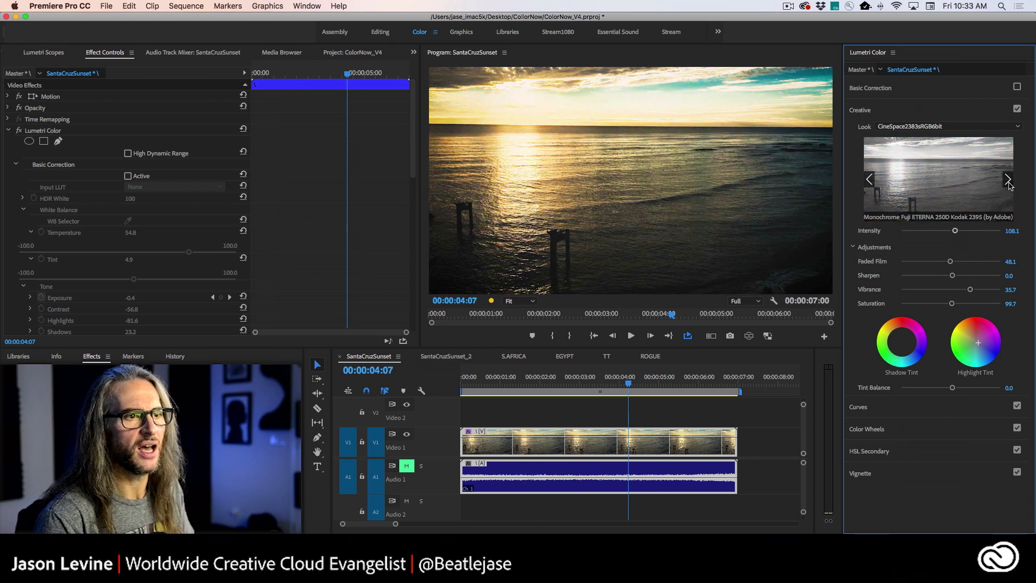
left_click(1008, 180)
left_click(1008, 180)
left_click(931, 185)
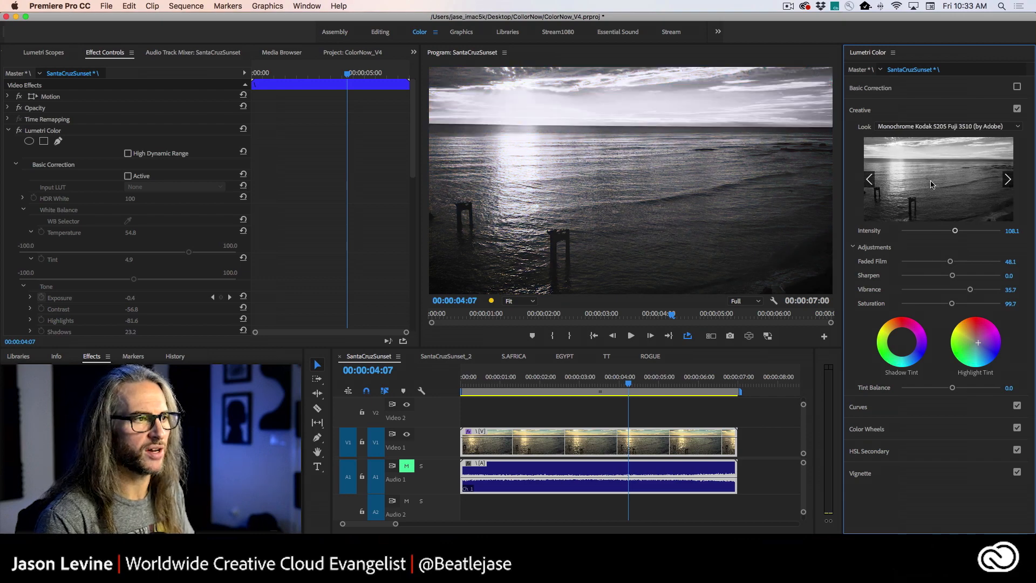
Play the monochrome clip and review it in the maximized Program monitor
key("space")
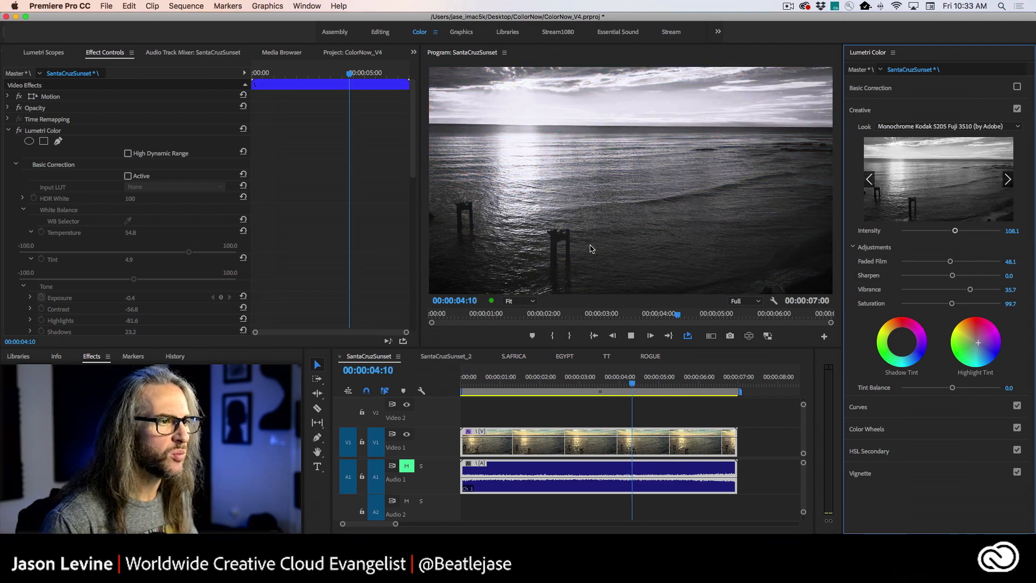
key("grave")
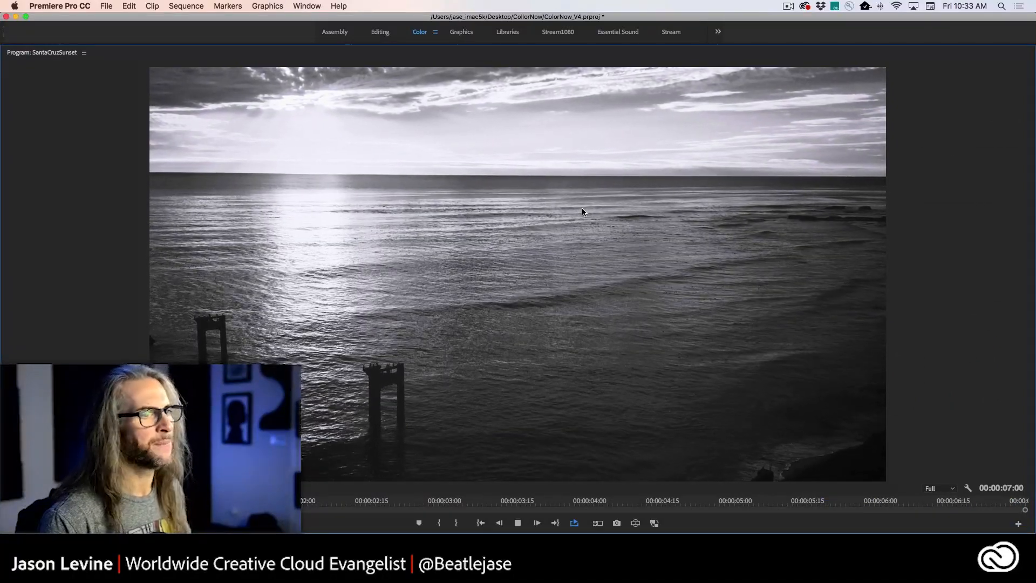
key("grave")
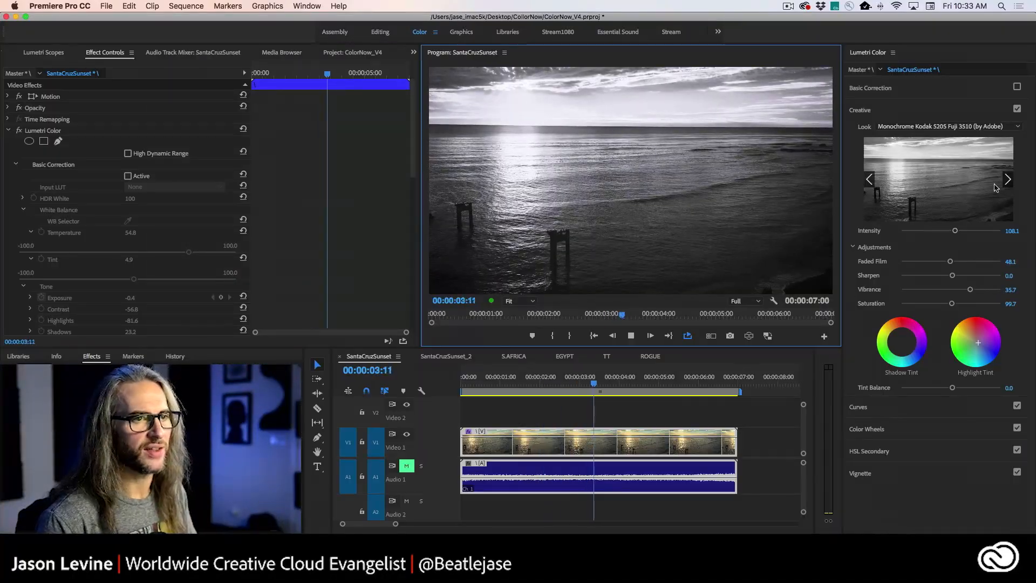
Preview the SL looks that follow and try SL BLUE COLD on the clip
left_click(1007, 180)
left_click(1007, 180)
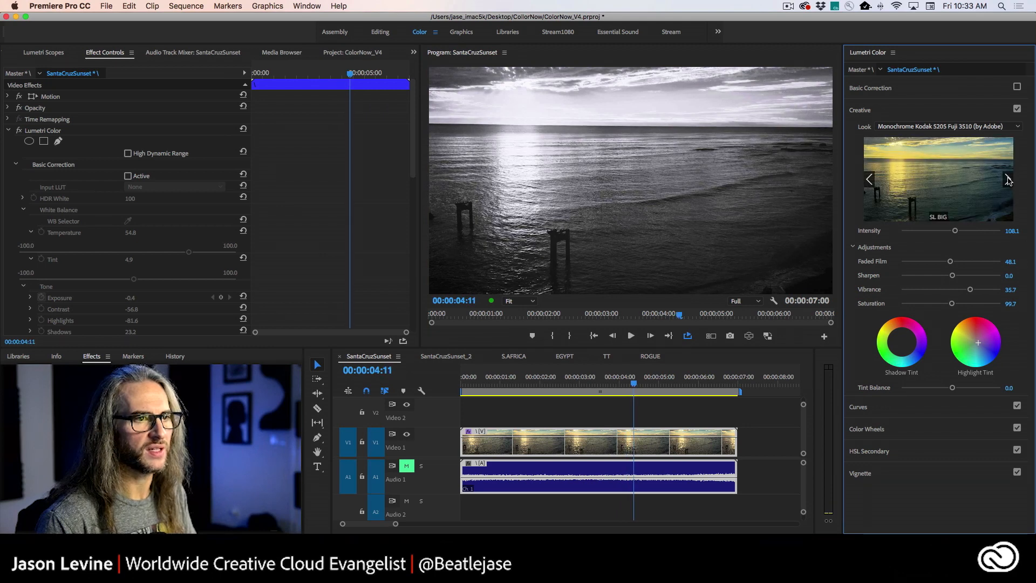
left_click(1007, 179)
left_click(1007, 180)
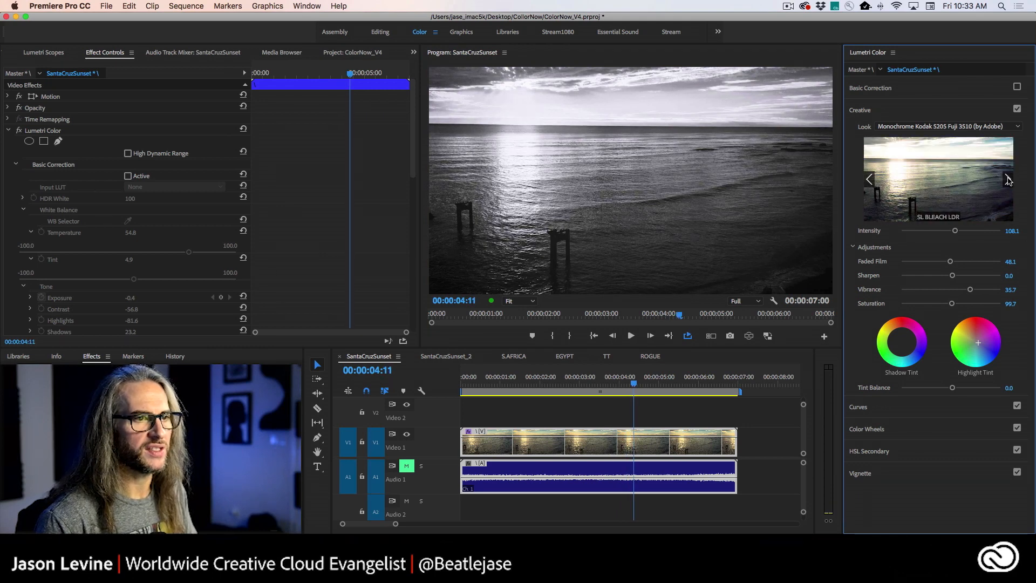
left_click(1007, 180)
left_click(1007, 180)
left_click(871, 180)
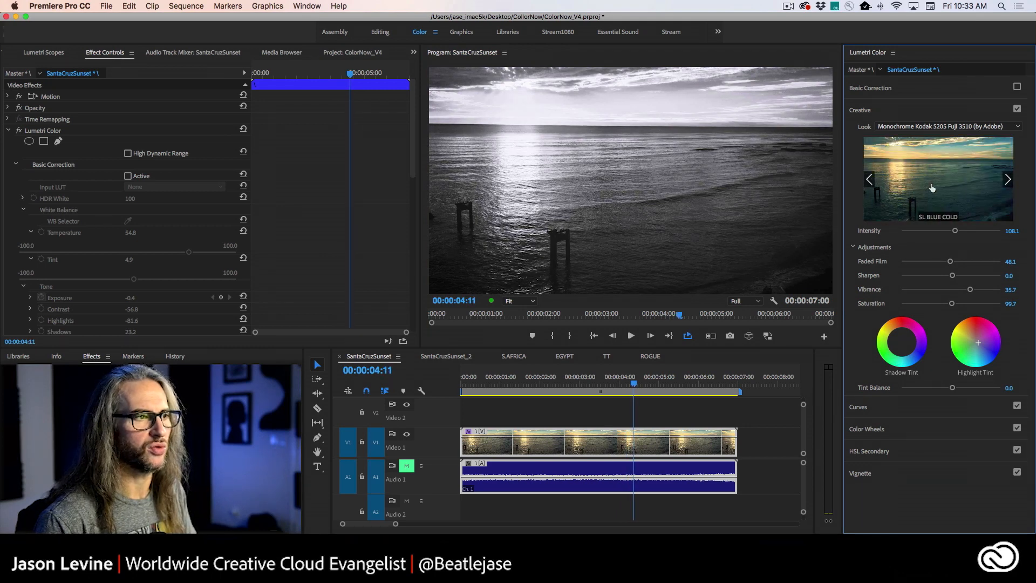
left_click(933, 188)
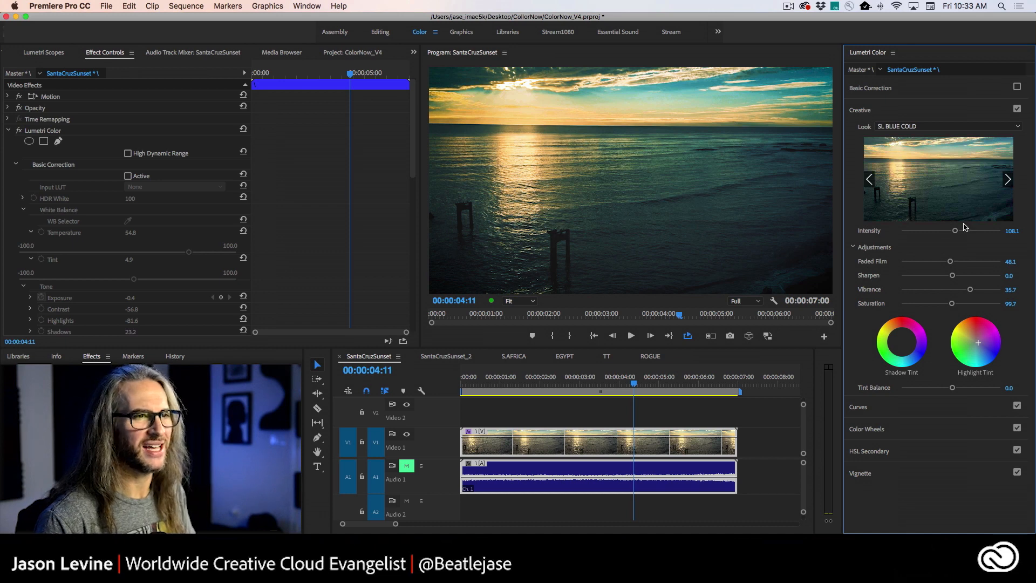
Compare the SL BLUE COLD grade with Basic Correction toggled and with the whole Lumetri Color effect bypassed
left_click(1018, 87)
left_click(1017, 87)
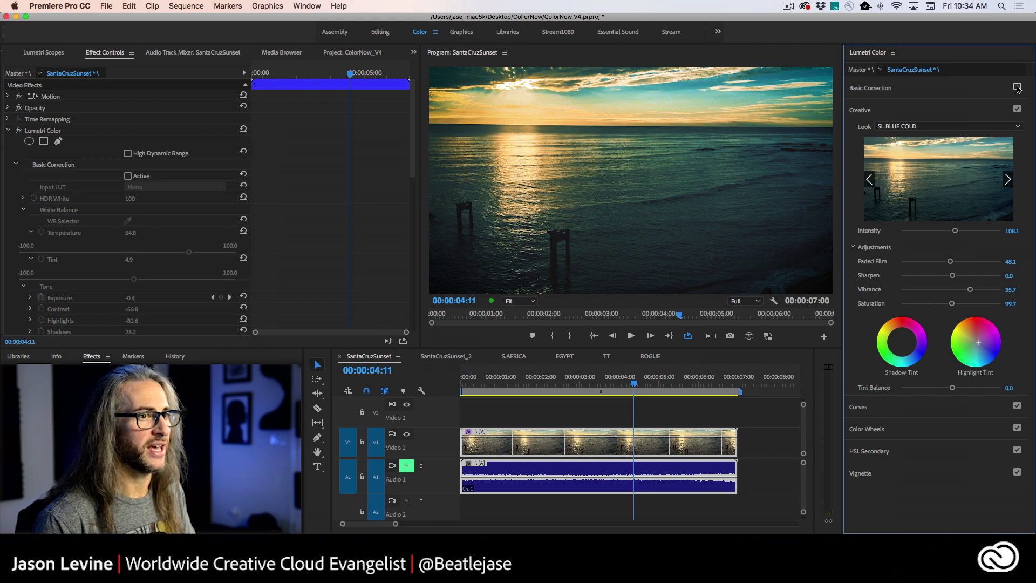
left_click(19, 131)
left_click(19, 131)
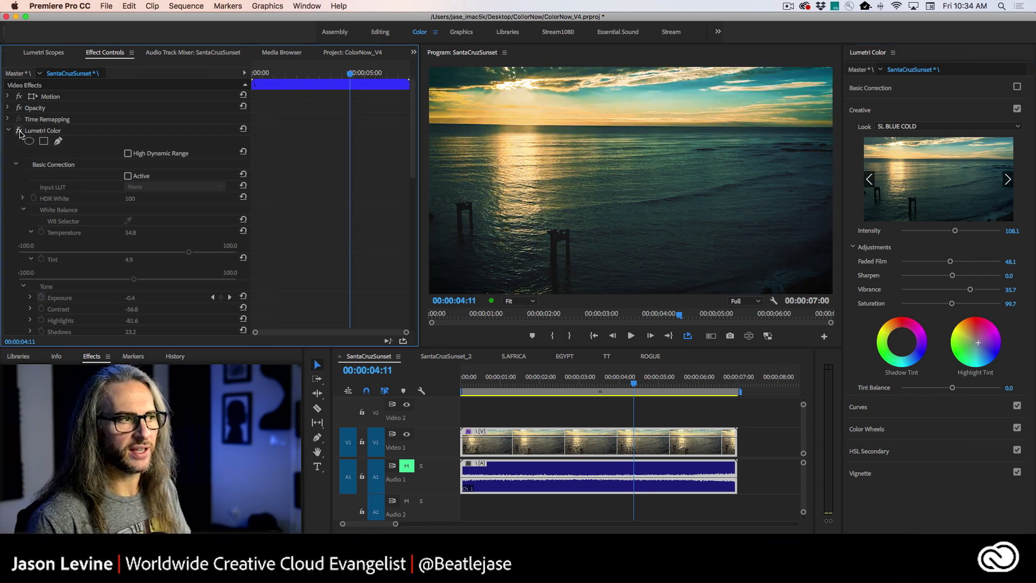
left_click(19, 131)
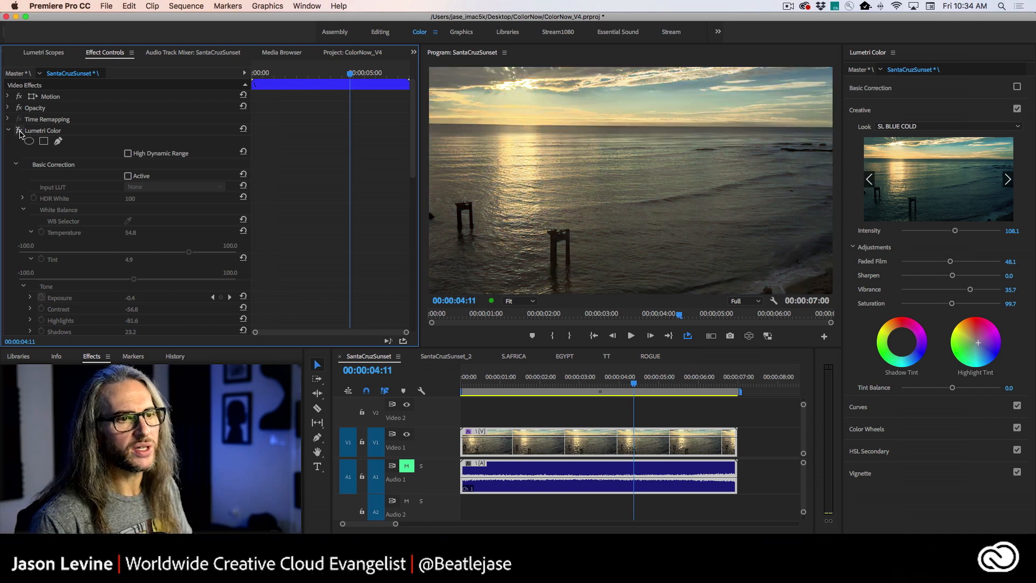
left_click(20, 131)
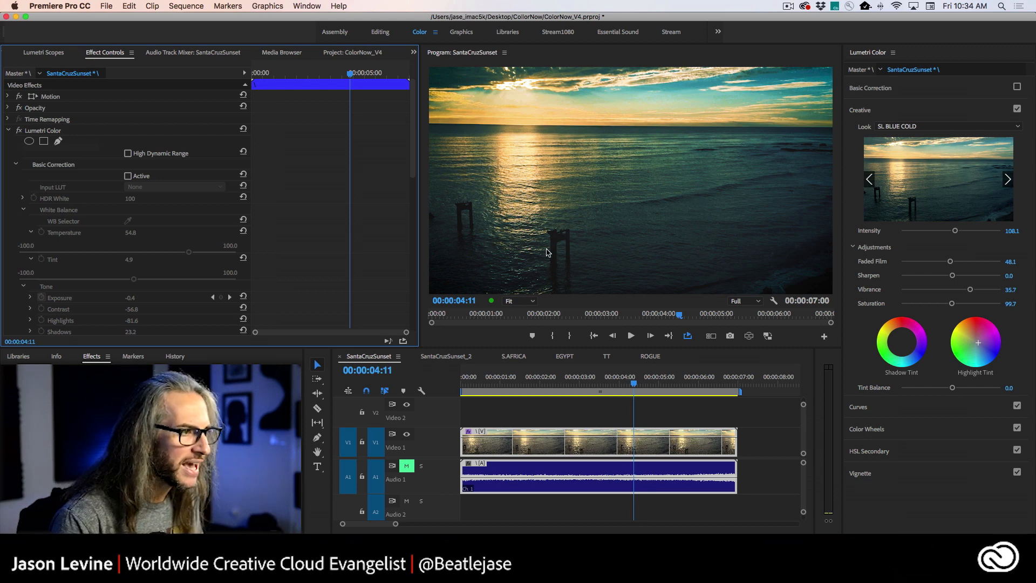
Review the frame in the maximized Program monitor and lower the look's Intensity to 59.5
key("grave")
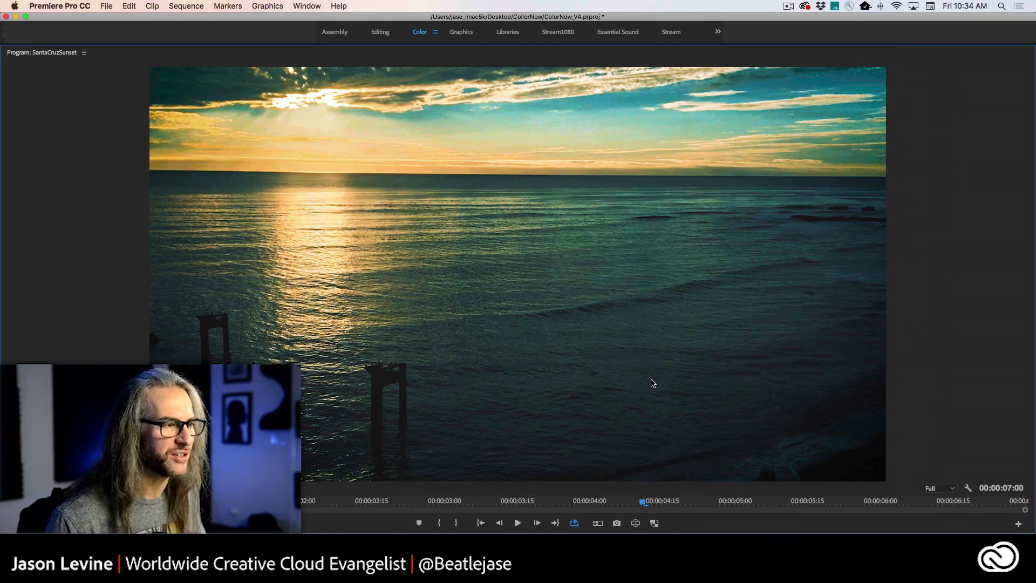
key("grave")
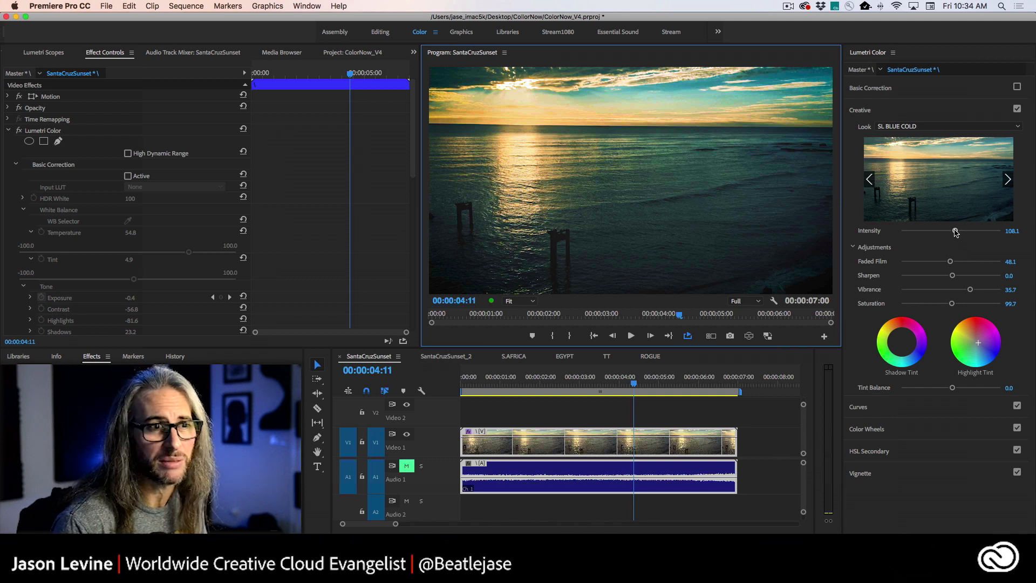
left_click_drag(955, 232, 931, 232)
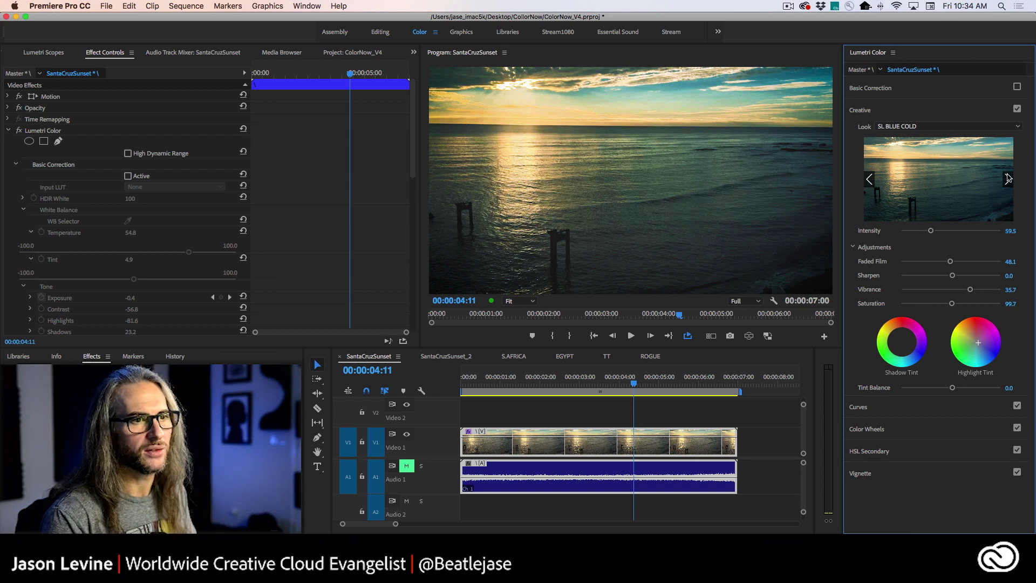
Browse onward through the blue SL look previews and try SL BLUE STEEL on the clip
left_click(1008, 179)
left_click(1008, 179)
left_click(1008, 179)
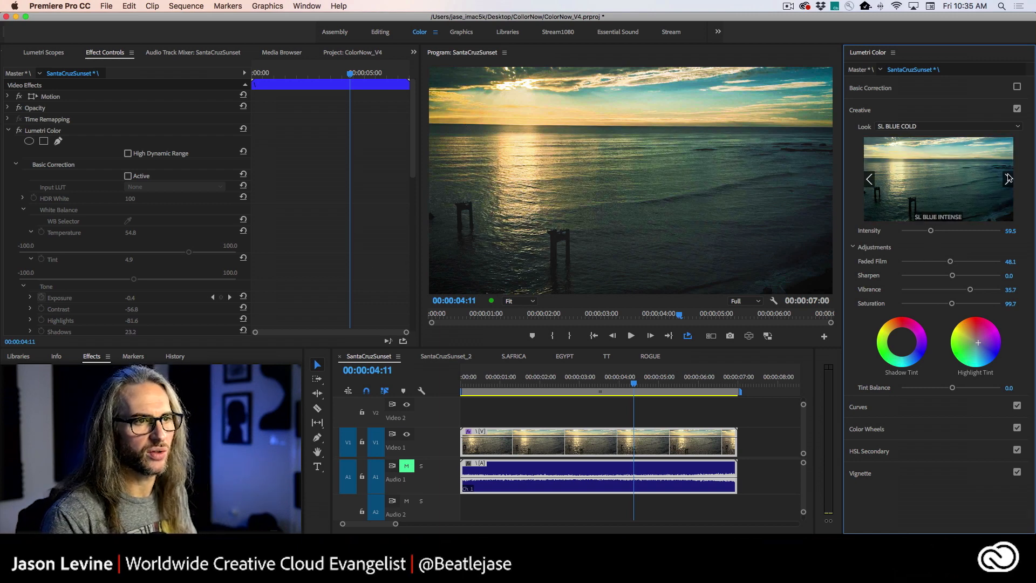
left_click(1008, 179)
left_click(1009, 178)
left_click(1008, 178)
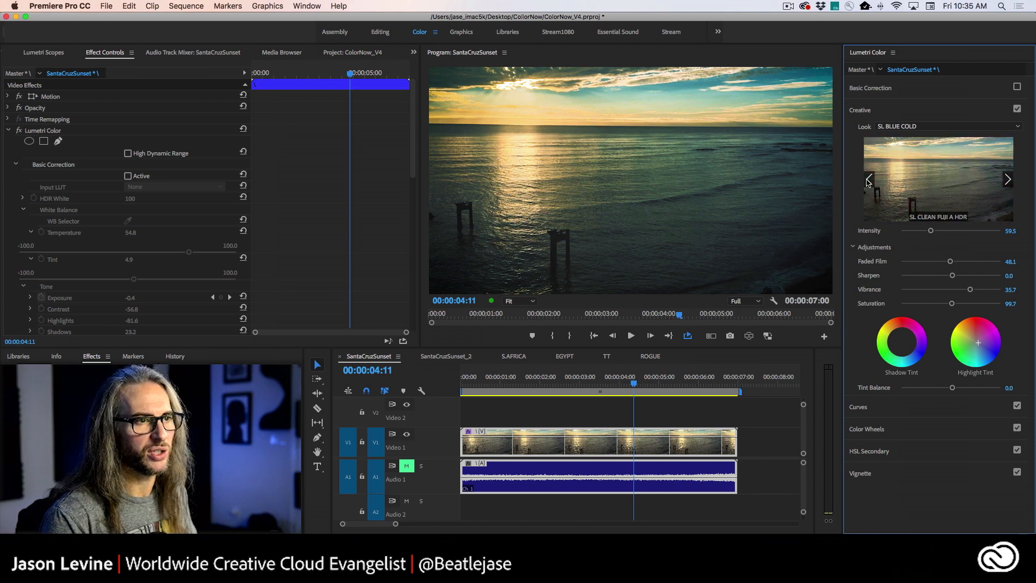
left_click(868, 180)
left_click(928, 178)
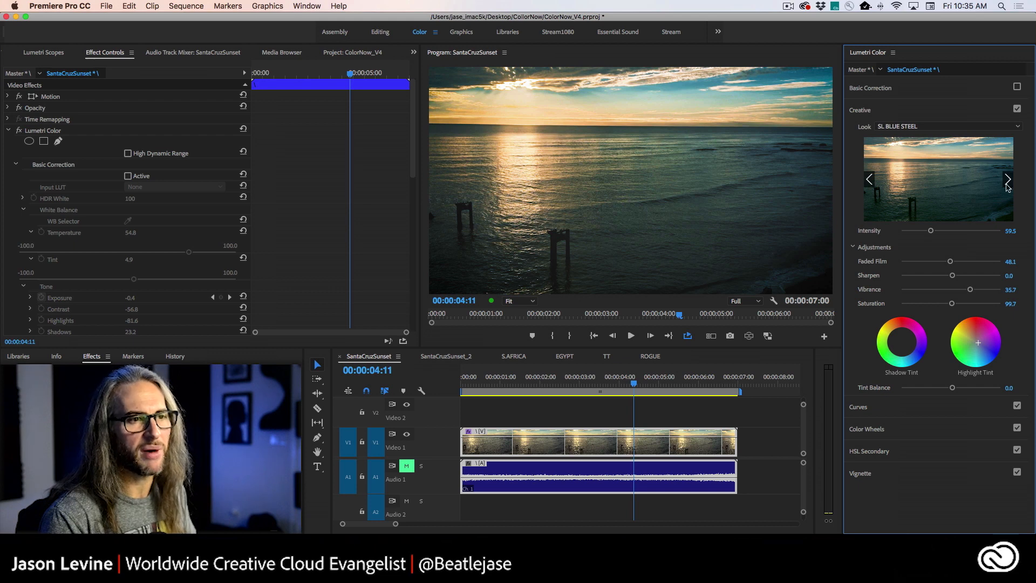
Preview the SL CLEAN FUJI looks and try SL CLEAN FUJI B SOFT on the clip
left_click(1008, 179)
left_click(1008, 179)
left_click(1008, 178)
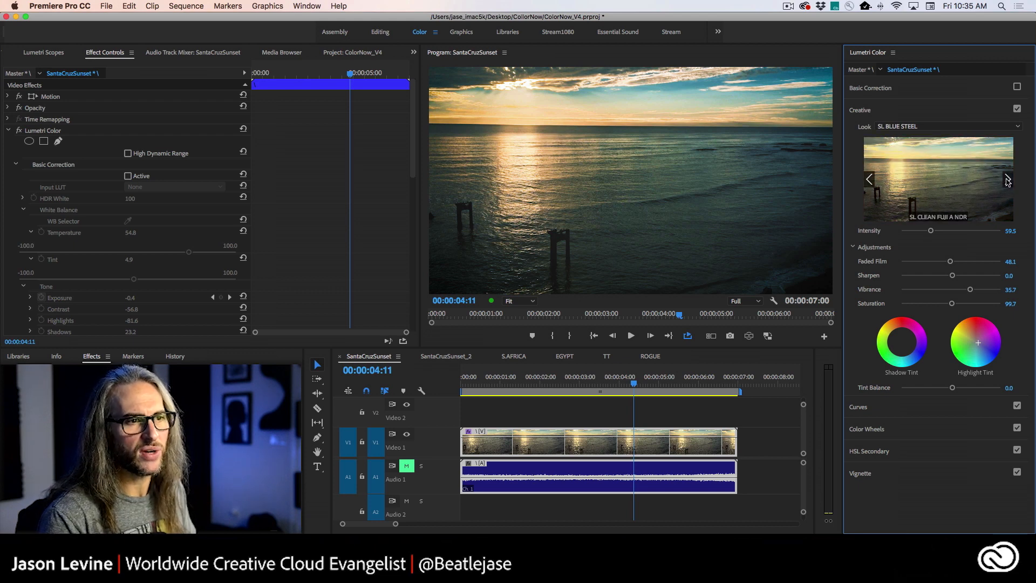
left_click(1008, 179)
left_click(1007, 180)
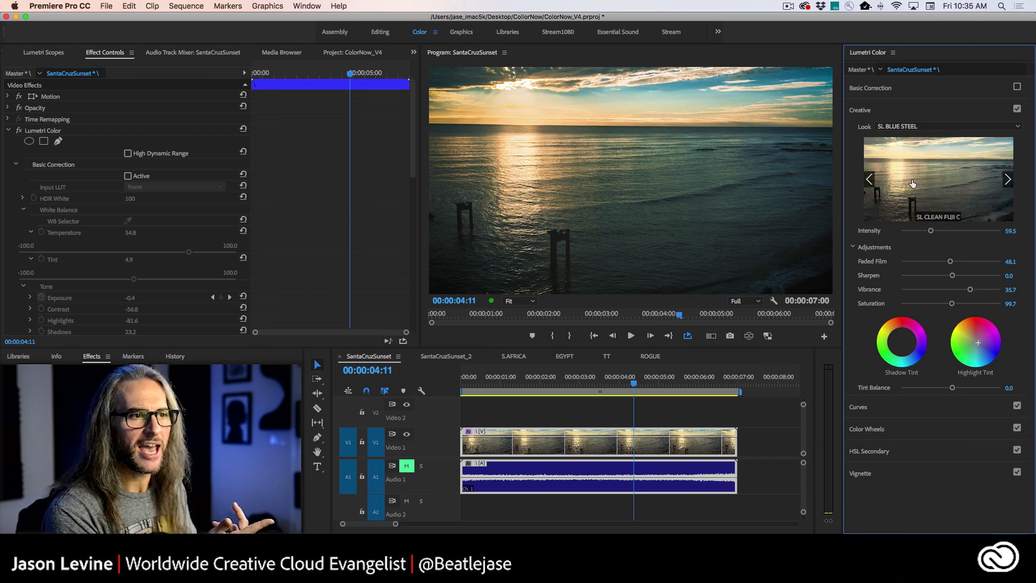
left_click(871, 178)
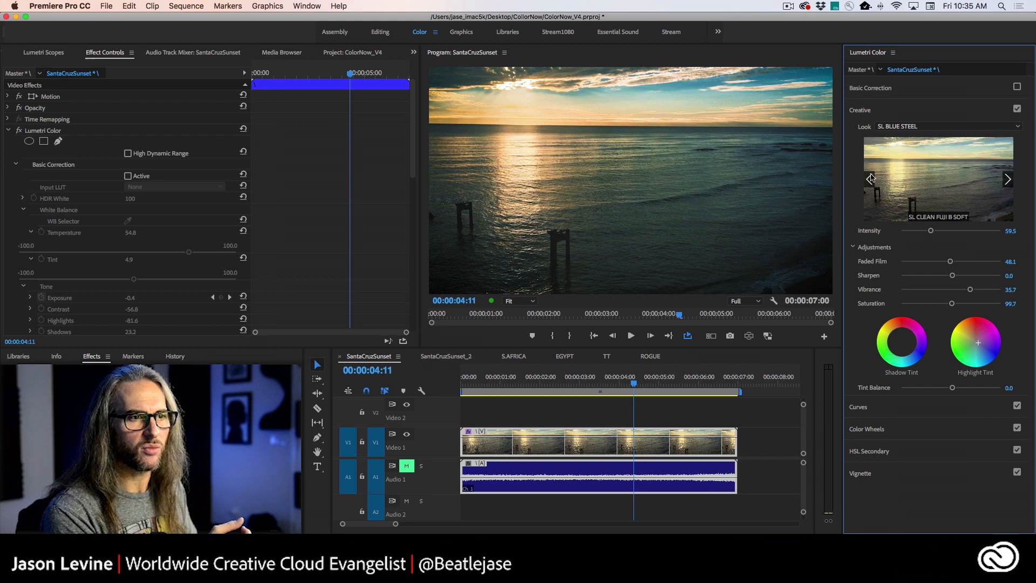
left_click(954, 175)
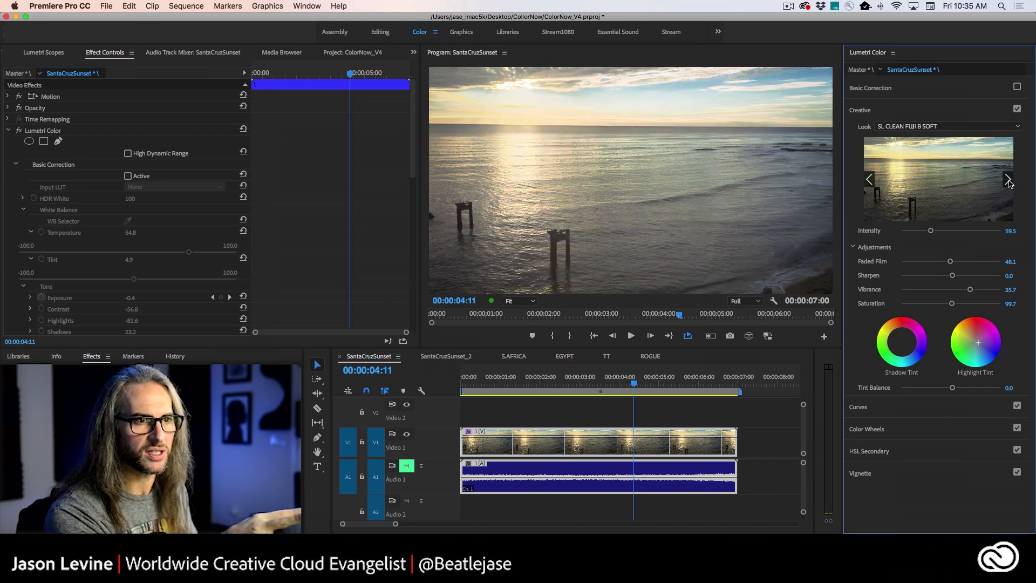
Step past the Kodak look previews to the gold ones and apply SL GOLD ORANGE to the clip
left_click(1008, 180)
left_click(1008, 180)
left_click(1008, 180)
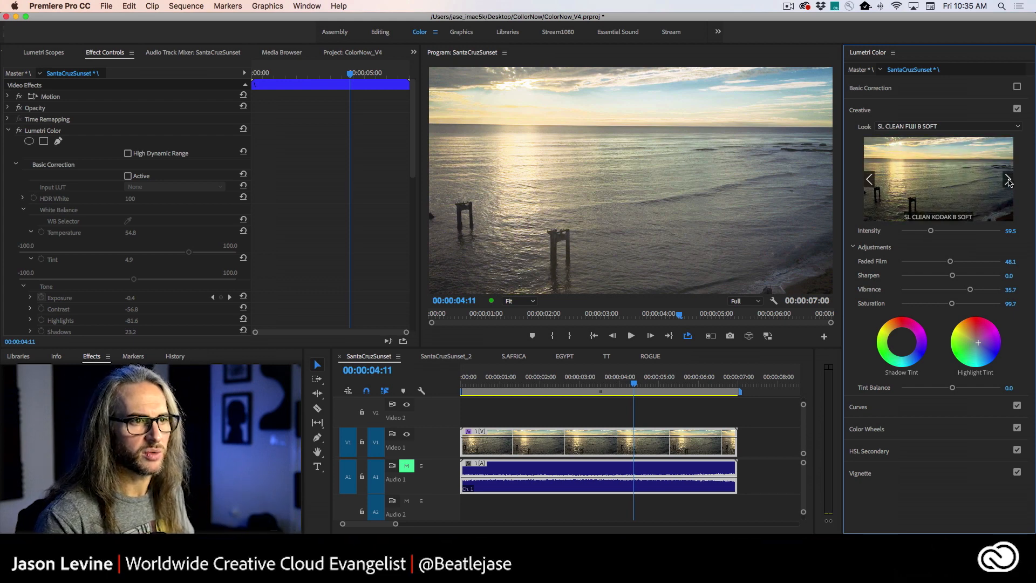
left_click(1008, 180)
left_click(1007, 179)
left_click(1008, 179)
left_click(1008, 179)
left_click(1007, 180)
left_click(1008, 180)
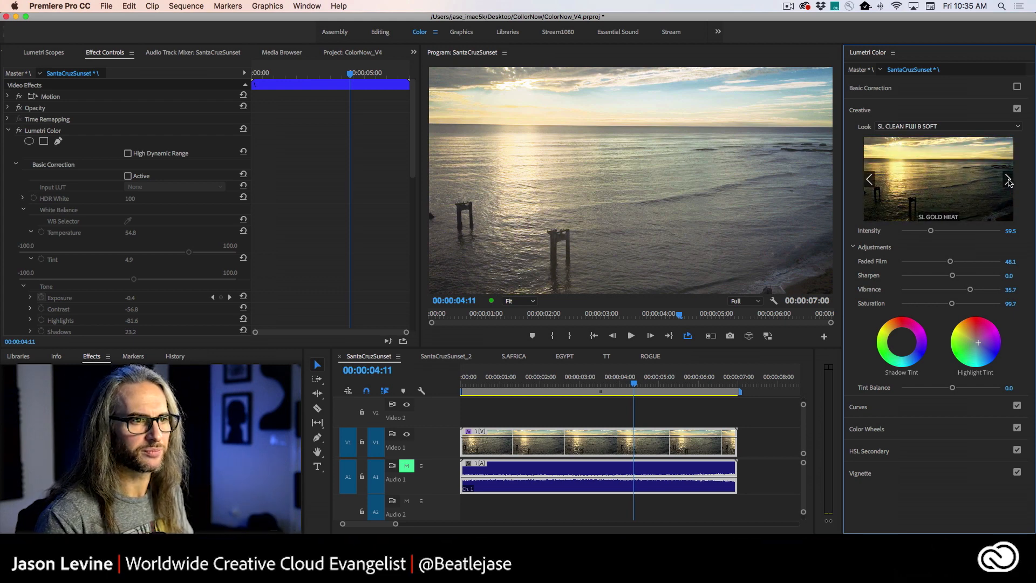
left_click(1008, 180)
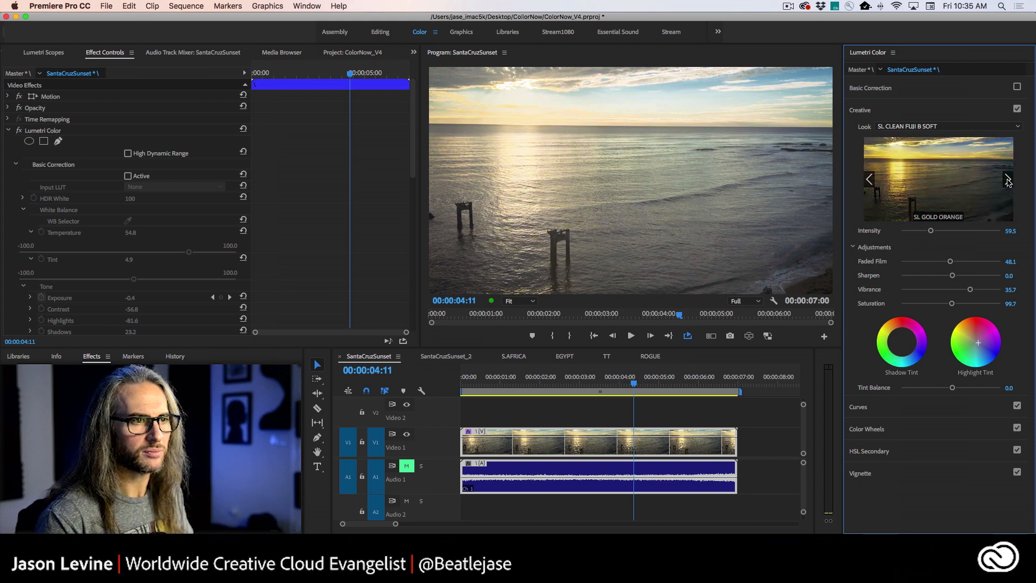
left_click(947, 185)
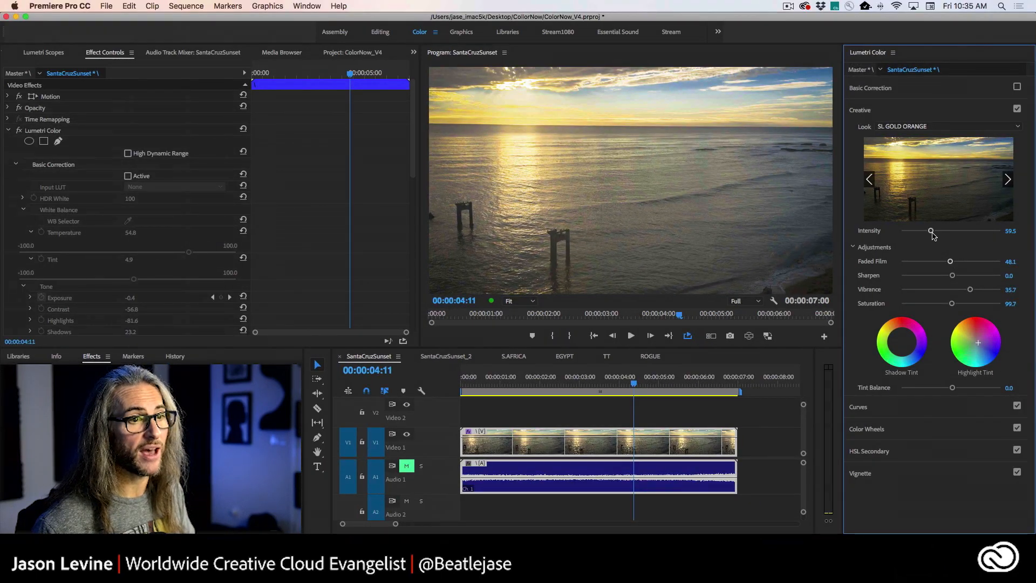
Raise the look's Intensity to 80.0 and try the SL GOLD RUSH HDR and SL GOLD RUSH LDR looks on the clip
left_click_drag(934, 234, 941, 234)
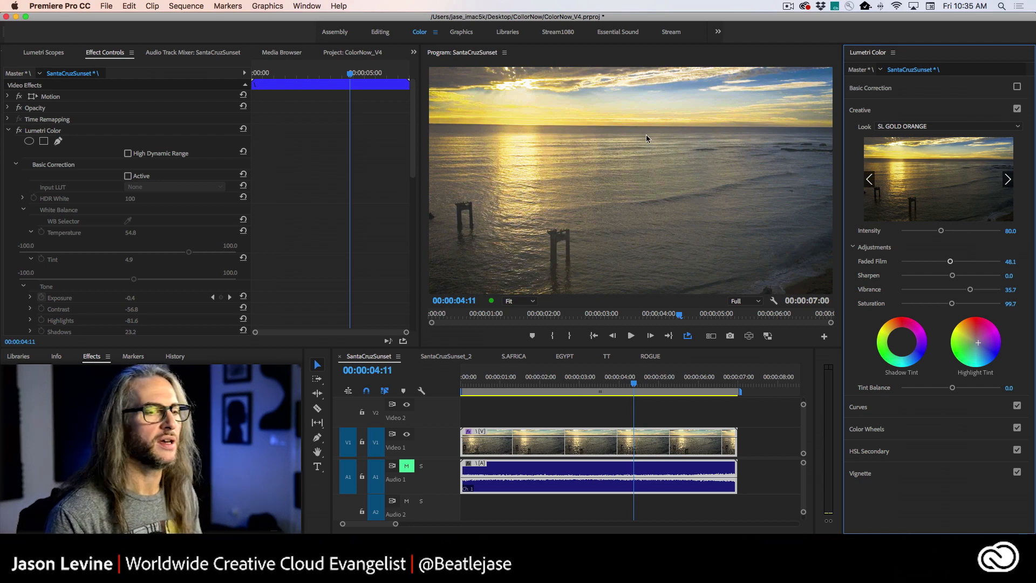
left_click(1007, 179)
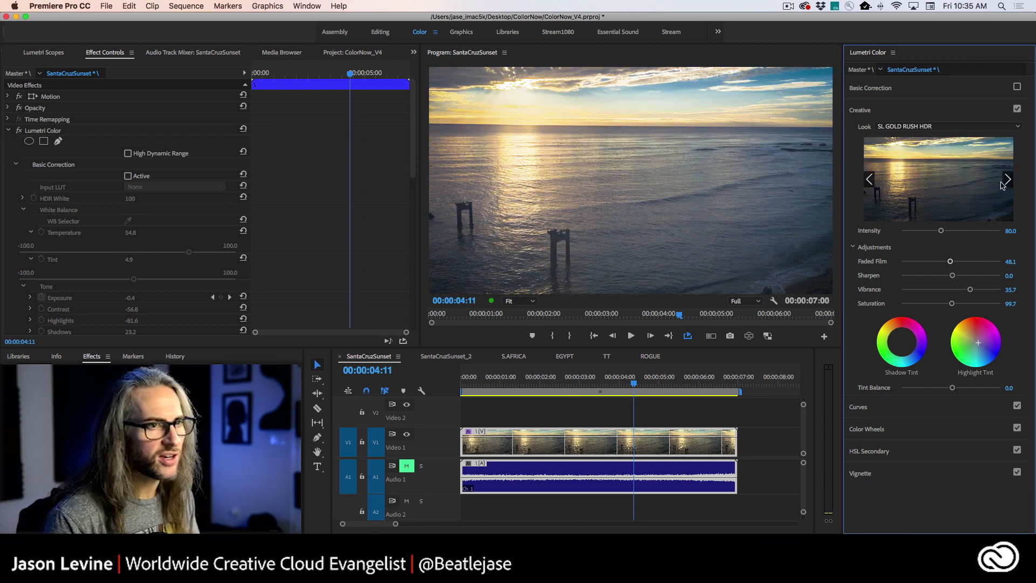
left_click(951, 183)
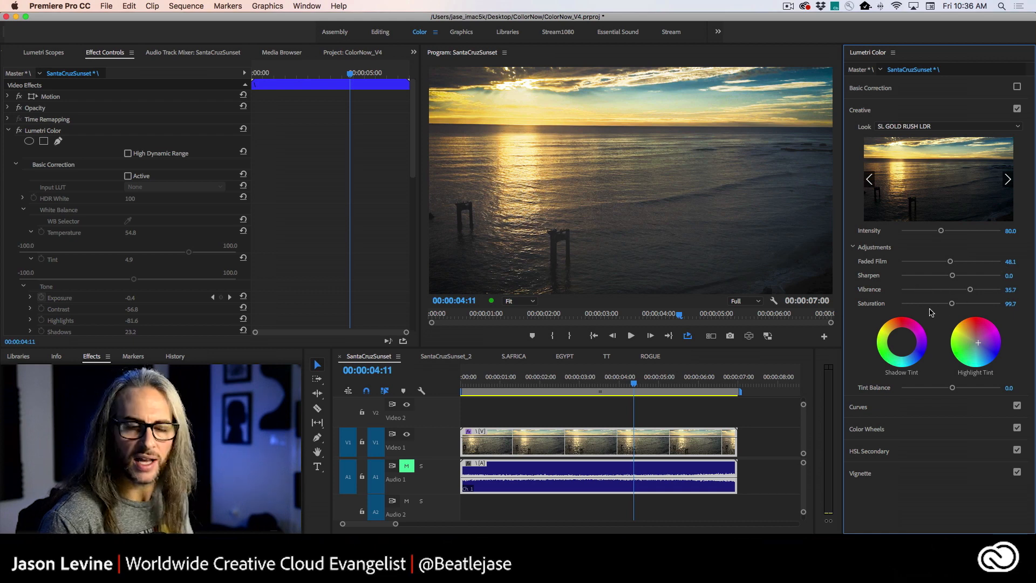
Adjust Vibrance to 36.2 and Saturation to 100.5, and apply the SL IRON HDR look to the clip
left_click_drag(970, 290, 951, 305)
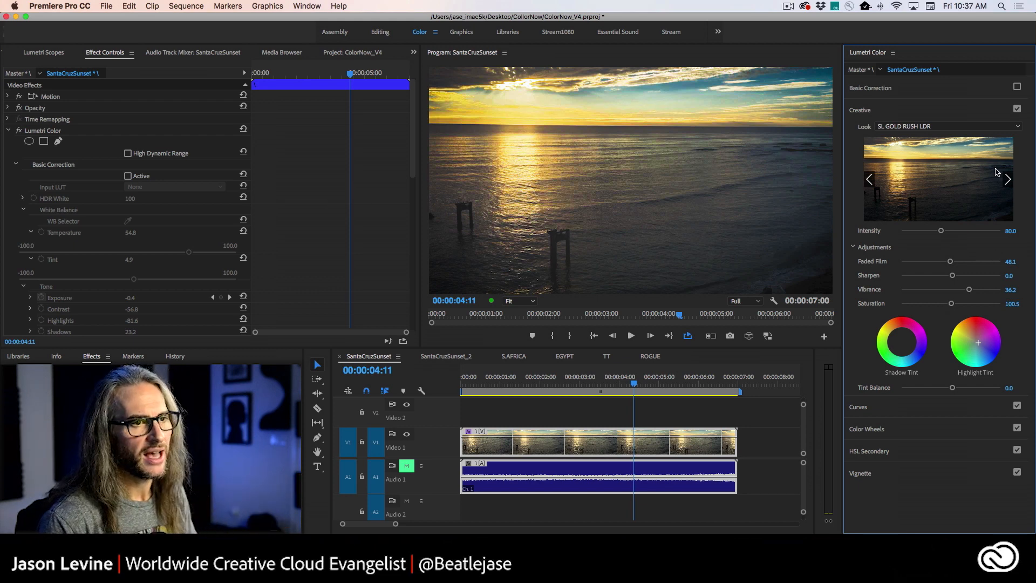
left_click(1008, 180)
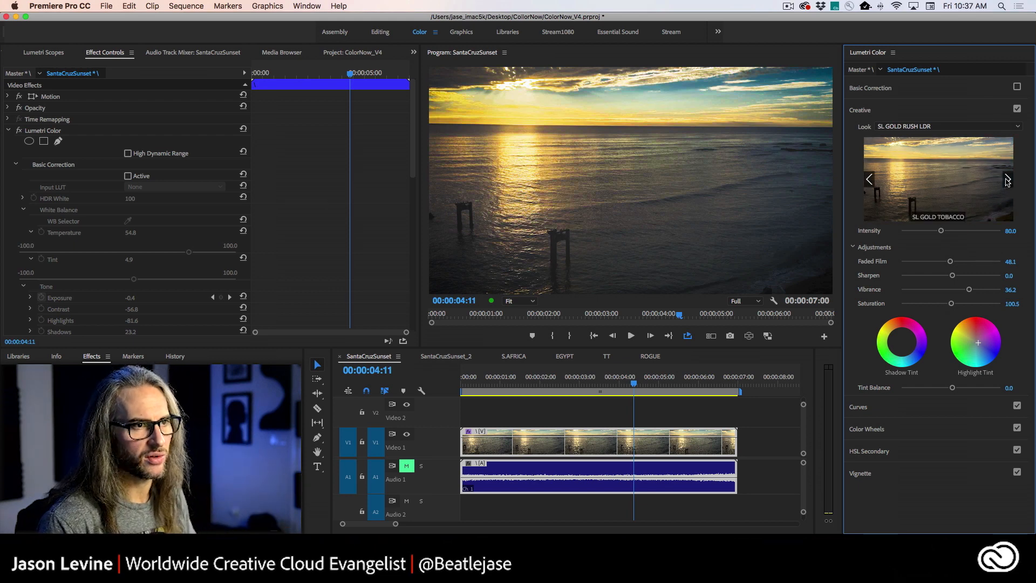
left_click(1007, 181)
left_click(869, 179)
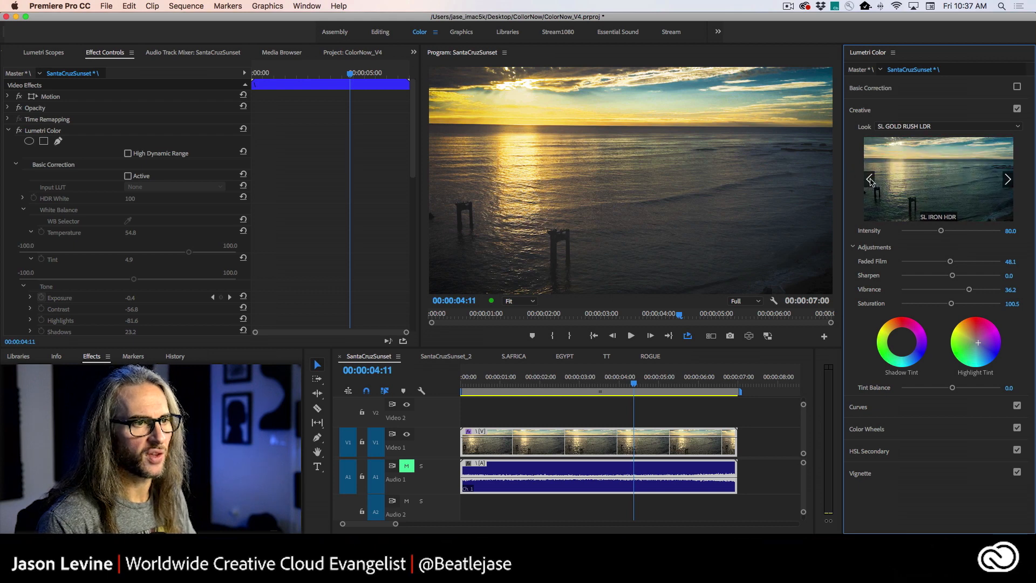
left_click(939, 182)
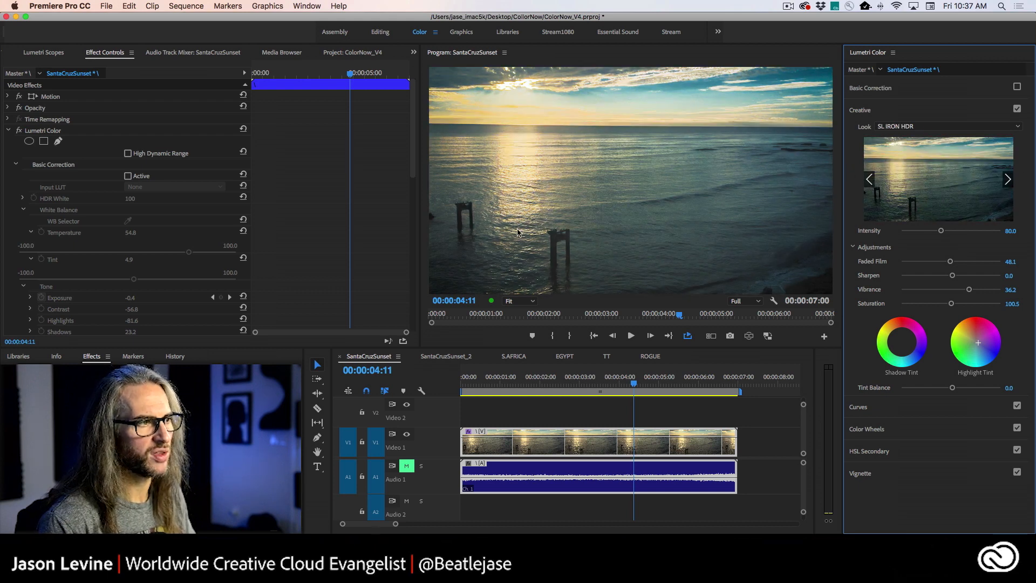
Compare the sunset clip before and after grading by switching the whole Lumetri Color effect off and on
left_click(18, 131)
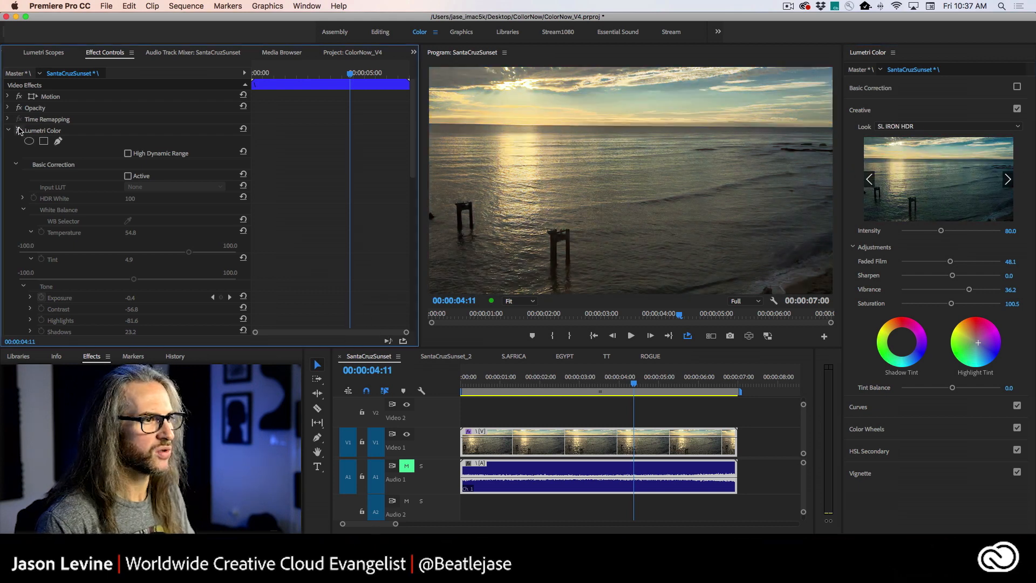
left_click(19, 131)
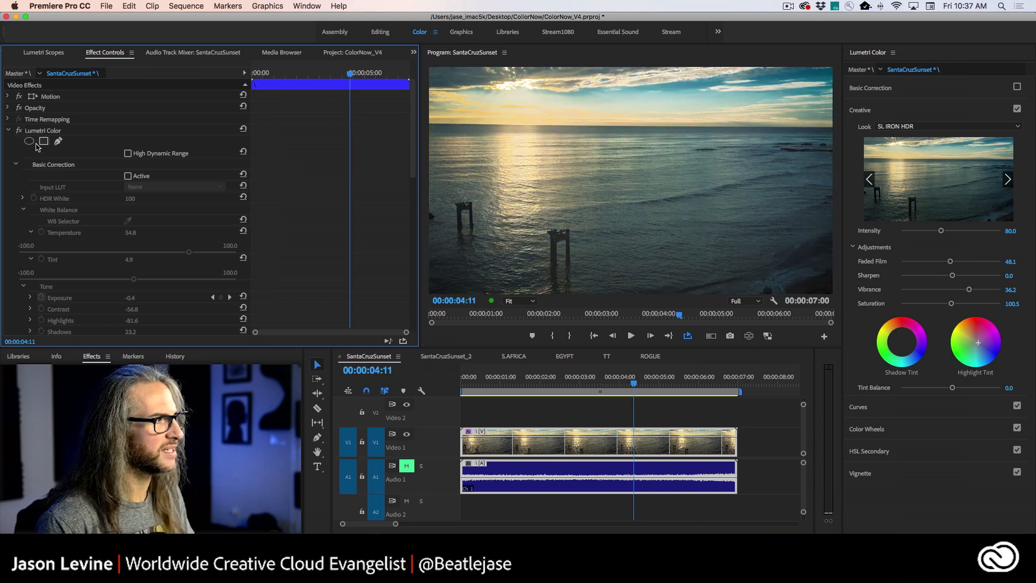
left_click(19, 130)
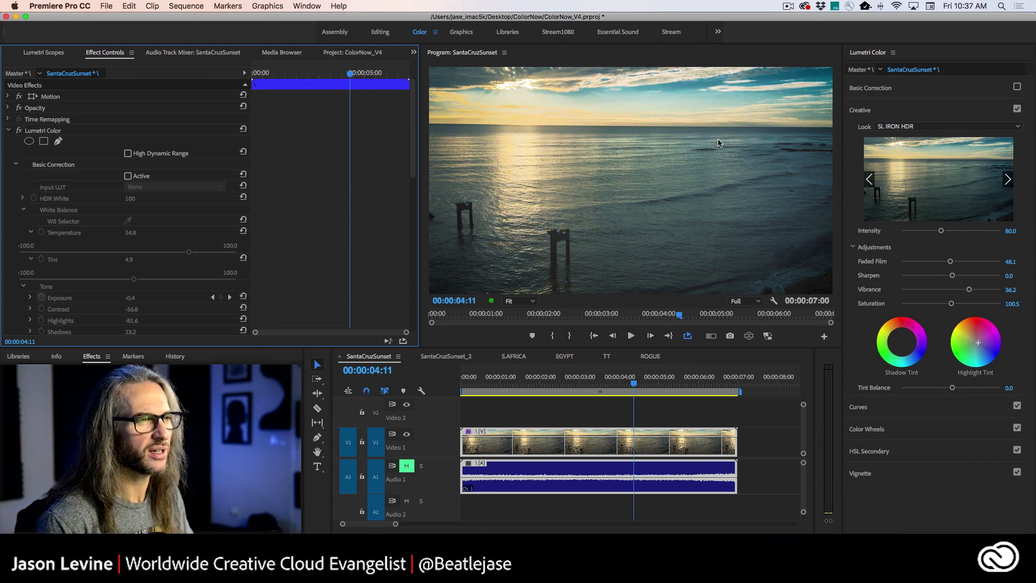
Compare the sunset frame with and without the Vignette correction, and return to the Creative settings
left_click(966, 474)
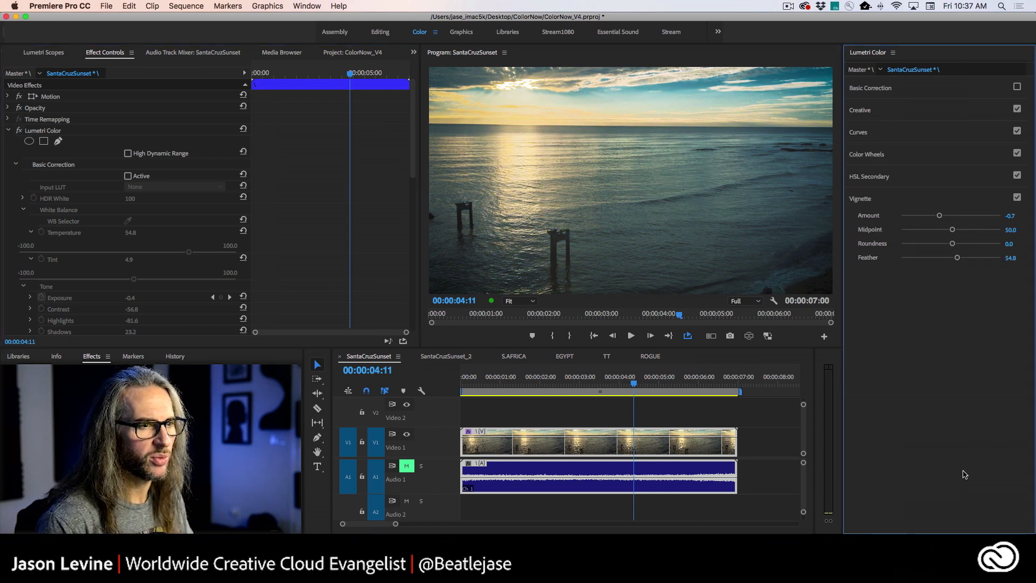
left_click(1017, 197)
left_click(1018, 198)
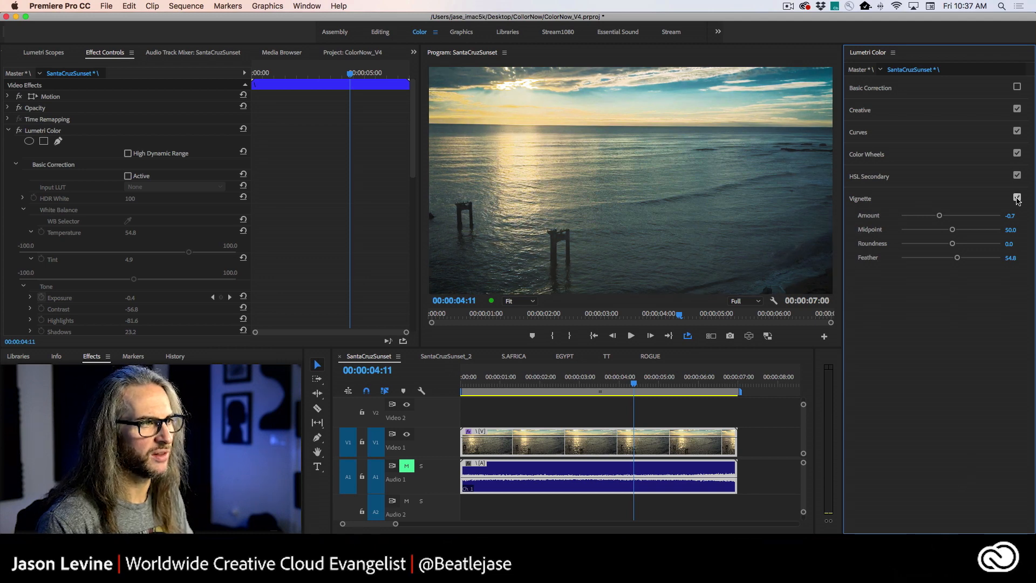
left_click(1018, 198)
left_click(1018, 198)
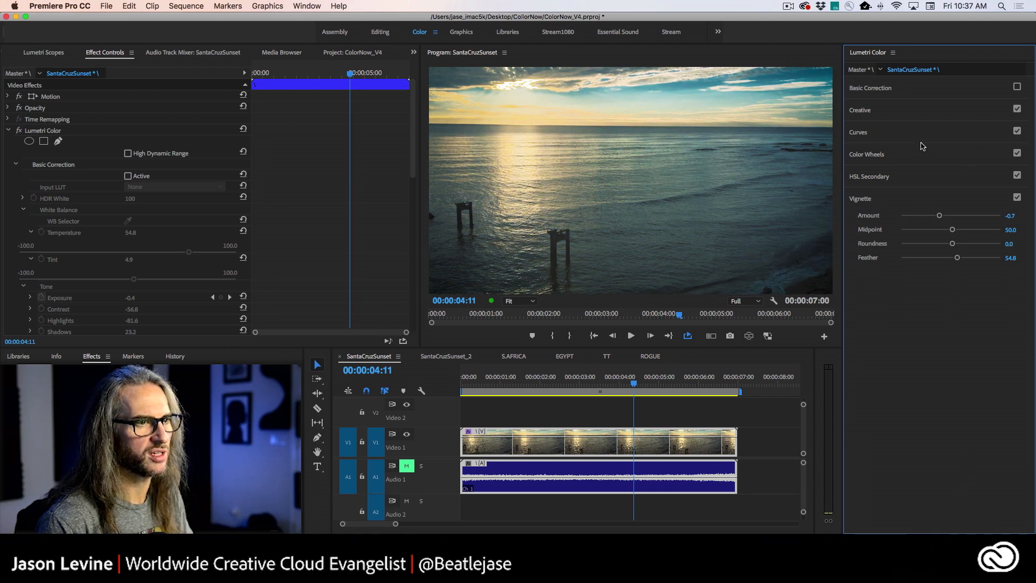
left_click(911, 111)
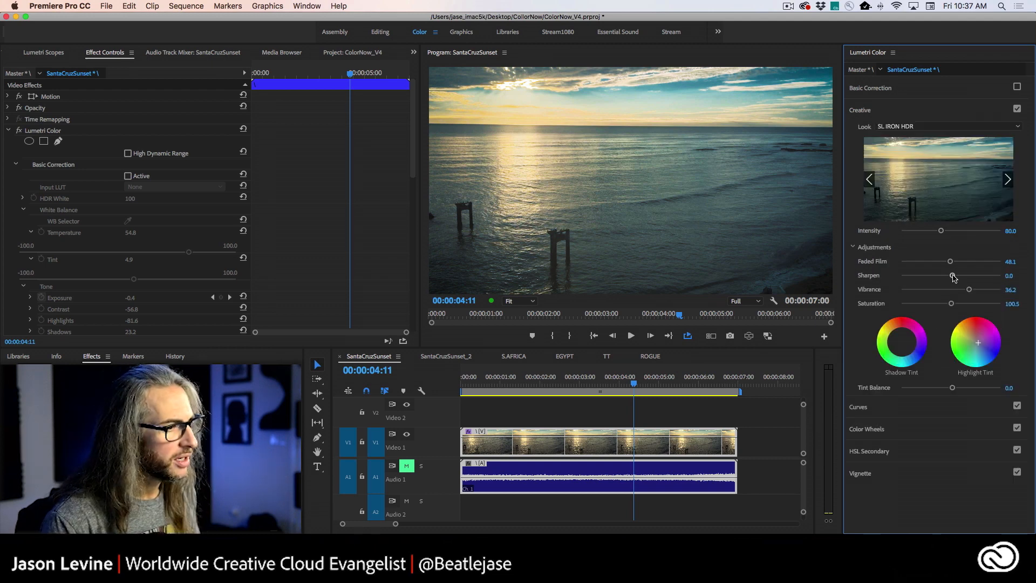
Switch to the S.AFRICA sequence and play the elephant clip, stopping on the close-up of its head
left_click(513, 357)
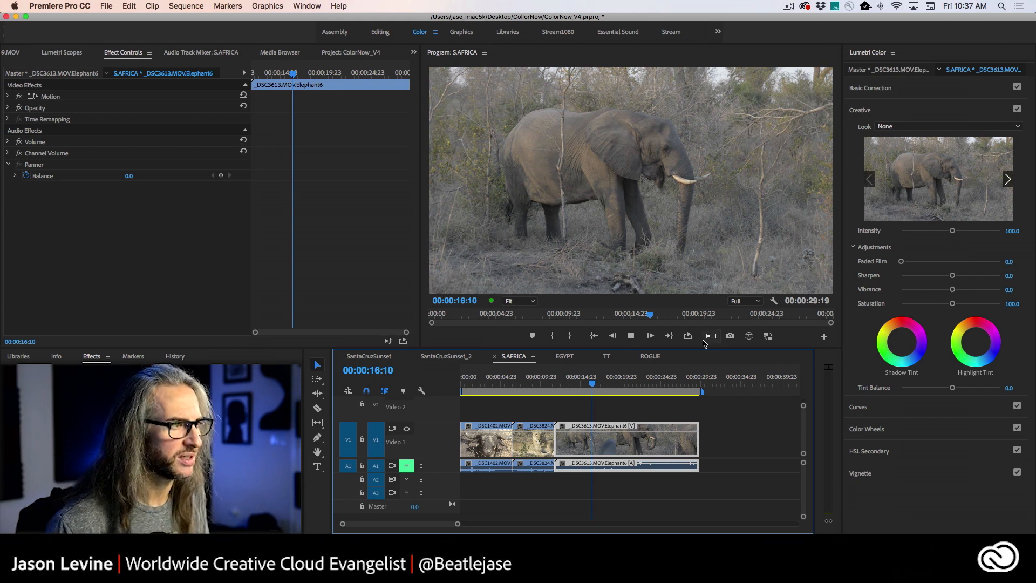
key("space")
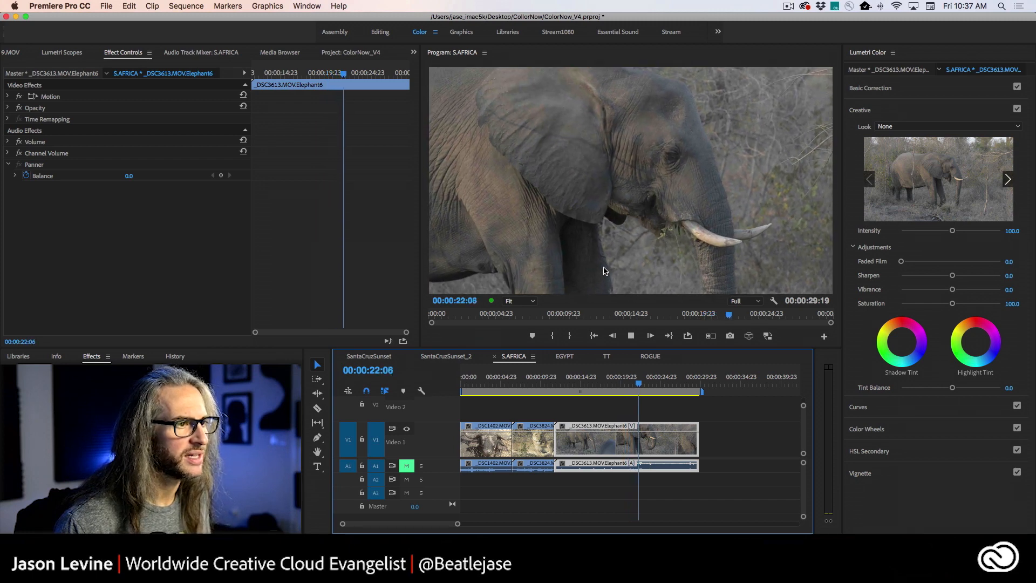
key("space")
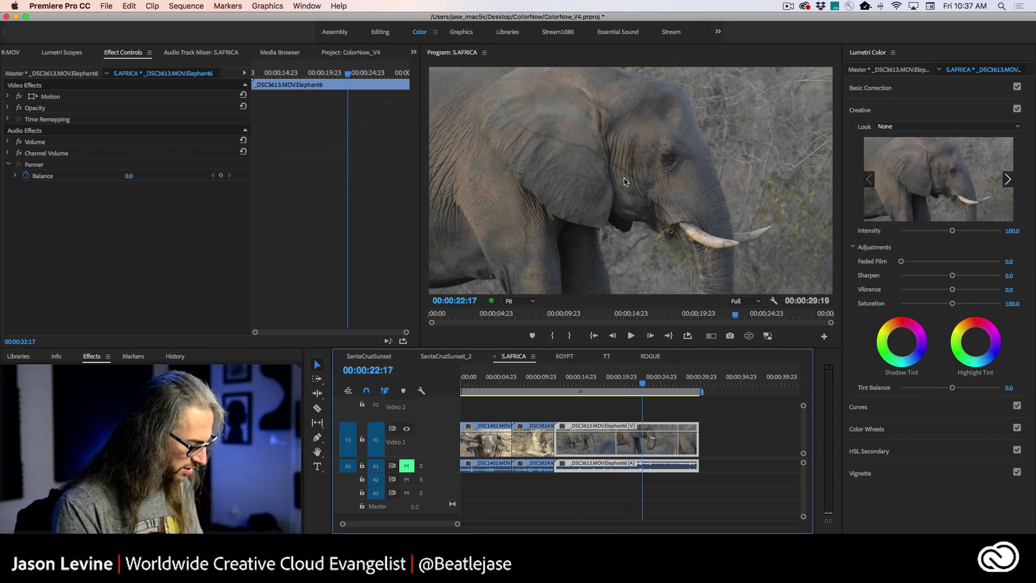
Examine the elephant's skin detail in the maximized Program monitor by stepping frame by frame forward and back, and restore the layout
key("grave")
key("Right")
key("Right")
key("Right")
key("Right")
key("Right")
key("Right")
key("Right")
key("Right")
key("Right")
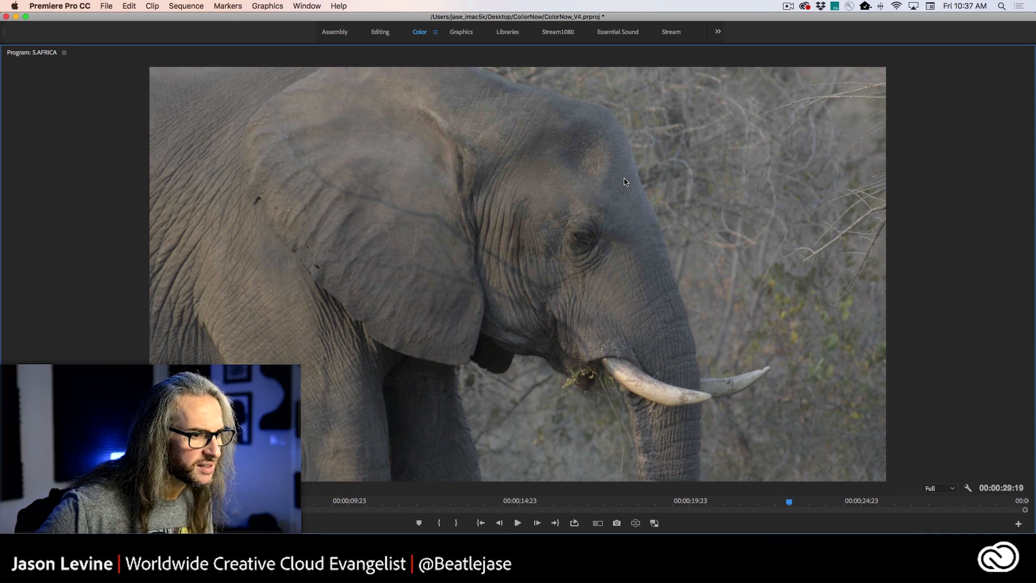
key("Left")
key("Left")
key("Left")
key("Left")
key("Left")
key("Left")
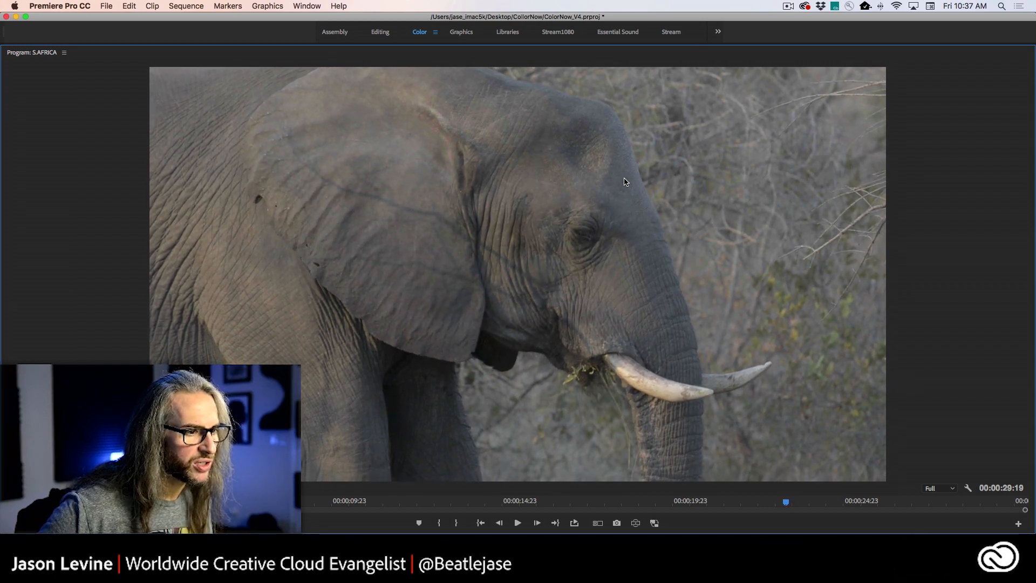
key("grave")
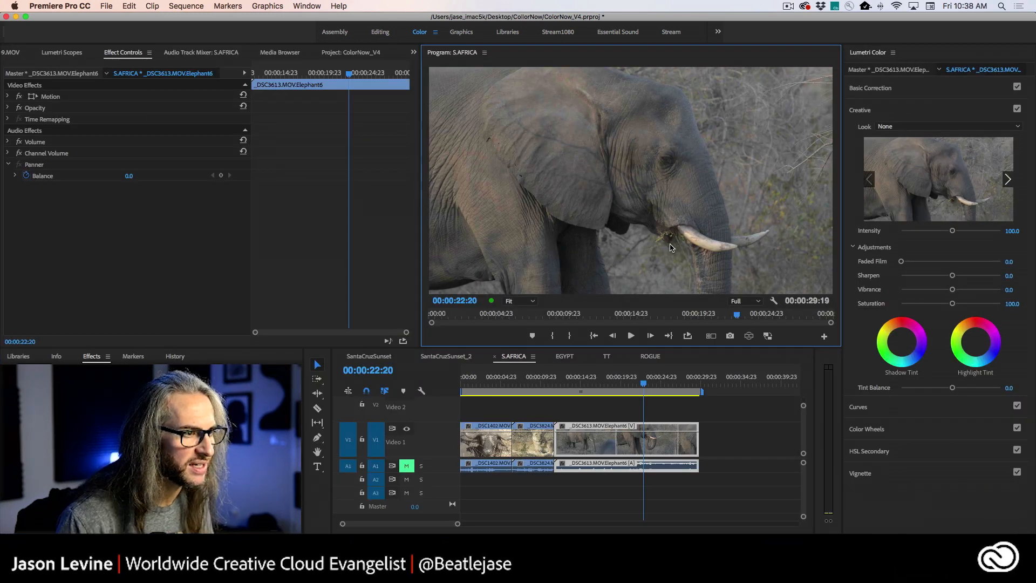
Move the playhead to 00:00:24:00 and inspect the unsharpened close-up in the maximized Program monitor
left_click(647, 384)
left_click_drag(650, 387, 654, 386)
key("grave")
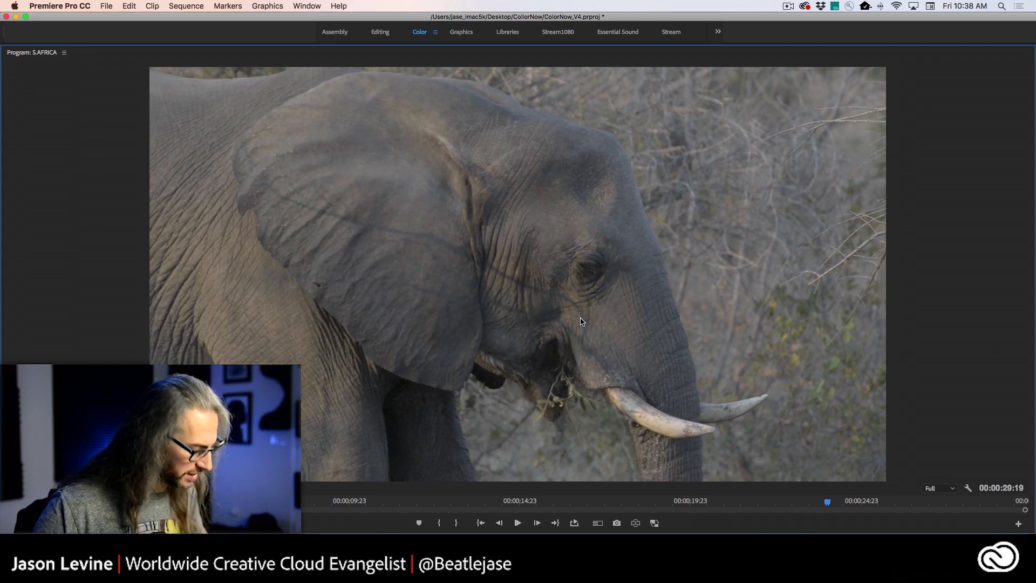
key("grave")
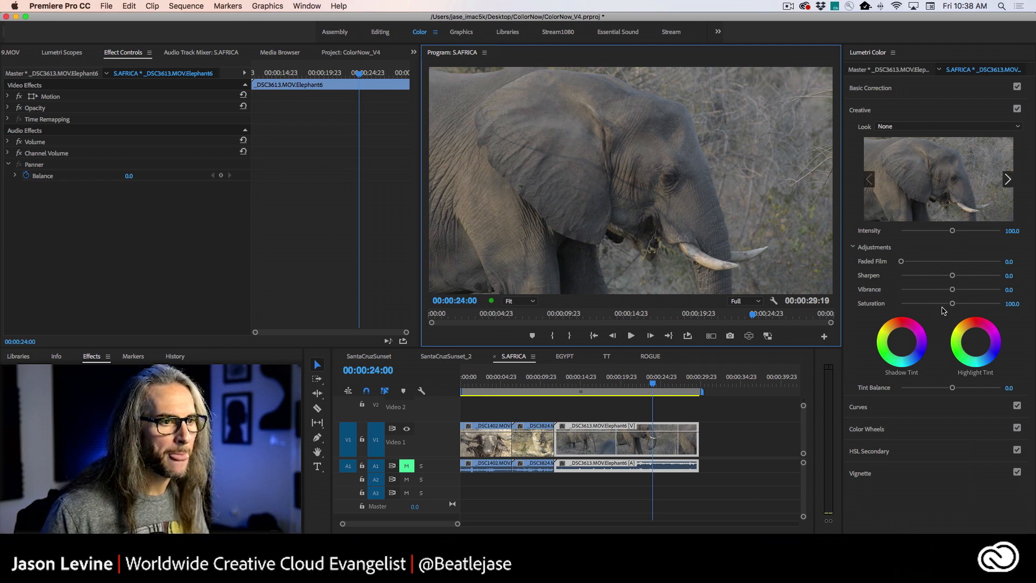
Set Sharpen to 60.0 on the elephant clip and review it in the maximized Program monitor and in playback
left_click_drag(952, 275, 981, 276)
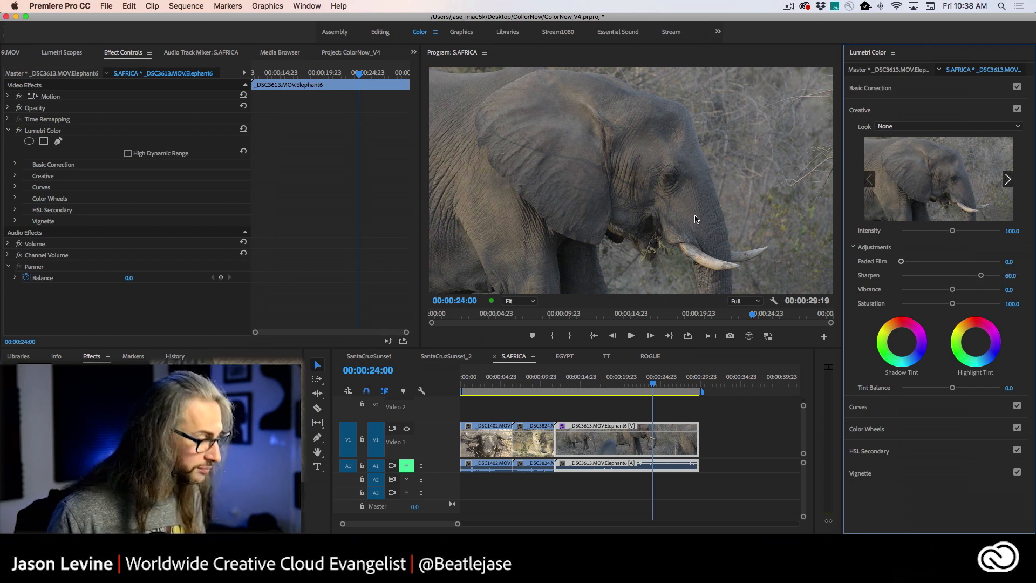
key("grave")
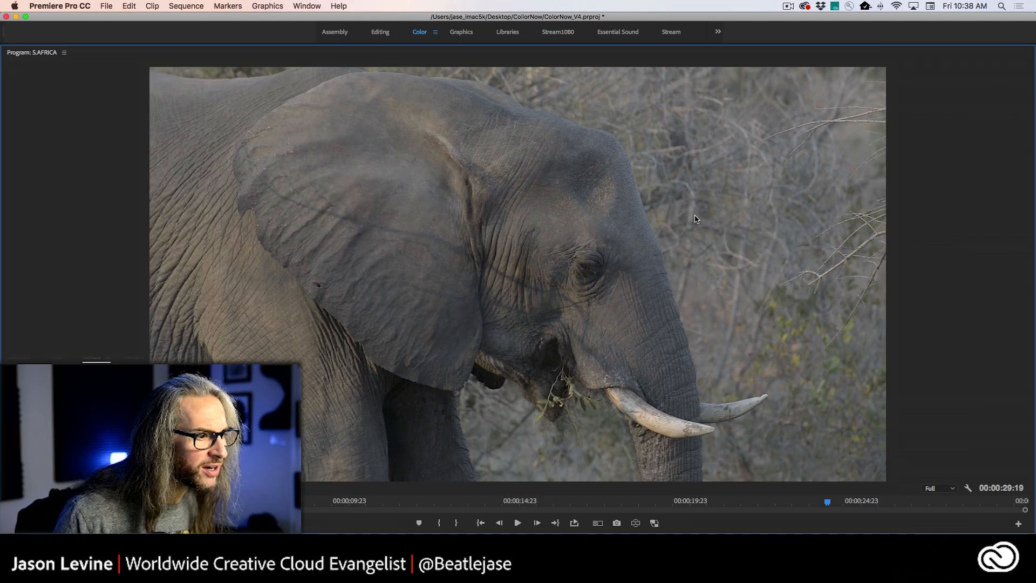
key("grave")
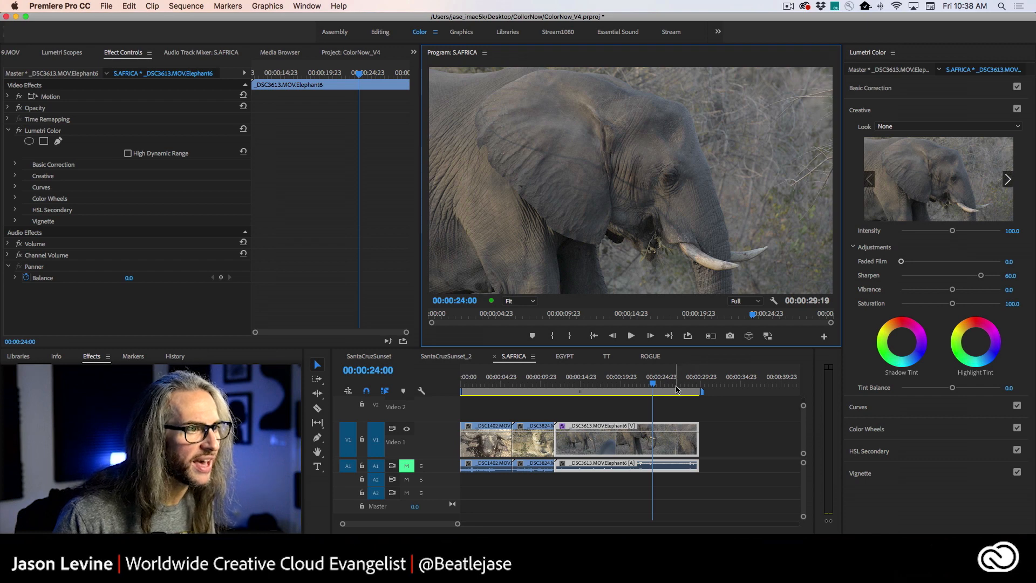
key("space")
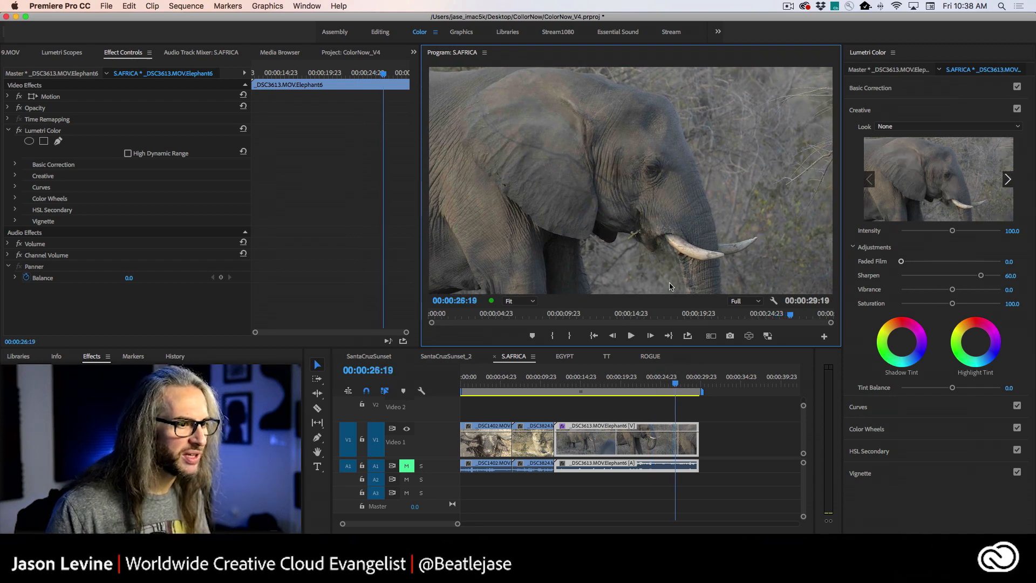
Return to 00:00:13:01, raise Sharpen to 98.9, and play the elephant clip in the maximized Program monitor
left_click_drag(673, 384, 564, 387)
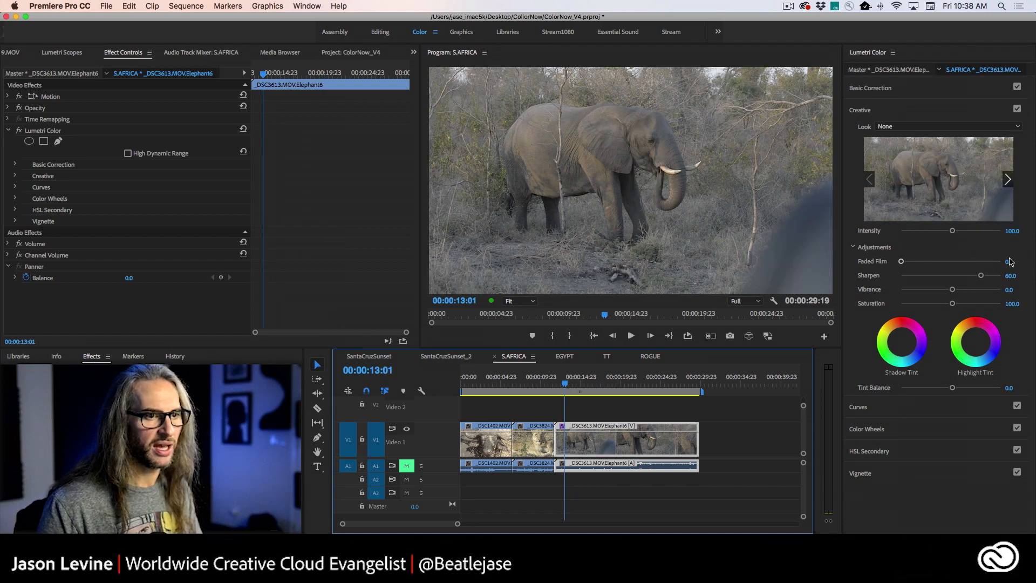
left_click_drag(980, 275, 1000, 275)
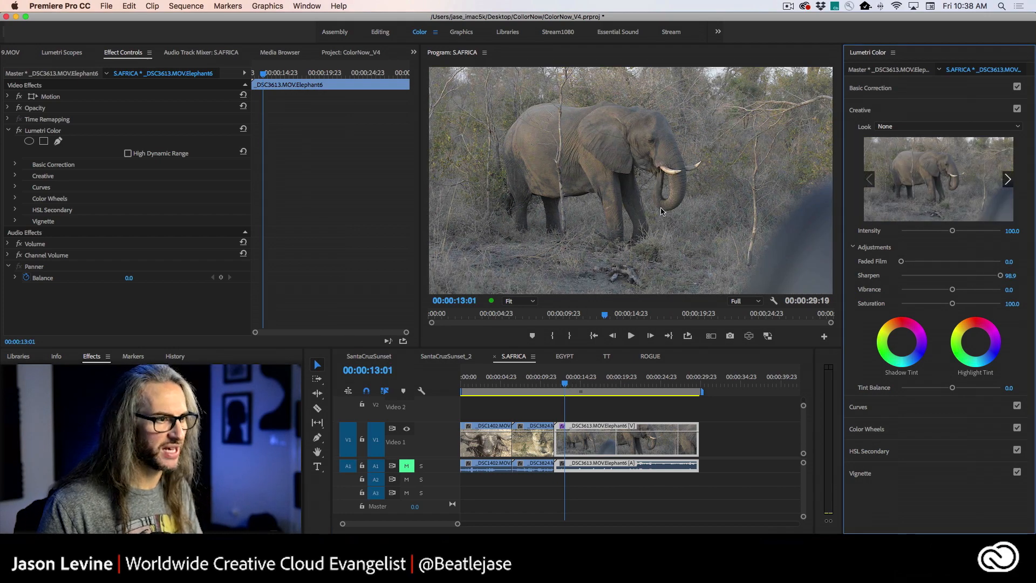
key("space")
key("grave")
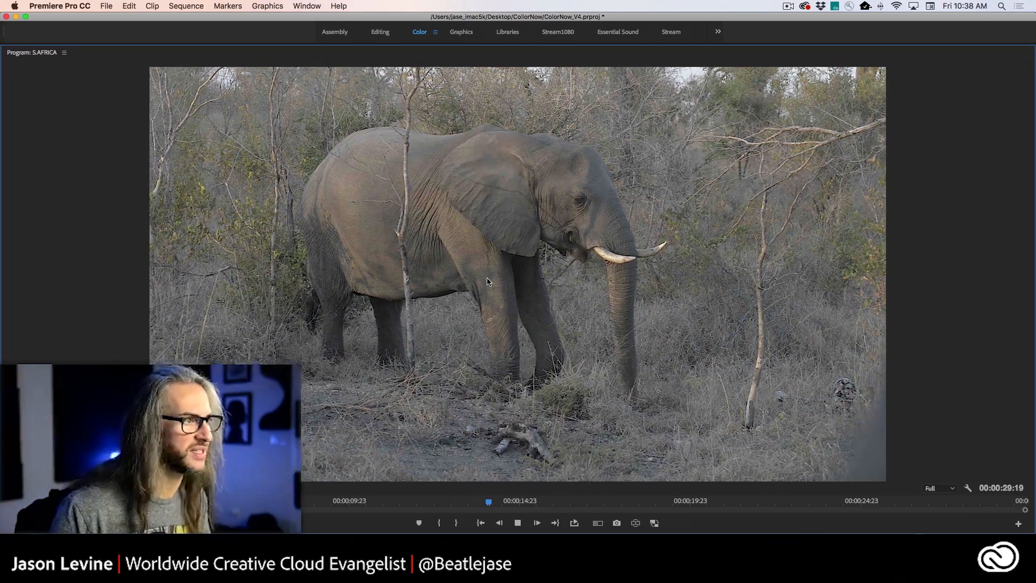
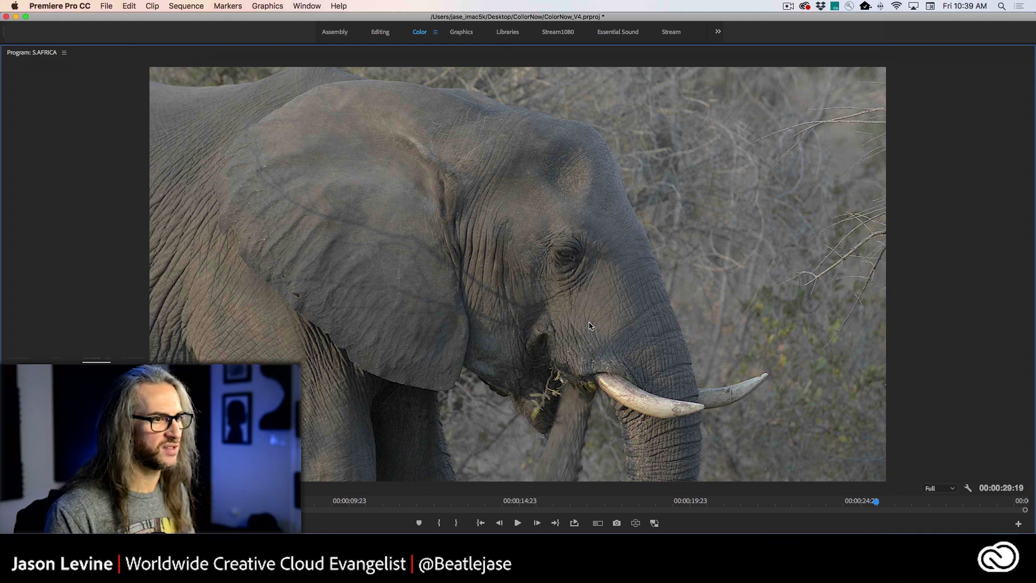
key("grave")
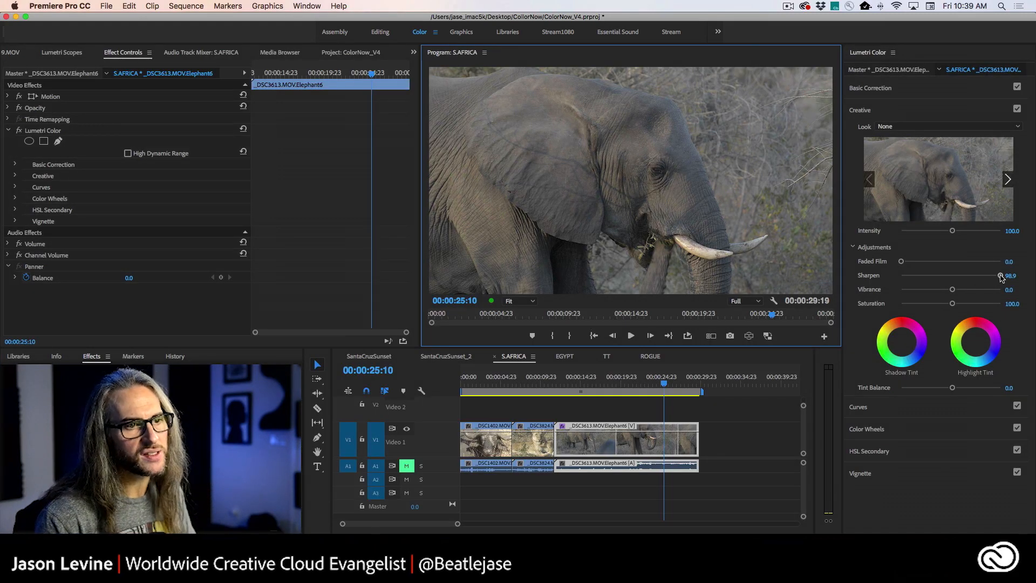
Lower Sharpen to -84.9 on the elephant clip and play the softened footage in the maximized Program monitor
left_click_drag(1001, 277, 909, 277)
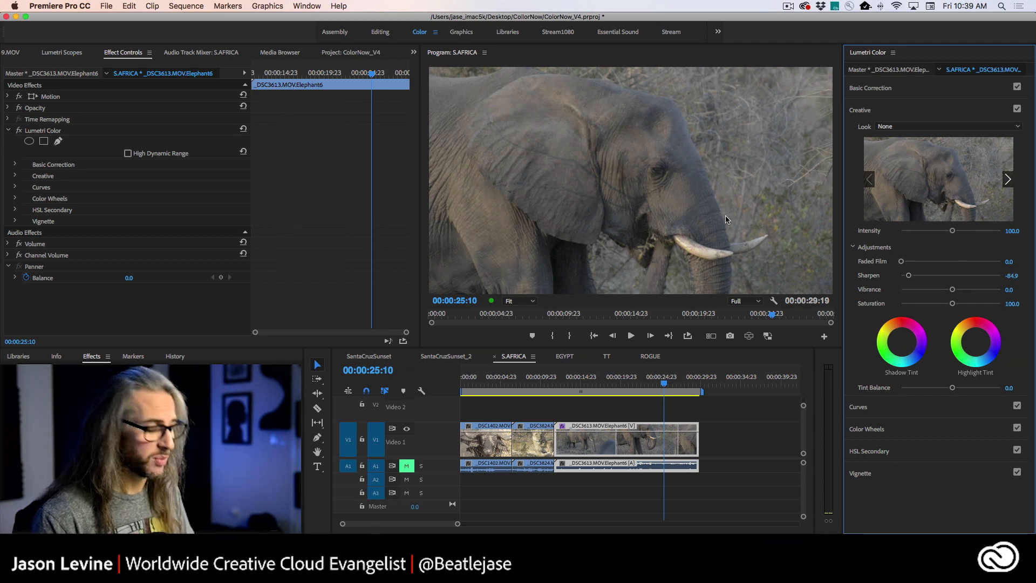
key("grave")
key("space")
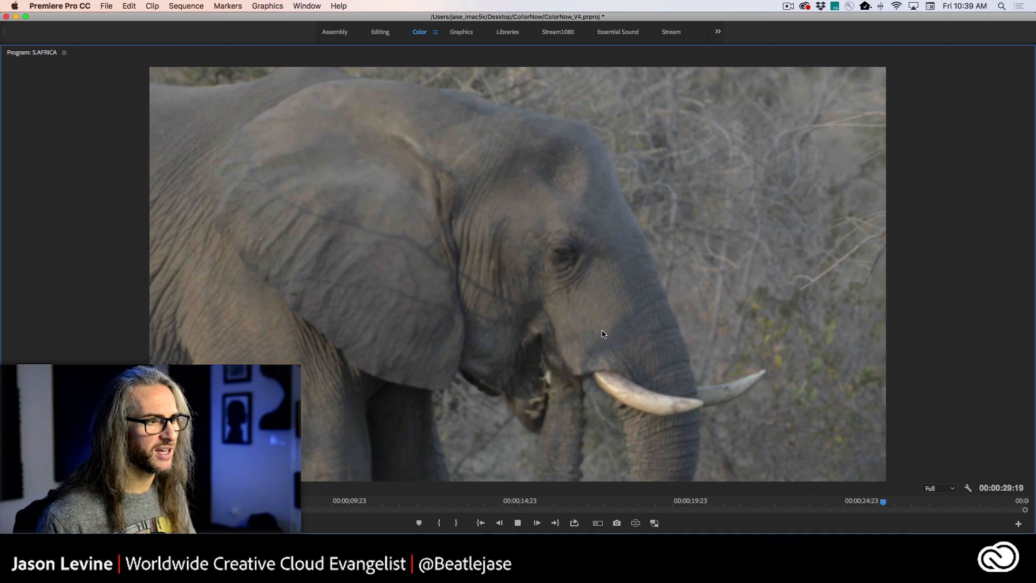
key("grave")
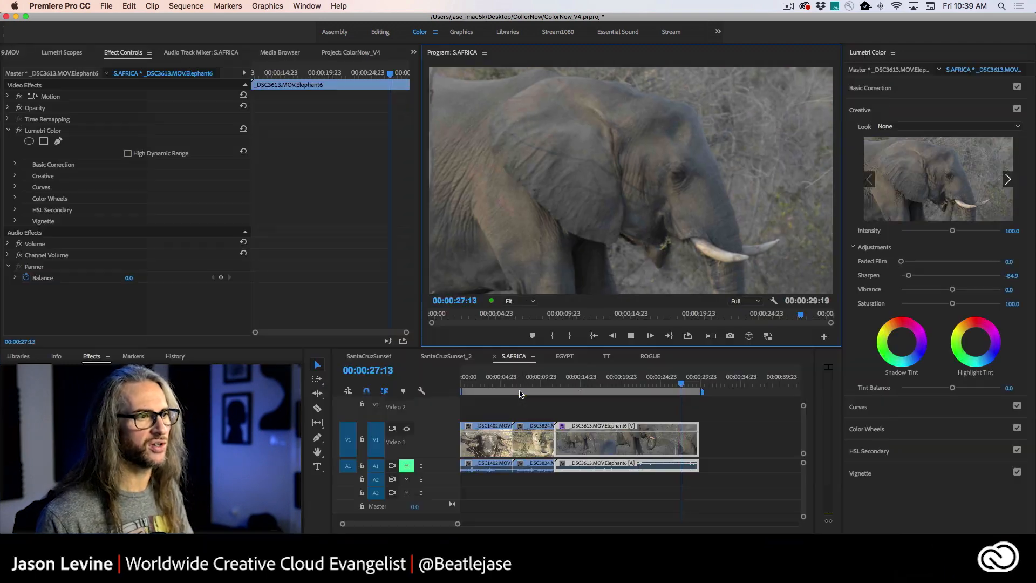
key("space")
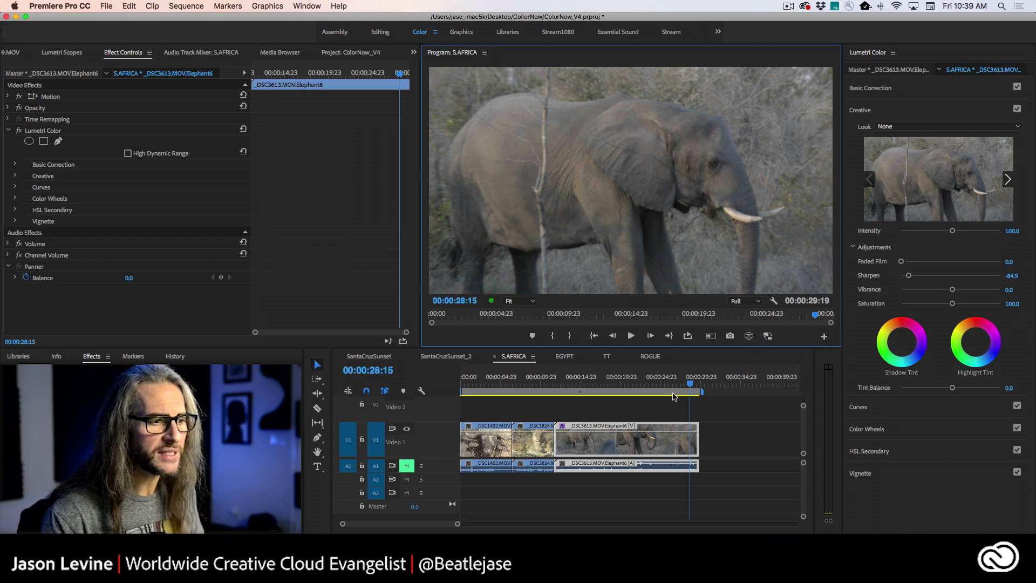
Replay the elephant clip from 00:00:14:09 and raise Sharpen to 33.0 while comparing the detail
left_click(635, 382)
left_click_drag(628, 384, 576, 381)
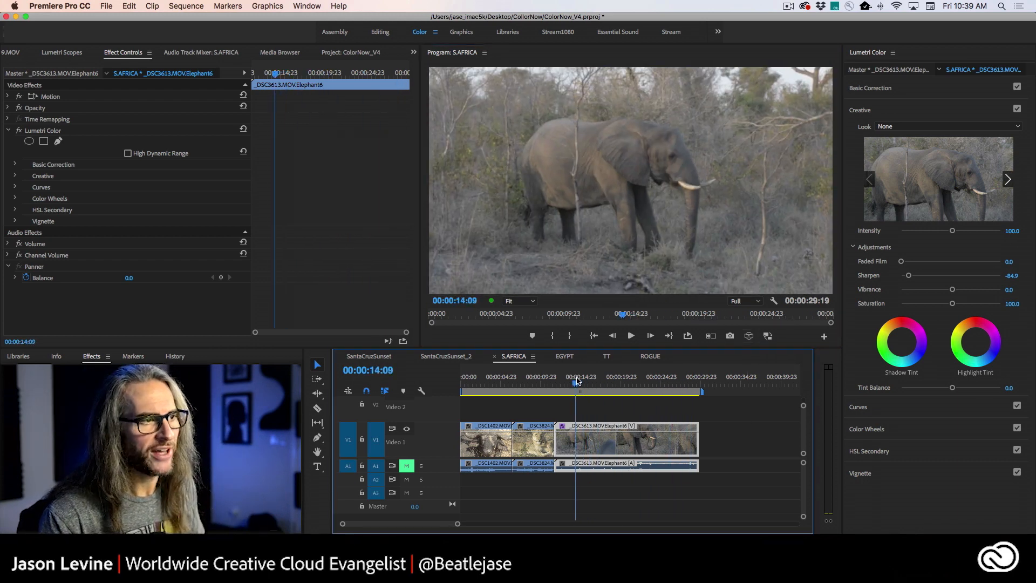
key("space")
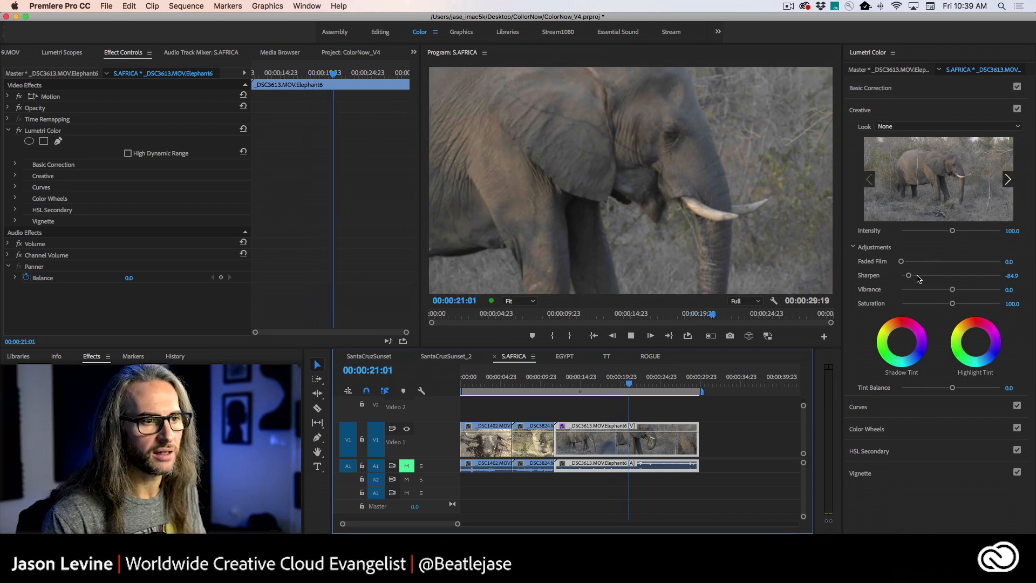
left_click_drag(908, 275, 949, 276)
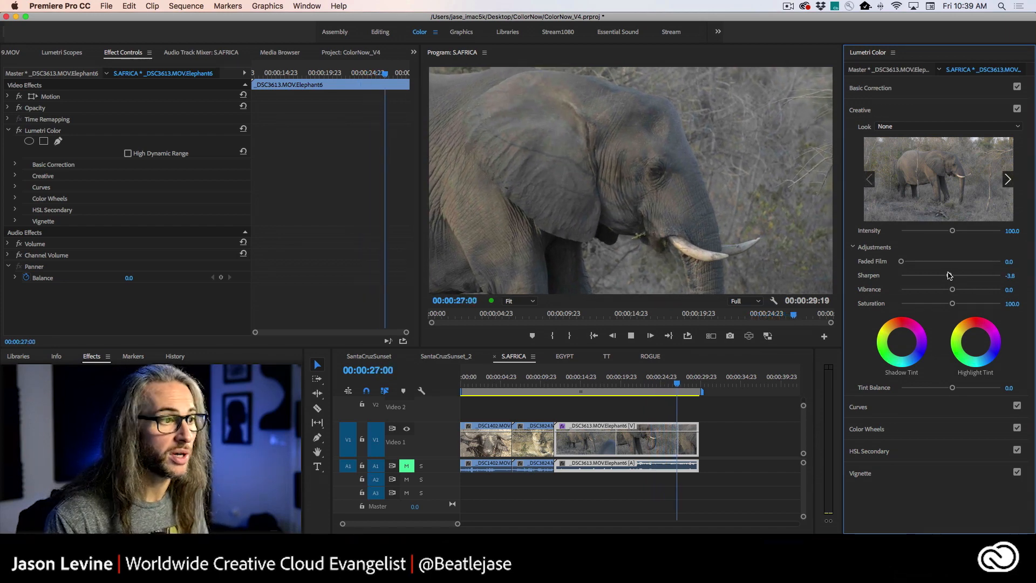
left_click_drag(949, 276, 954, 278)
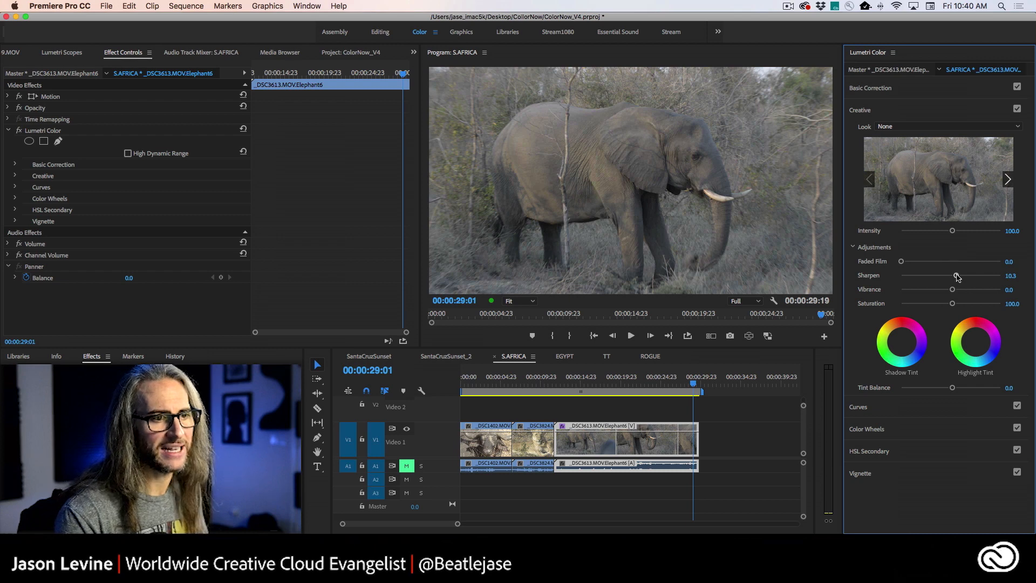
left_click_drag(960, 277, 966, 276)
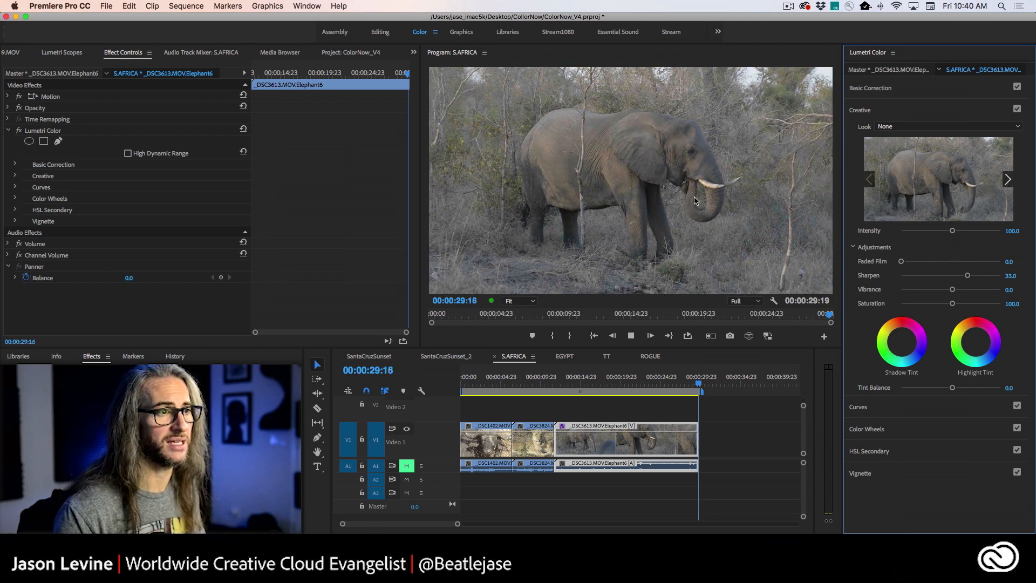
At 00:00:22:14, set the elephant clip's basic correction to Temperature 34.1, Tint -0.5 and Highlights 40.5
left_click_drag(700, 384, 644, 380)
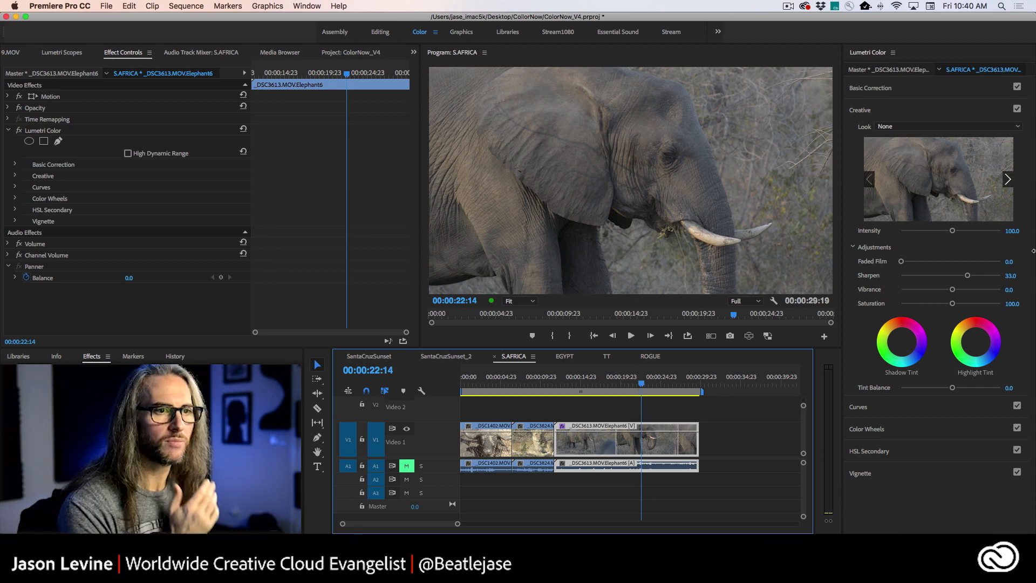
left_click(934, 90)
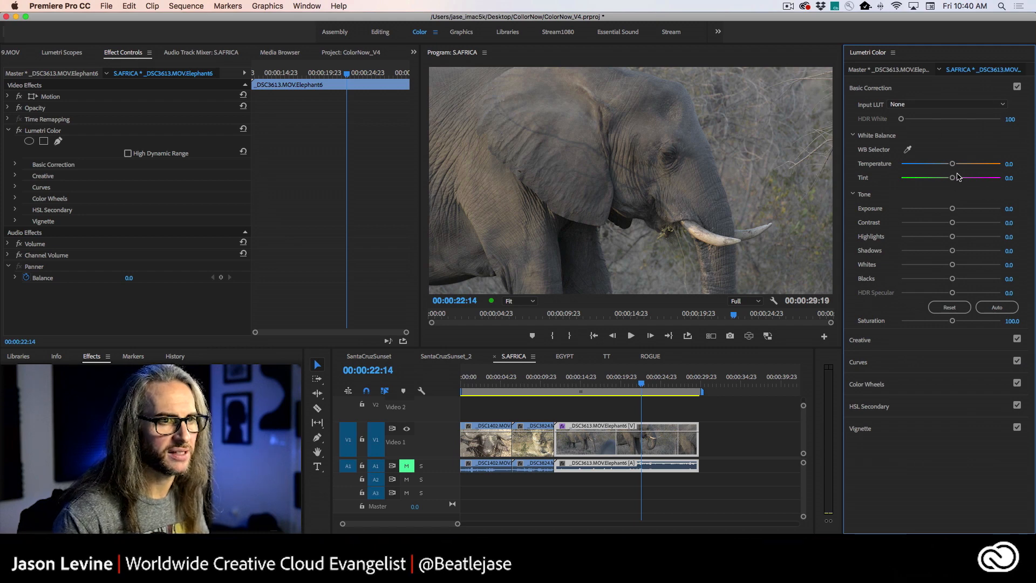
left_click_drag(954, 167, 971, 167)
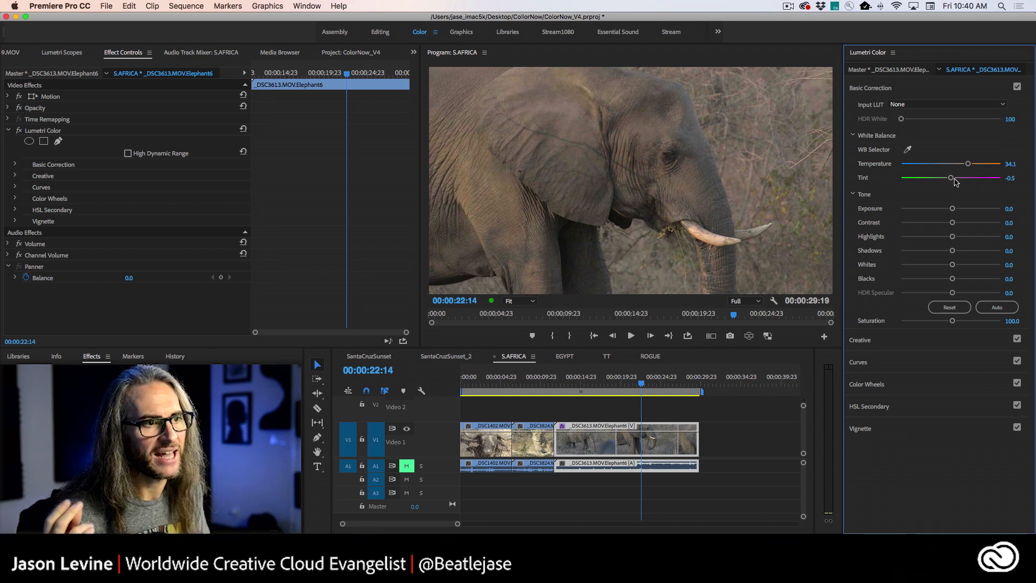
left_click_drag(953, 238, 980, 237)
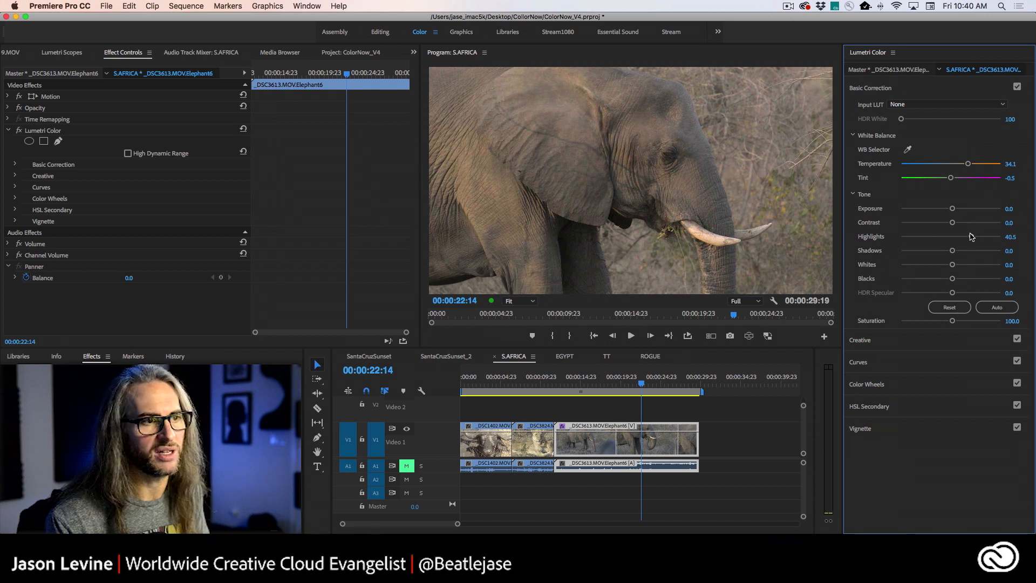
Try a lower Contrast, raise it to 55.7, and check the close-up in the maximized Program monitor
left_click_drag(953, 223, 928, 222)
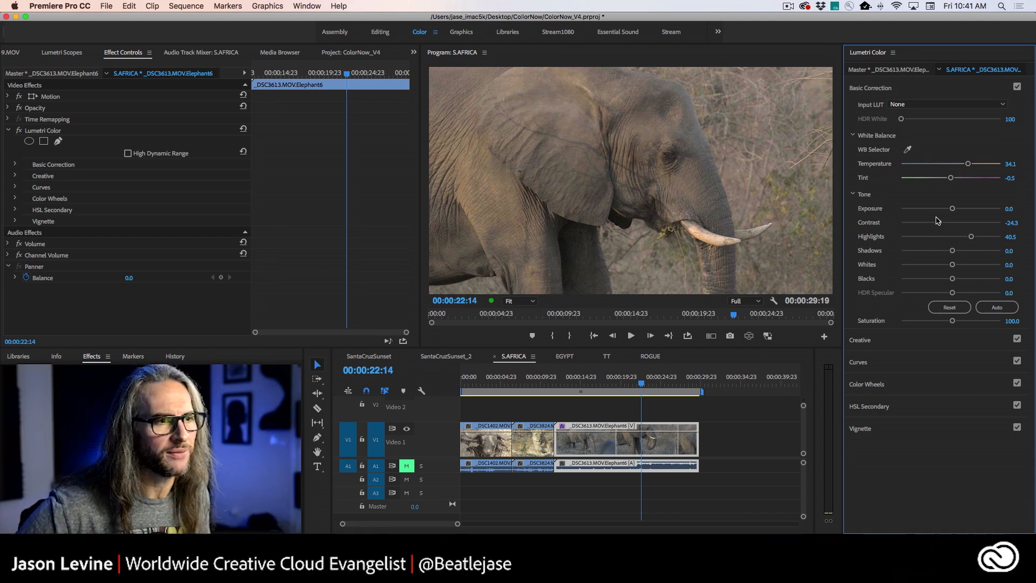
left_click_drag(938, 220, 979, 223)
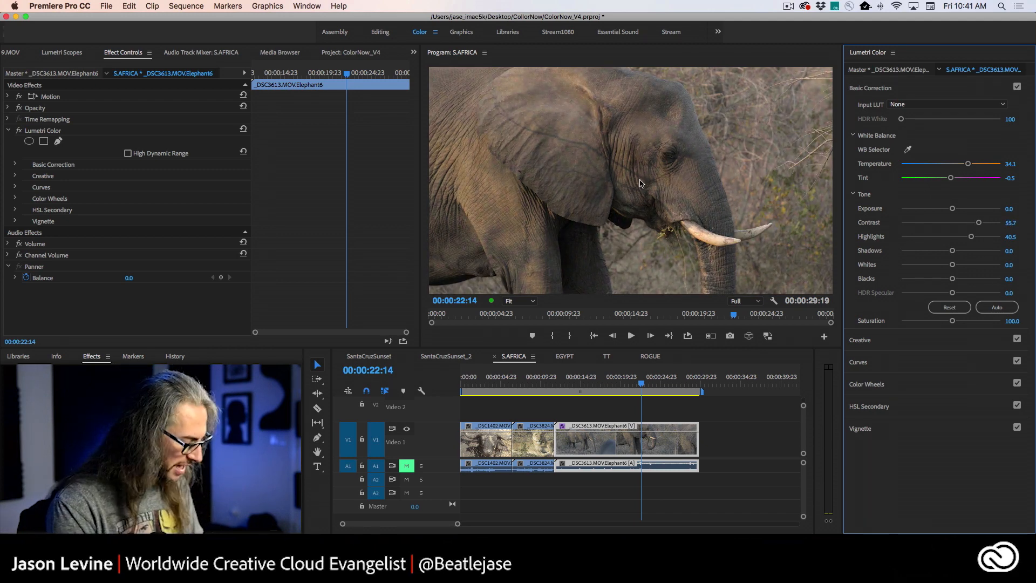
key("grave")
key("grave")
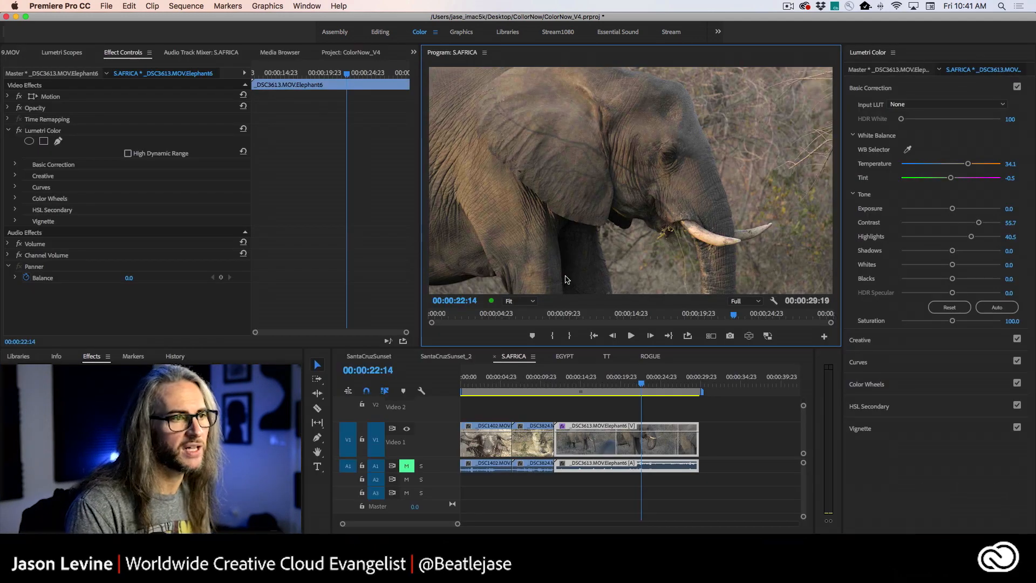
Apply the CineSpace2383sRGB6bit Creative look to the elephant clip and reduce its Intensity to 33.5
left_click(917, 341)
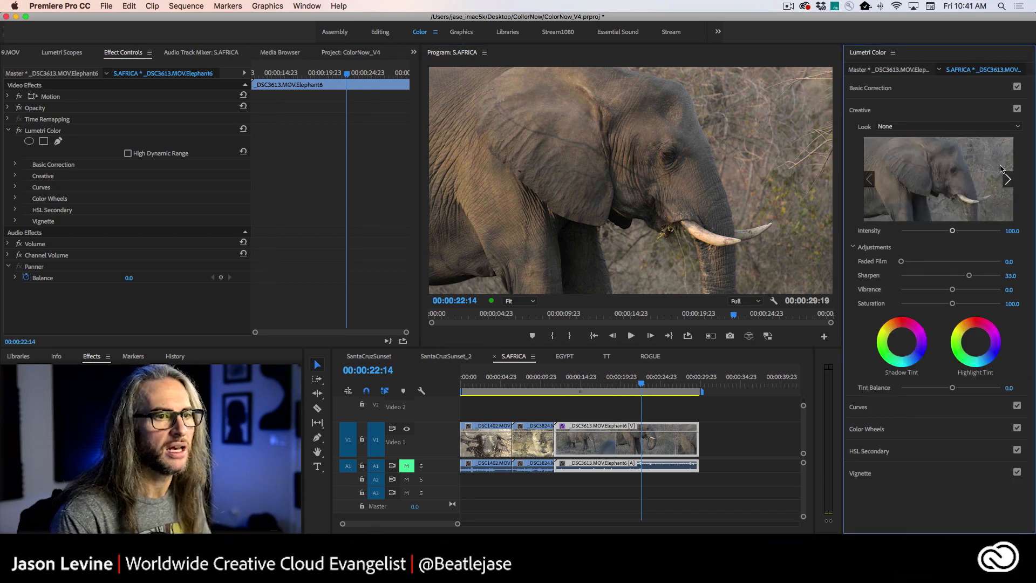
left_click(900, 130)
left_click(742, 173)
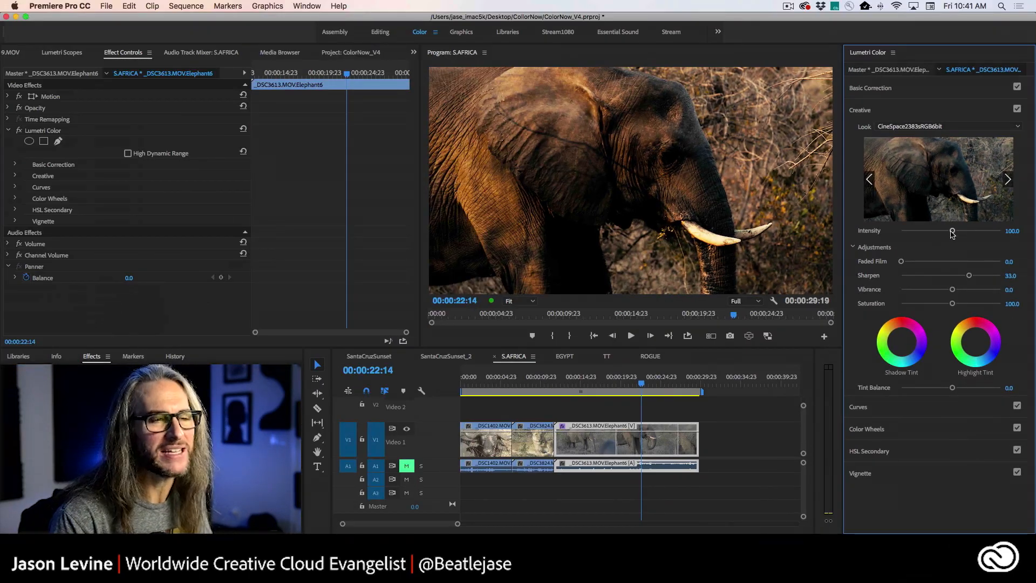
left_click_drag(953, 234, 919, 235)
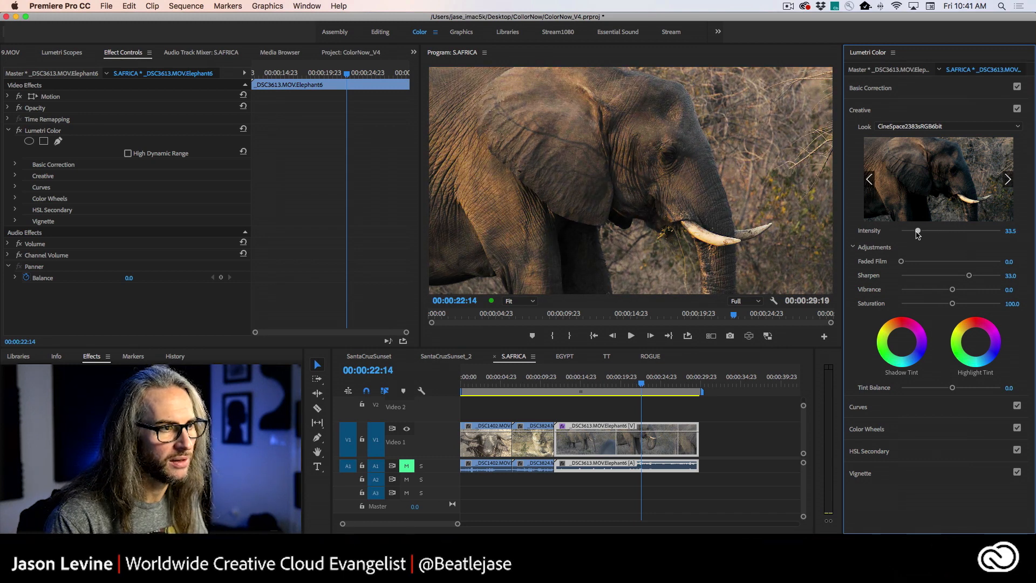
Lower the basic correction's Contrast to -31.9 and set the CineSpace2383sRGB6bit look's Intensity to 53.0
left_click(908, 87)
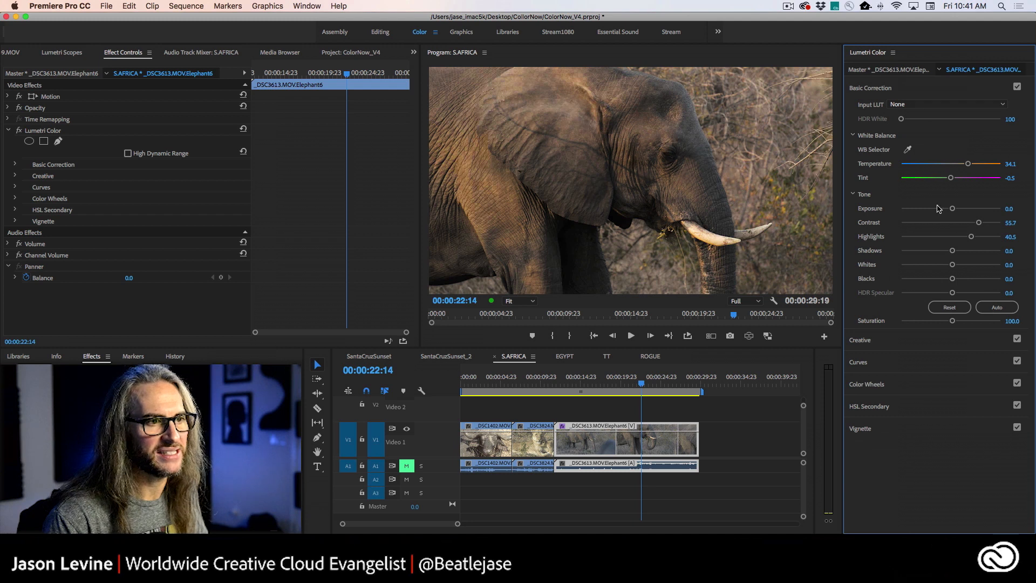
left_click_drag(975, 224, 949, 223)
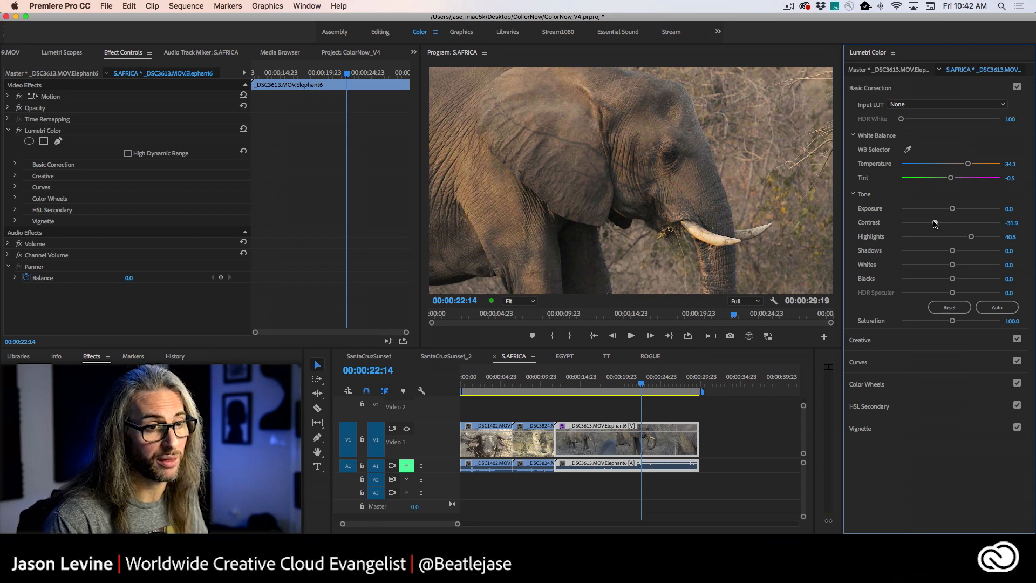
left_click(905, 341)
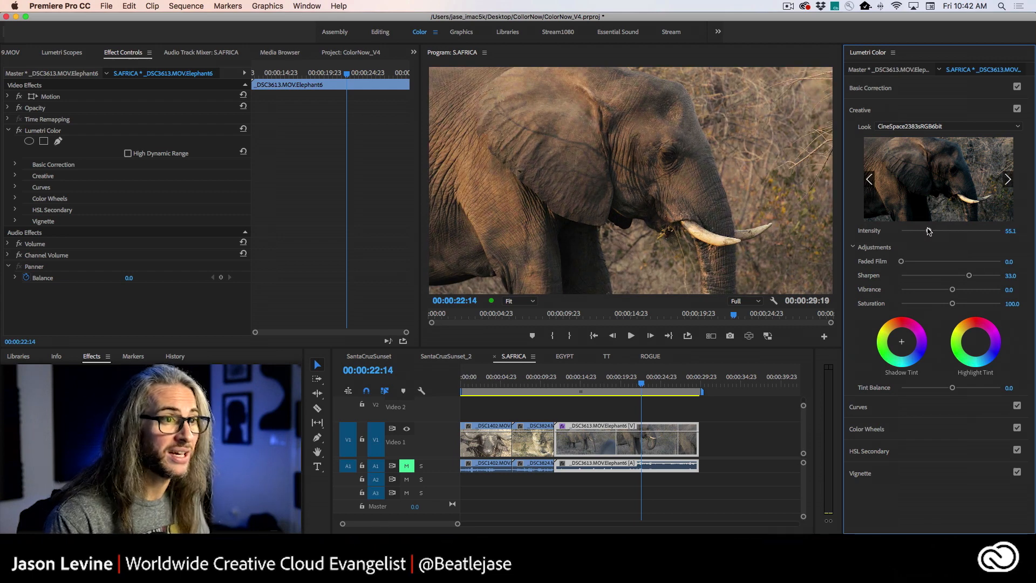
left_click_drag(936, 231, 929, 231)
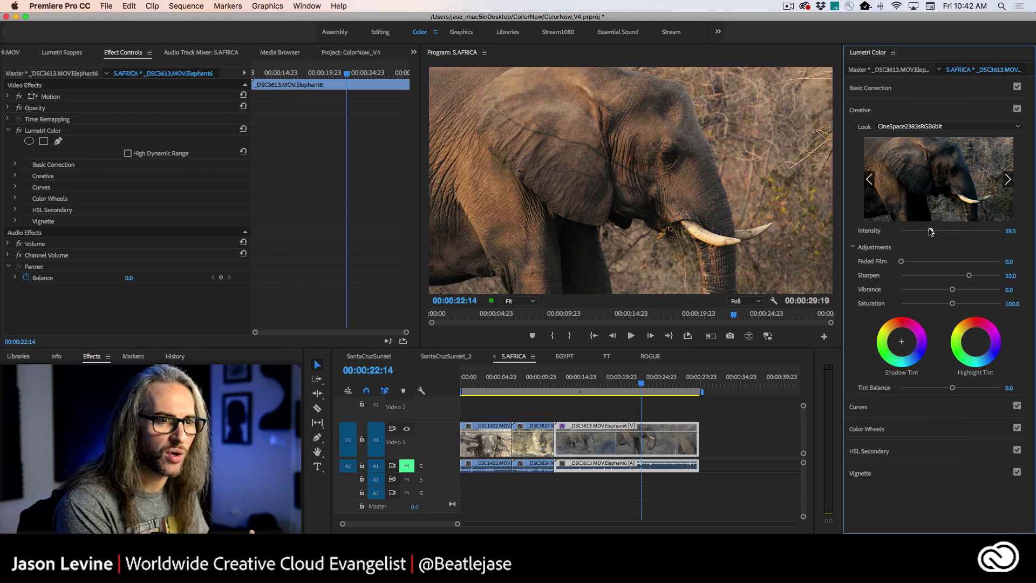
left_click_drag(930, 232, 930, 232)
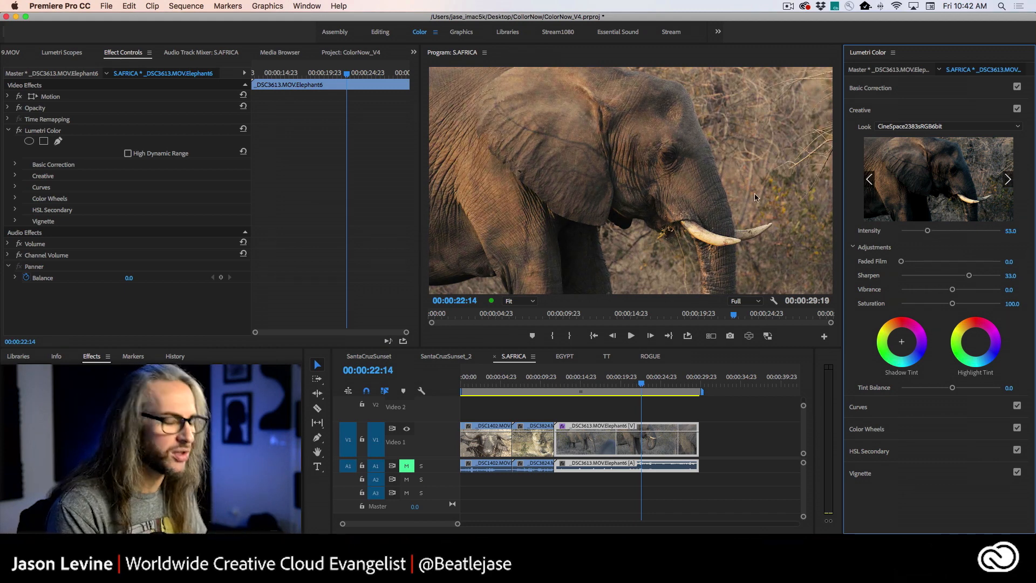
Play the graded elephant clip in the maximized Program monitor and compare it with the Lumetri Color effect bypassed and enabled
key("grave")
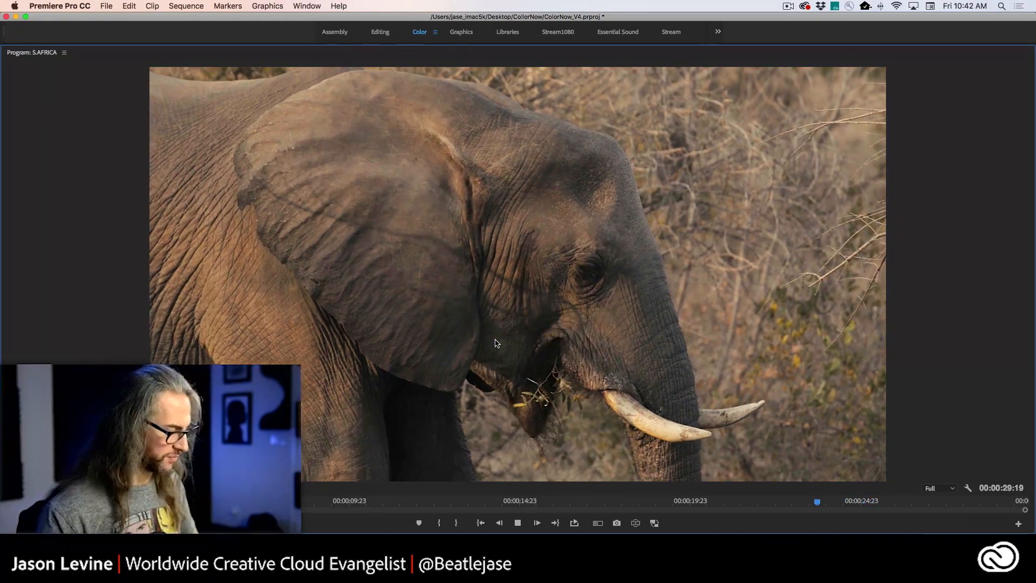
key("grave")
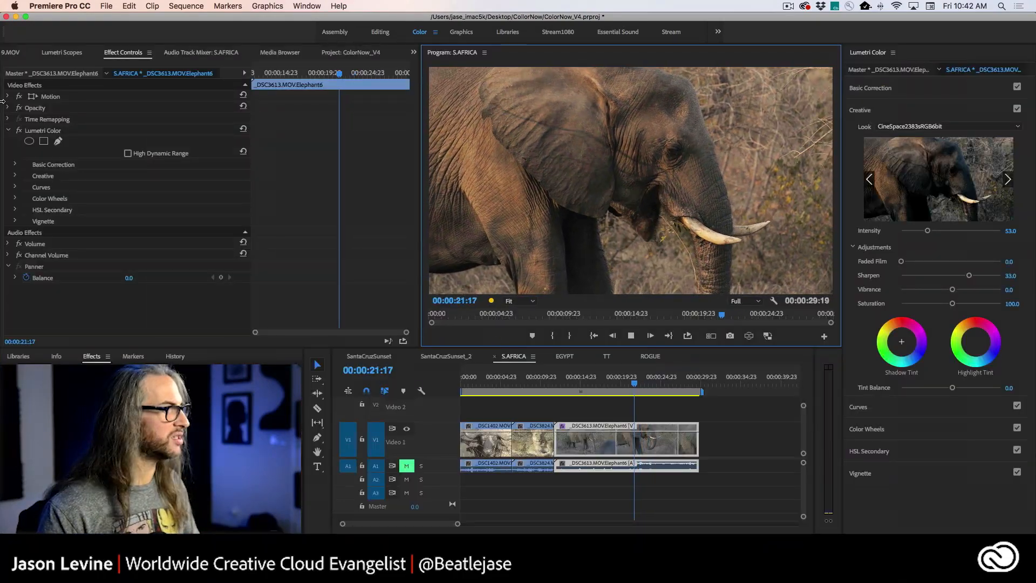
left_click(18, 131)
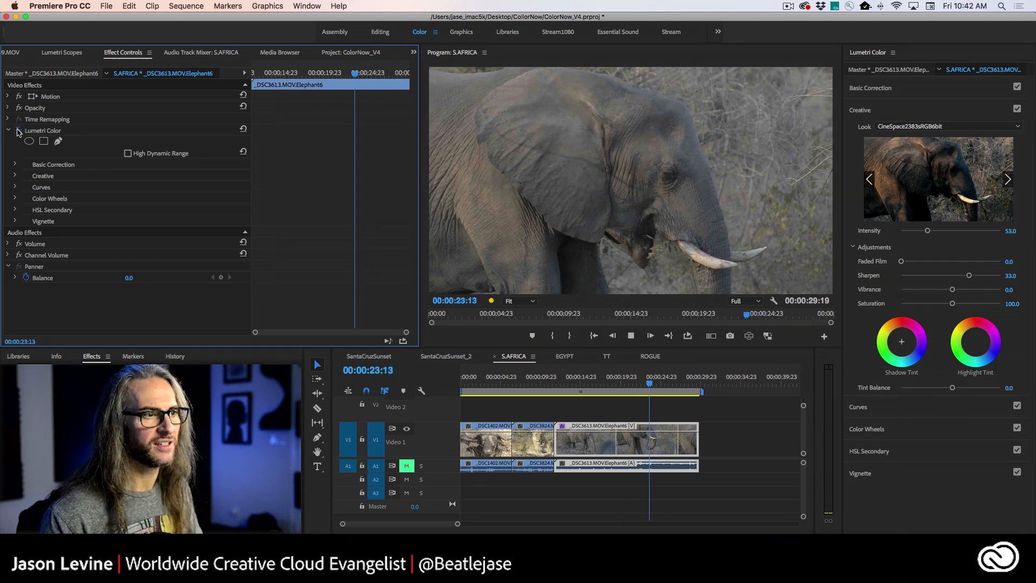
left_click(17, 132)
left_click(18, 131)
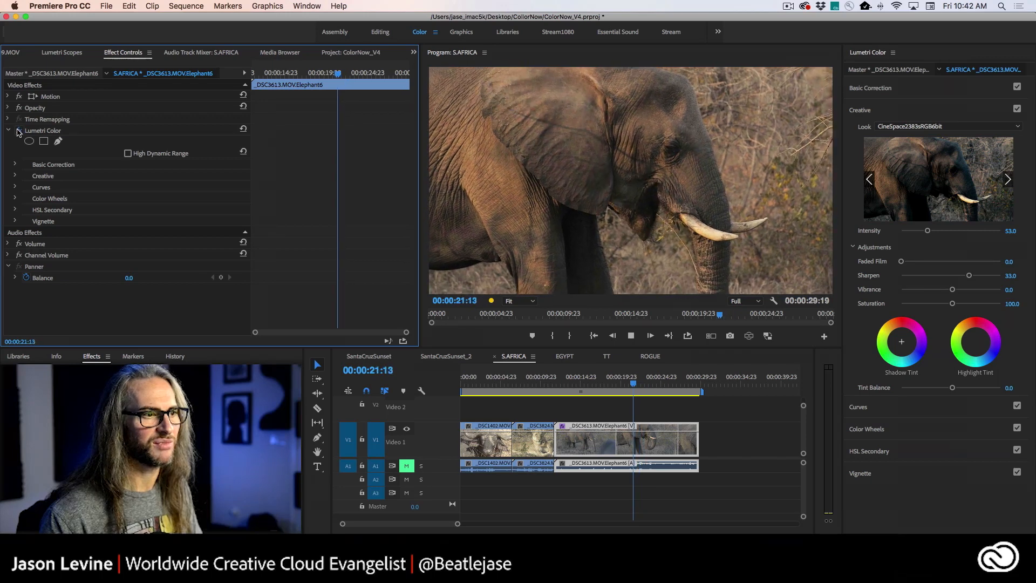
left_click(18, 131)
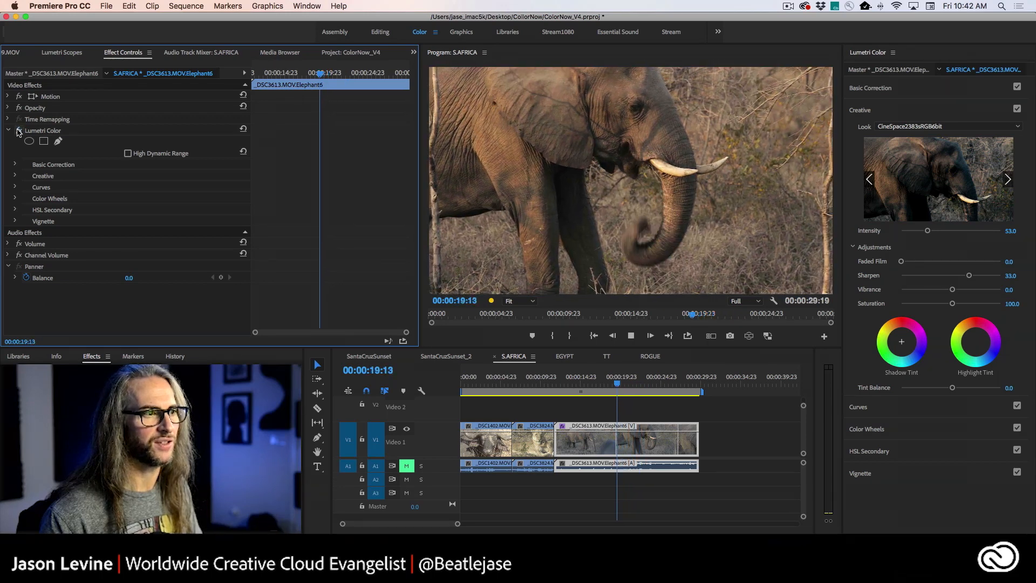
key("l")
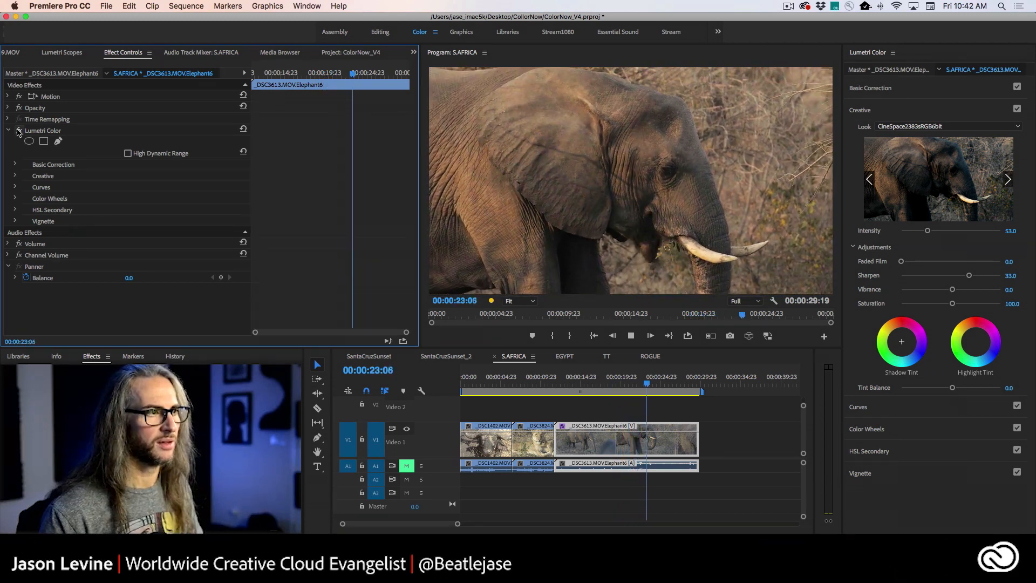
key("j")
key("k")
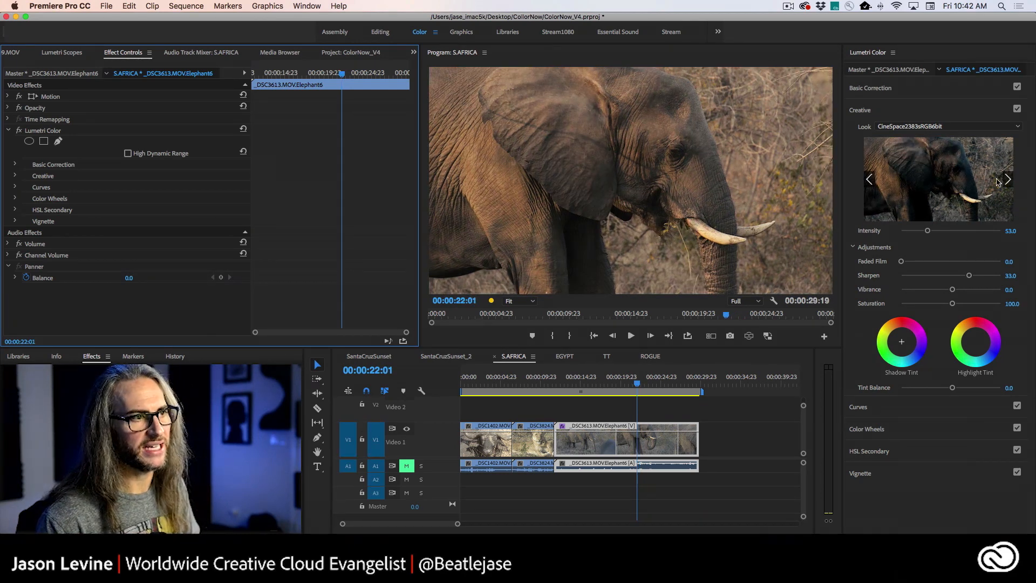
Browse the Creative look previews past CineSpace2383sRGB6bit, including Fuji ETERNA 250D Fuji 3510, without applying any
left_click(1008, 182)
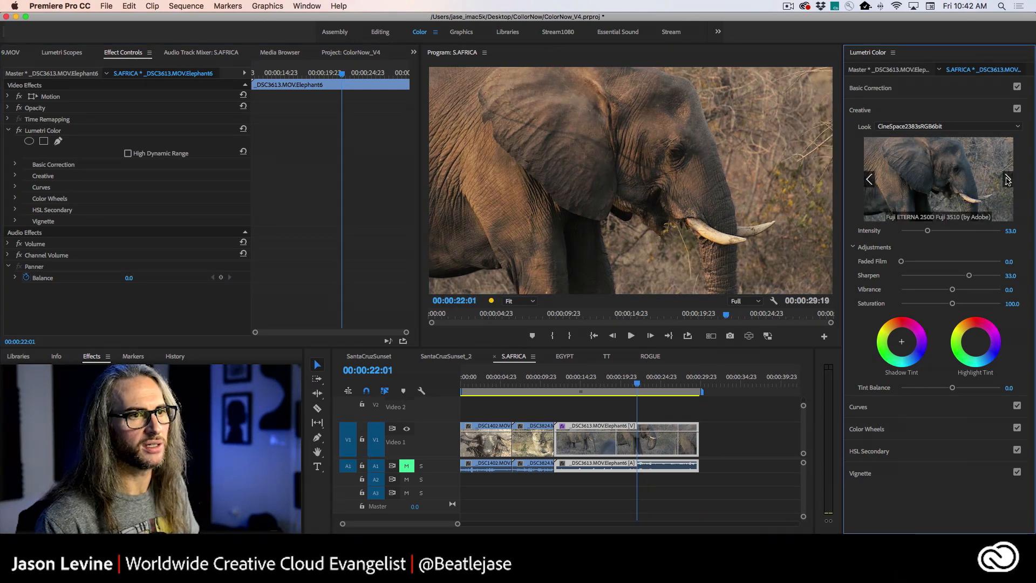
left_click(1008, 181)
Switch to Lightroom CC and set the elephant still's Highlights to +49, Blacks to +25, Contrast to -24 and Exposure to -0.14
key("super+Tab")
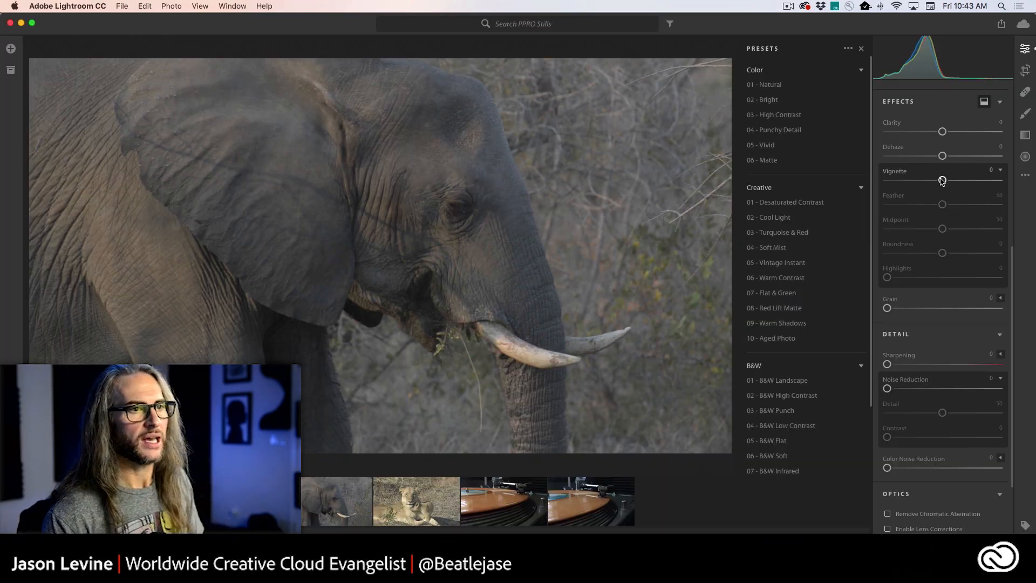
scroll(943, 144, "up", 5)
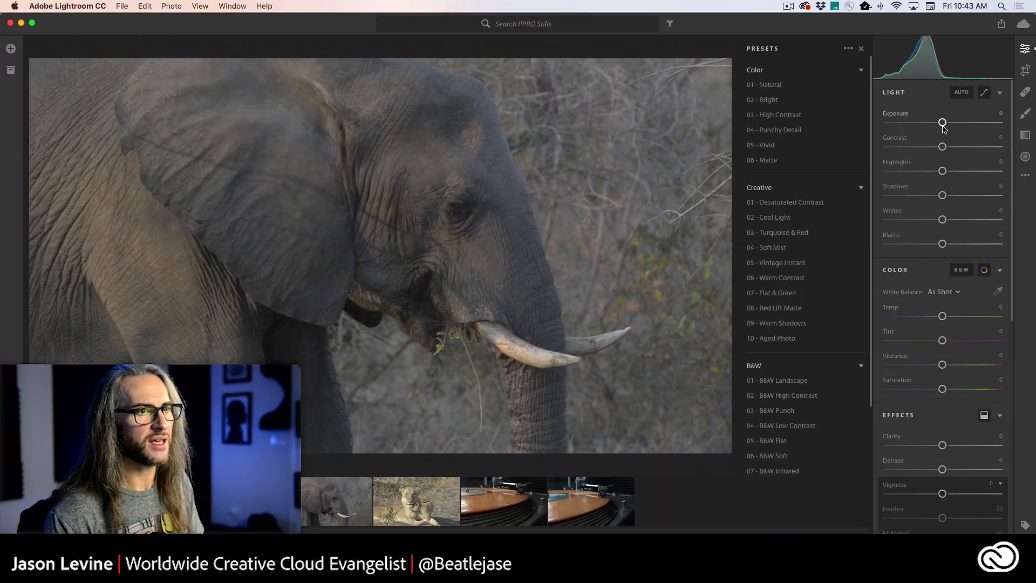
left_click_drag(943, 171, 973, 173)
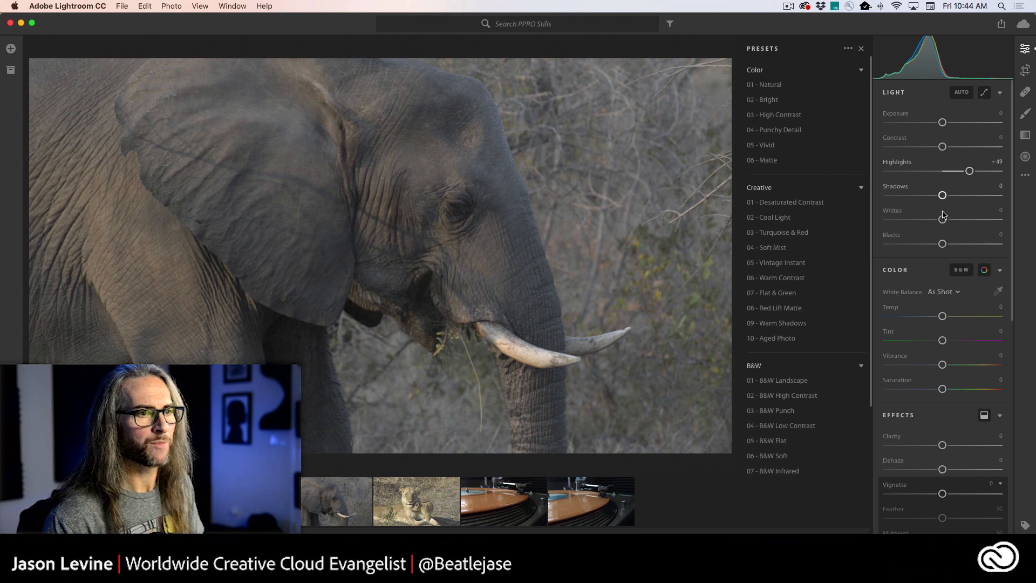
left_click_drag(942, 244, 956, 244)
left_click_drag(943, 149, 939, 125)
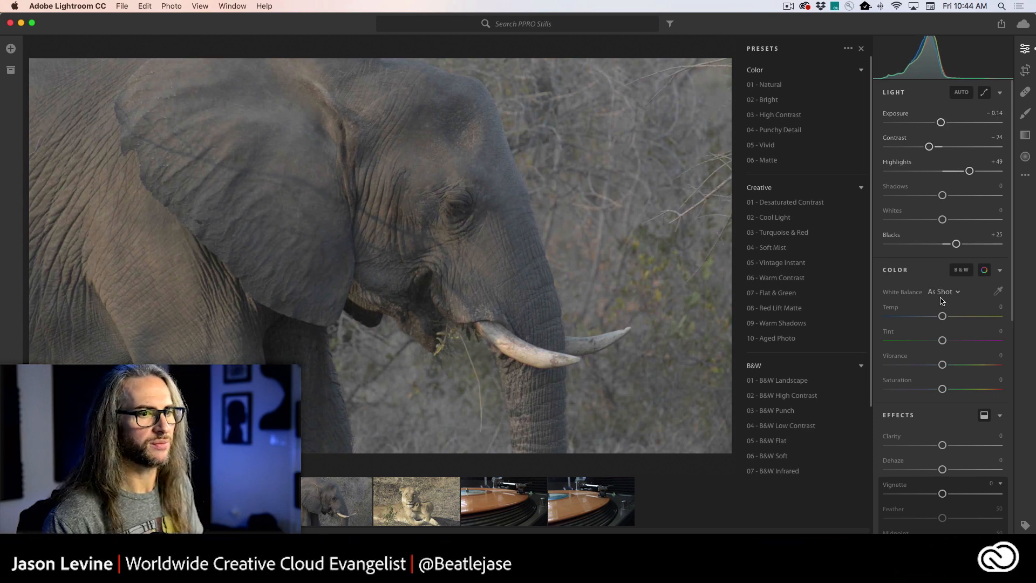
Set the elephant still's Temp to +18, Tint to +8, Vibrance to +8 and Dehaze to +68
left_click_drag(942, 317, 949, 342)
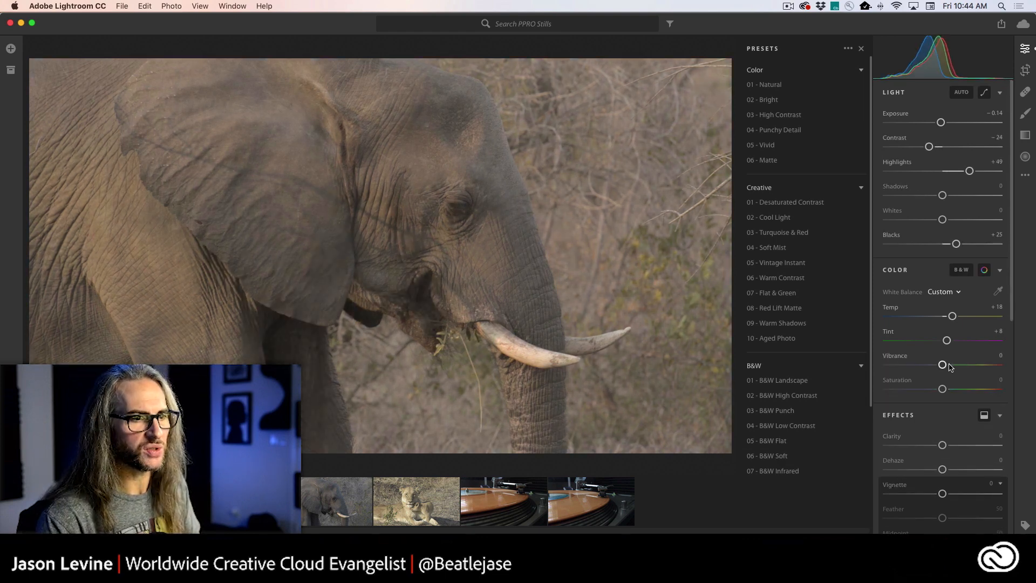
left_click_drag(945, 367, 949, 366)
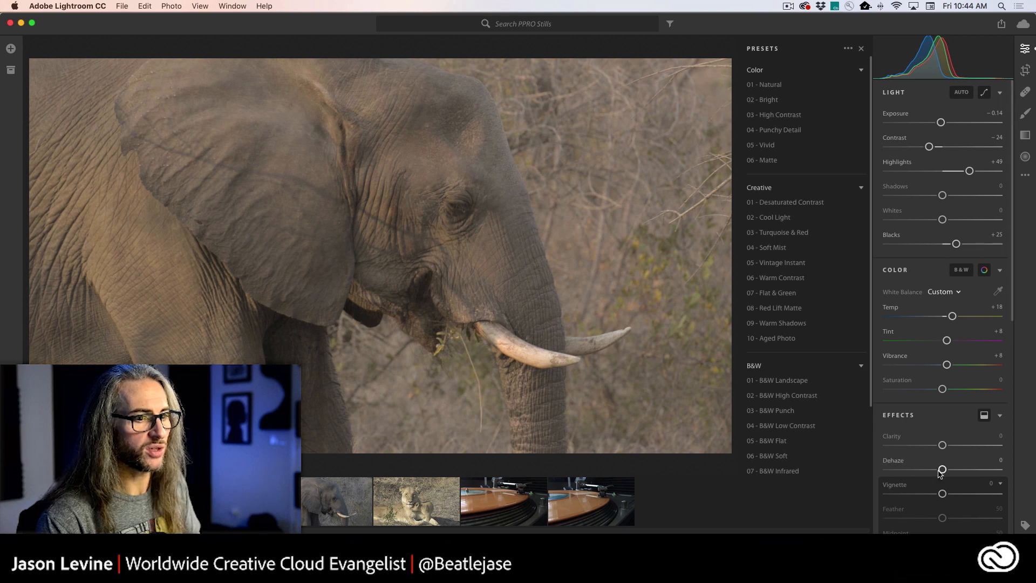
left_click_drag(943, 470, 984, 467)
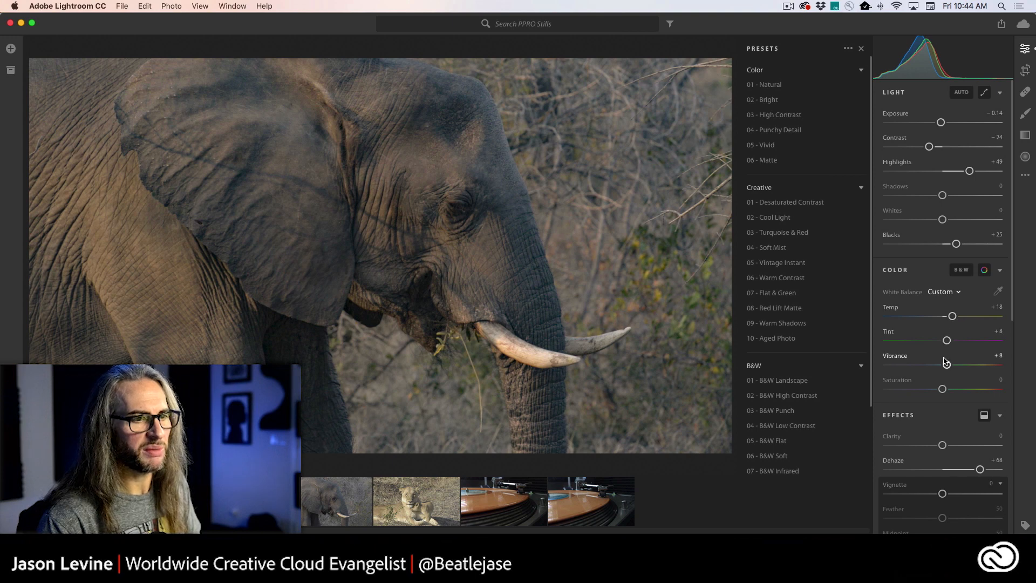
Set the elephant still's Saturation to +27, Tint to +16, Temp to +23, Contrast to -37 and Blacks to +5
left_click_drag(943, 389, 958, 390)
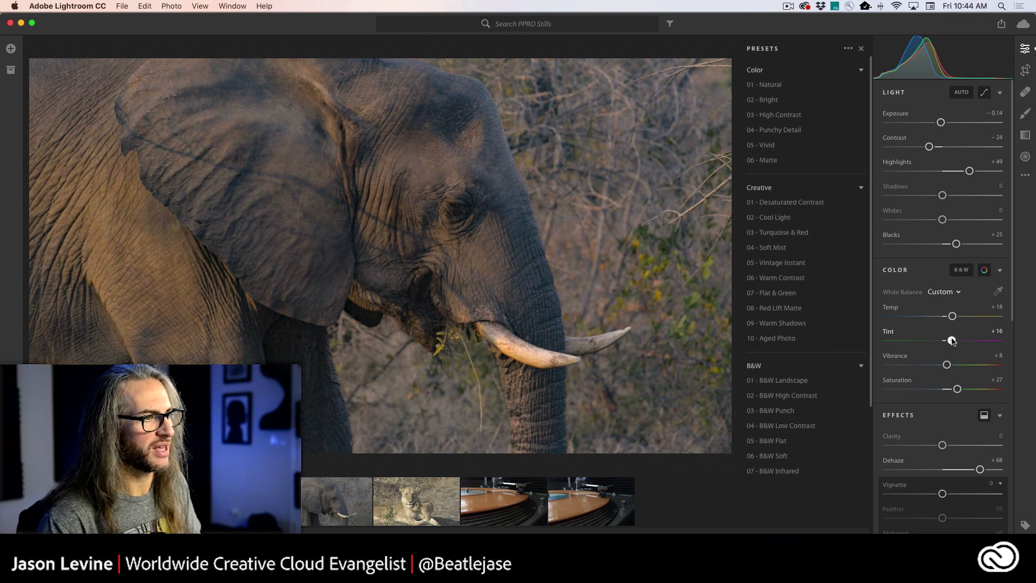
mouse_move(953, 341)
left_mouse_down()
mouse_move(960, 317)
mouse_move(951, 342)
left_mouse_up()
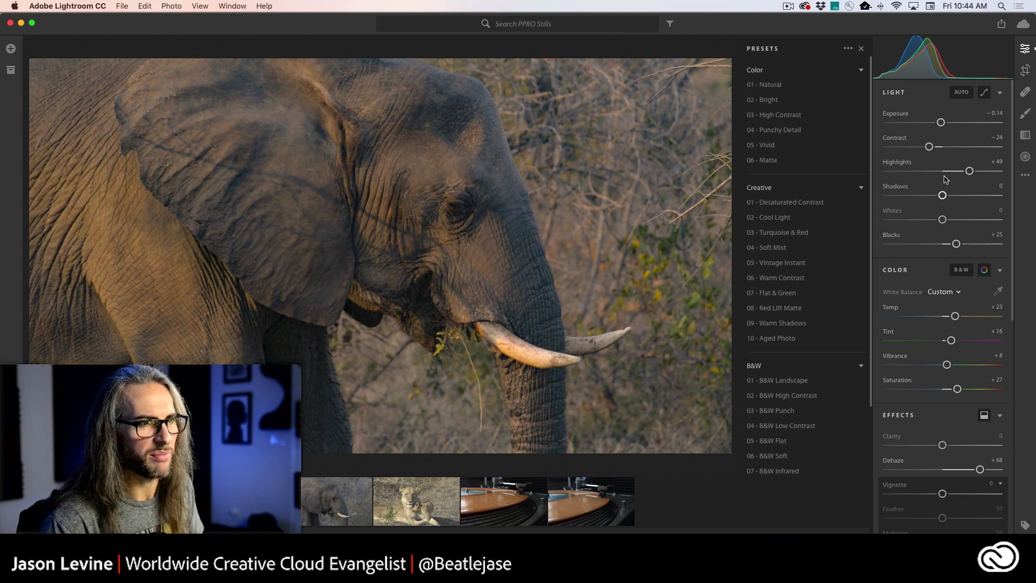
left_click_drag(929, 148, 922, 148)
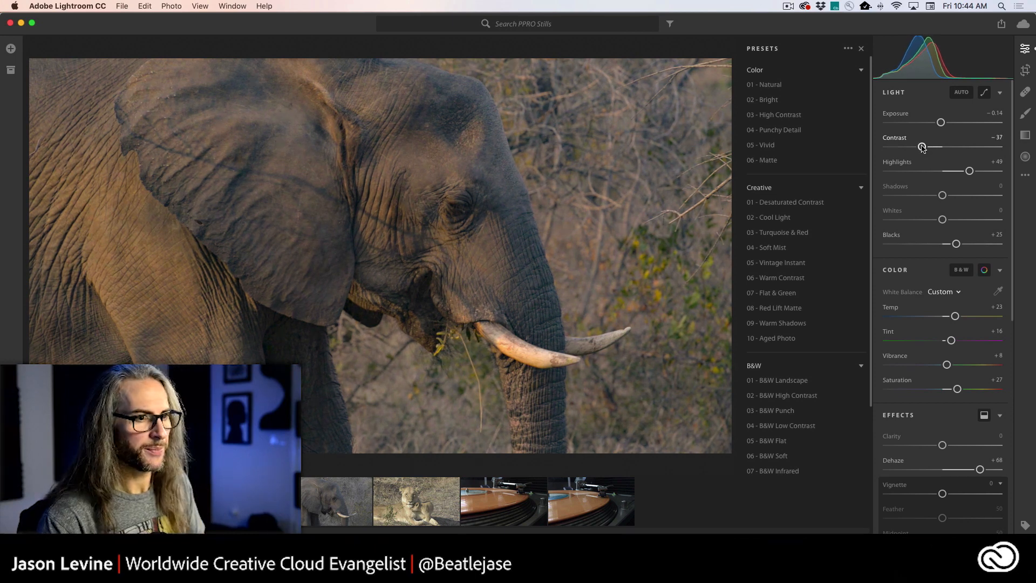
left_click_drag(955, 246, 945, 245)
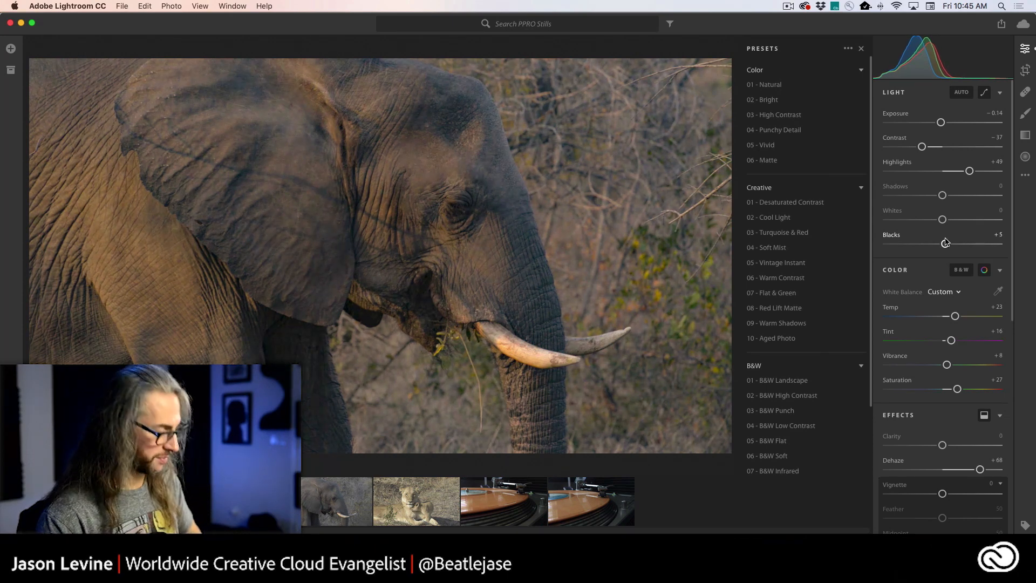
Switch to Premiere Pro, open the EGYPT sequence with the Lumetri Curves controls shown, and move the playhead to 00:00:01:12 on the pyramid clip
key("super+Tab")
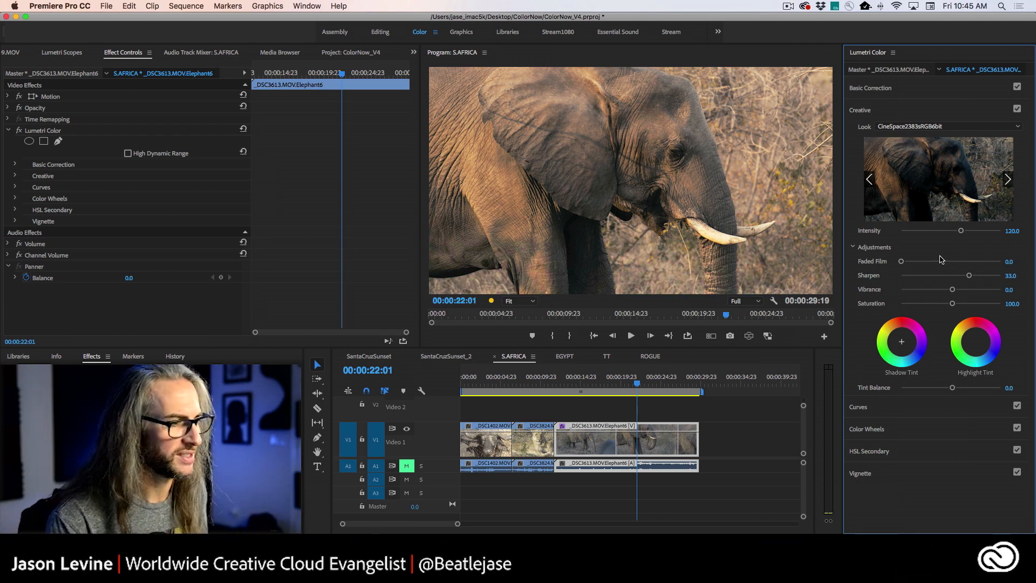
left_click(564, 357)
left_click(960, 406)
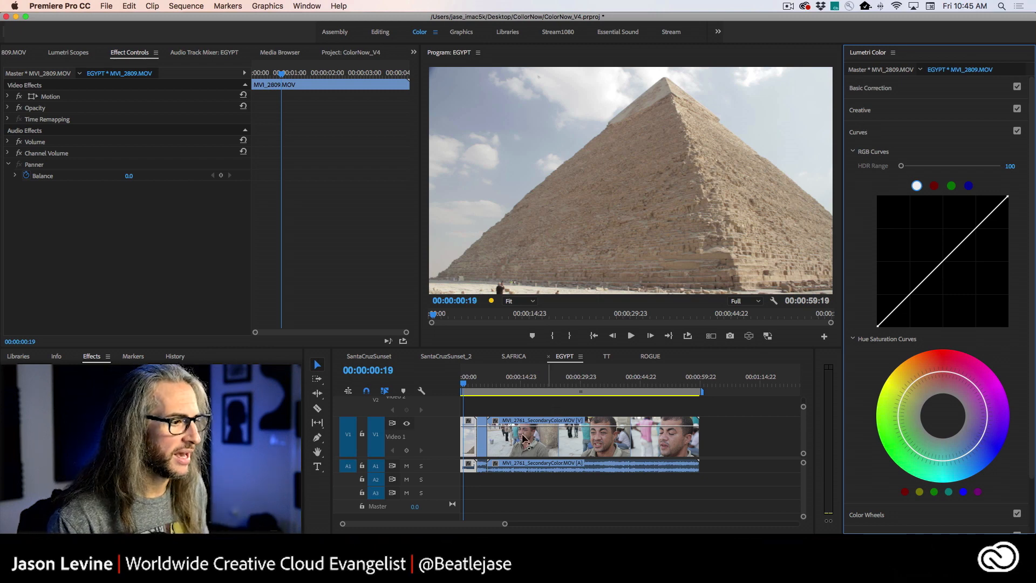
mouse_move(464, 384)
left_mouse_down()
mouse_move(556, 384)
mouse_move(467, 384)
left_mouse_up()
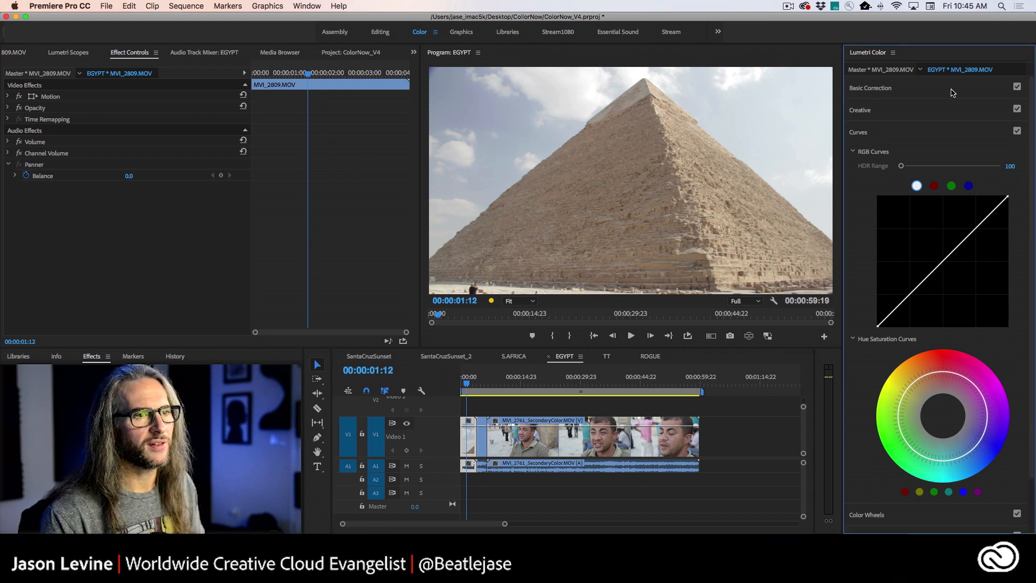
Set the Basic Correction Highlights of the first pyramid clip, MVI_2809.MOV, to -100
left_click(953, 92)
left_click(930, 94)
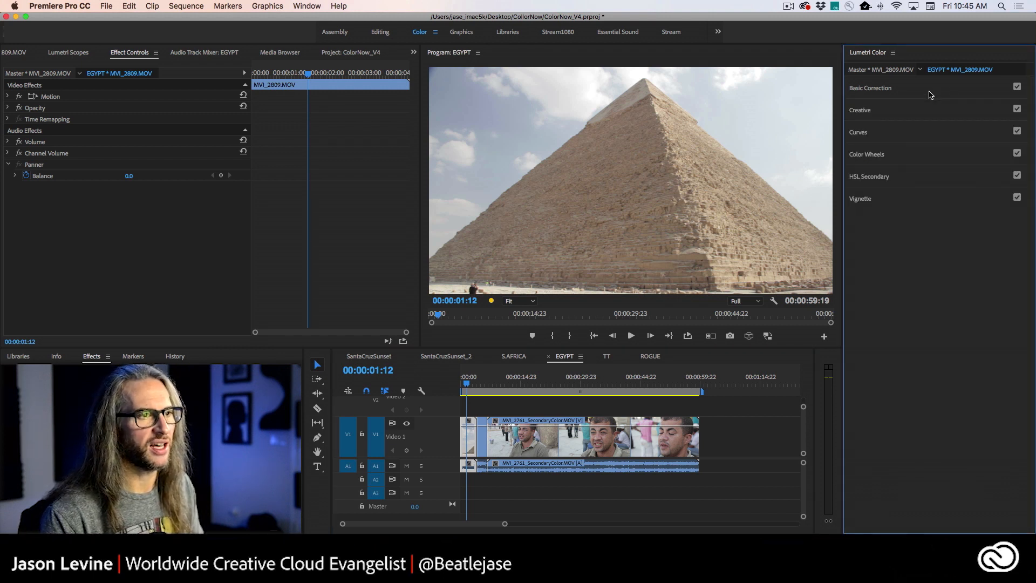
left_click(930, 94)
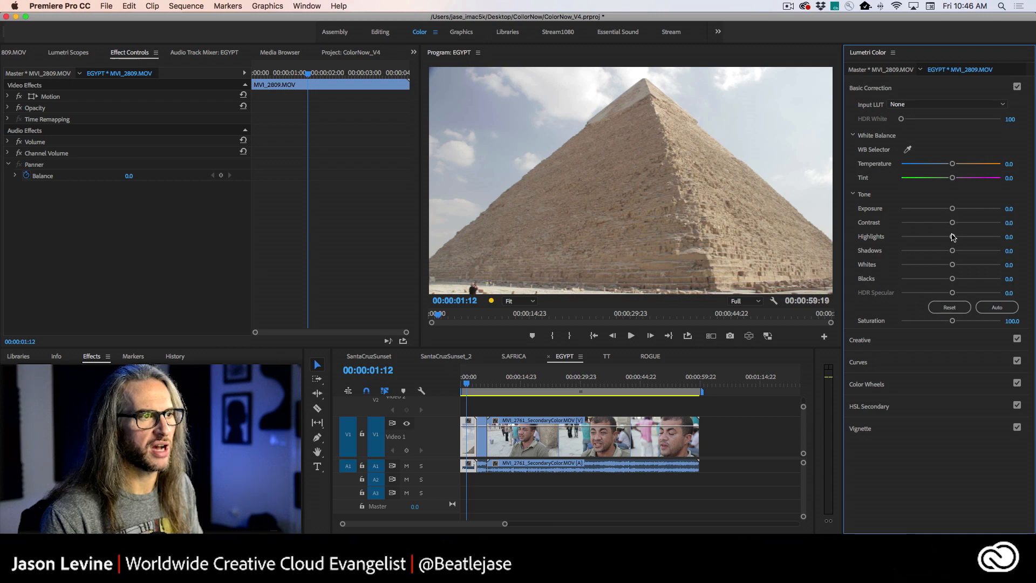
left_click_drag(953, 238, 895, 239)
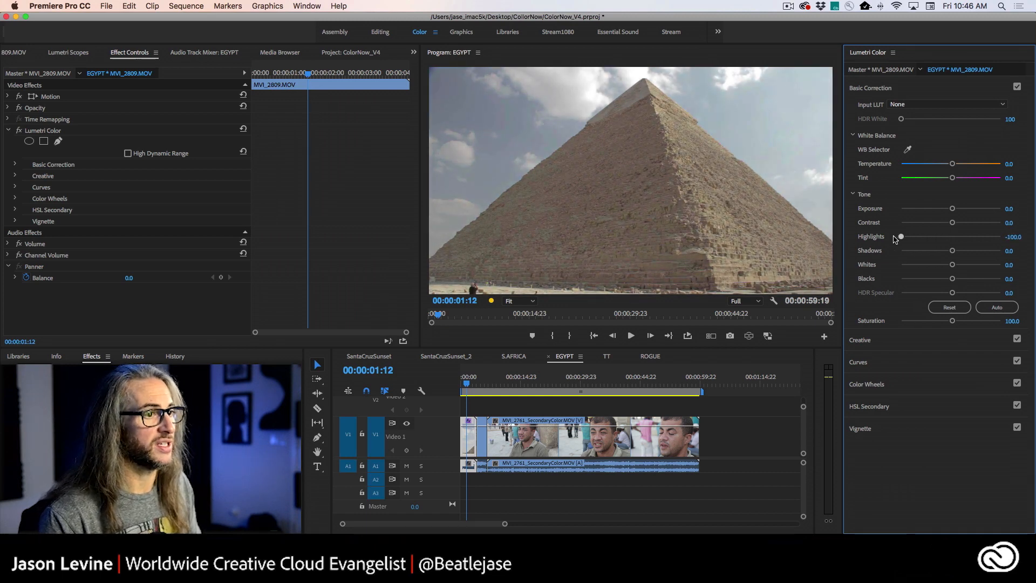
Apply the CineSpace2383sRGB6bit Creative look to the pyramid clip and set its Vibrance to 13.5
left_click(905, 340)
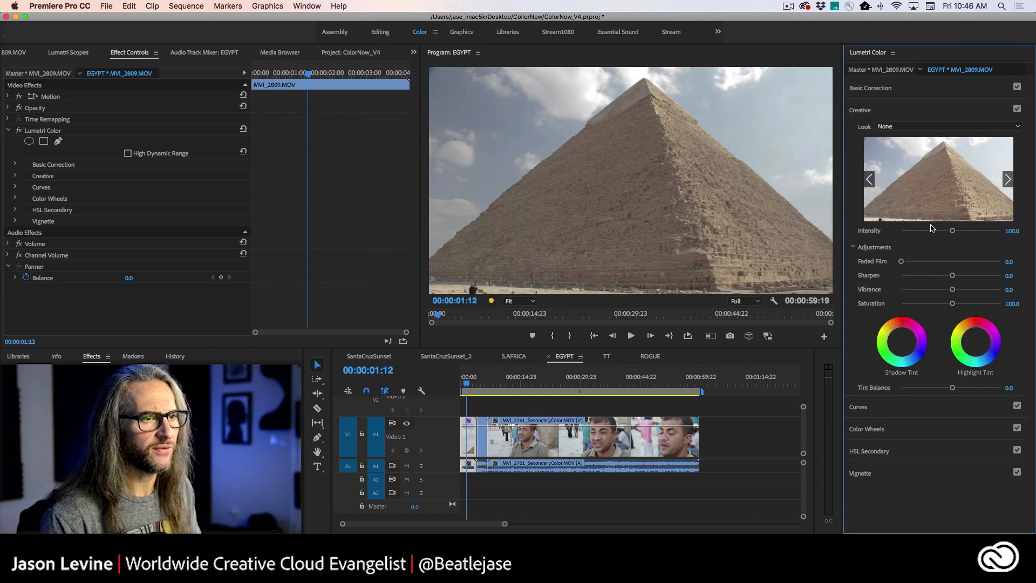
left_click(1008, 180)
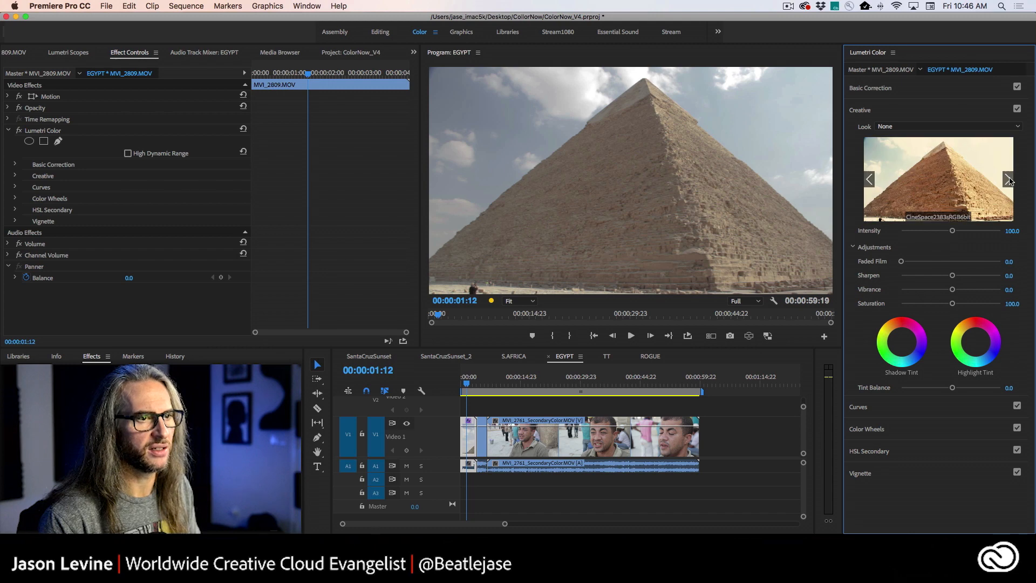
left_click(1010, 181)
left_click(870, 180)
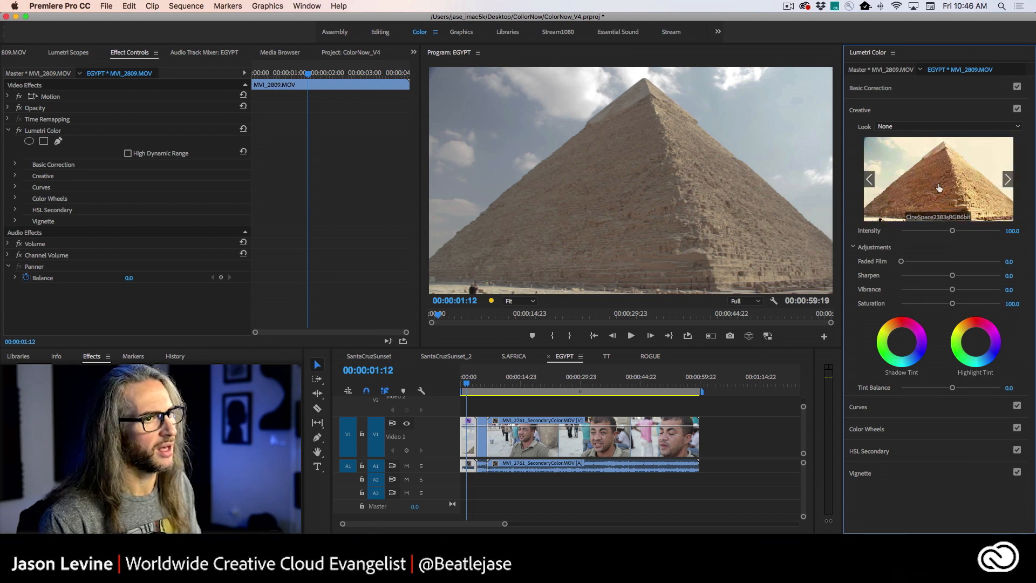
left_click(939, 191)
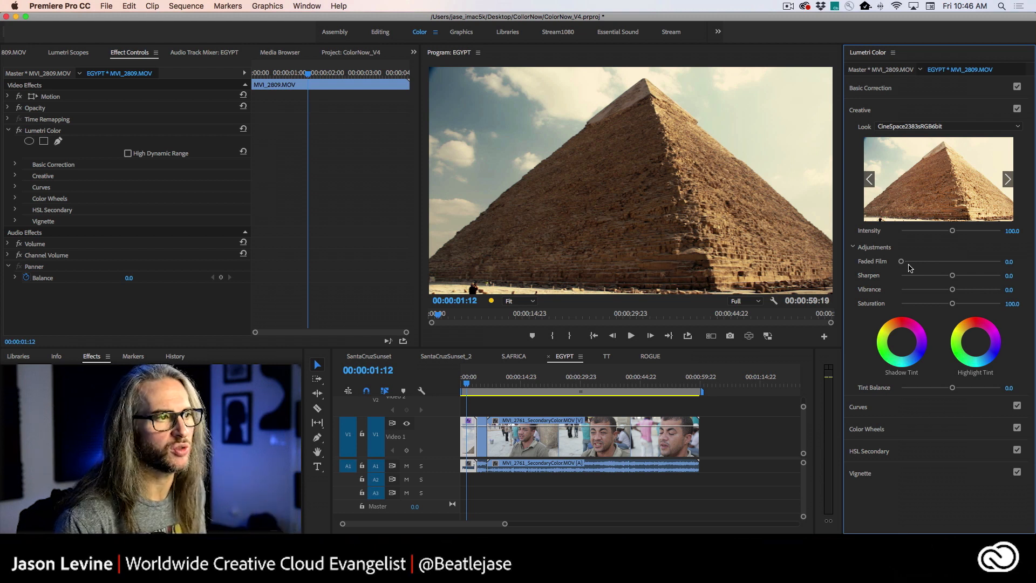
left_click_drag(954, 291, 958, 291)
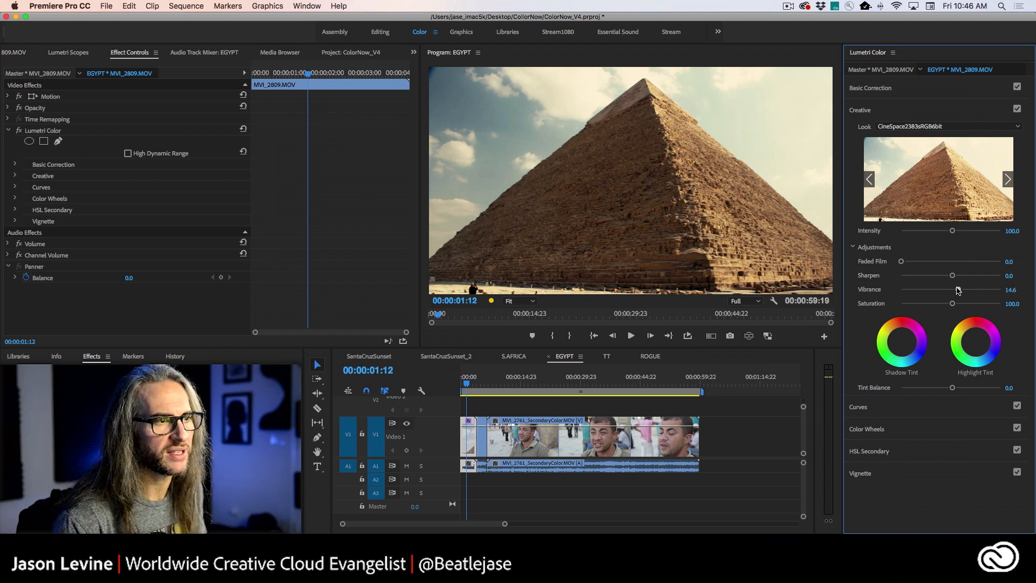
Set the pyramid clip's vignette Midpoint to 42.7, Roundness to -26.5 and Feather to 64.3, returning the Amount to 0 after trying -2.1
left_click(925, 474)
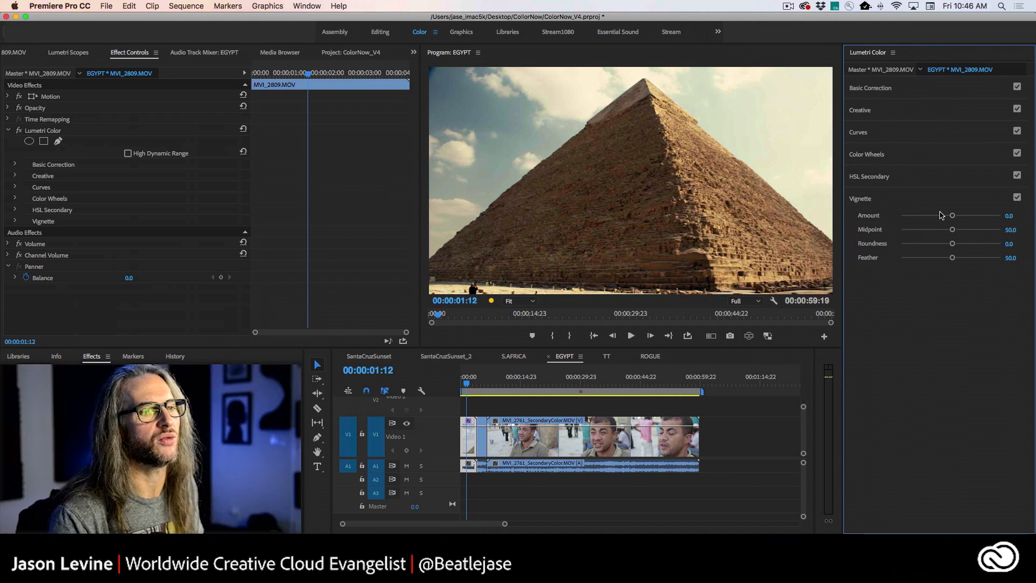
left_click_drag(953, 217, 916, 217)
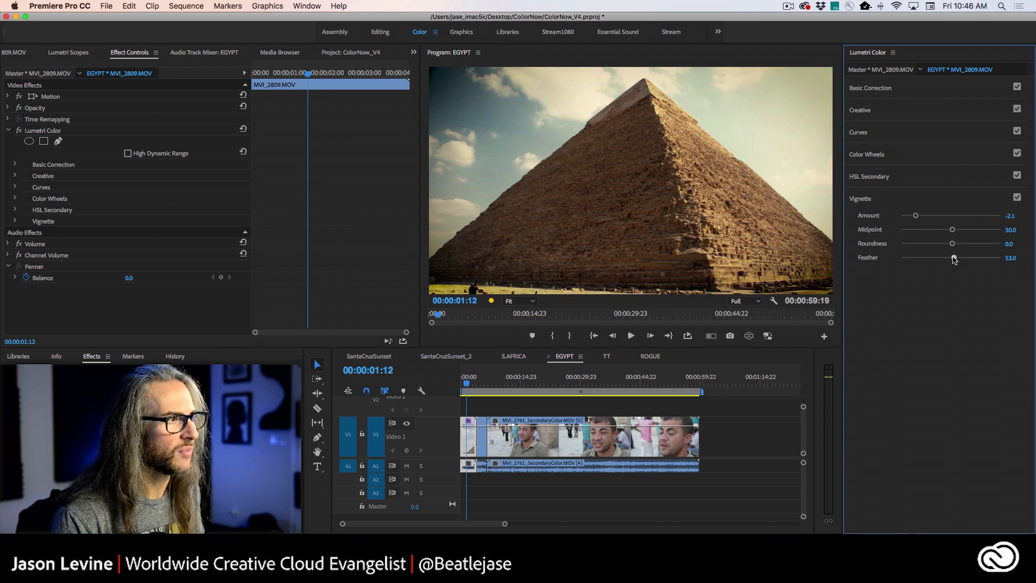
left_click_drag(954, 258, 952, 216)
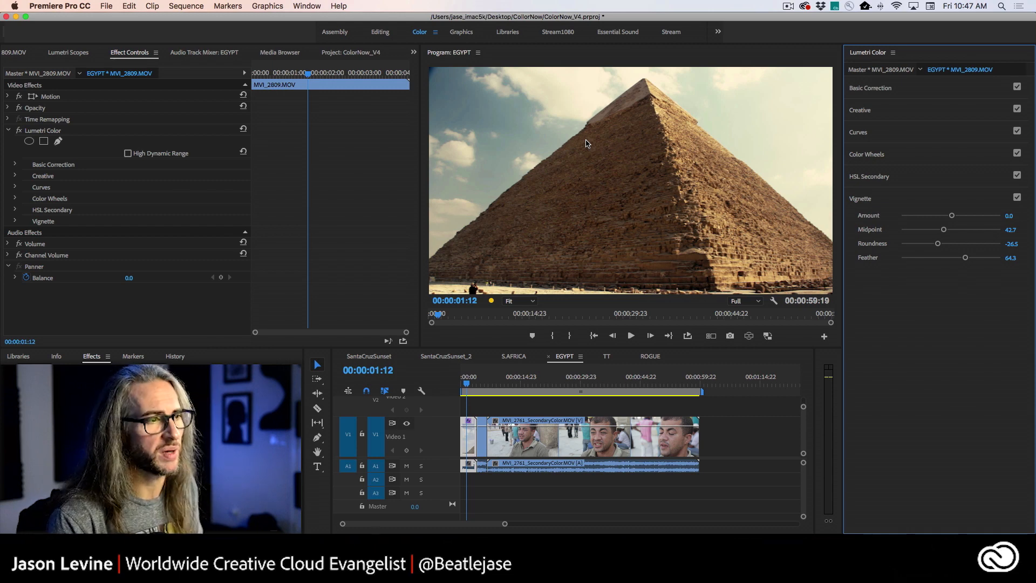
Play the graded pyramid clip, compare it with the Lumetri Color effect bypassed and enabled, and check it in the maximized Program monitor
left_click(461, 385)
key("space")
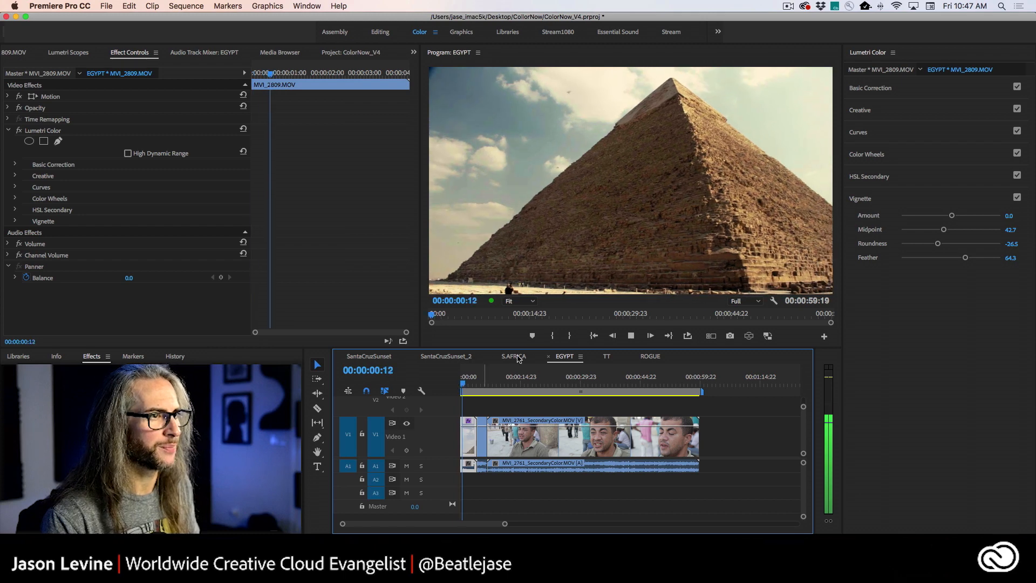
key("space")
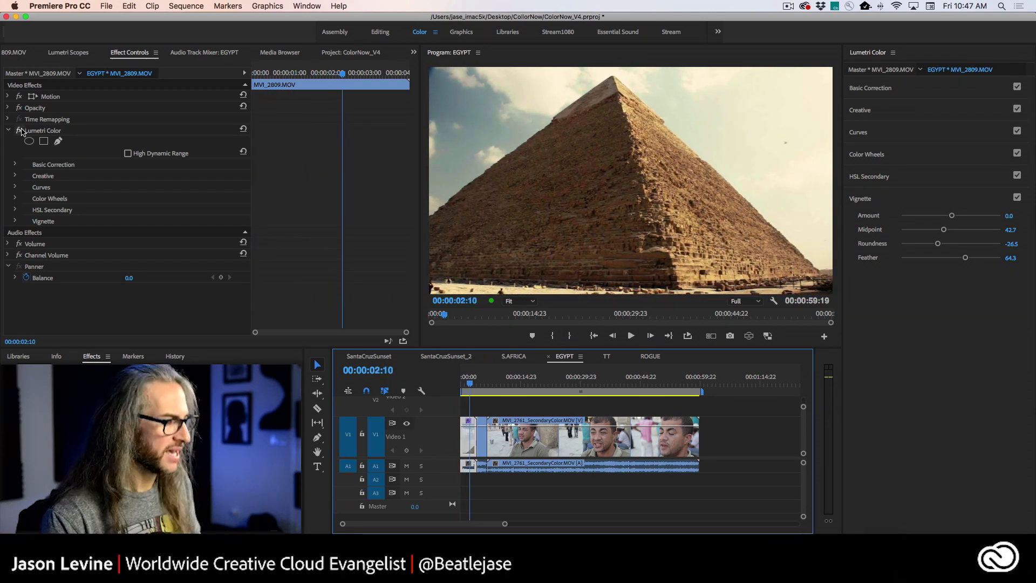
left_click(17, 131)
key("j")
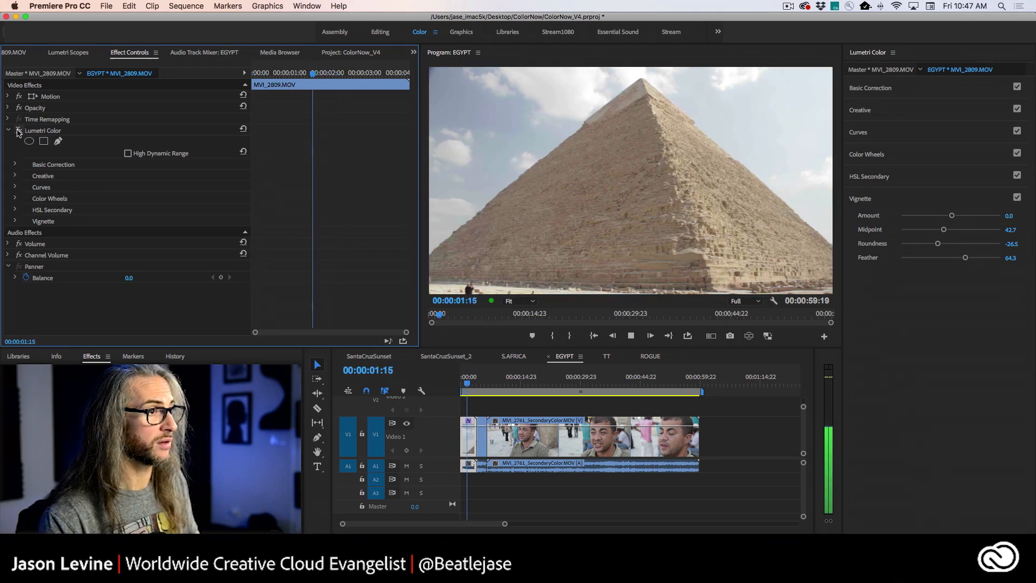
left_click(18, 131)
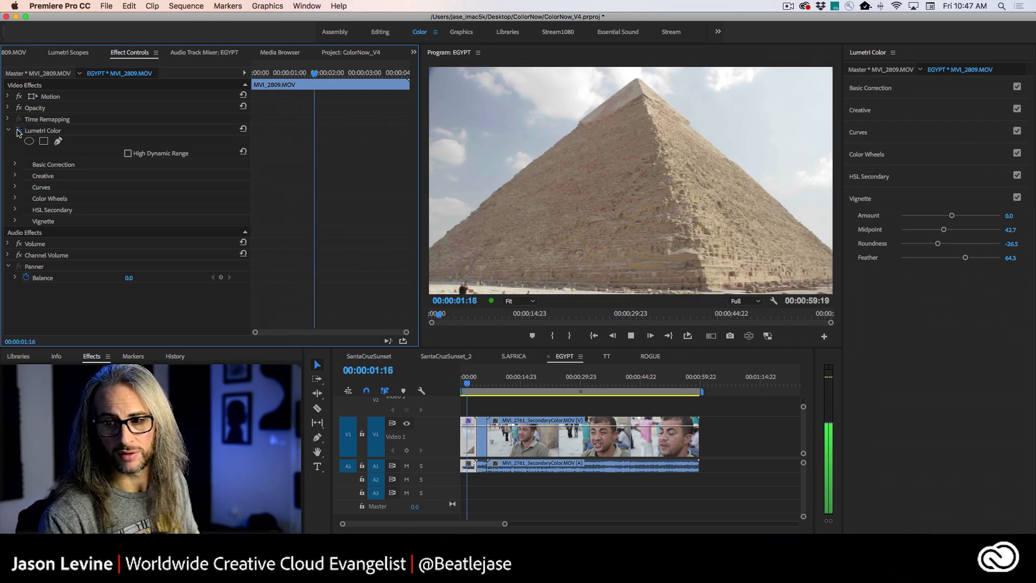
key("j")
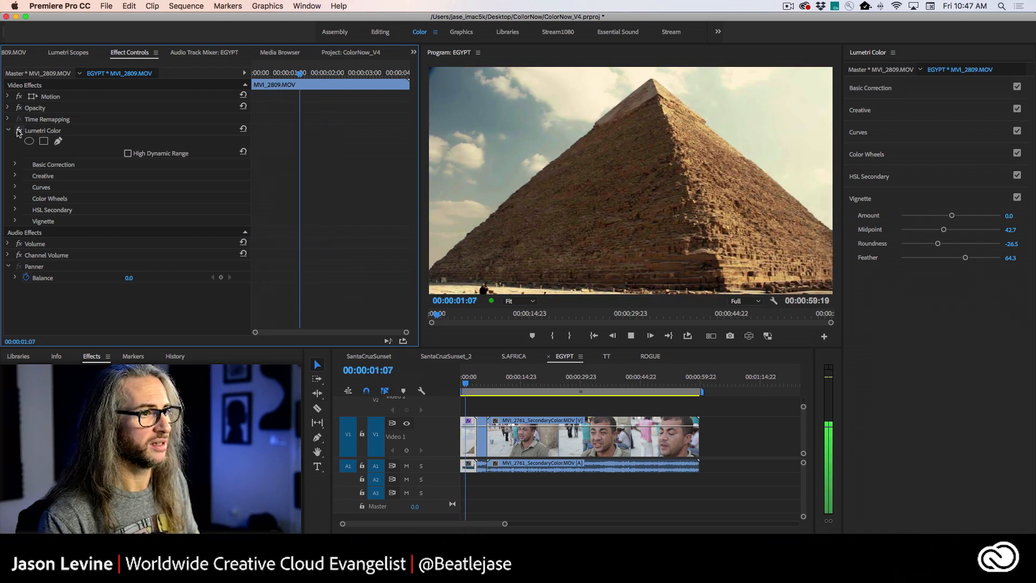
key("k")
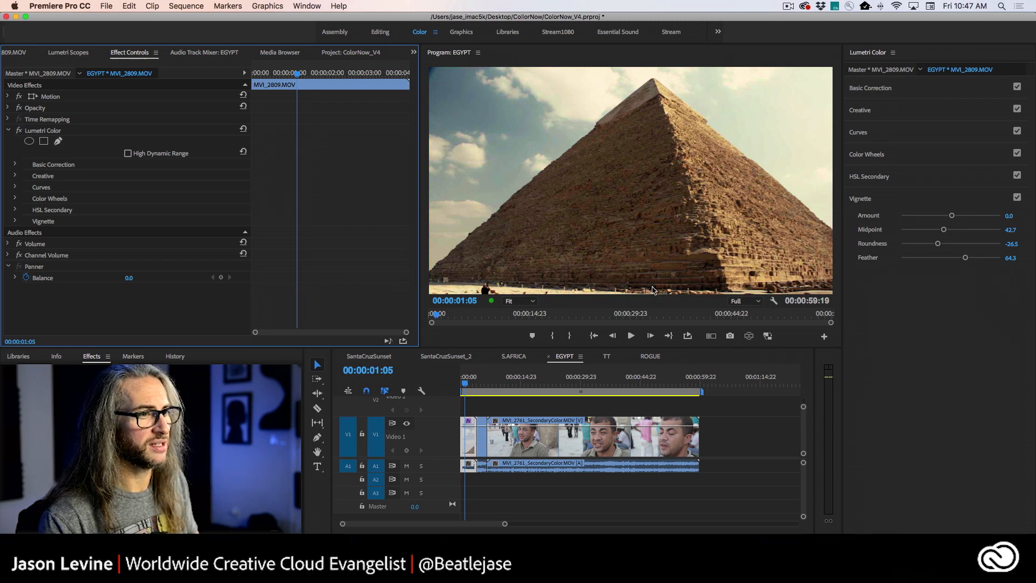
key("grave")
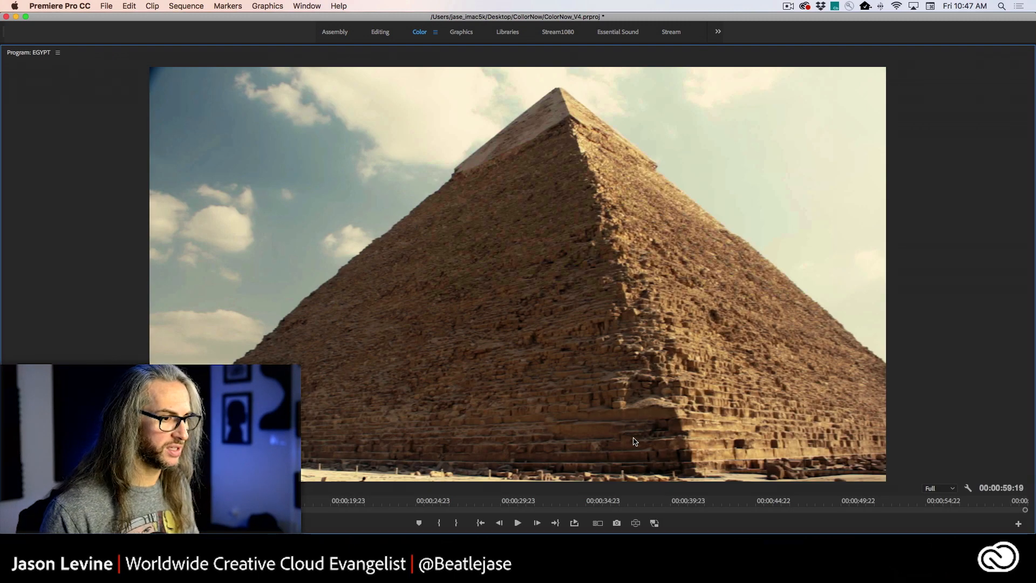
key("grave")
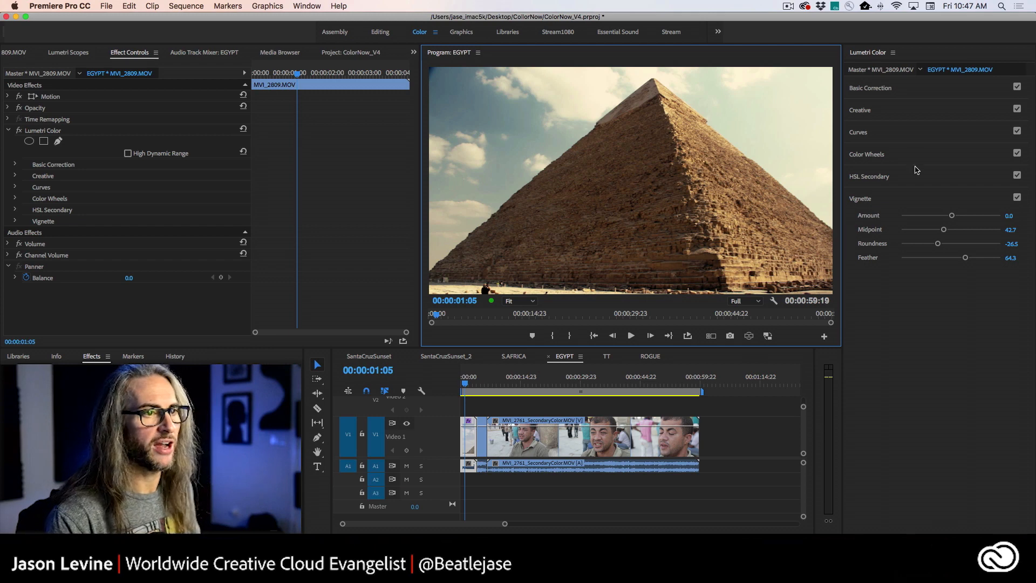
Set the pyramid clip's Creative Sharpen to 17.8
left_click(909, 134)
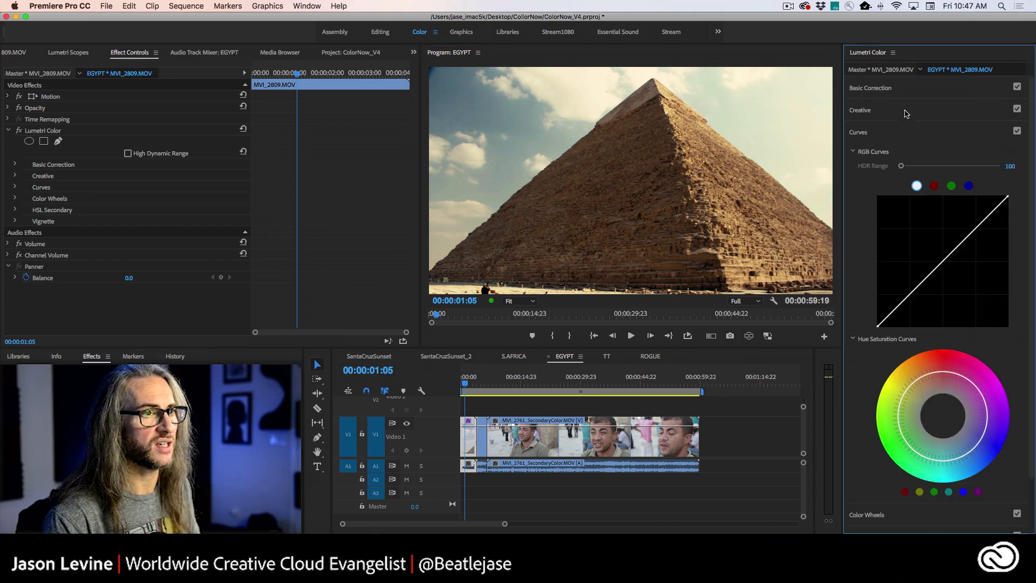
left_click(906, 111)
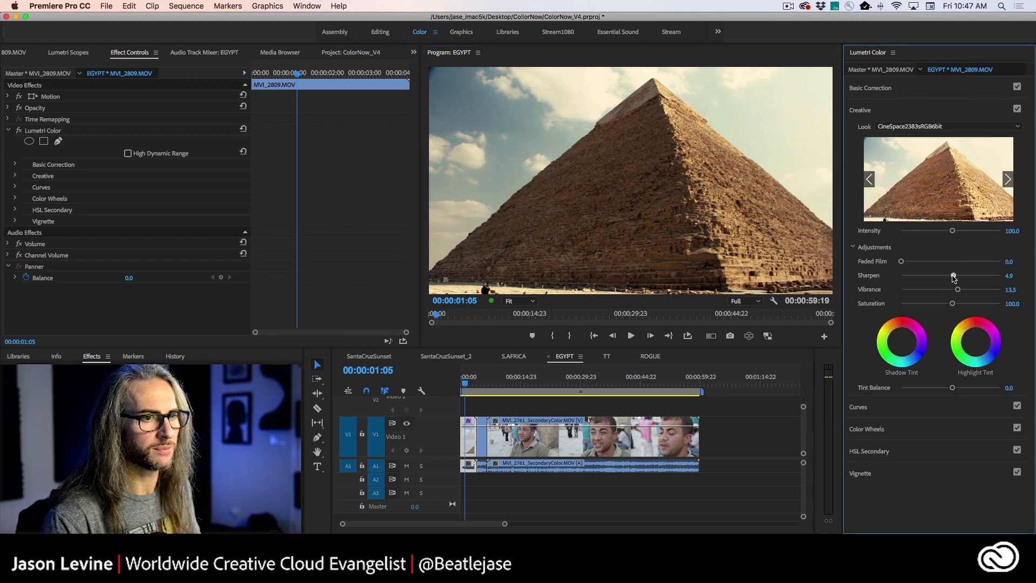
left_click_drag(954, 277, 961, 277)
Review the sharpened pyramid clip in the maximized Program monitor and compare it with the ungraded second pyramid clip, ending at 00:00:01:18
key("grave")
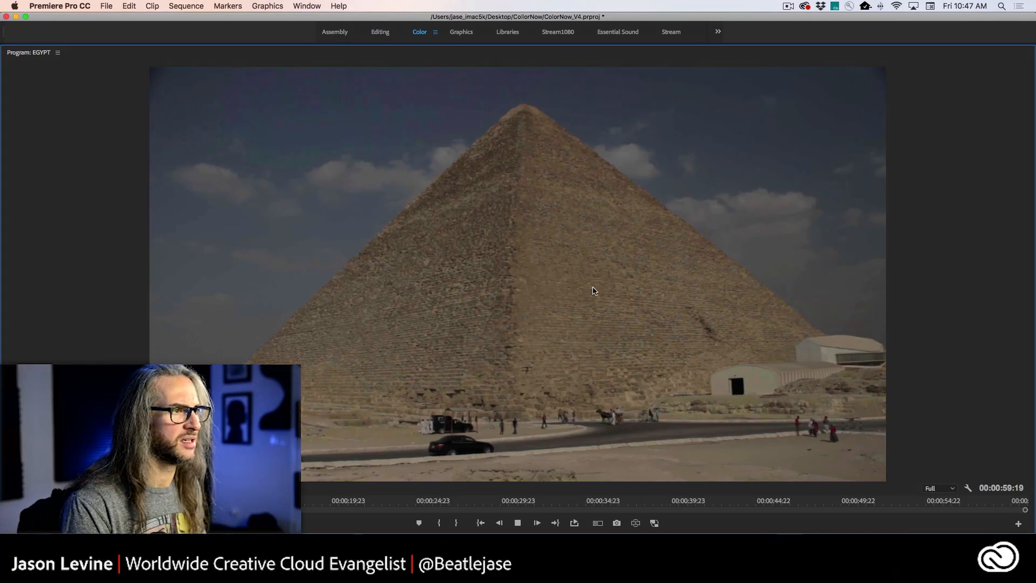
key("grave")
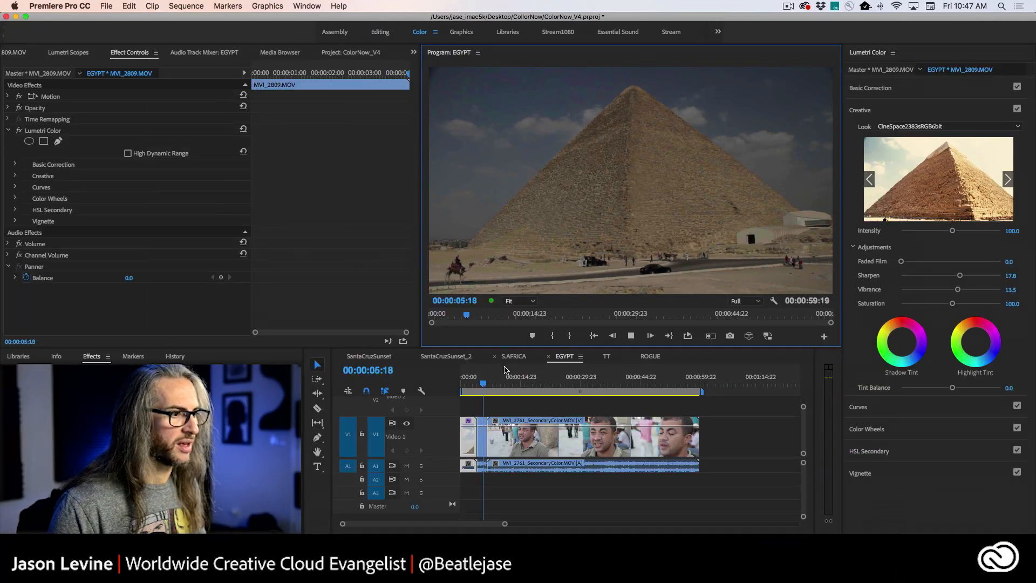
left_click_drag(481, 386, 475, 387)
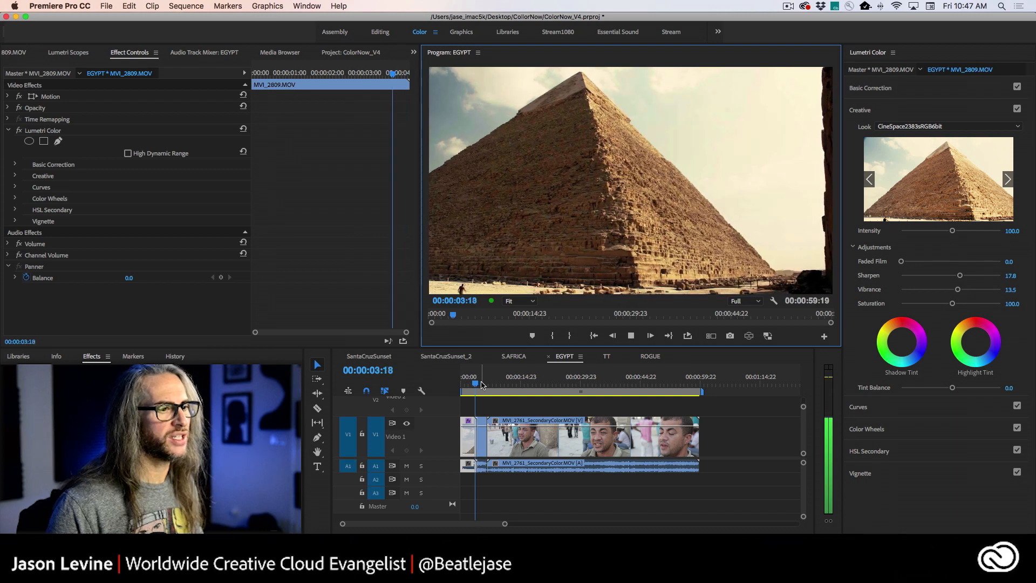
left_click(476, 385)
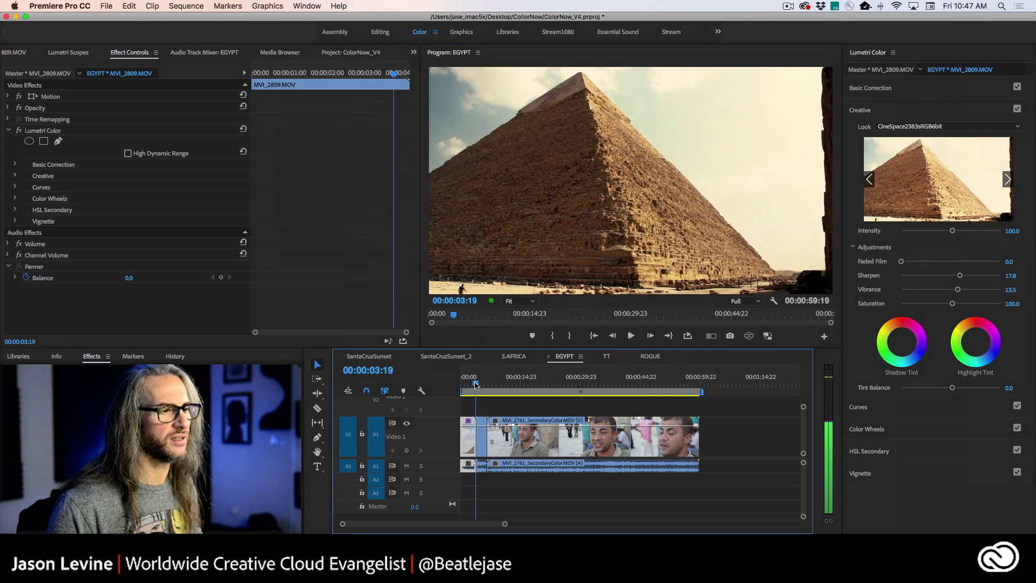
left_click_drag(476, 384, 467, 384)
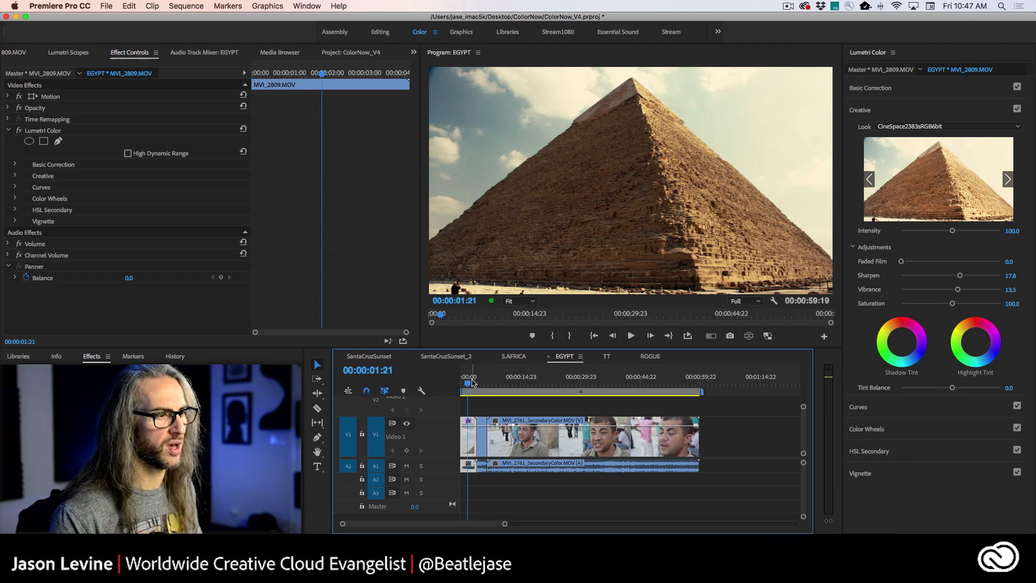
left_click(475, 383)
left_click_drag(476, 383, 483, 383)
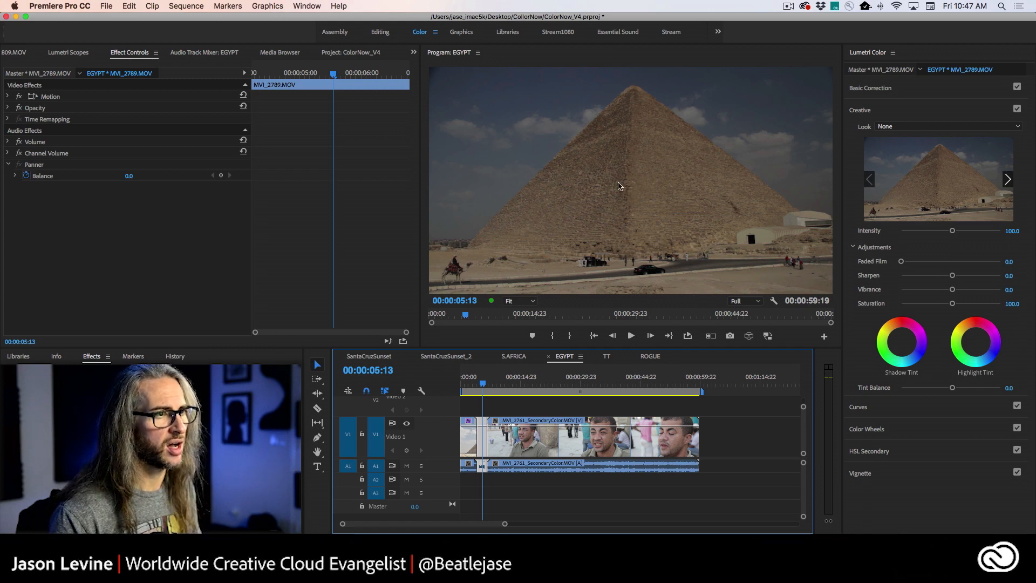
left_click(467, 382)
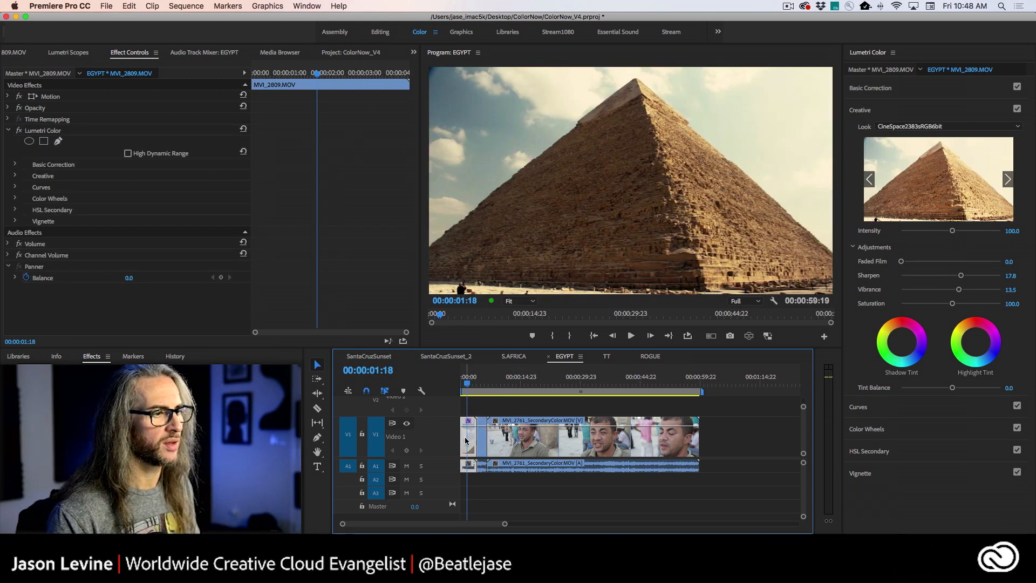
Copy the first pyramid clip's attributes and paste only its Lumetri Color effect, without Opacity, onto the other clips in the EGYPT sequence
right_click(467, 439)
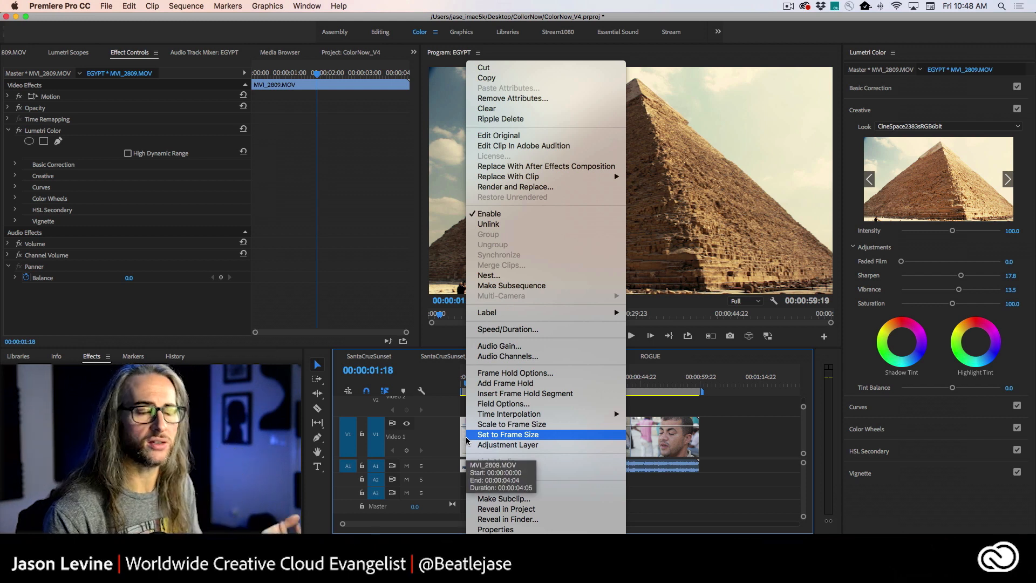
left_click(526, 79)
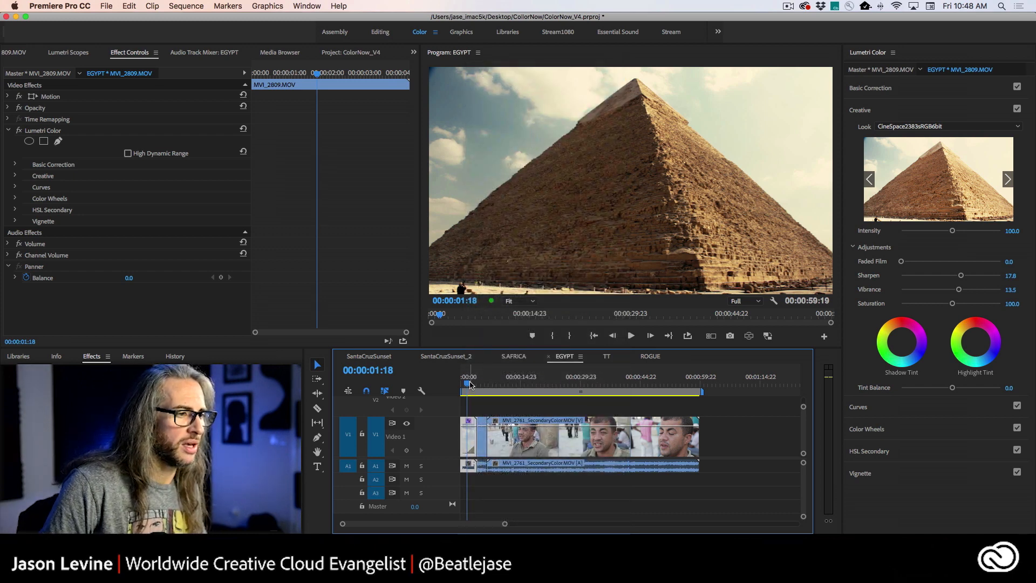
left_click_drag(731, 432, 482, 449)
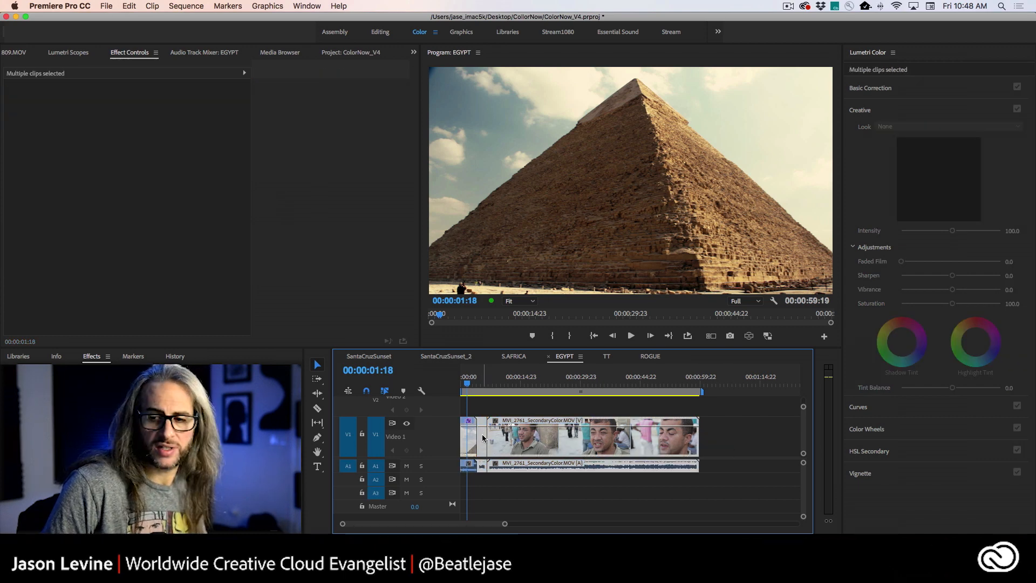
right_click(484, 438)
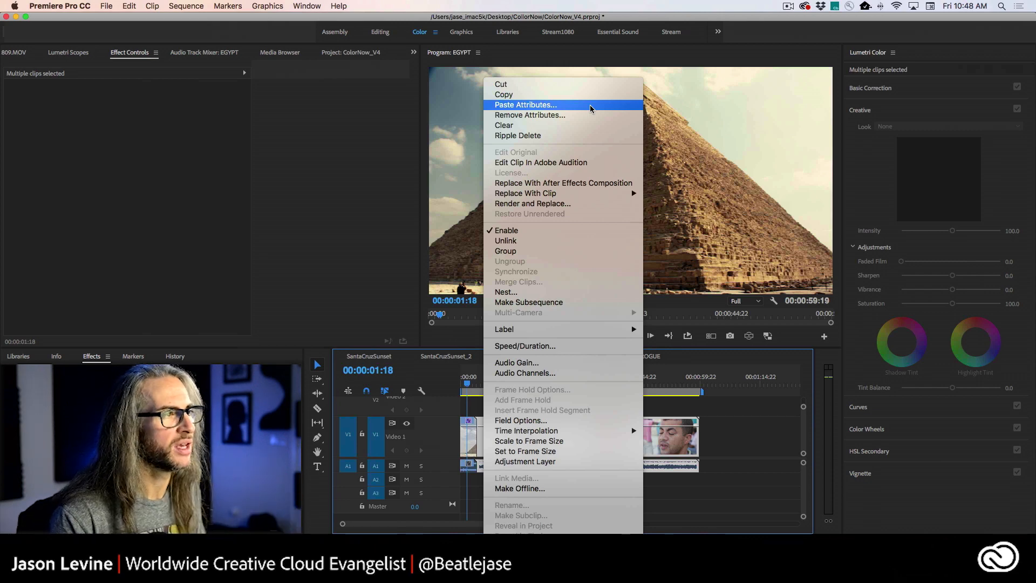
left_click(591, 109)
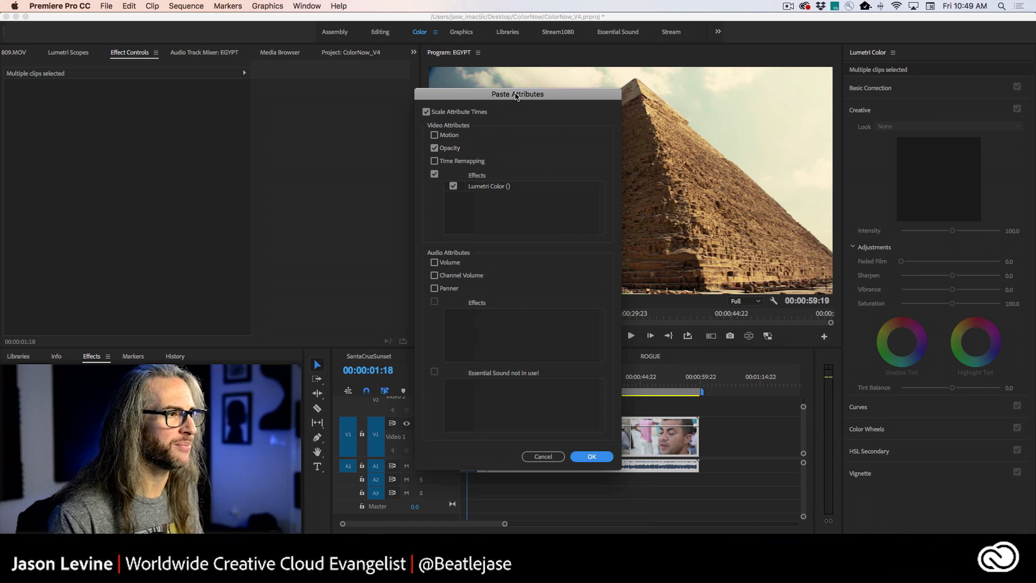
left_click_drag(515, 96, 663, 81)
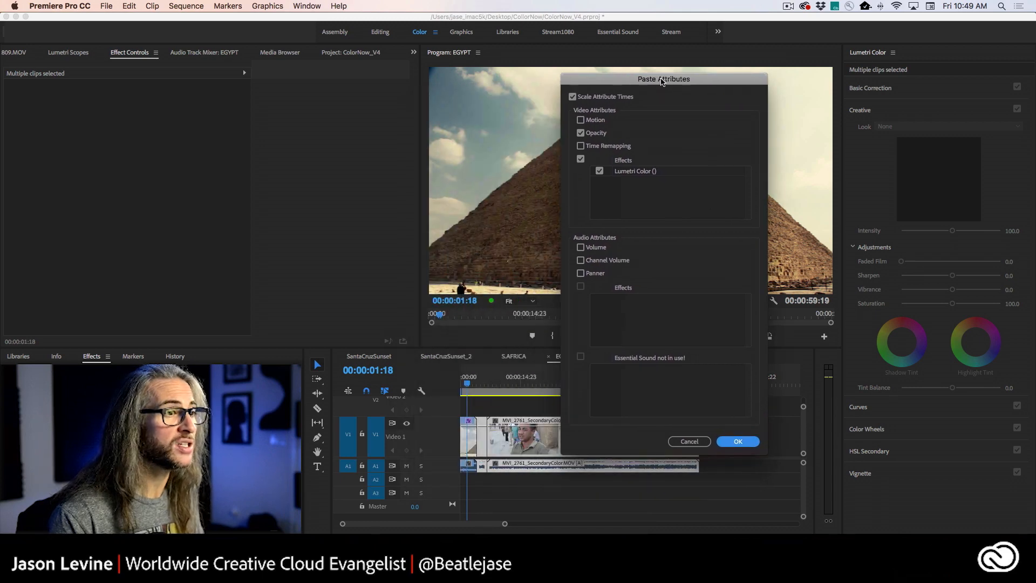
left_click(581, 136)
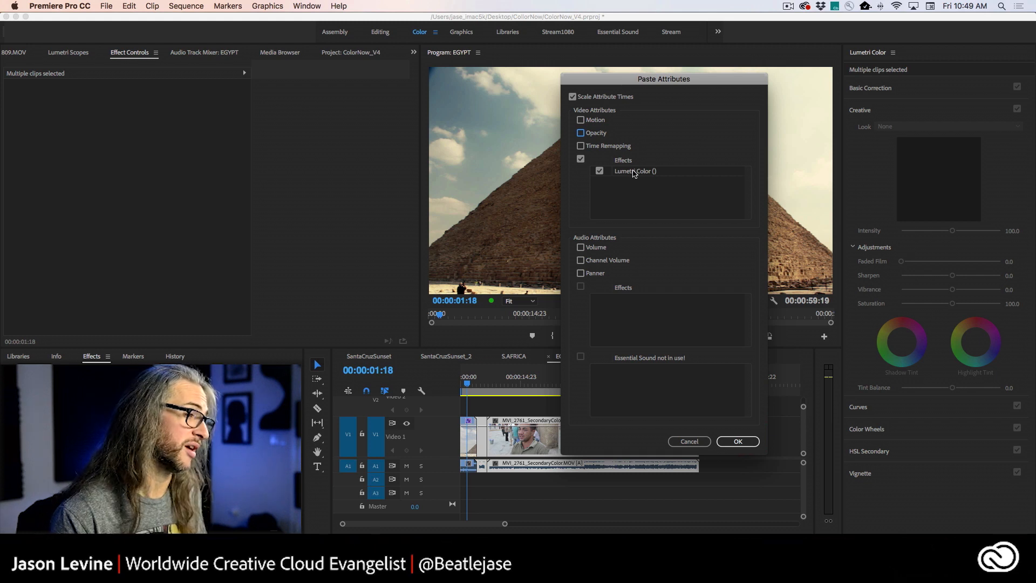
left_click(739, 442)
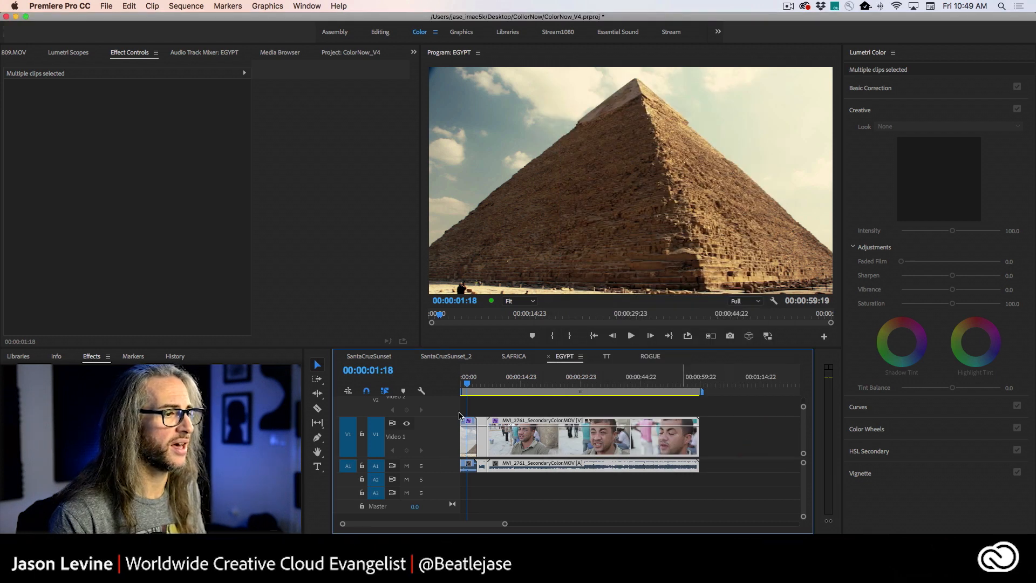
On the second pyramid clip, set Exposure to 2.6, raise the Highlights, and reduce the Creative look's Intensity to 60.5
left_click(472, 385)
left_click_drag(471, 385, 483, 385)
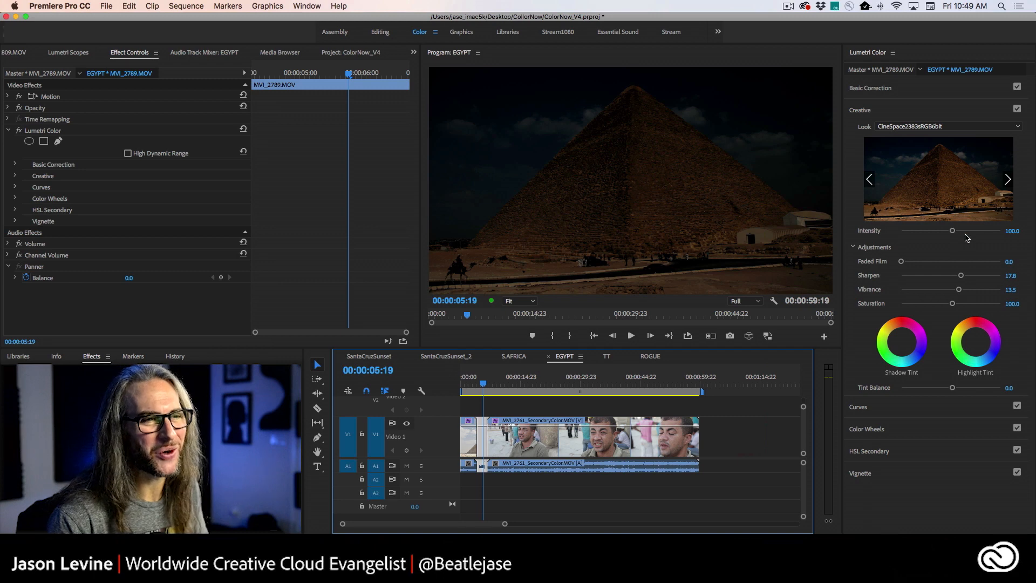
mouse_move(953, 232)
left_mouse_down()
mouse_move(926, 232)
mouse_move(944, 233)
left_mouse_up()
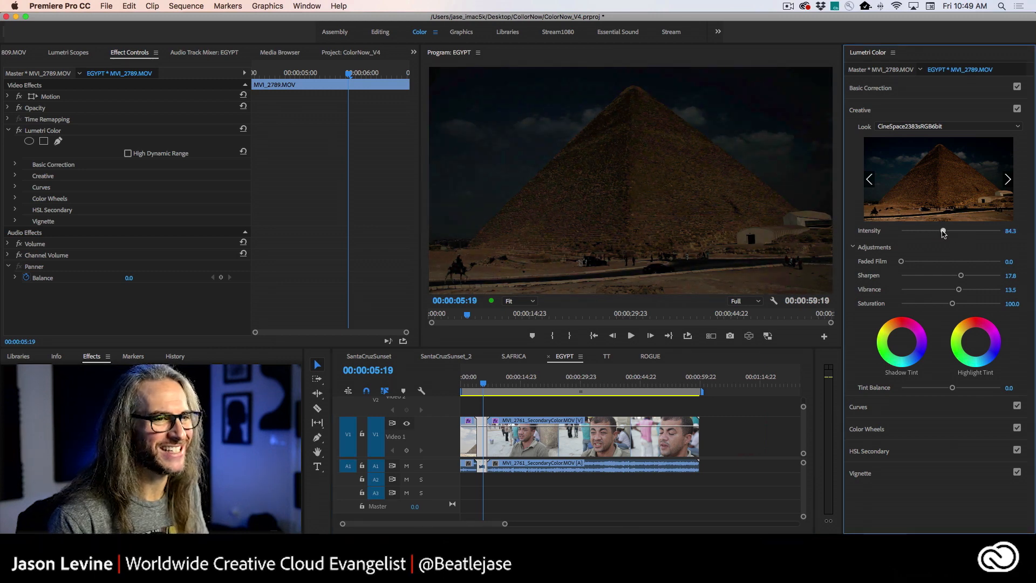
left_click(946, 88)
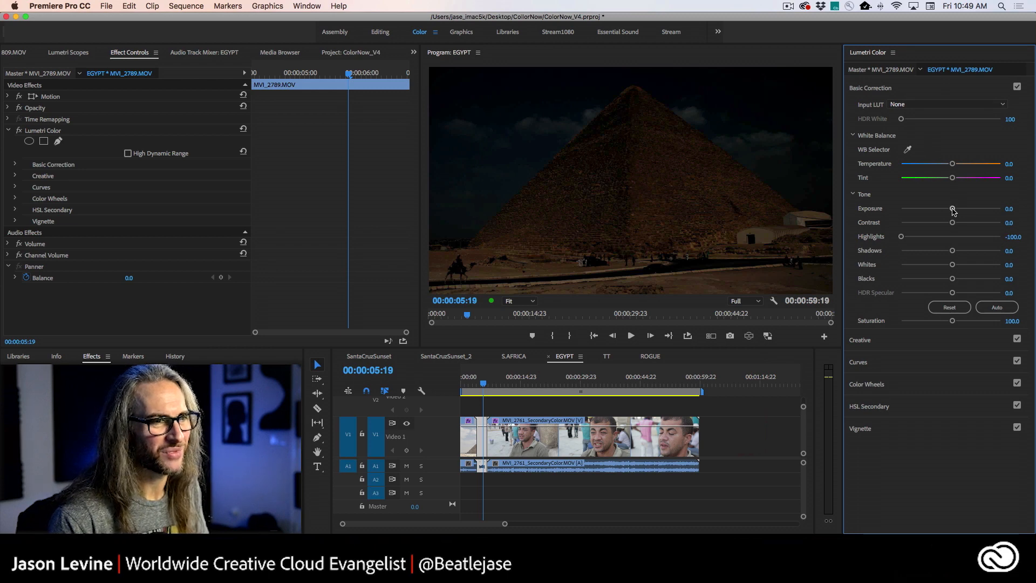
left_click_drag(953, 208, 975, 207)
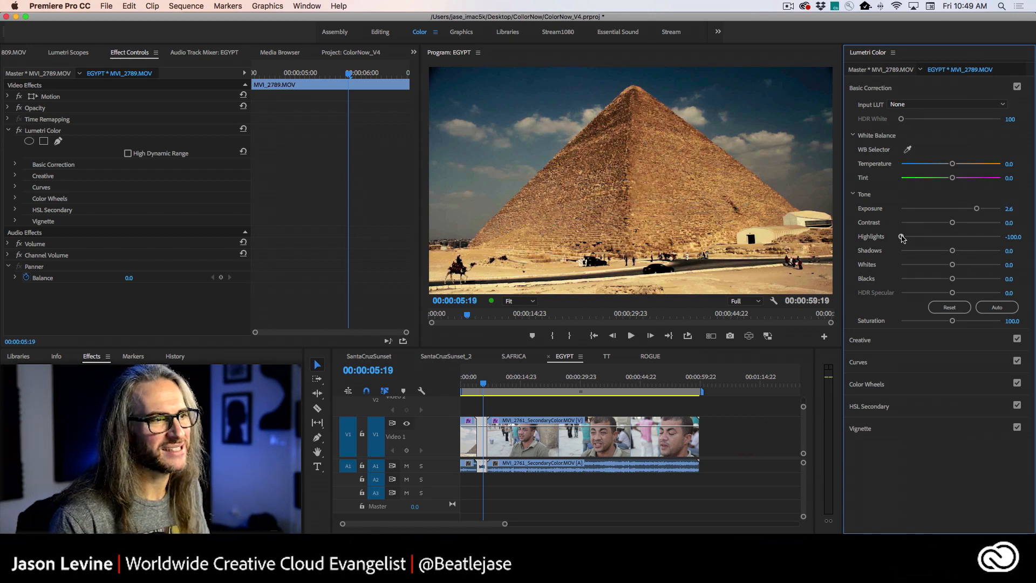
left_click_drag(903, 238, 949, 231)
left_click(920, 341)
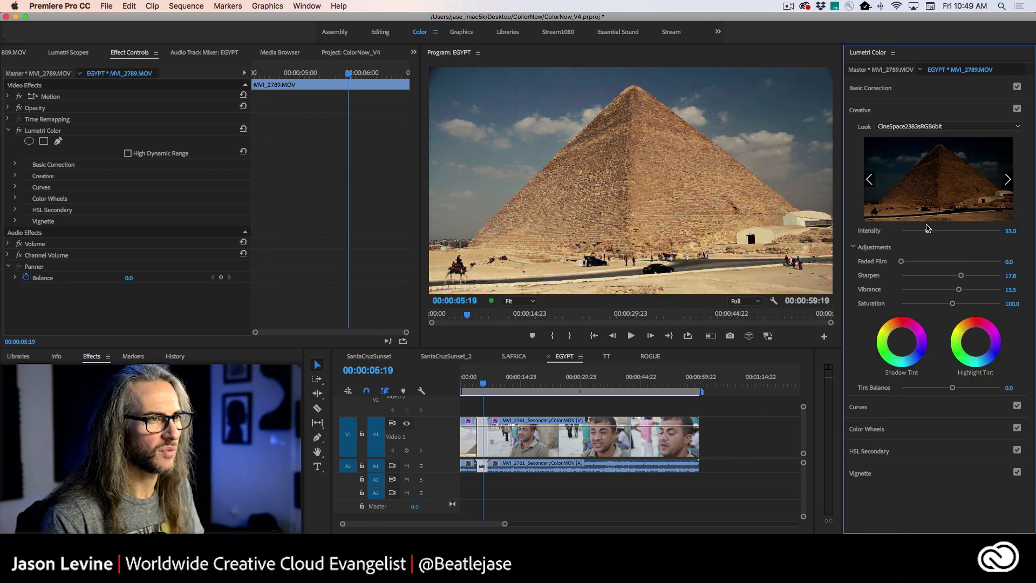
left_click_drag(928, 228, 929, 228)
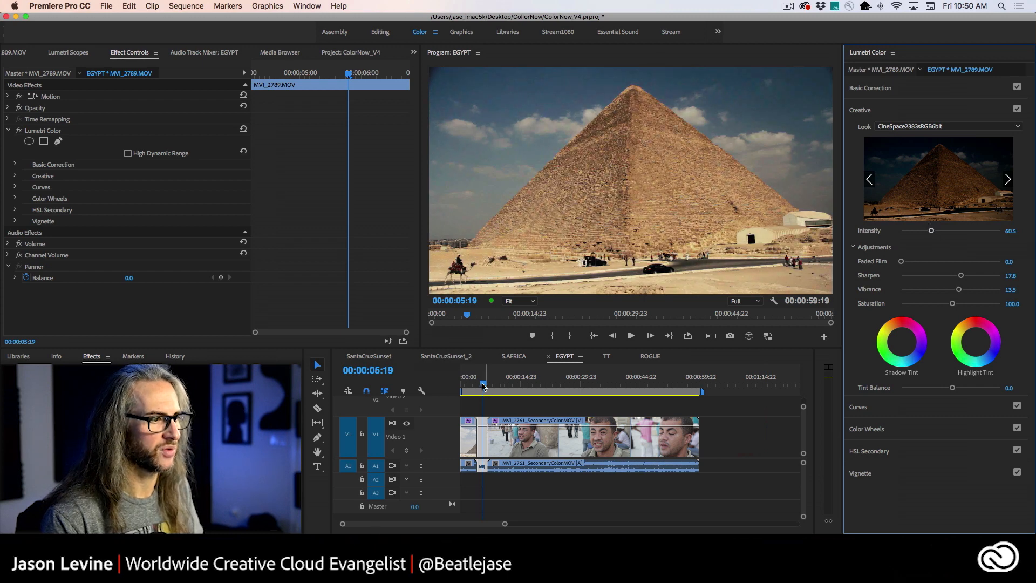
Go back to the start of the sequence and review the first pyramid clip against the corrected second one
mouse_move(484, 384)
left_mouse_down()
mouse_move(471, 384)
mouse_move(480, 382)
left_mouse_up()
left_click(463, 382)
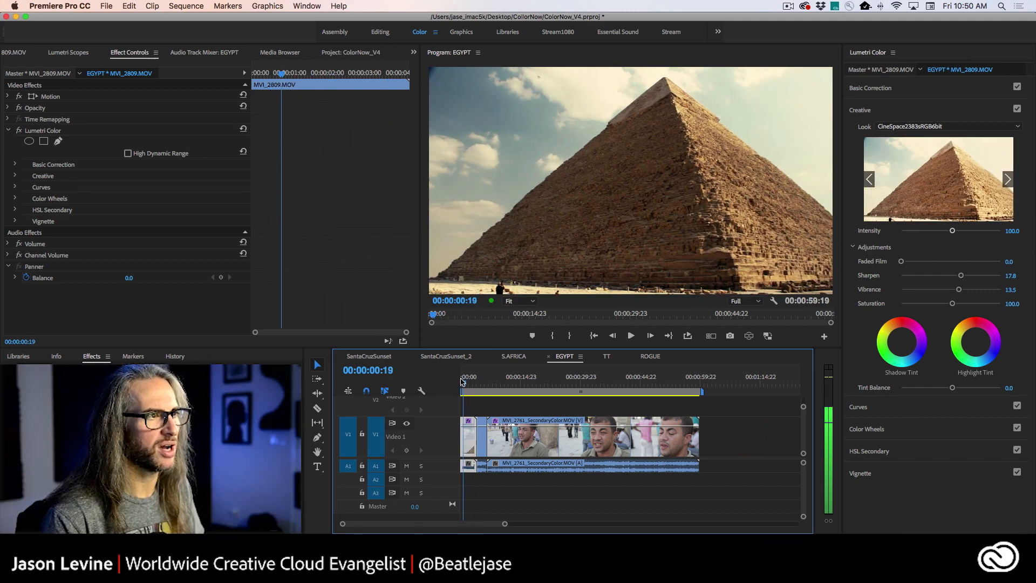
left_click(463, 382)
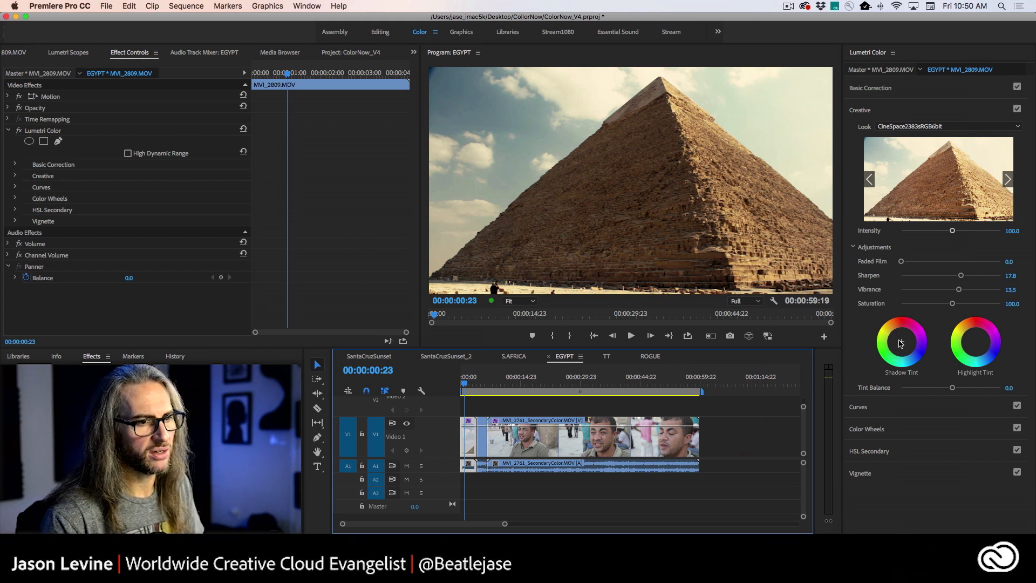
Try slight Shadow Tint and Highlight Tint adjustments near neutral on the first pyramid clip's Creative color wheels
left_click(901, 343)
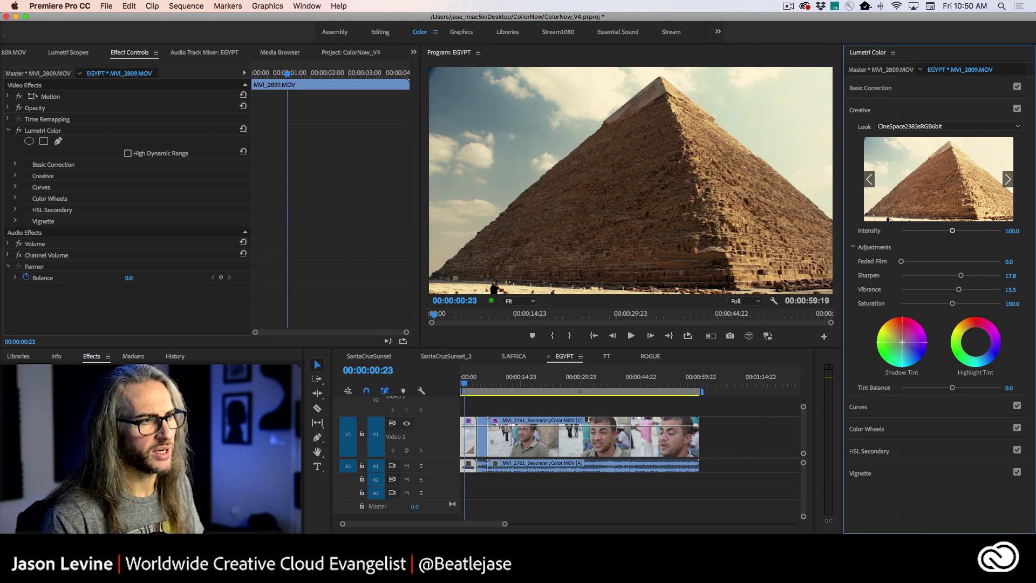
left_click_drag(903, 343, 901, 342)
left_click_drag(981, 345, 978, 342)
Return to the second pyramid clip, save the project, and set the clip's Creative Faded Film to 16.2
left_click_drag(464, 385, 493, 385)
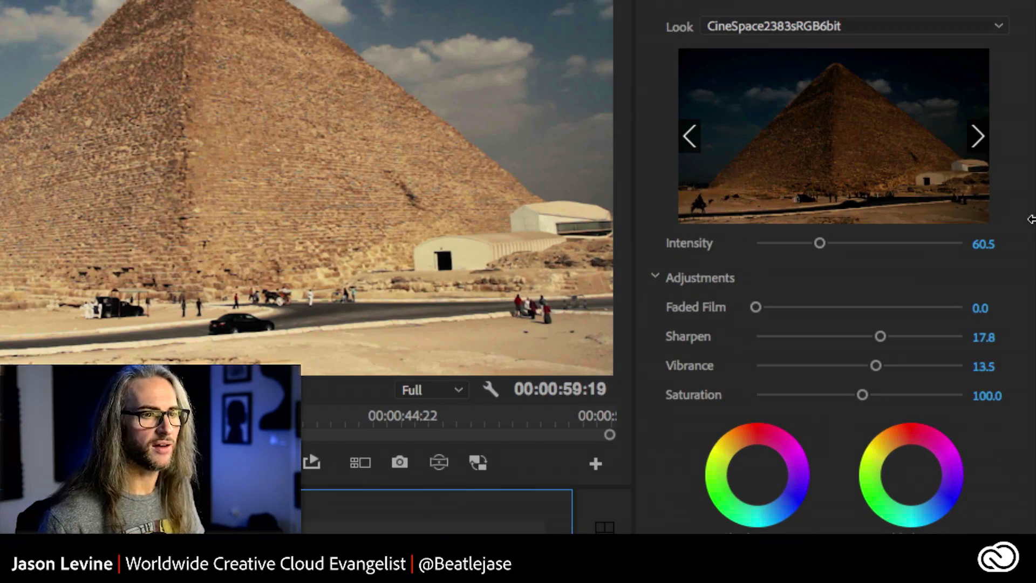
key("super+s")
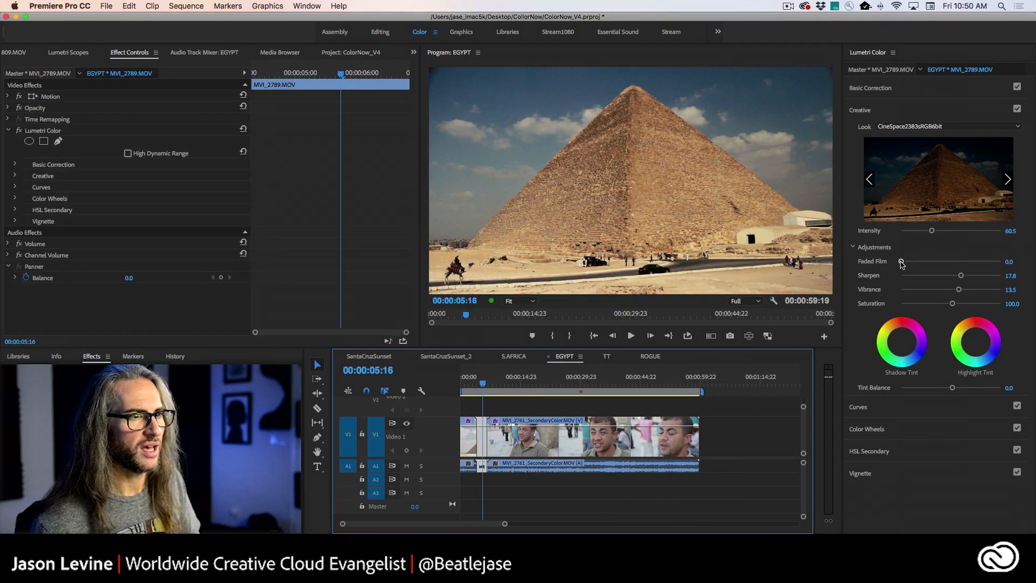
left_click_drag(901, 261, 940, 263)
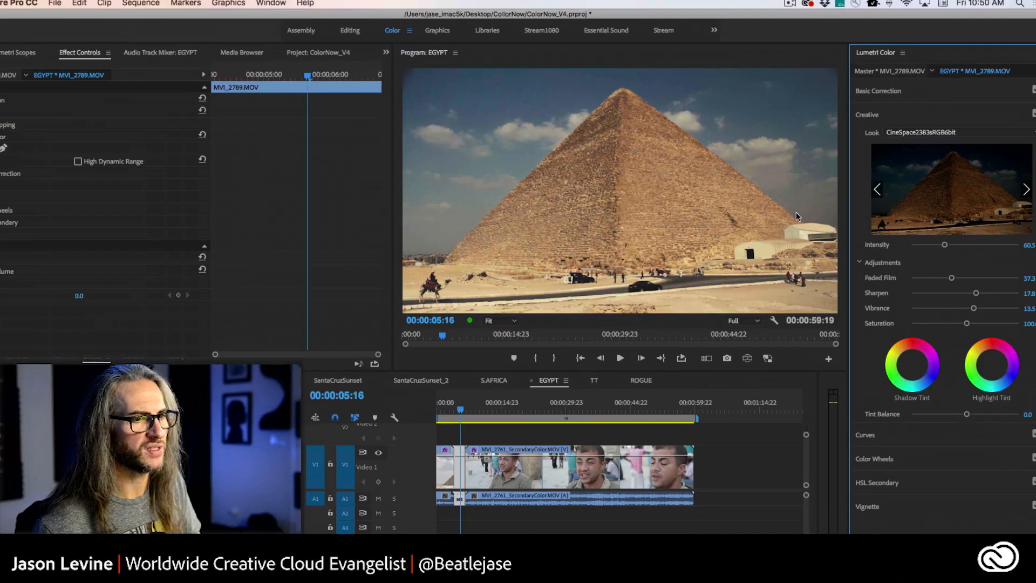
left_click_drag(939, 264, 918, 266)
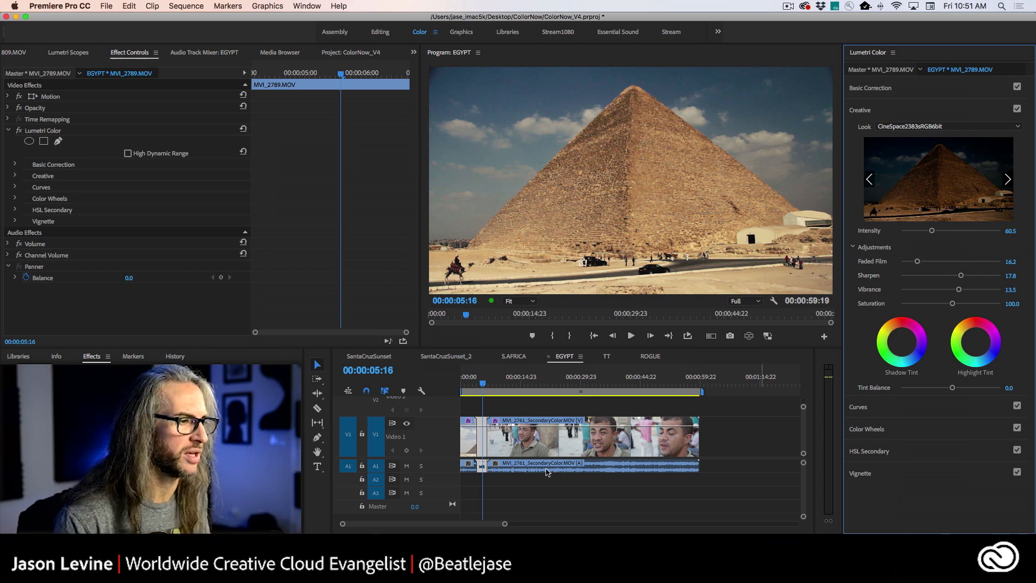
On the interview clip, reduce the Creative look's Intensity to 70.3 and set the Basic Correction Highlights to -47.0
left_click(502, 383)
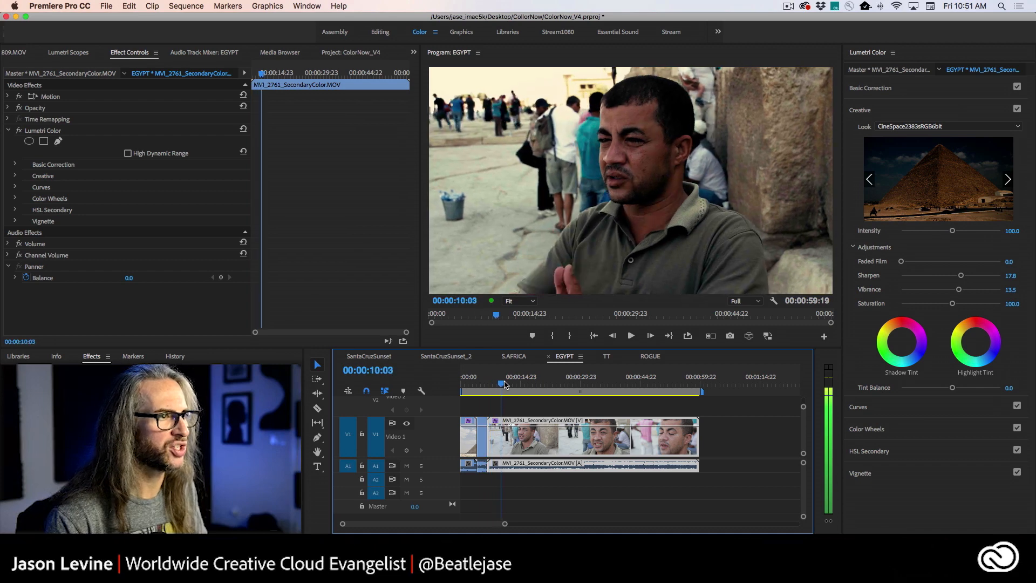
key("space")
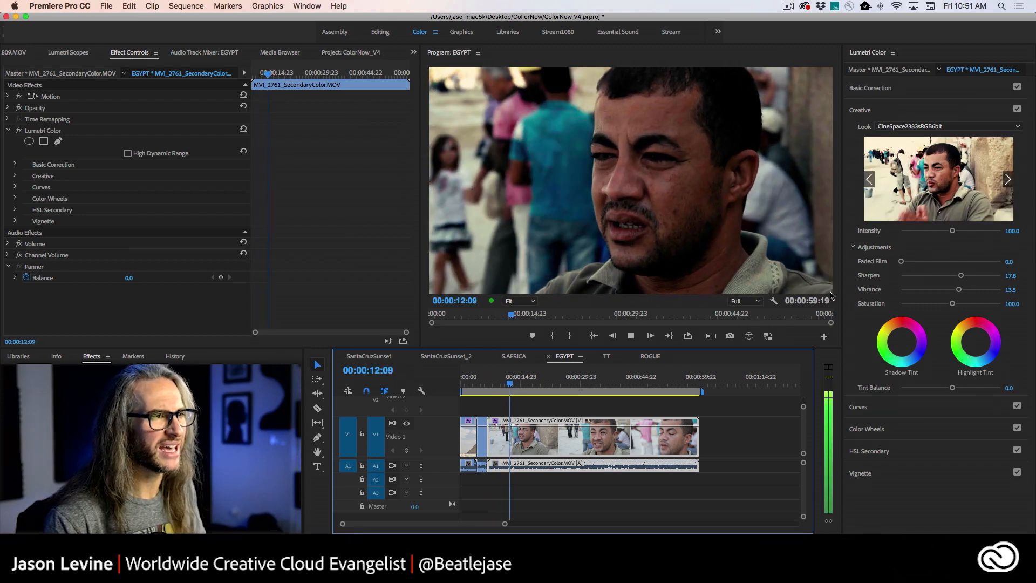
key("space")
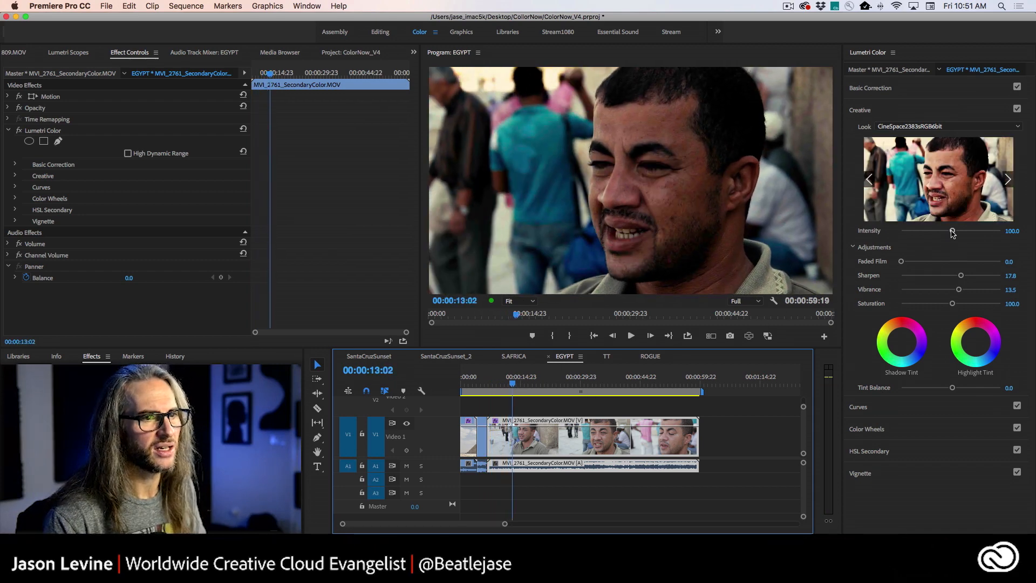
left_click_drag(953, 231, 946, 231)
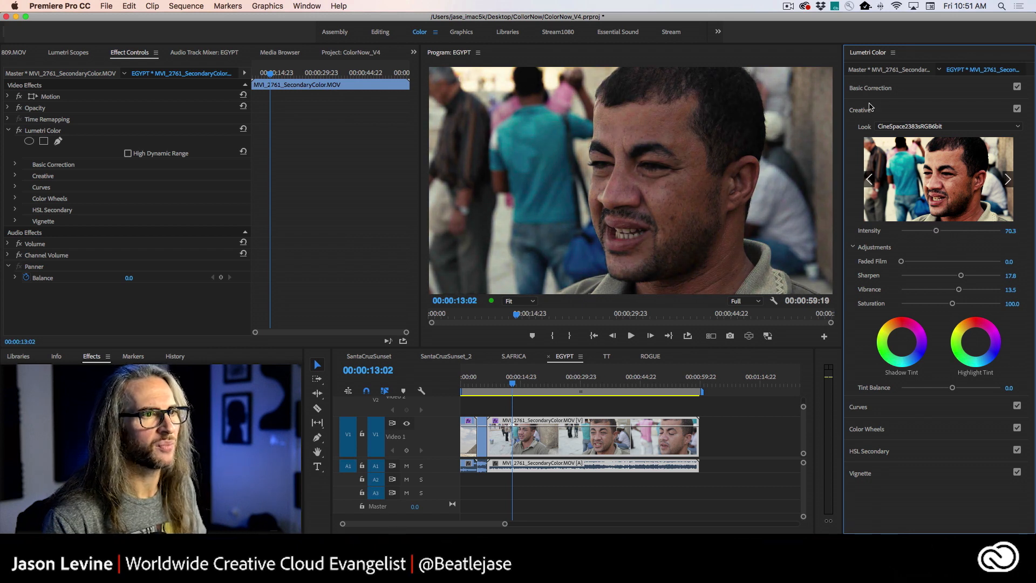
left_click(901, 91)
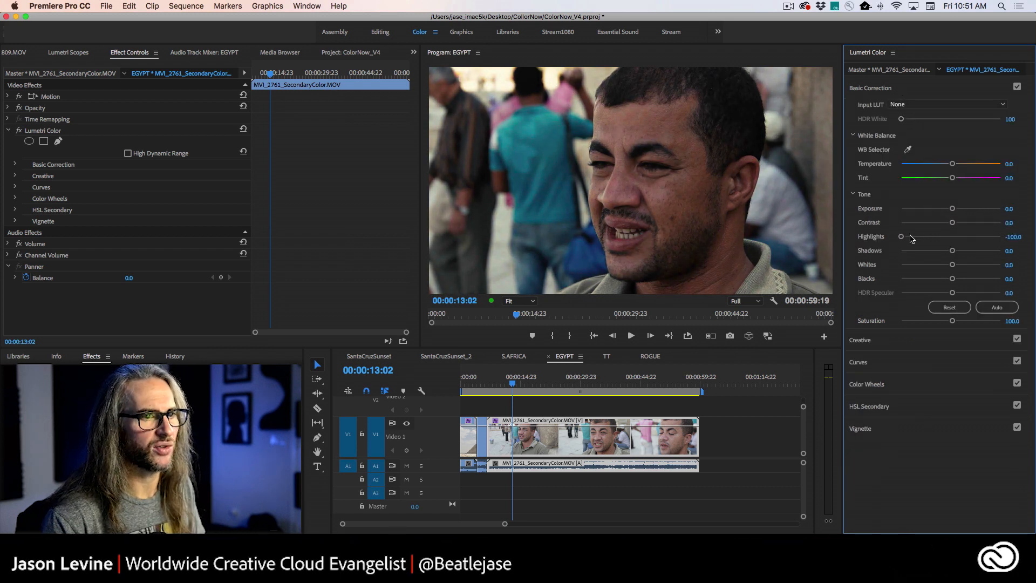
left_click_drag(901, 238, 927, 239)
Play the interview clip with audio track A1 muted and compare it with the Lumetri Color effect bypassed and enabled
left_click(20, 130)
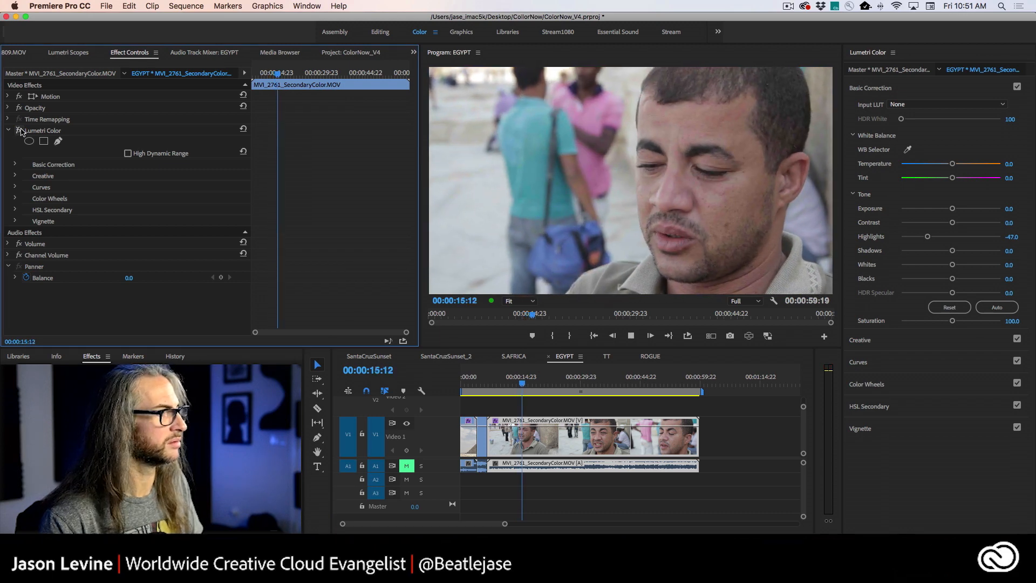
left_click(20, 131)
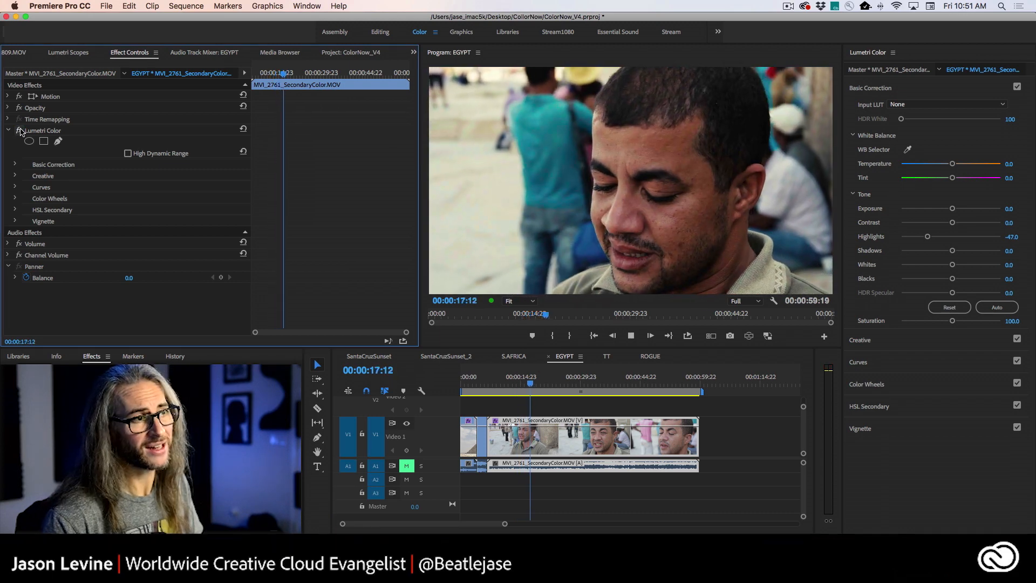
left_click(20, 131)
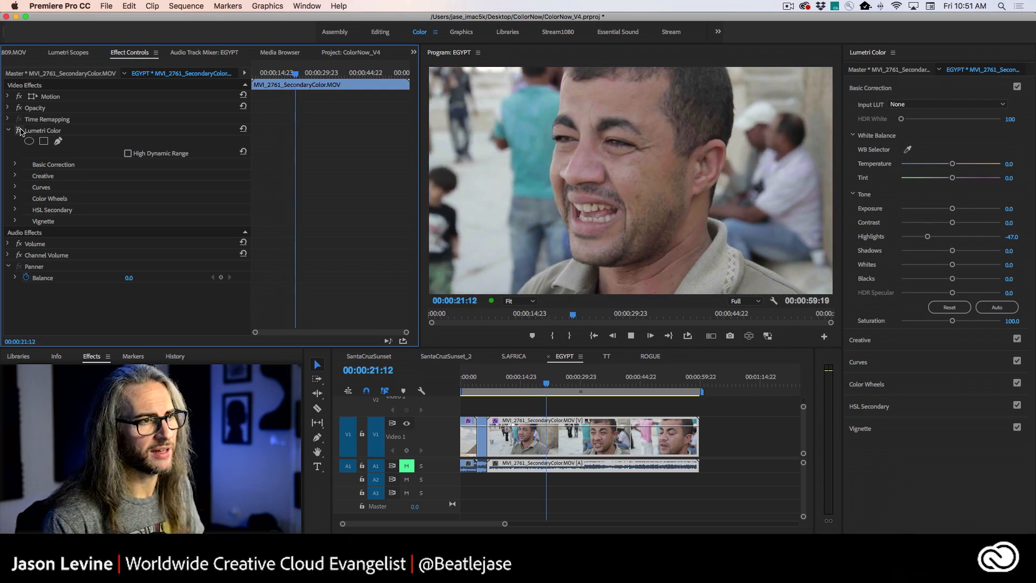
left_click(20, 131)
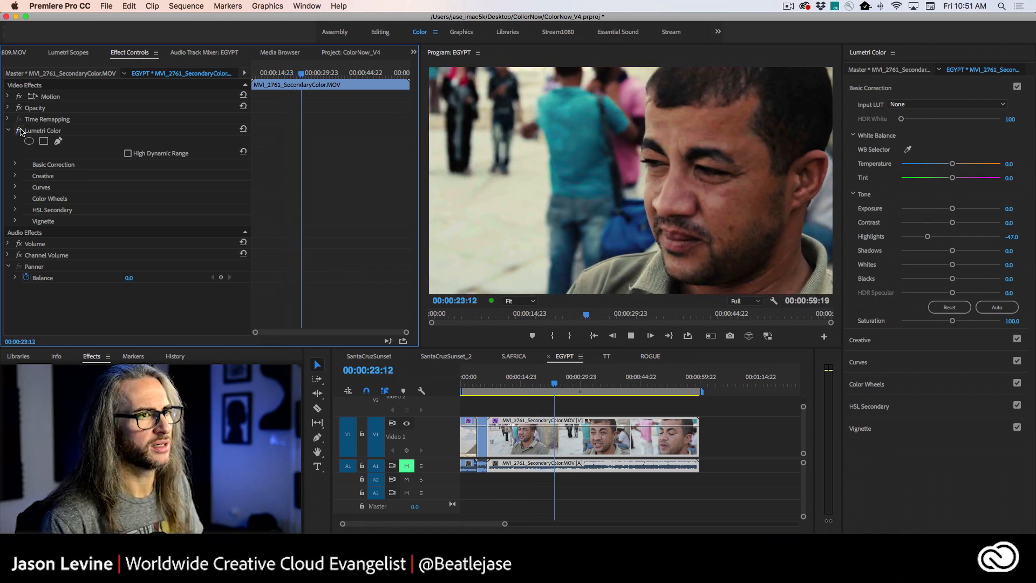
left_click(20, 131)
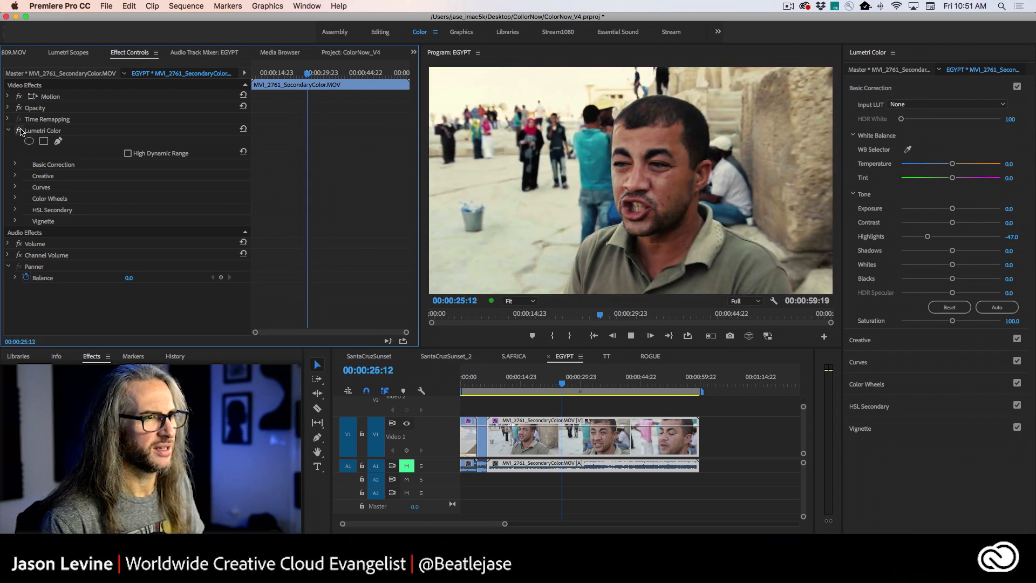
key("space")
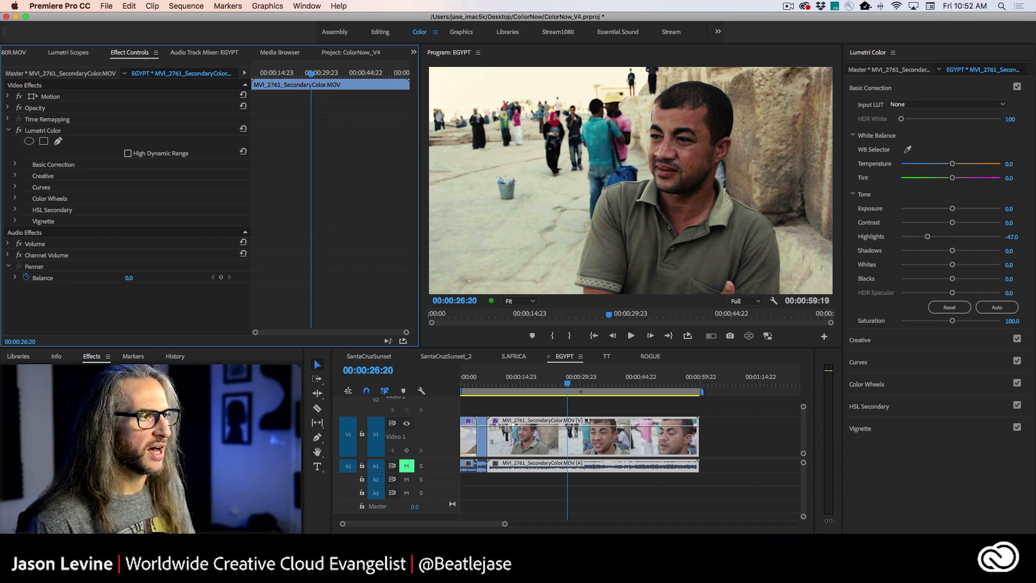
At 00:00:38:21 of the interview clip, compare the shot with Lumetri Color bypassed and set the Basic Correction Temperature to 23.2
left_click_drag(567, 384, 617, 388)
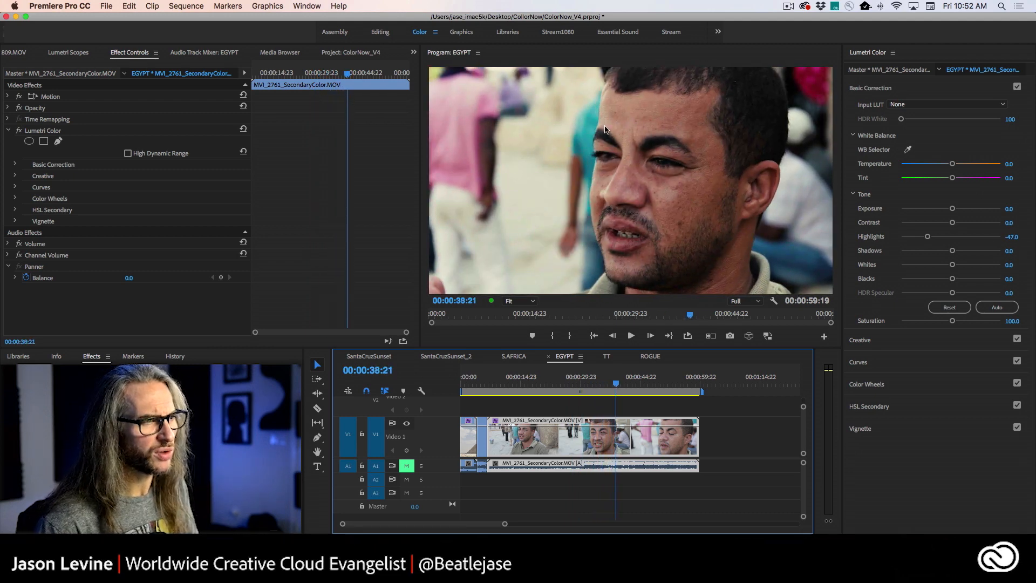
left_click(18, 131)
left_click(18, 131)
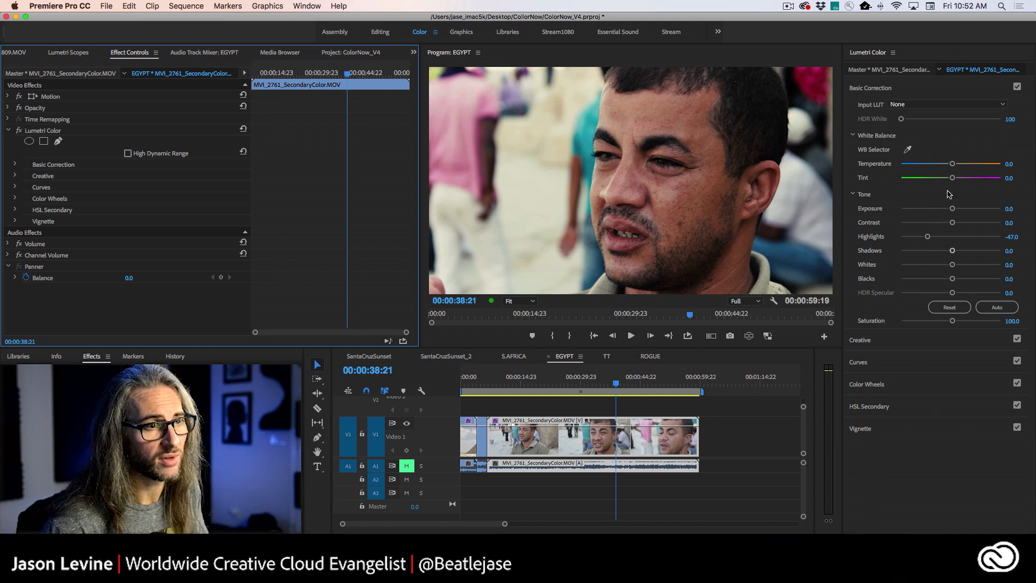
left_click_drag(952, 164, 965, 167)
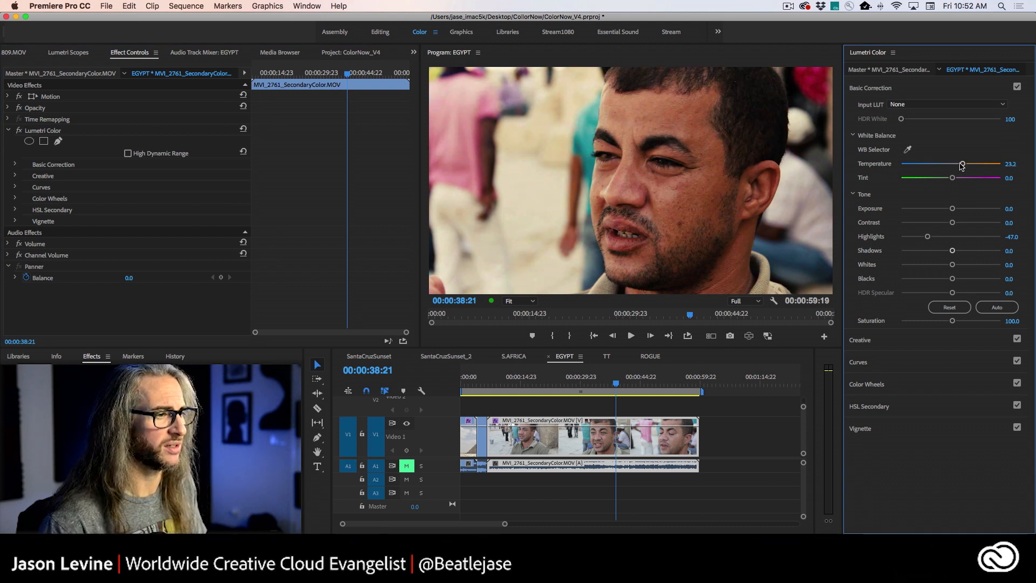
Play the warmed interview close-ups and compare them with the Lumetri Color effect bypassed and enabled
key("space")
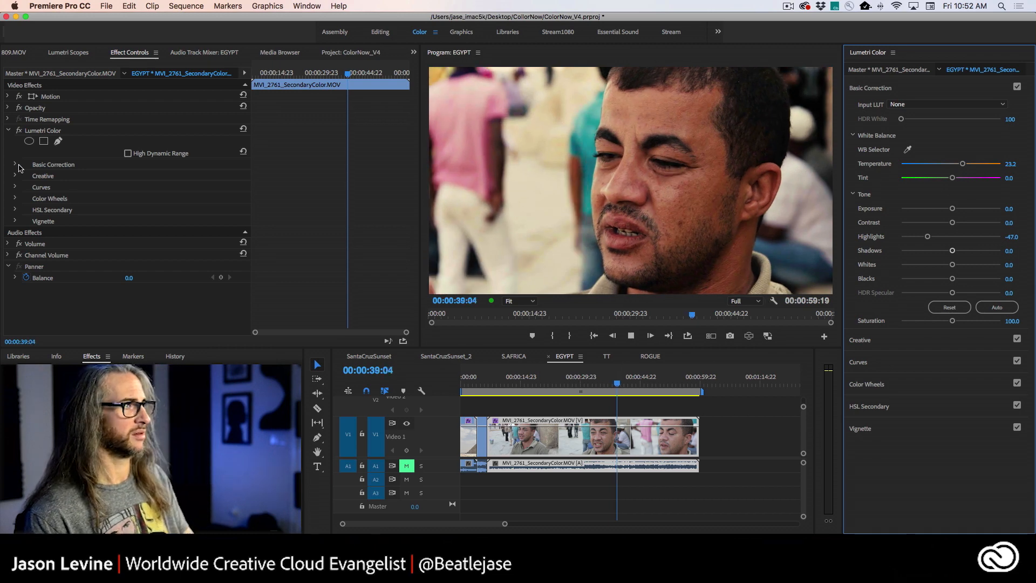
left_click(19, 131)
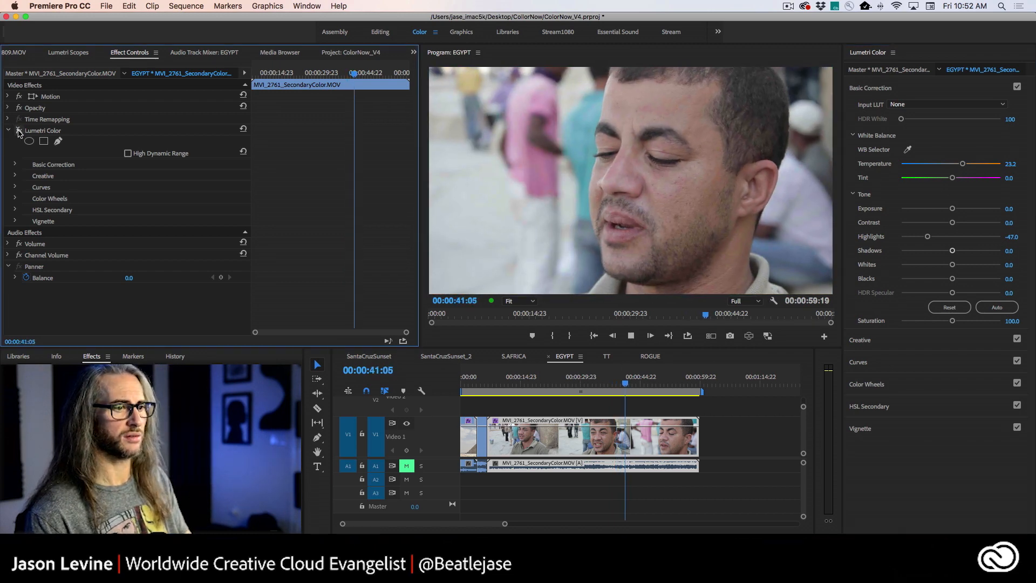
left_click(18, 131)
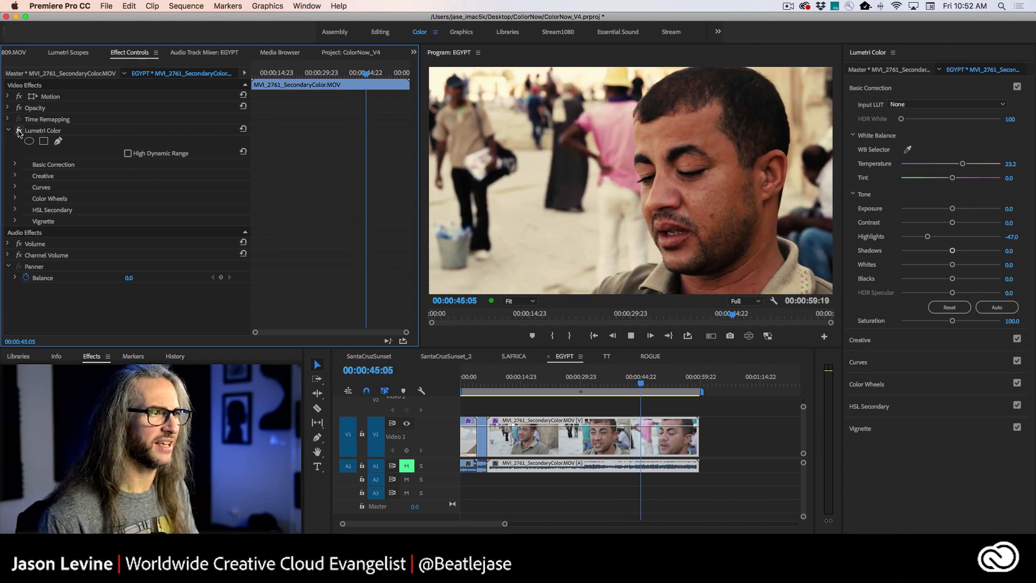
key("space")
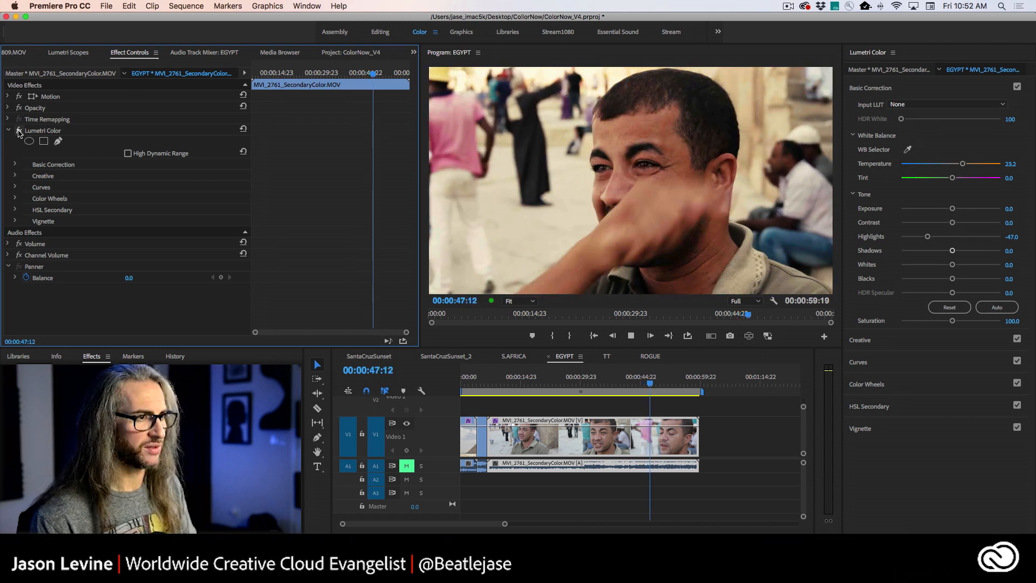
key("j")
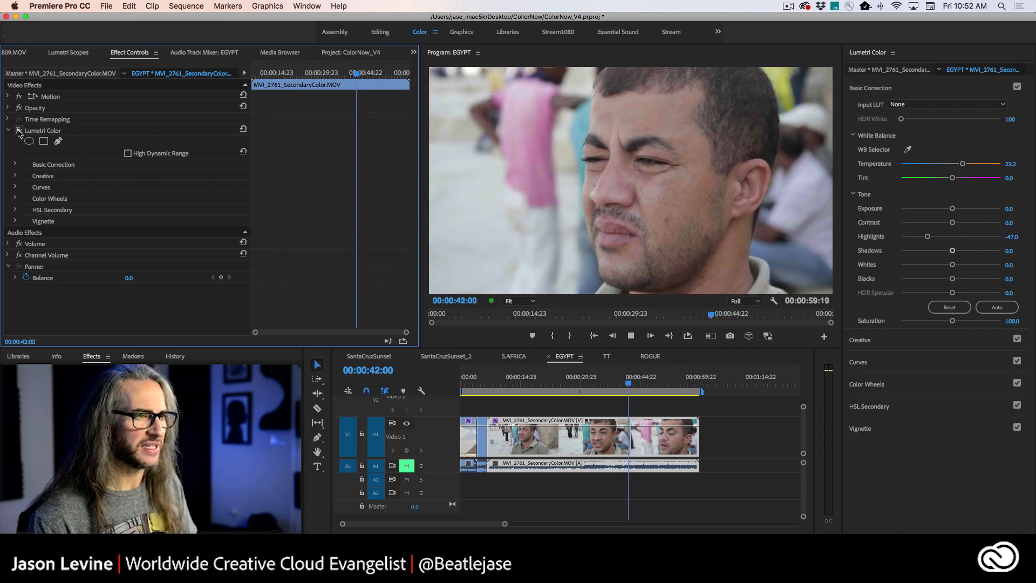
key("k")
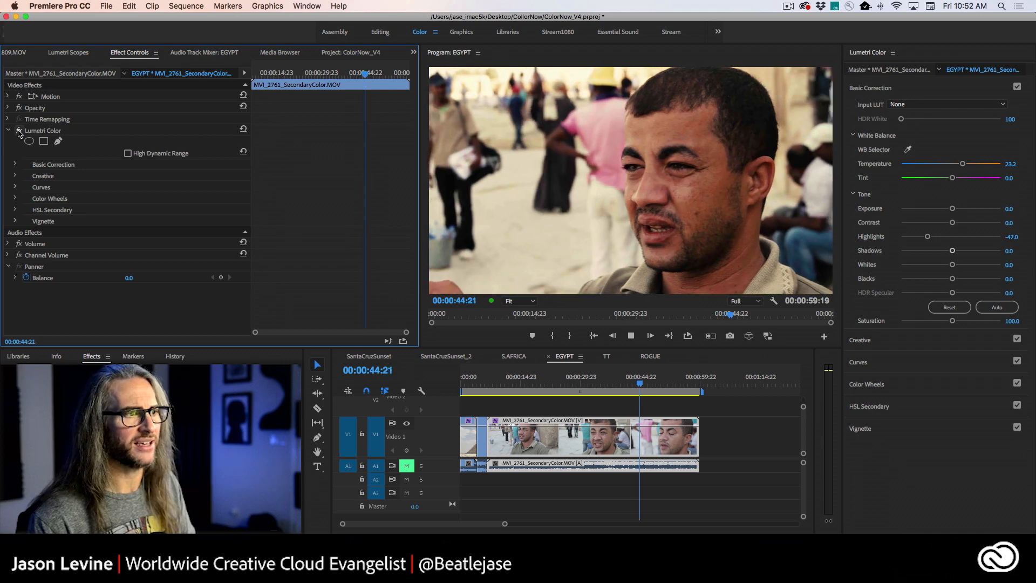
key("k")
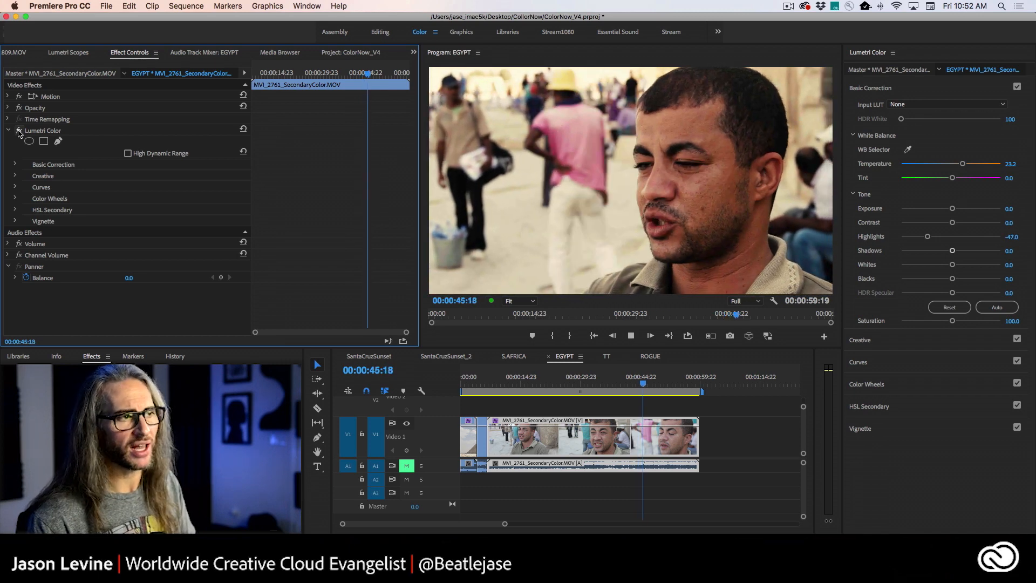
key("k")
key("k")
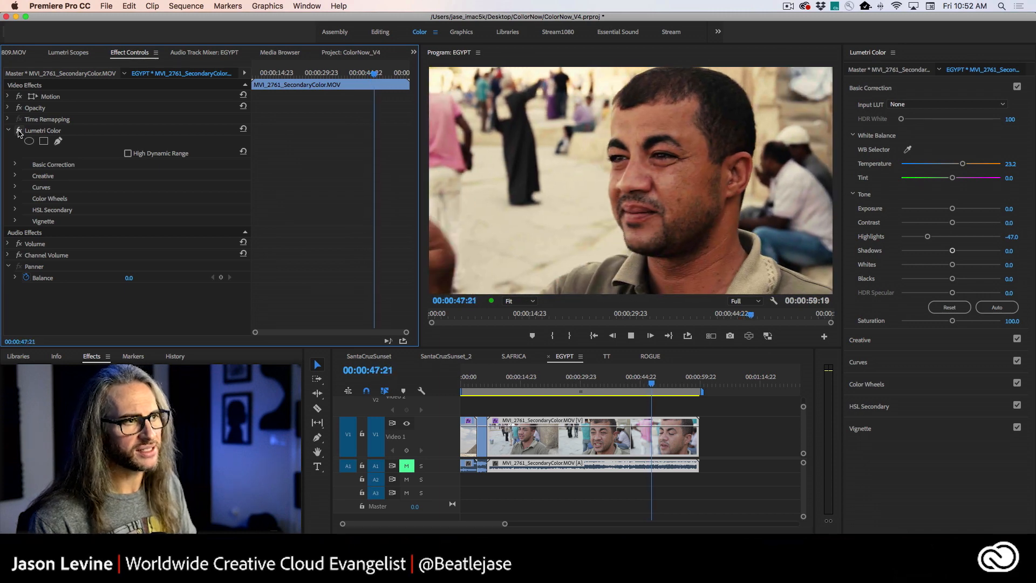
key("k")
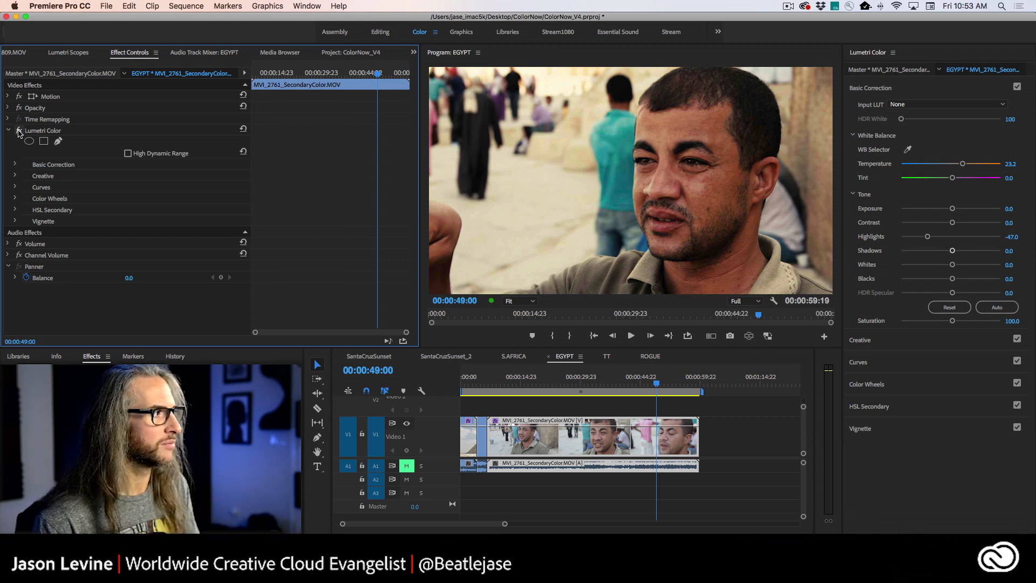
left_click(19, 131)
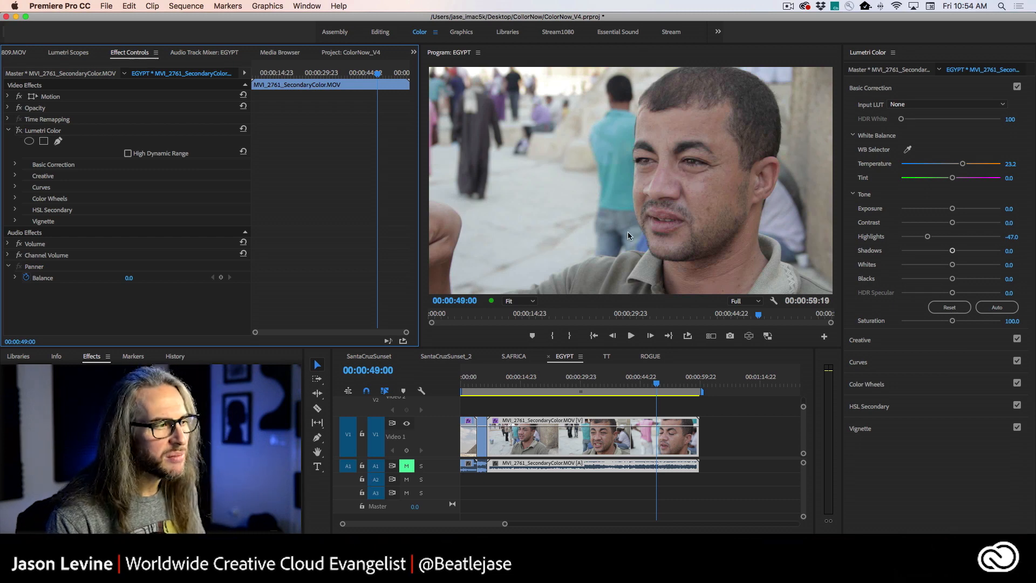
left_click(19, 131)
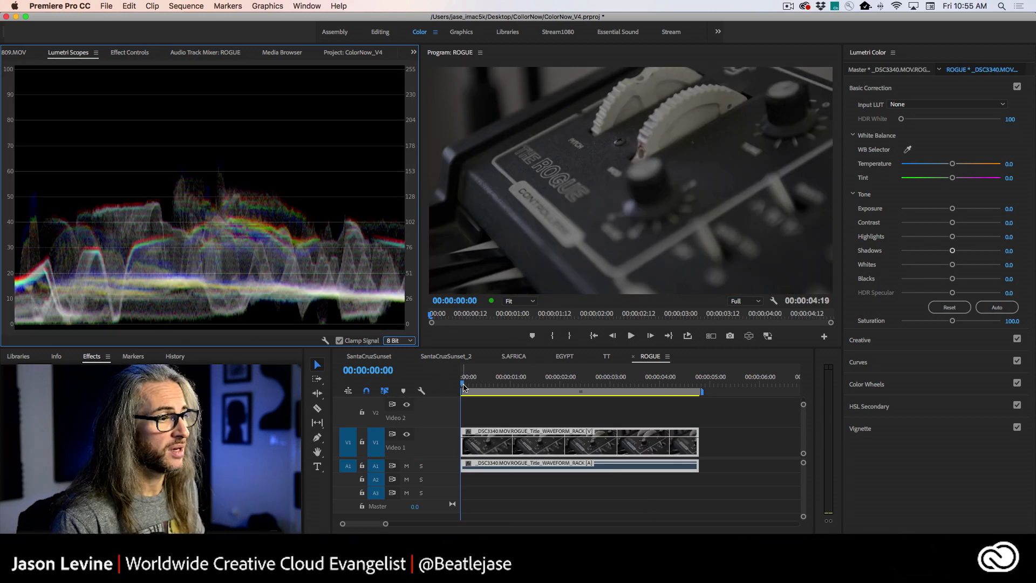
In the ROGUE sequence, apply the Creative look Fuji ETERNA 250D Fuji 3510 (by Adobe) to the synthesizer clip at 00:00:03:12
left_click_drag(560, 382, 636, 380)
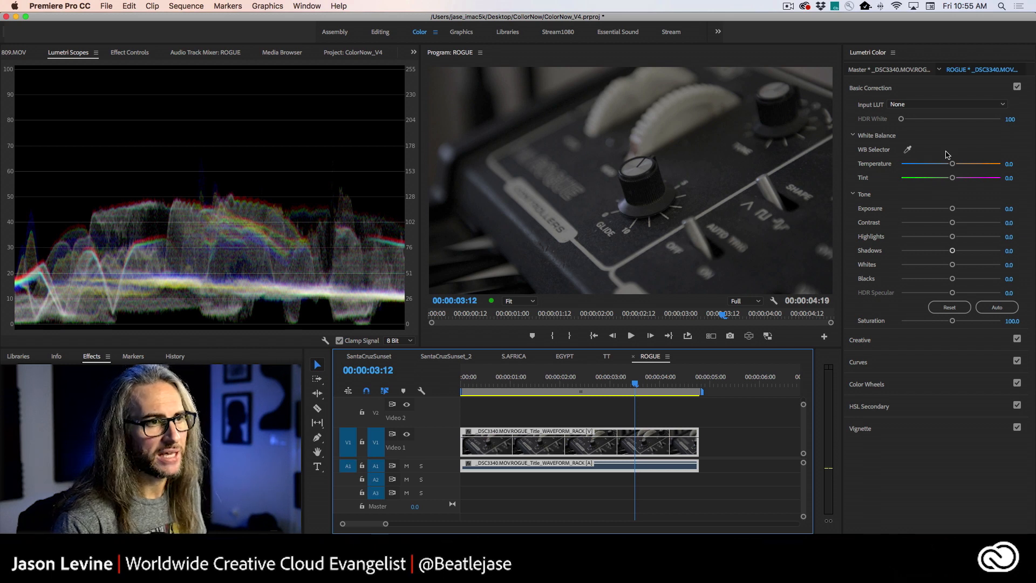
left_click(909, 150)
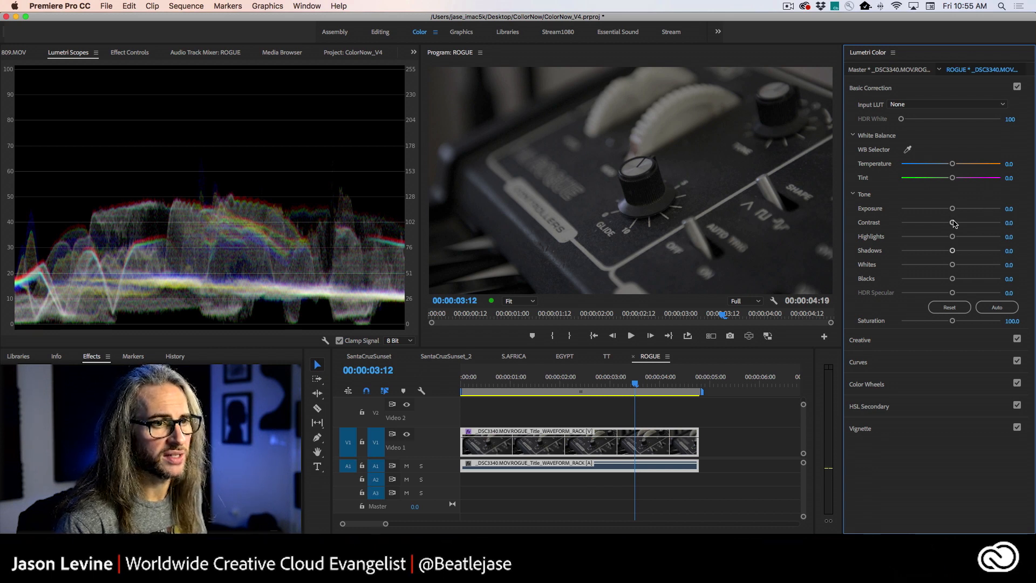
left_click(898, 341)
left_click(1007, 179)
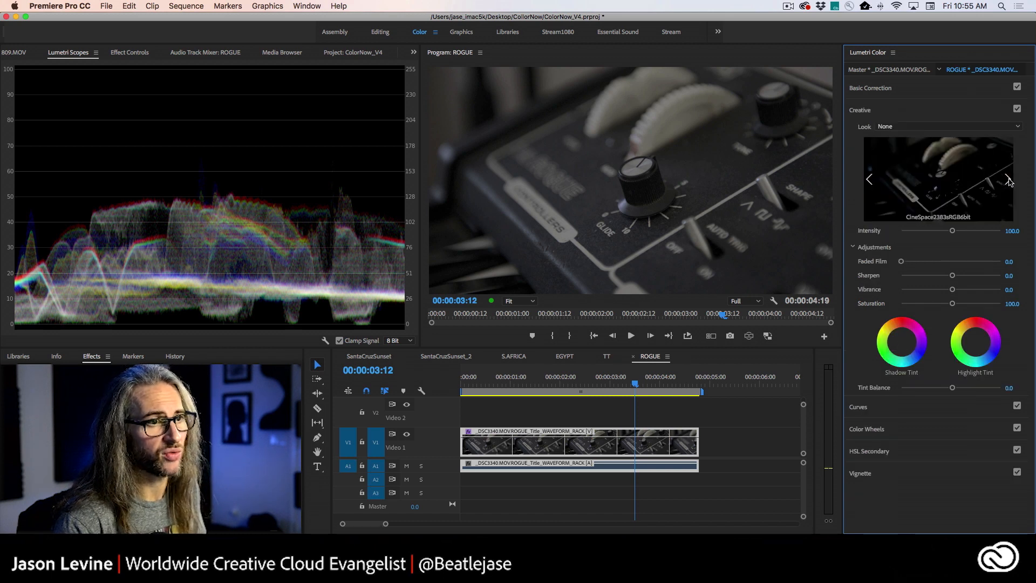
left_click(1008, 180)
left_click(1009, 180)
left_click(868, 186)
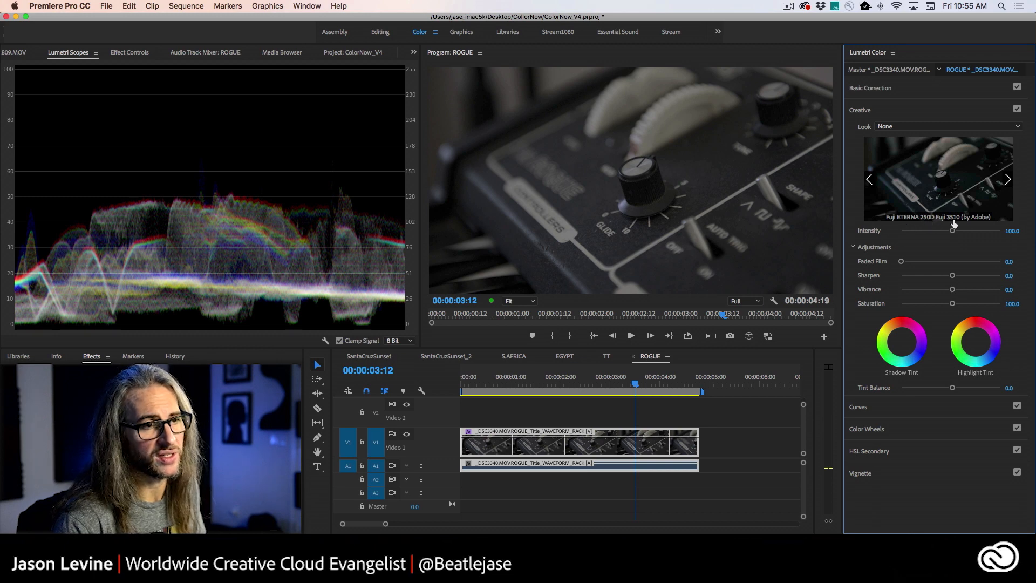
left_click(966, 190)
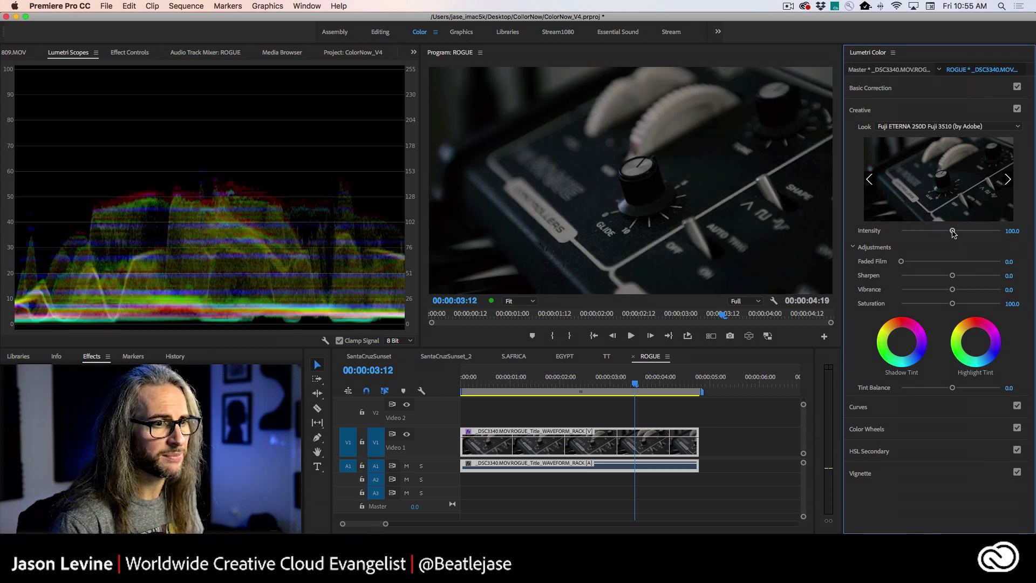
Set the synthesizer clip's Creative Faded Film to 21.6 and Vibrance to 21.1, and its Basic Correction Temperature to -16.8
left_click_drag(901, 261, 962, 290)
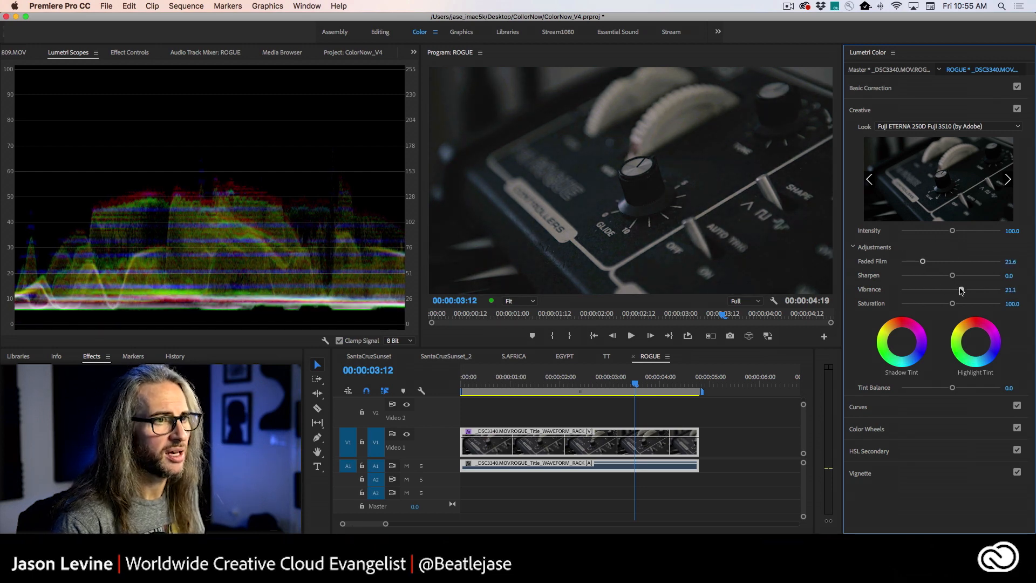
left_click(926, 96)
left_click_drag(954, 165, 943, 165)
Play the ROGUE clip from near its start in the maximized program monitor with loop playback turned on
left_click_drag(636, 384, 492, 384)
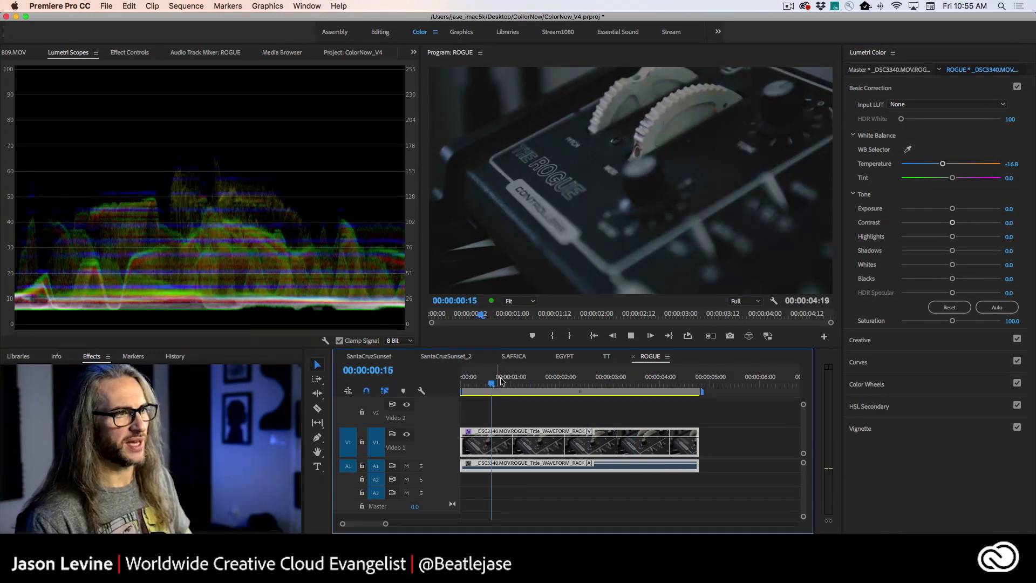
key("space")
key("grave")
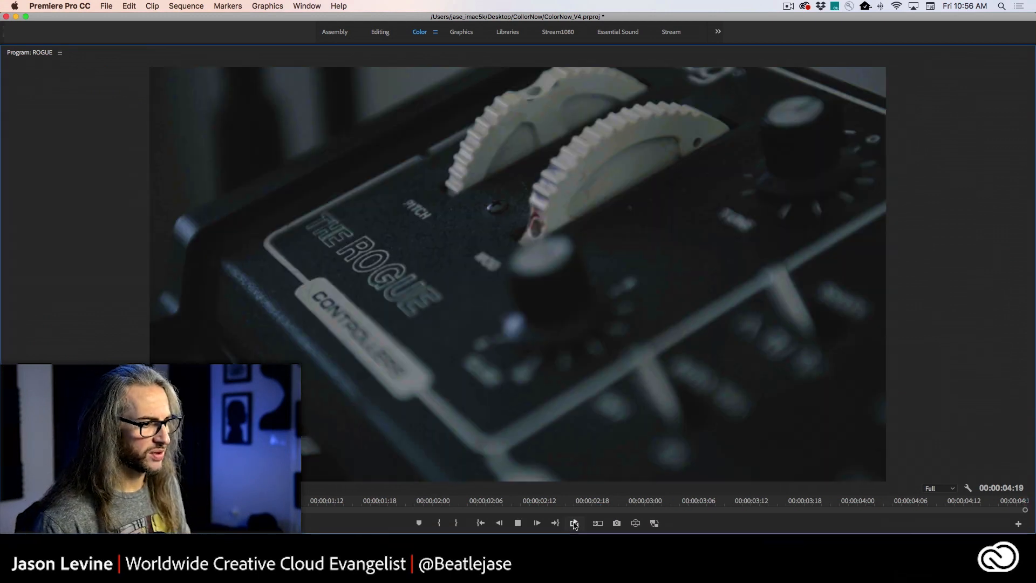
left_click(574, 523)
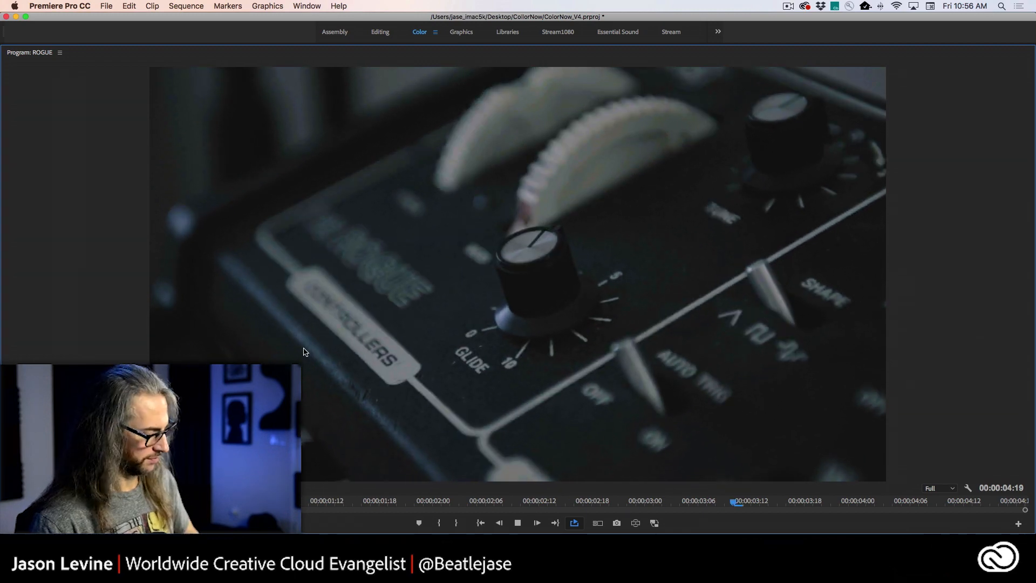
key("grave")
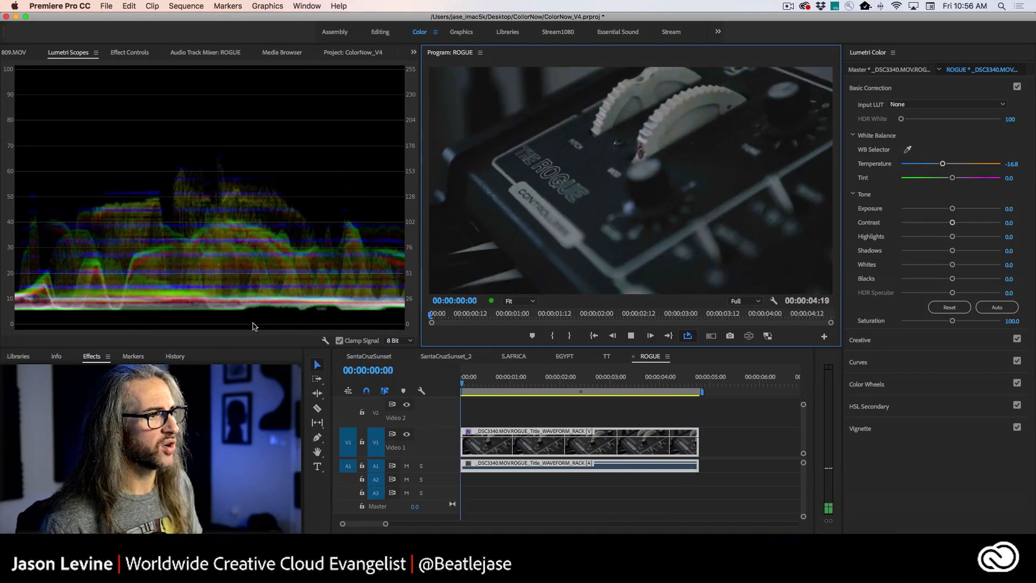
key("space")
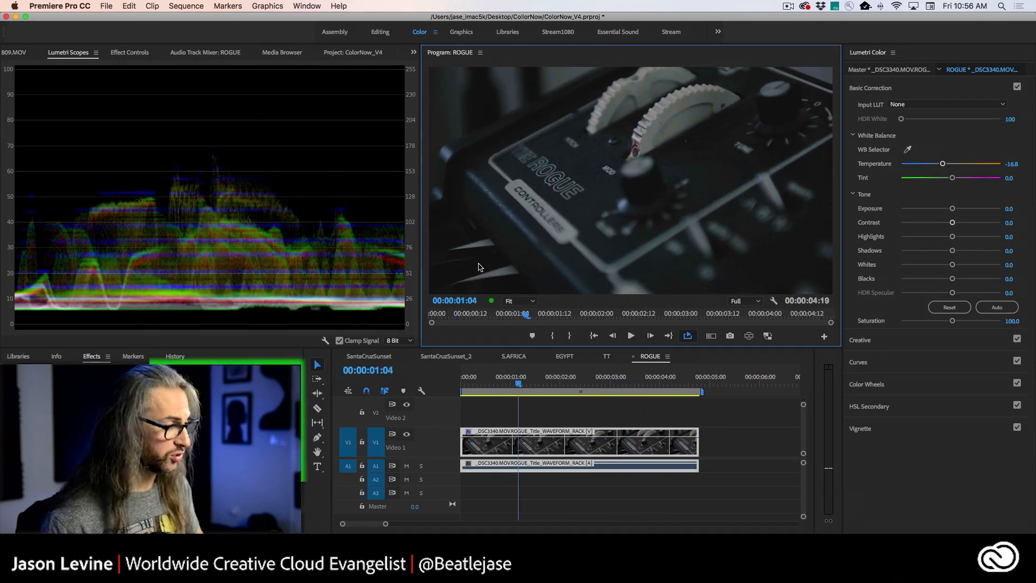
Review the graded ROGUE clip in the maximized and normal program monitor, pausing playback at 00:00:04:10
key("grave")
key("grave")
key("grave")
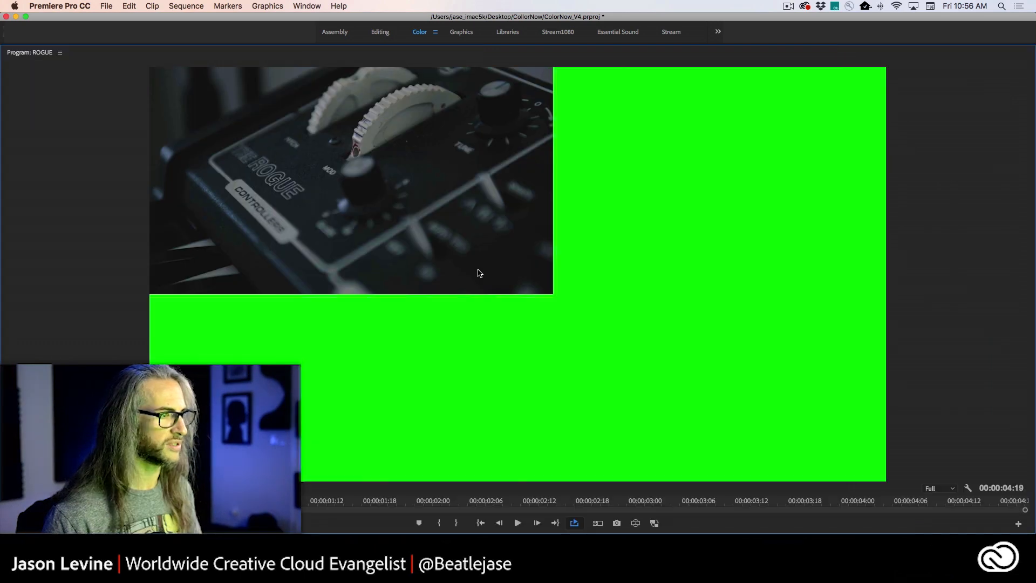
key("grave")
key("grave")
key("space")
key("space")
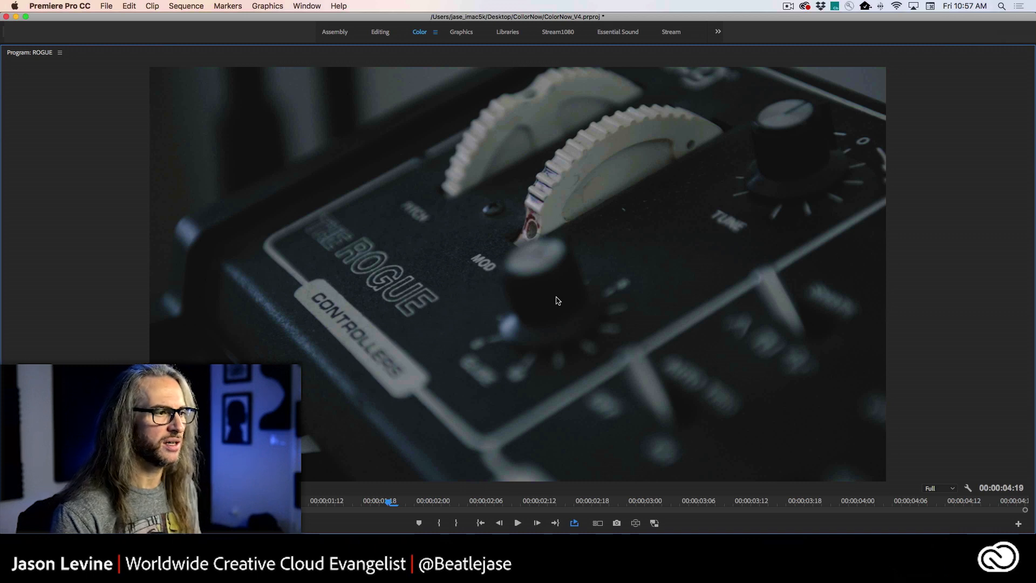
key("grave")
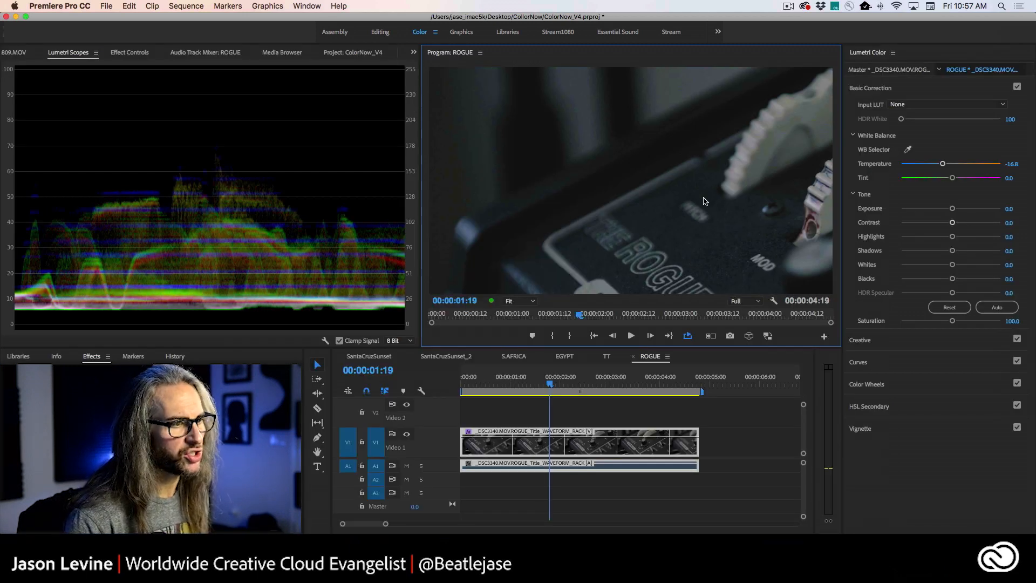
key("space")
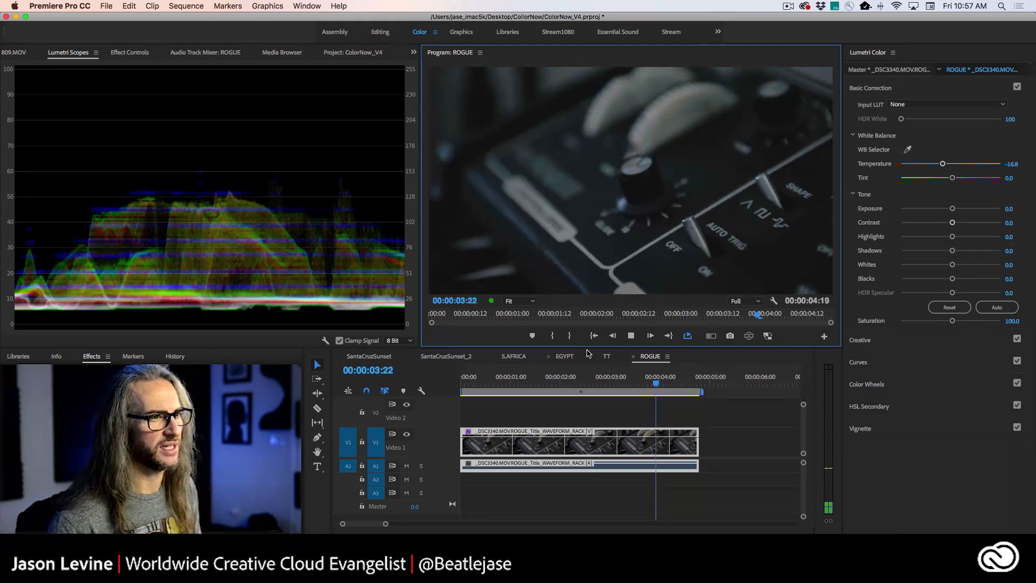
key("space")
key("space")
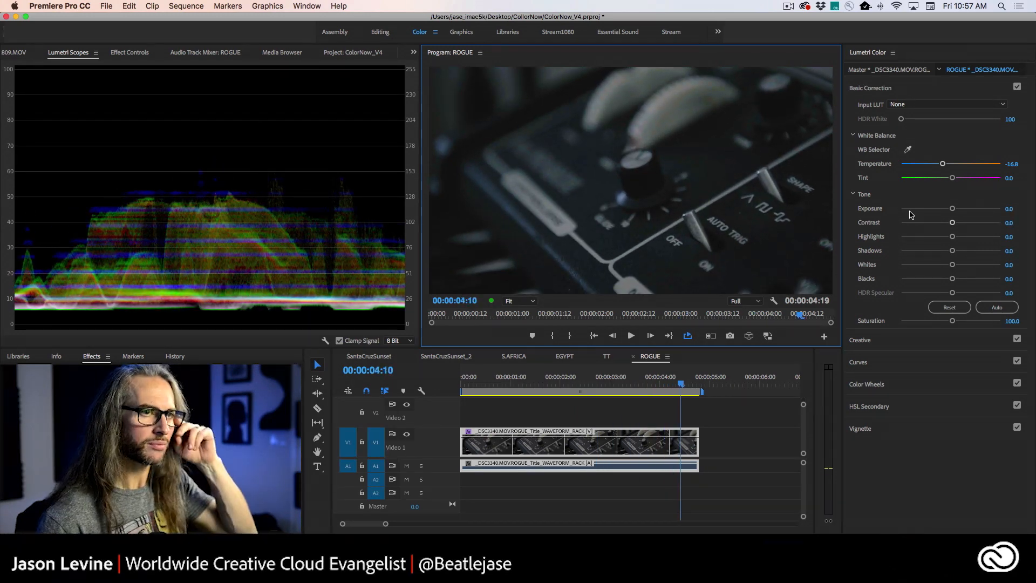
Shape the ROGUE clip's white RGB curve with one point in the shadows and a raised point in the highlights, lifting the shadow point slightly
left_click(922, 362)
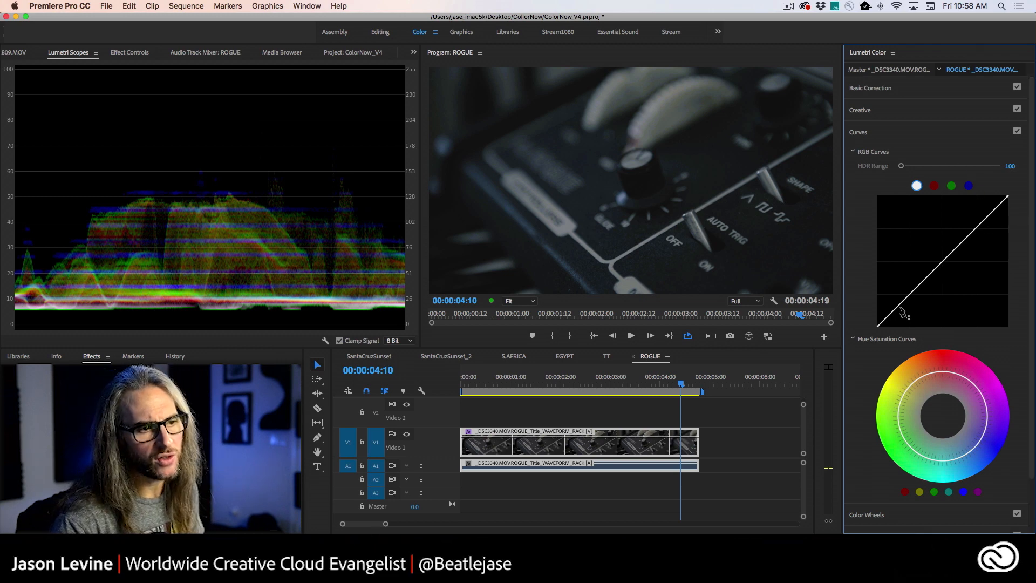
left_click_drag(898, 312, 899, 310)
left_click_drag(982, 227, 976, 208)
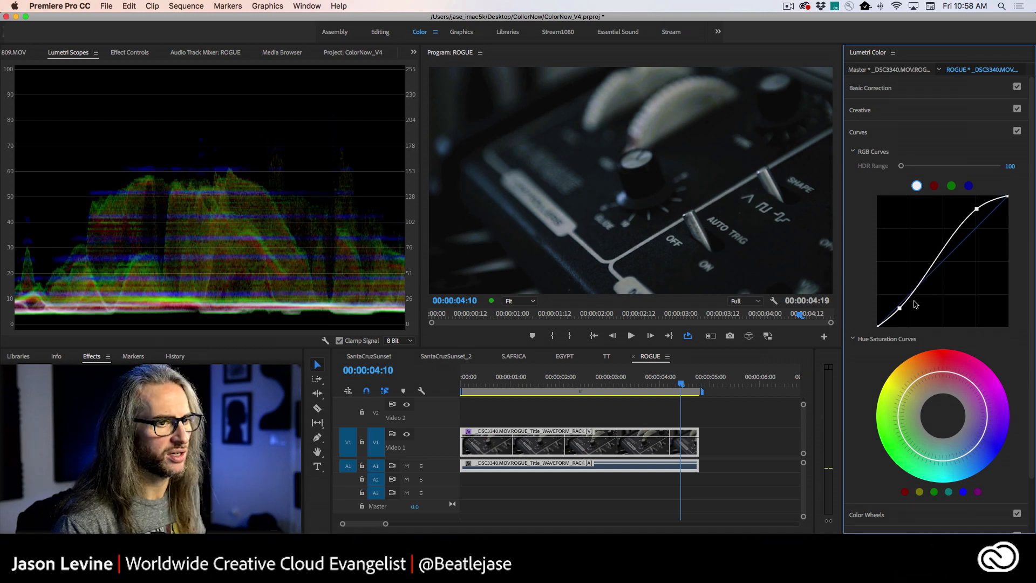
mouse_move(901, 310)
left_mouse_down()
mouse_move(892, 295)
mouse_move(898, 306)
left_mouse_up()
Examine the individual red, green and blue channels of the ROGUE clip's RGB curves
left_click(934, 186)
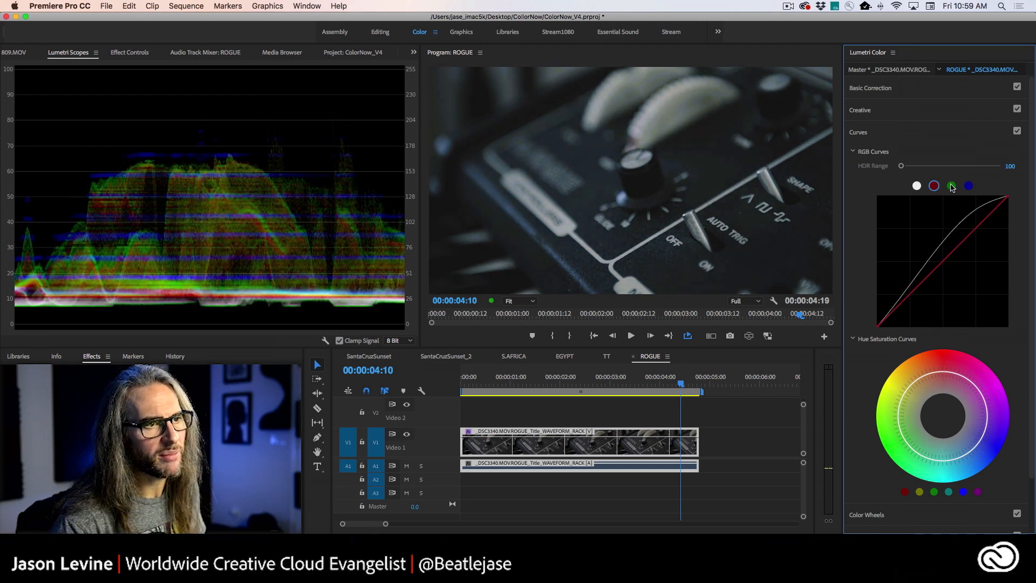
left_click(951, 185)
left_click(968, 185)
left_click(951, 186)
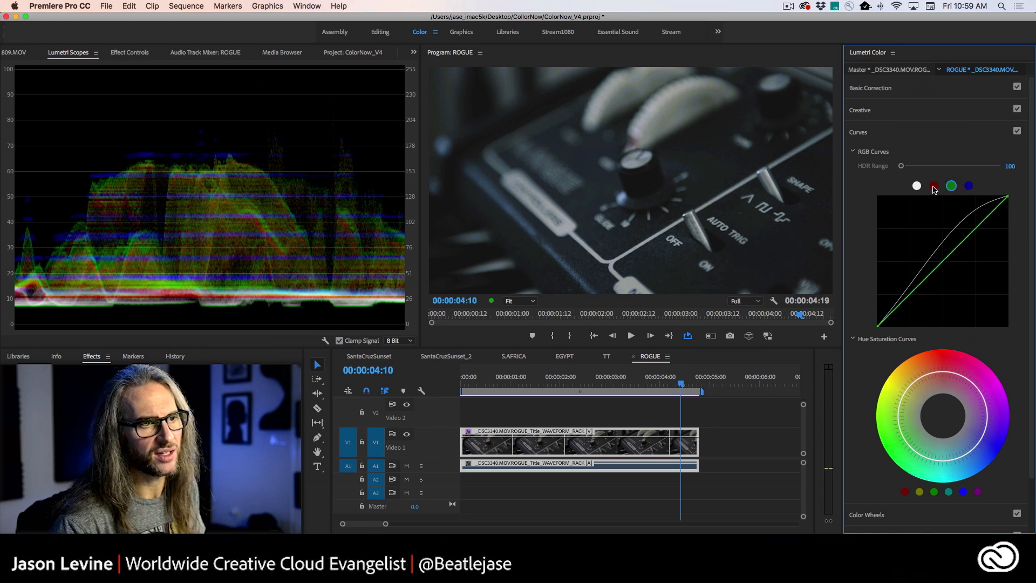
left_click(934, 187)
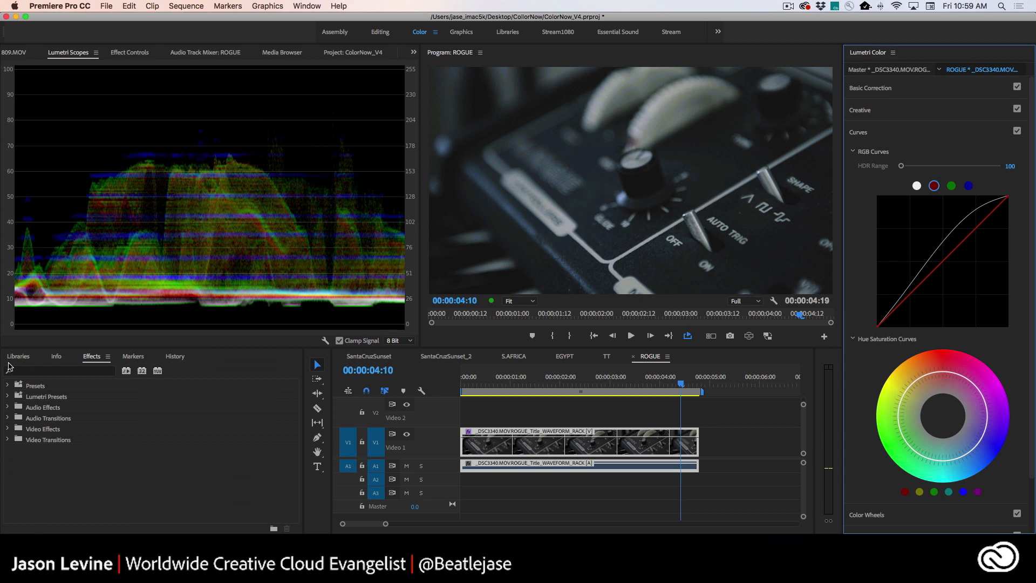
Filter the effects list to 32-bit effects and look through its Color Correction and Obsolete categories
left_click(53, 369)
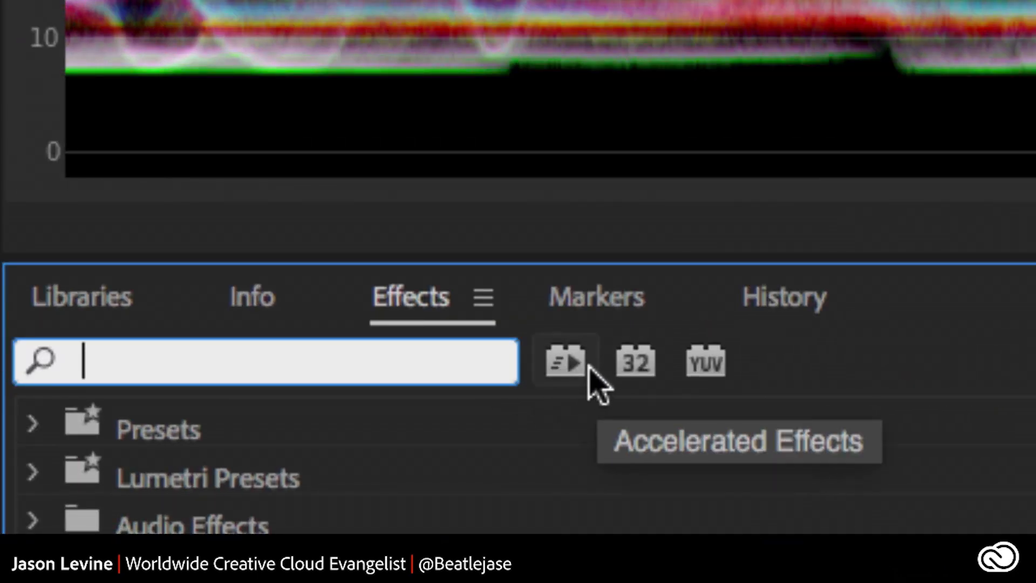
left_click(643, 367)
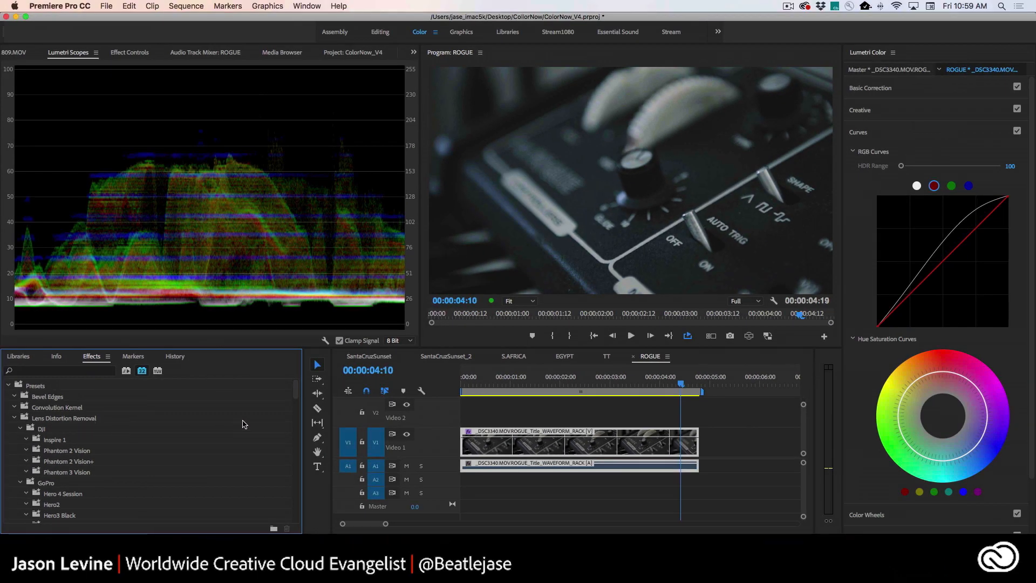
left_click_drag(296, 393, 300, 462)
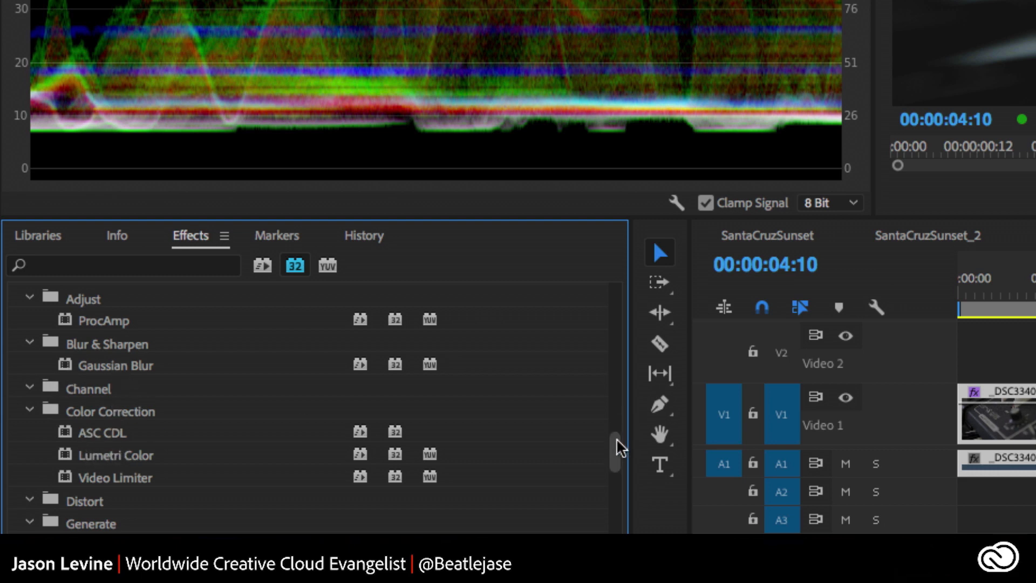
left_click_drag(617, 451, 615, 495)
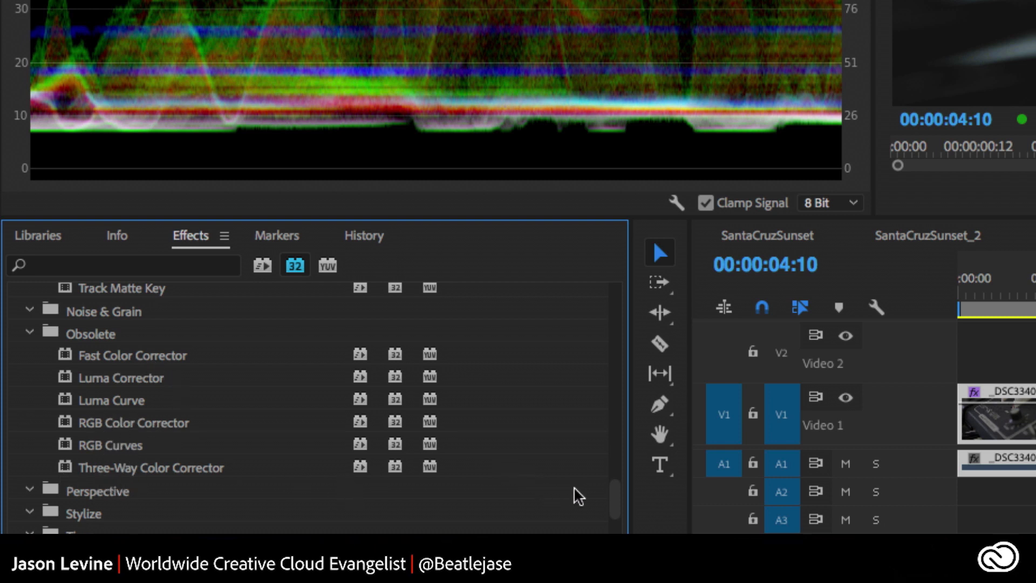
left_click_drag(614, 498, 635, 443)
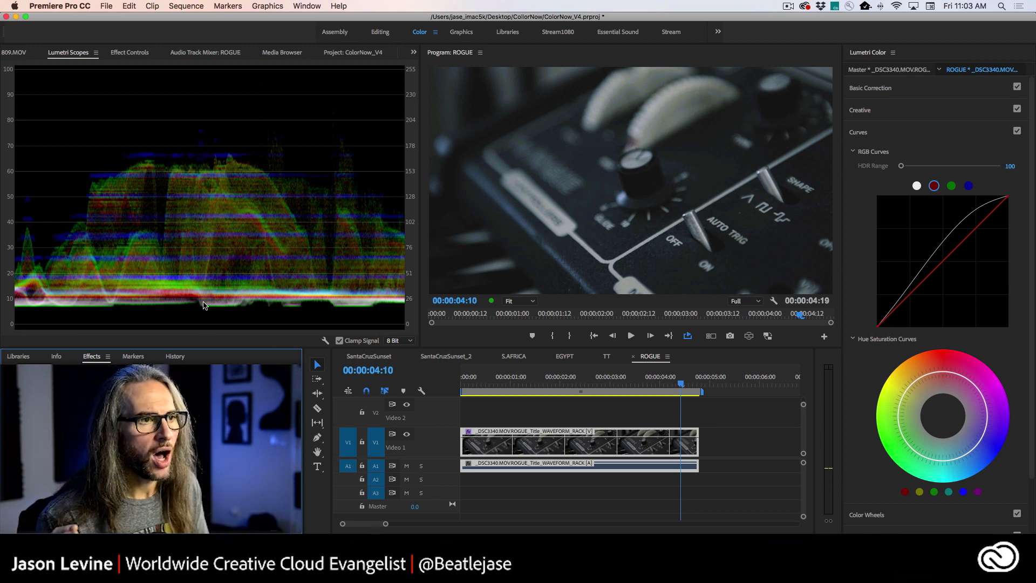
Review the ROGUE clip's Basic Correction and Creative settings, comparing the image with the Creative section off and on
left_click(885, 89)
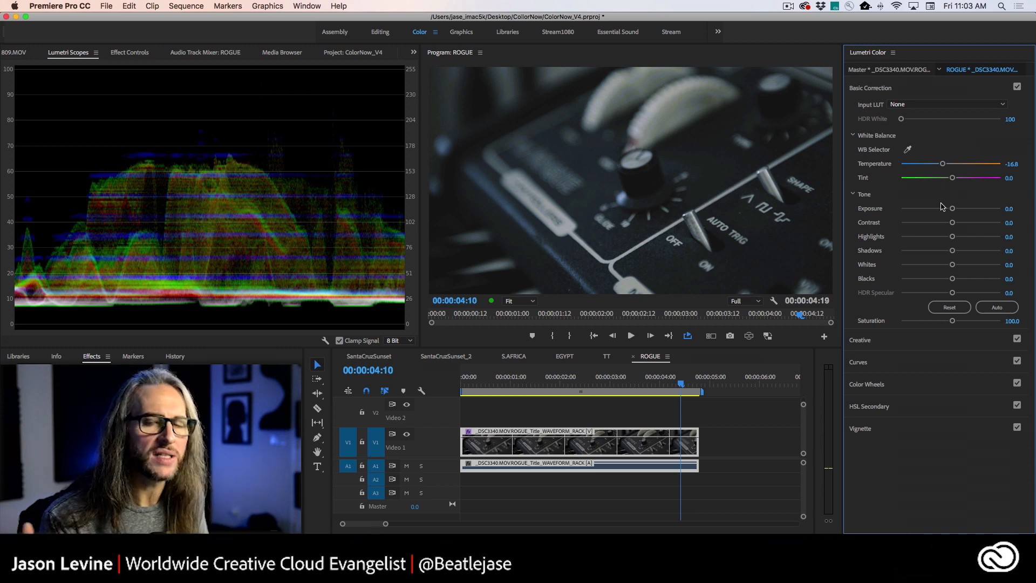
left_click(915, 341)
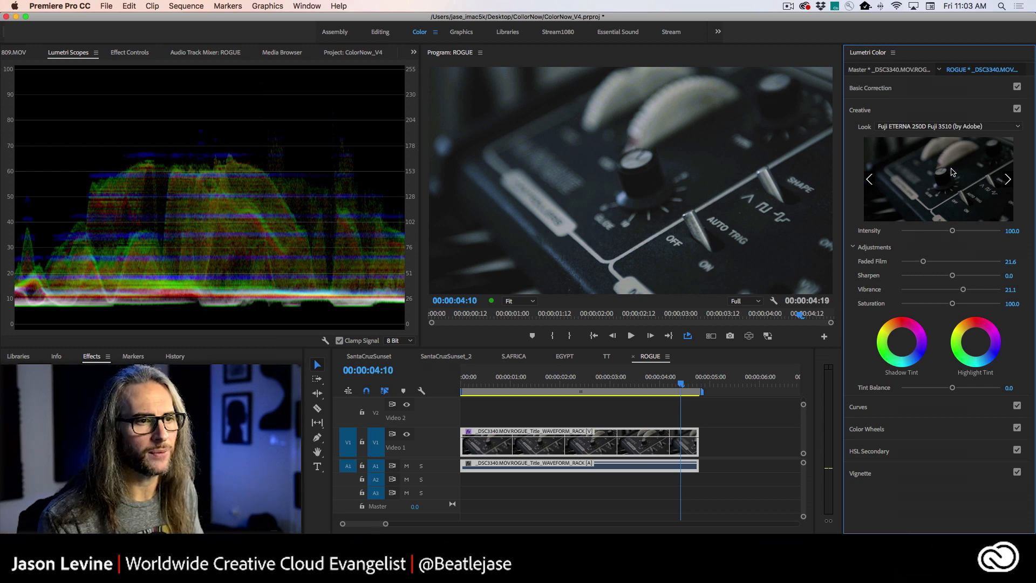
left_click(935, 88)
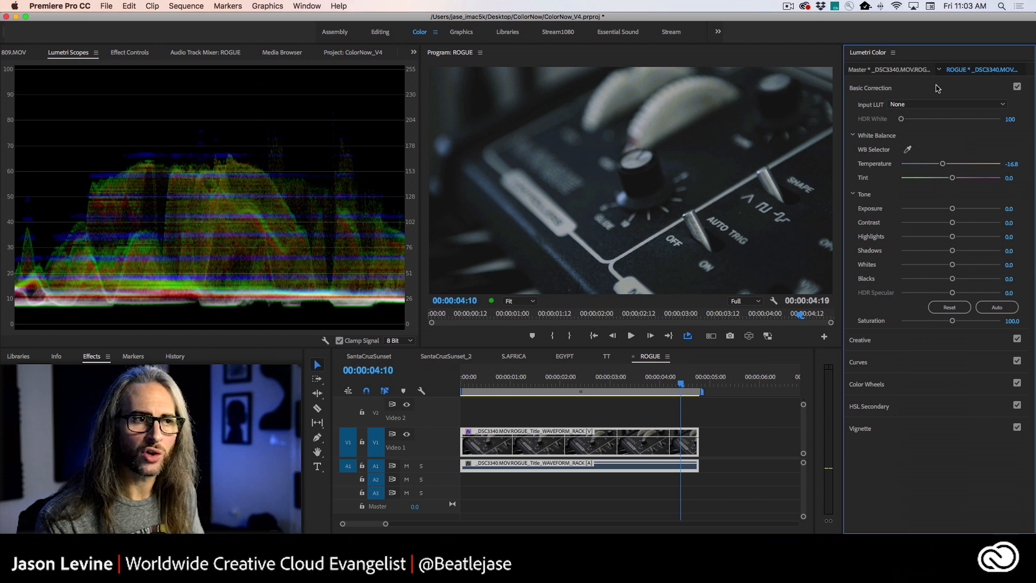
left_click(937, 89)
left_click(942, 113)
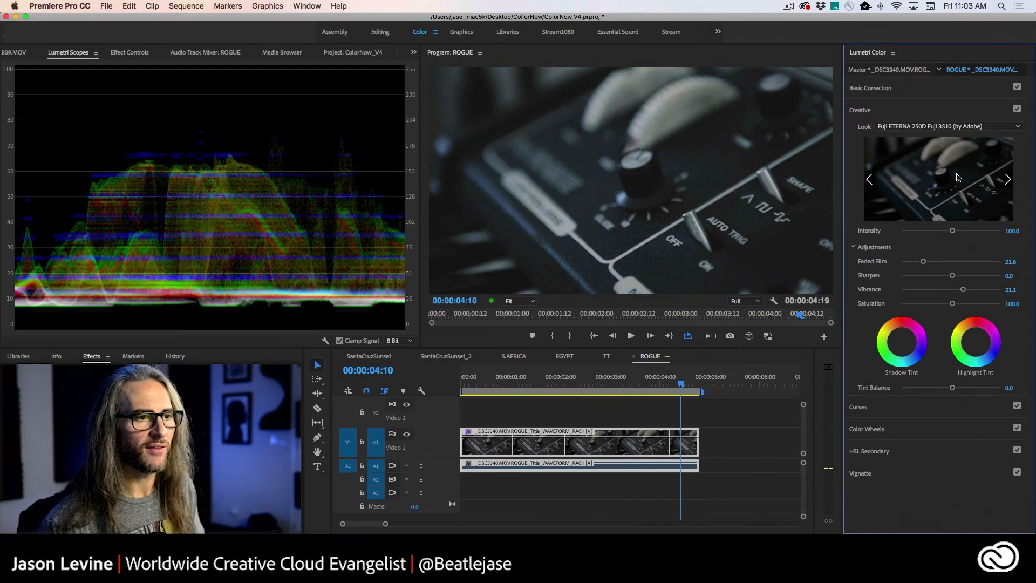
left_click(1017, 109)
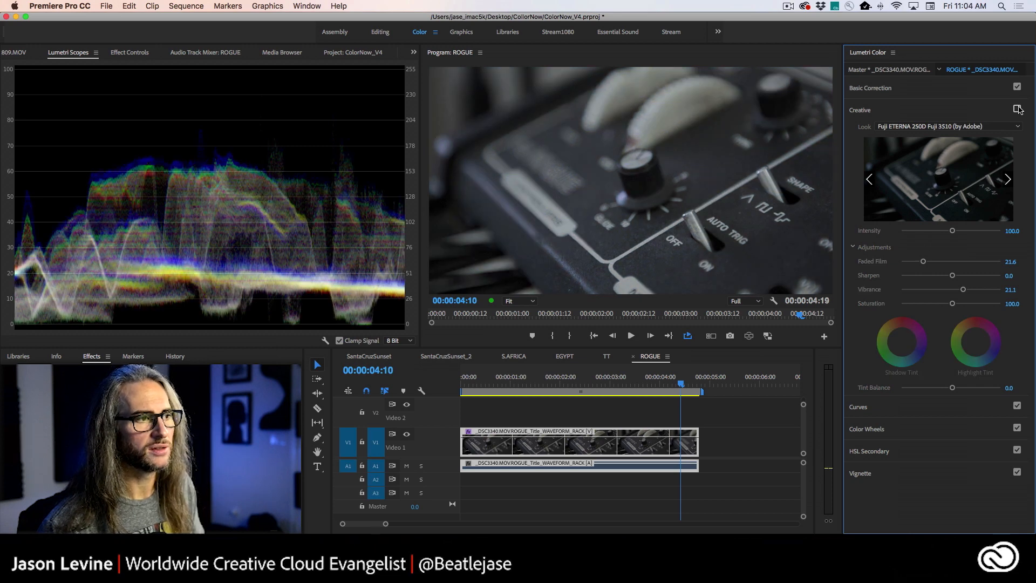
left_click(1017, 109)
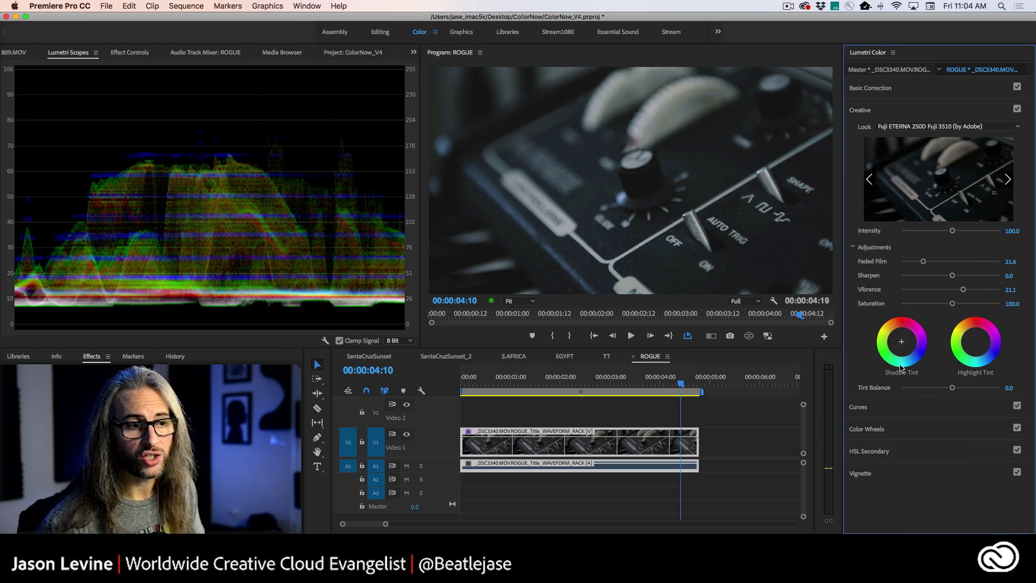
Refine the ROGUE clip's Creative adjustments: shadow tint slightly toward blue, tint balance -0.5, saturation 129.7 and look intensity 118.9
left_click_drag(903, 342, 905, 345)
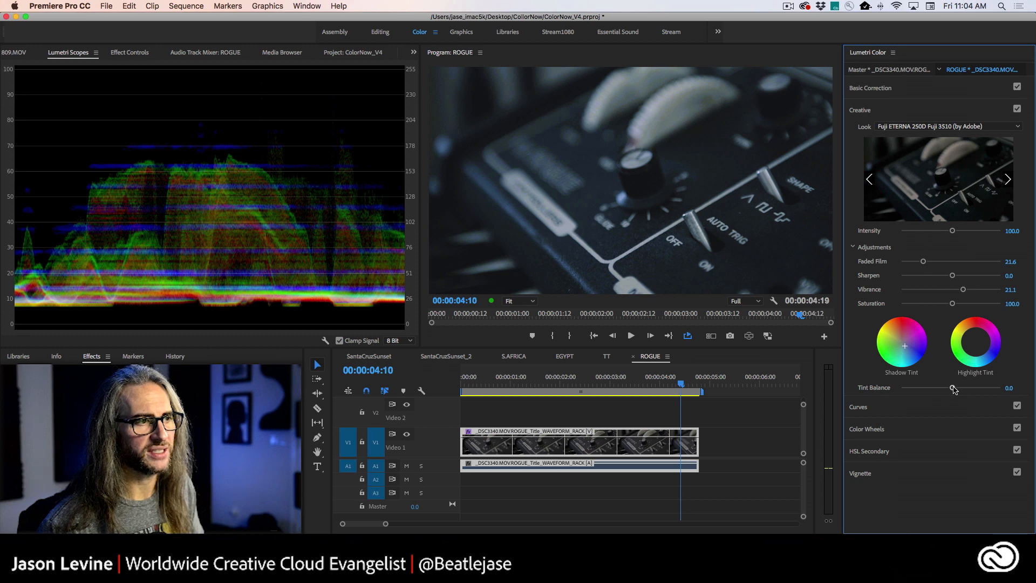
left_click_drag(954, 390, 950, 393)
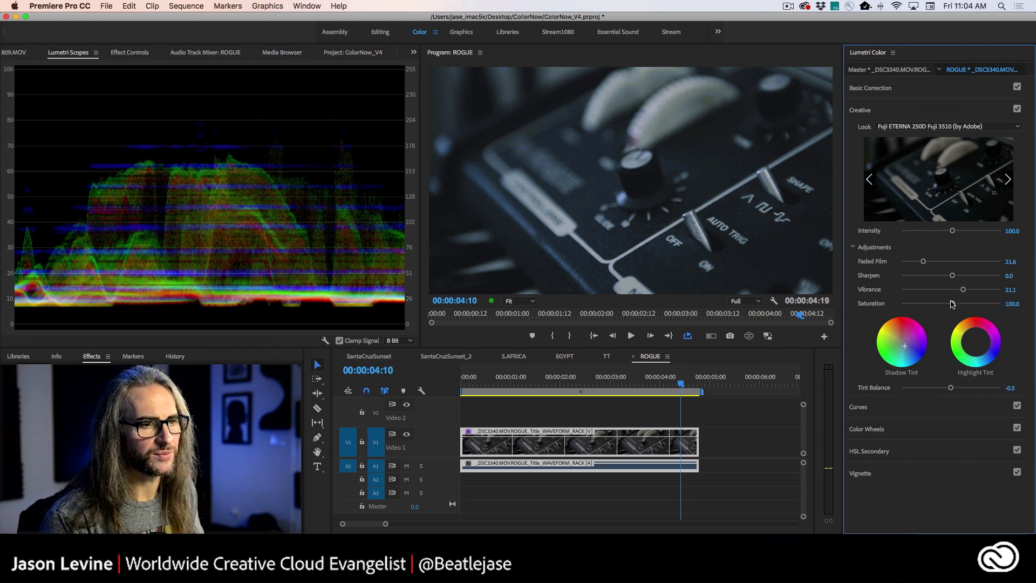
left_click_drag(953, 305, 966, 305)
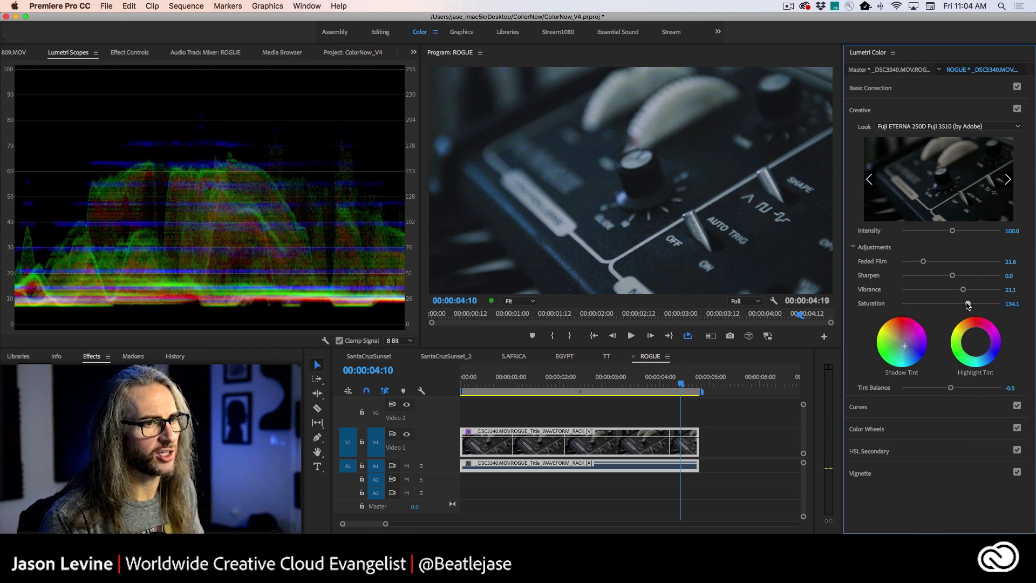
left_click_drag(953, 231, 960, 231)
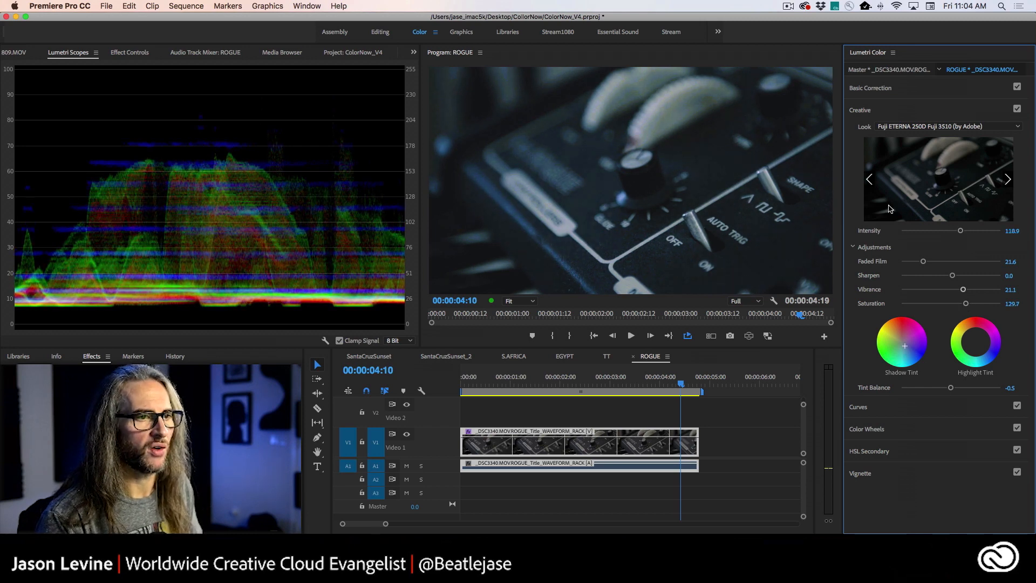
Bring up the hue saturation curve and go to the IMG_2502 turntable clip at 00:00:10:12 in the TT sequence
left_click(911, 408)
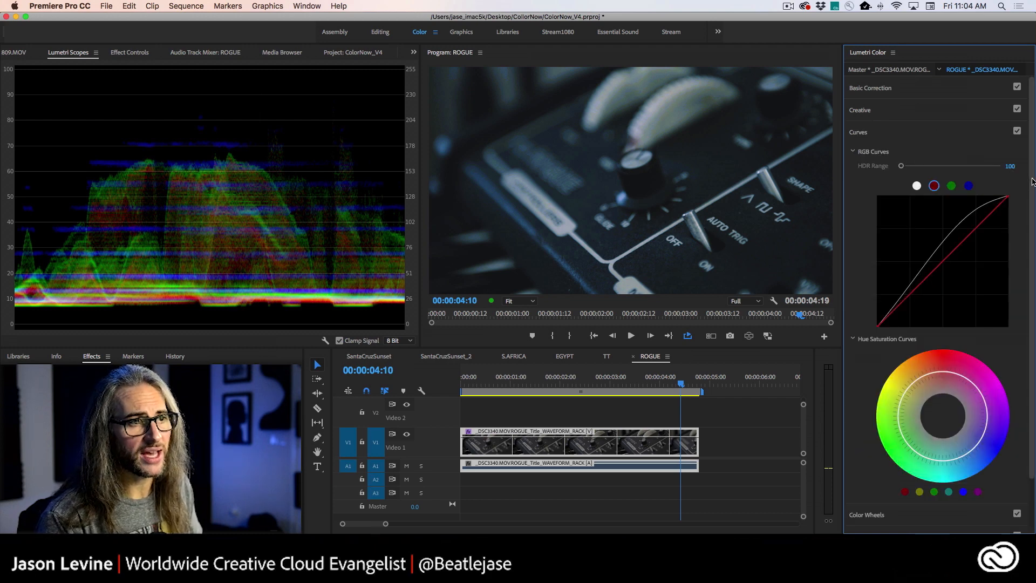
scroll(1031, 227, "down", 3)
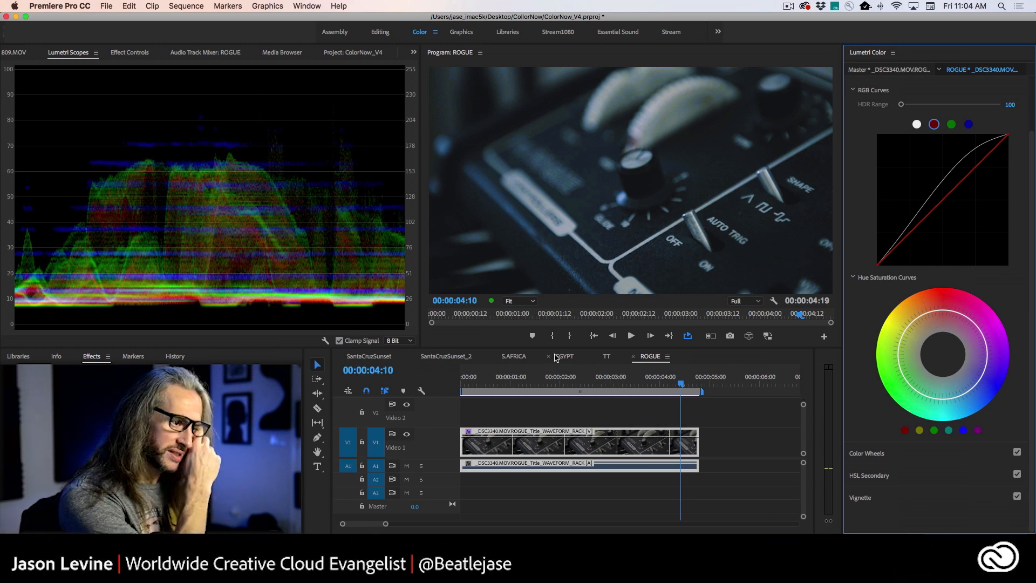
left_click(508, 360)
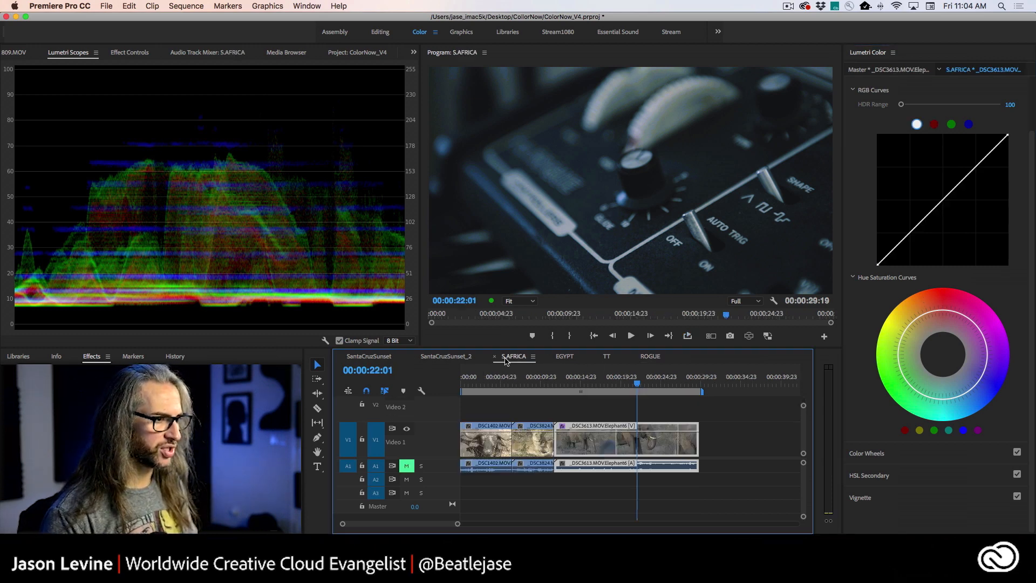
left_click_drag(636, 391, 487, 385)
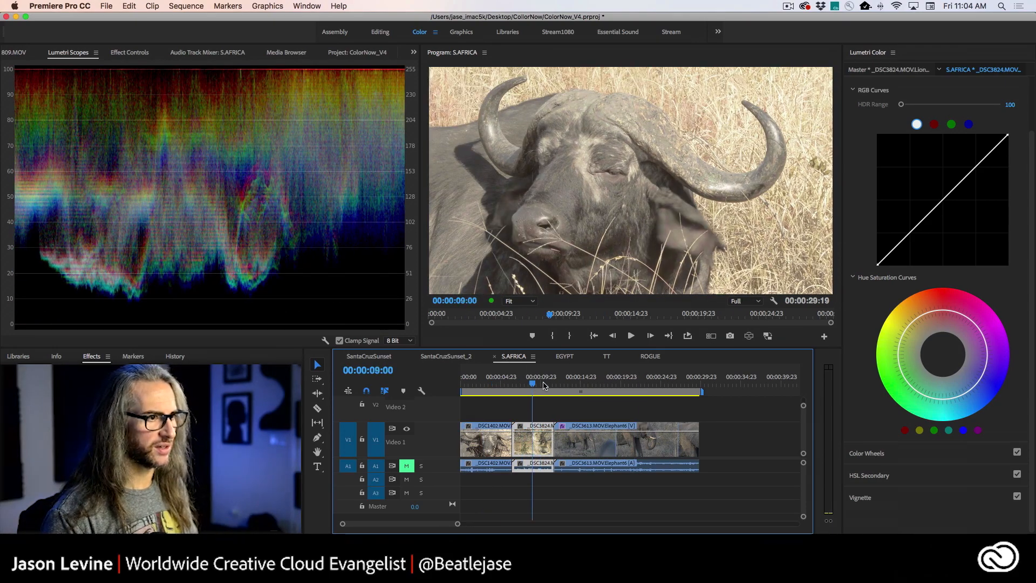
left_click(608, 356)
left_click_drag(529, 381, 489, 380)
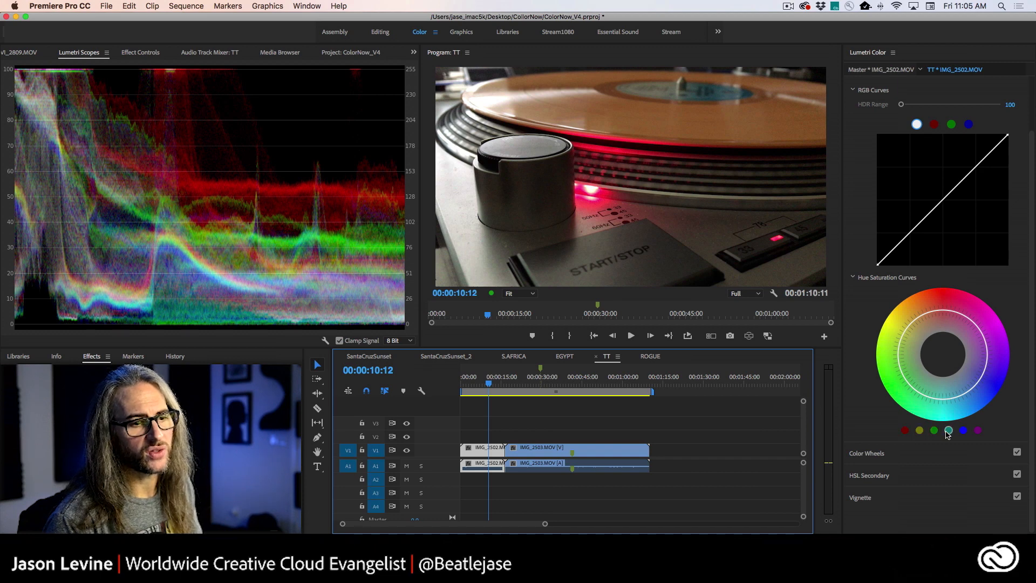
Try to lower the saturation of the turntable clip's reds with points on the hue saturation curve, and reset the curve
left_click(905, 432)
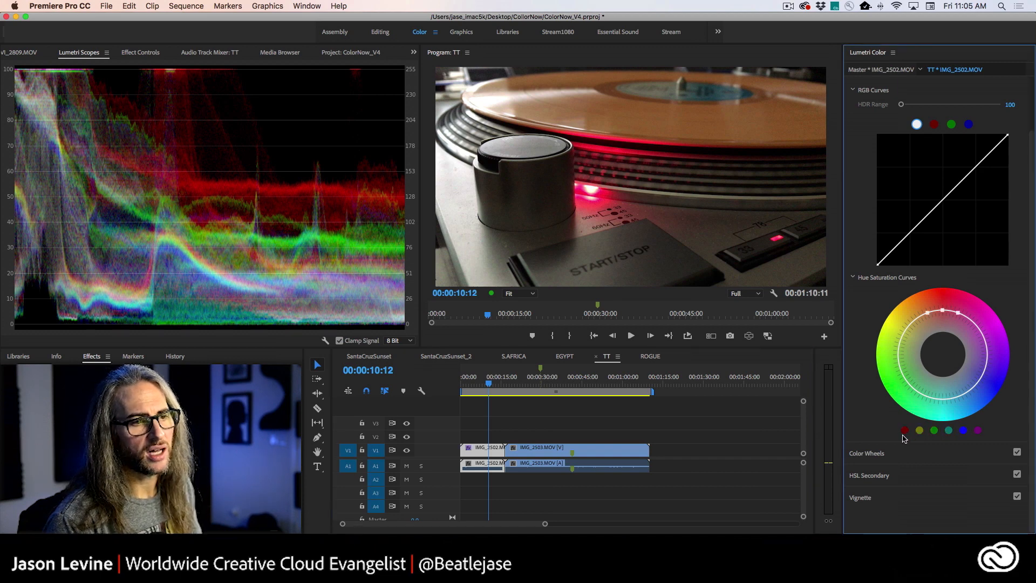
mouse_move(943, 311)
left_mouse_down()
mouse_move(943, 320)
mouse_move(943, 312)
left_mouse_up()
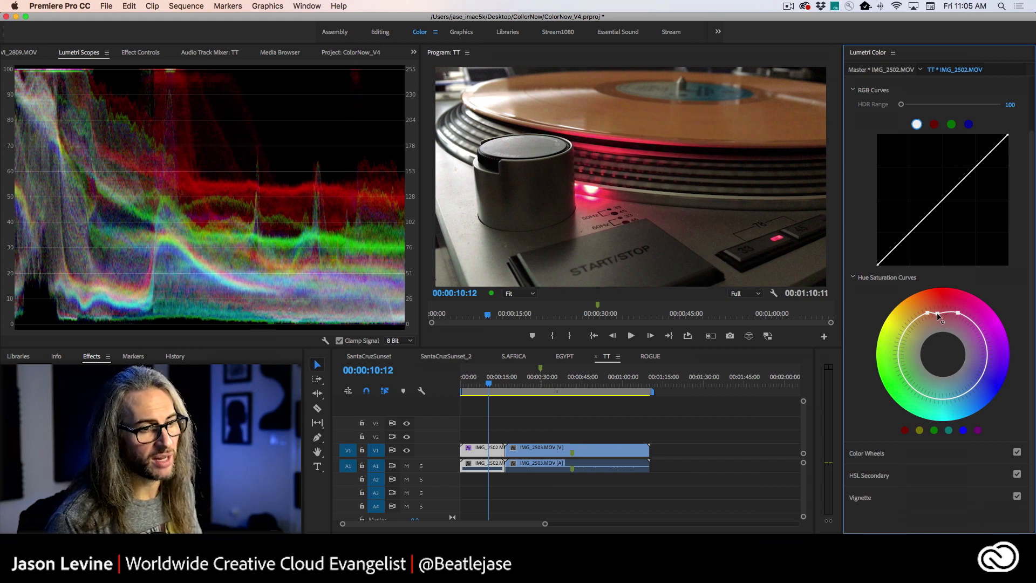
left_click(937, 313)
left_click(948, 312)
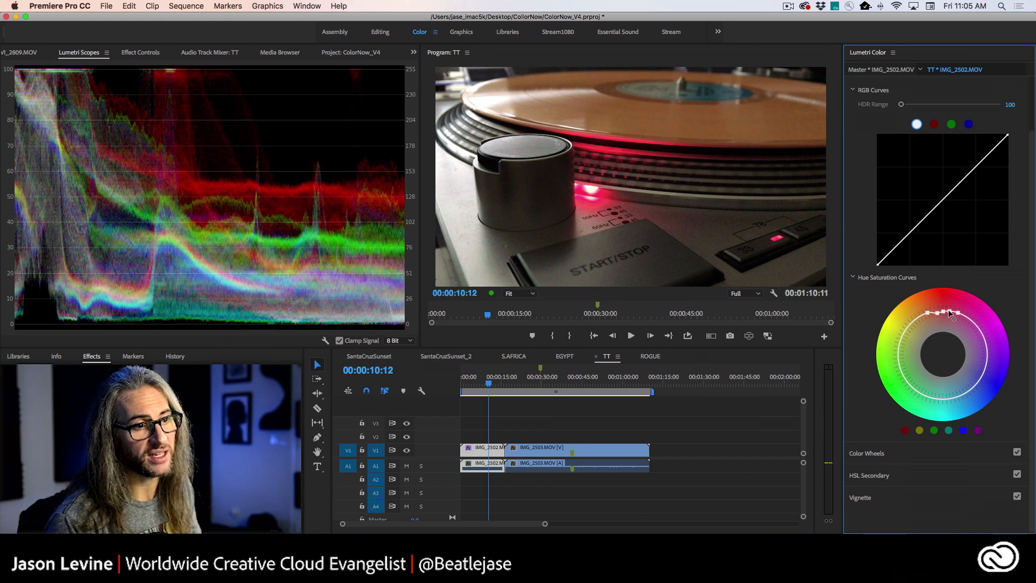
mouse_move(946, 314)
left_mouse_down()
mouse_move(940, 303)
mouse_move(948, 318)
left_mouse_up()
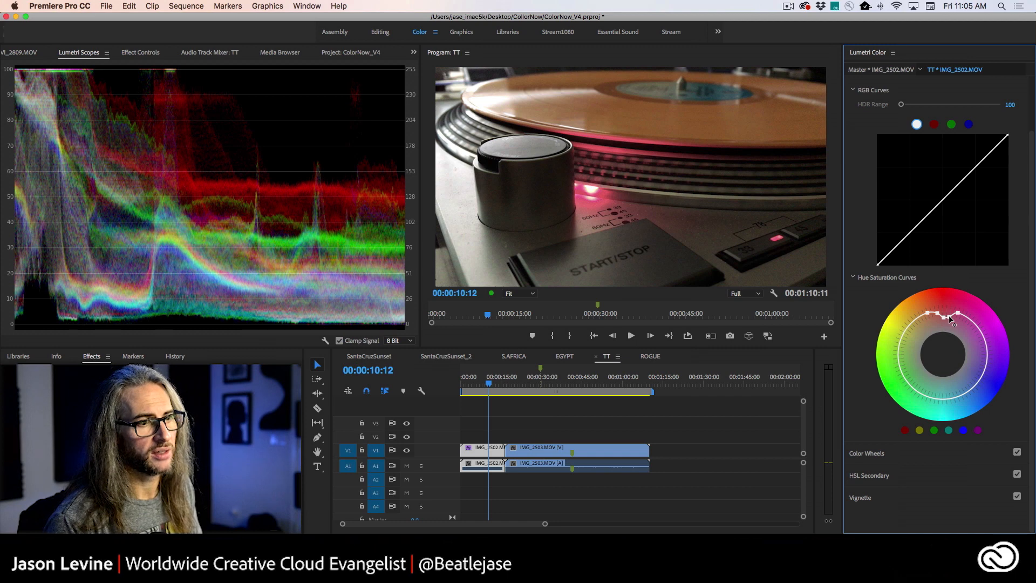
double_click(947, 314)
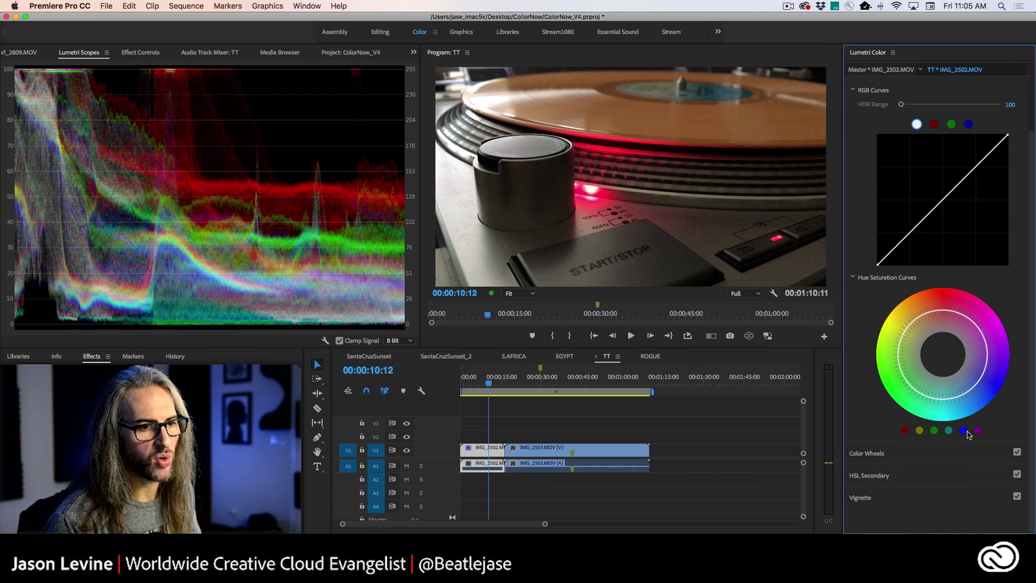
Raise the saturation of the turntable clip's reds using three points in the red range of the hue saturation curve
left_click(935, 309)
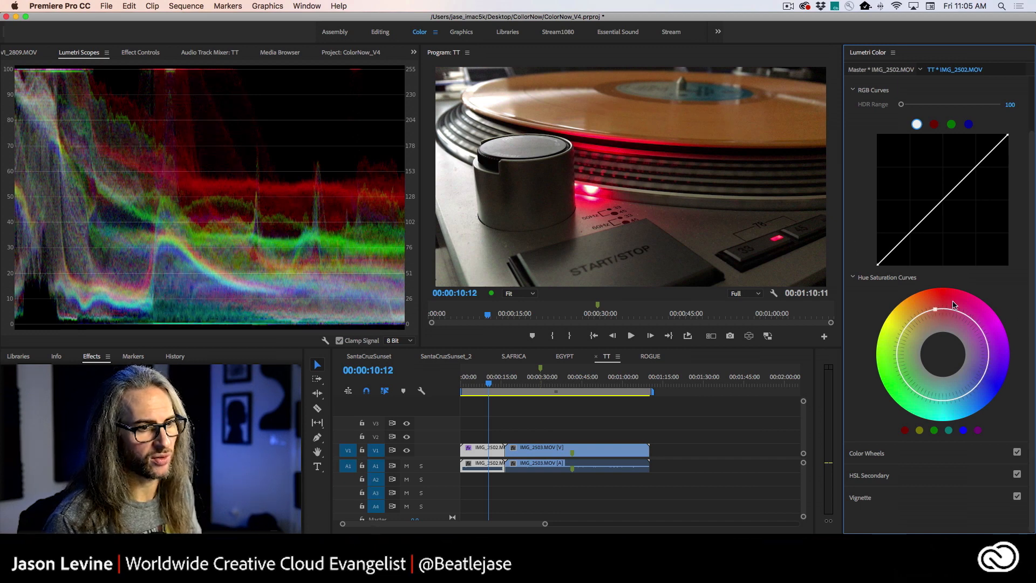
left_click_drag(935, 308, 936, 307)
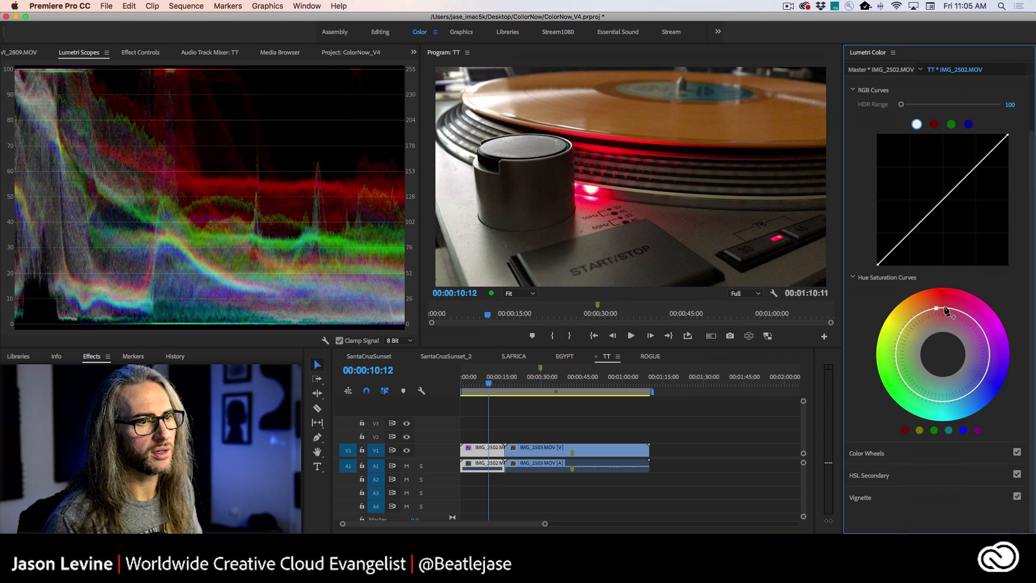
left_click(947, 306)
mouse_move(938, 305)
left_mouse_down()
mouse_move(930, 309)
mouse_move(934, 294)
mouse_move(942, 319)
mouse_move(934, 301)
left_mouse_up()
left_click(935, 308)
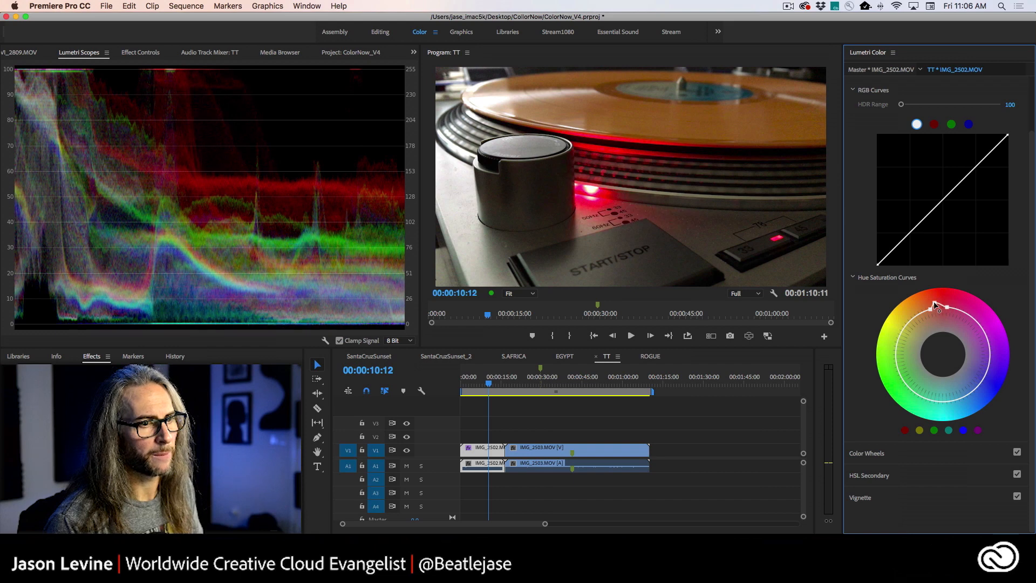
Boost the turntable clip's blues by pulling a point outward between anchor points in the hue saturation curve's blue range
left_click(987, 370)
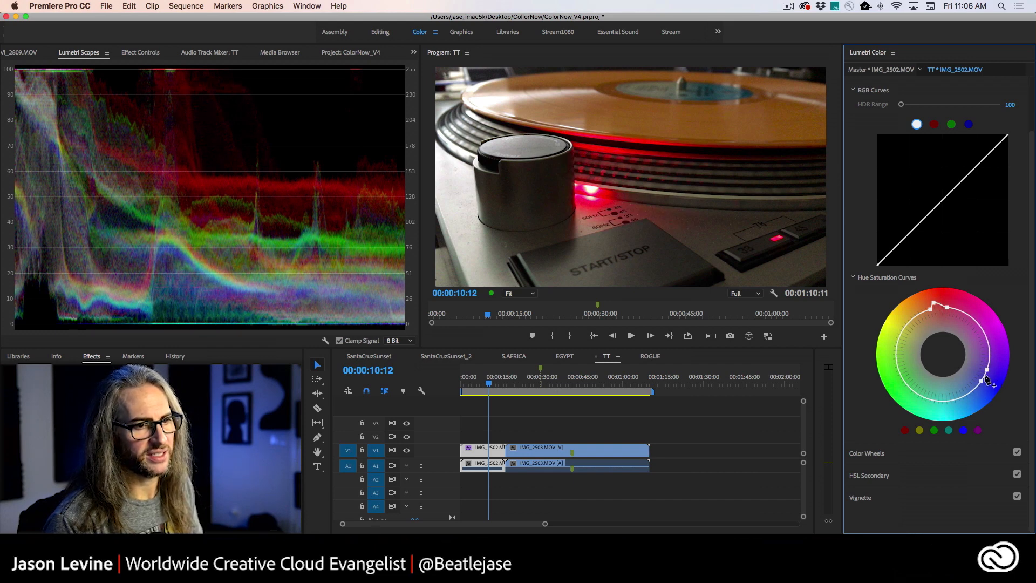
left_click(985, 376)
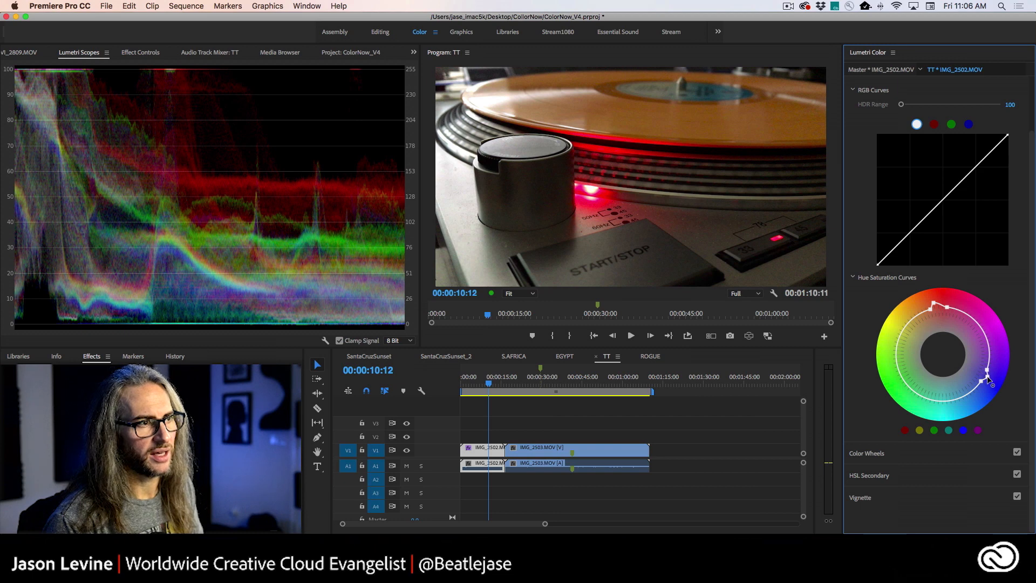
left_click_drag(991, 382, 992, 384)
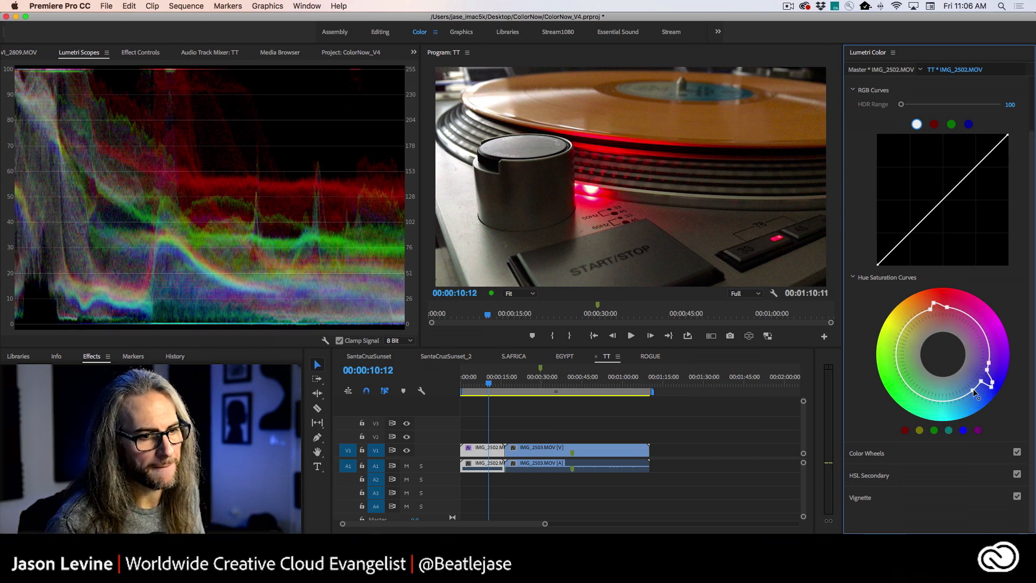
left_click_drag(973, 389, 973, 388)
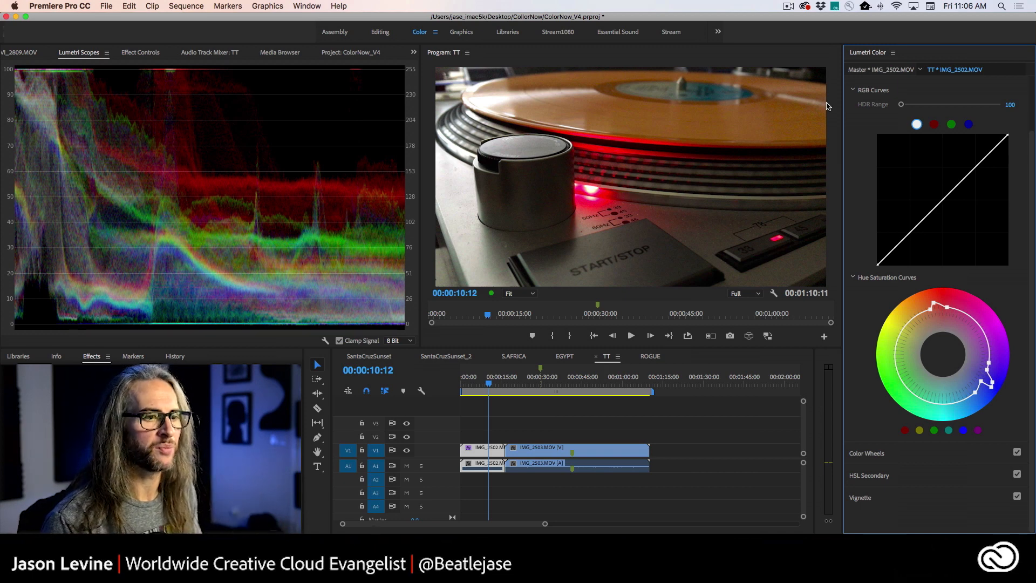
Add a vignette with an amount of -0.7 to the turntable clip and return to the S.AFRICA sequence
left_click(901, 501)
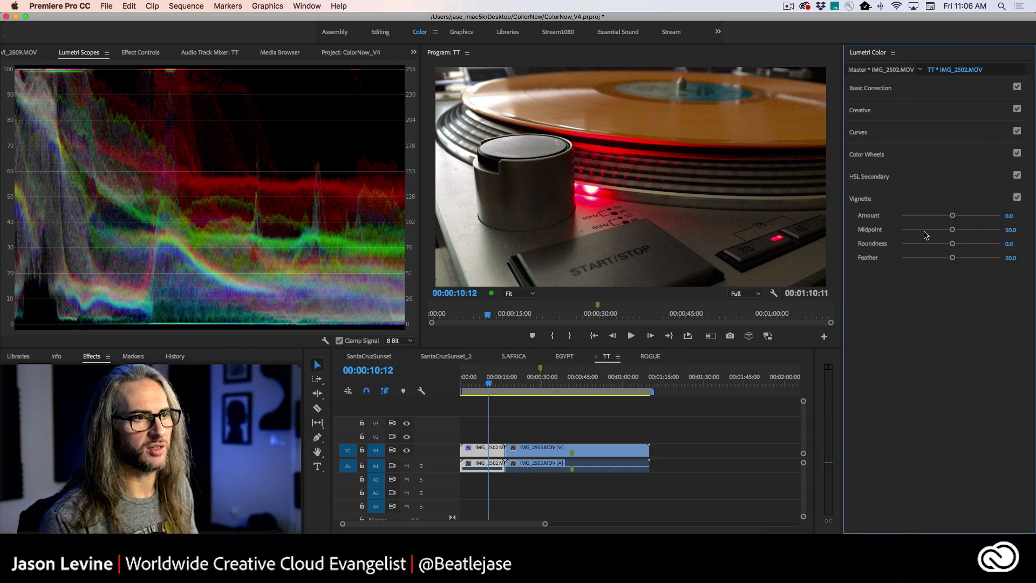
left_click_drag(953, 216, 939, 216)
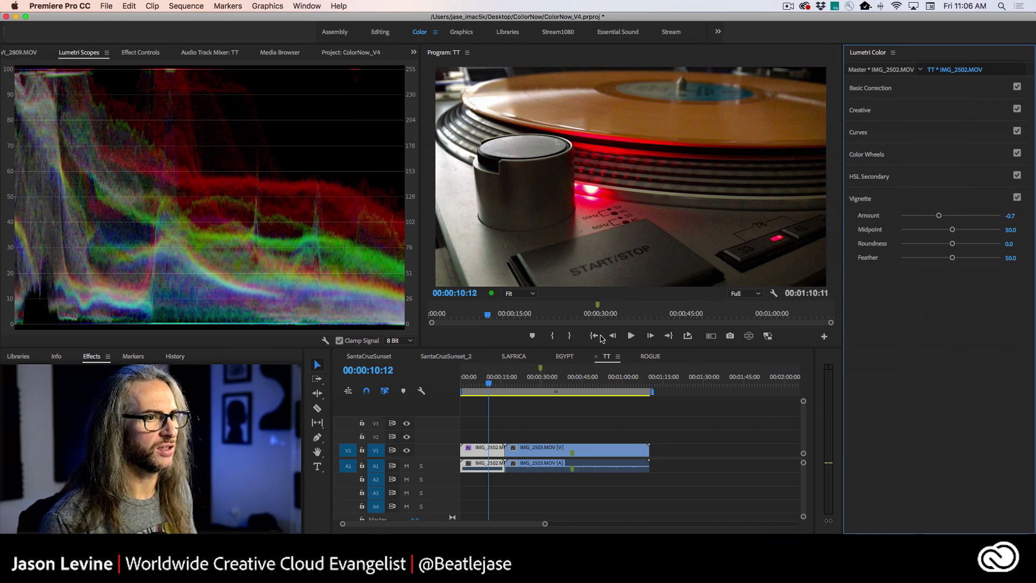
left_click_drag(491, 384, 521, 385)
left_click(517, 357)
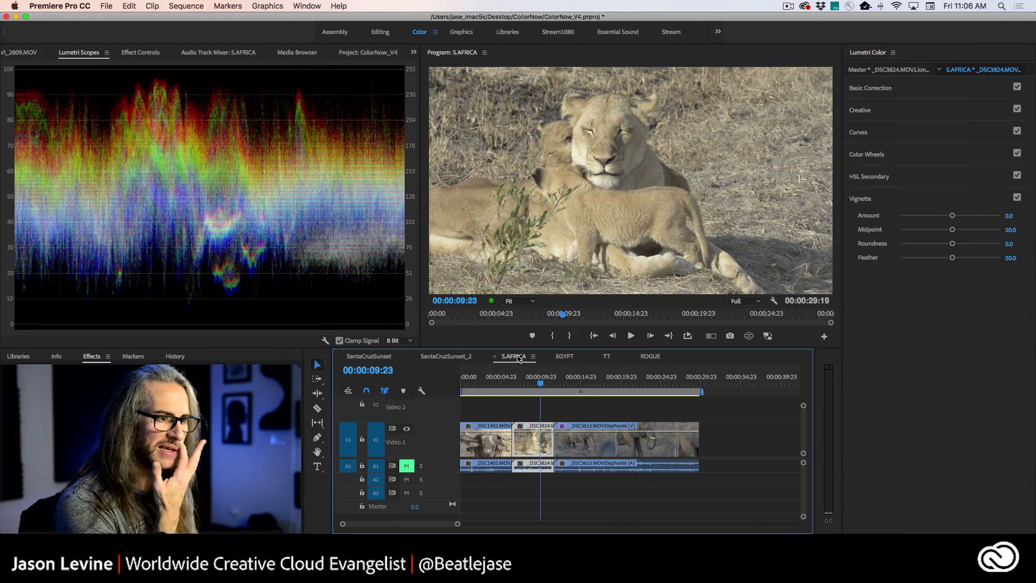
Set the vignette amount to -0.1 on the synthesizer clip in the ROGUE sequence, at the frame 00:00:02:01
left_click(646, 359)
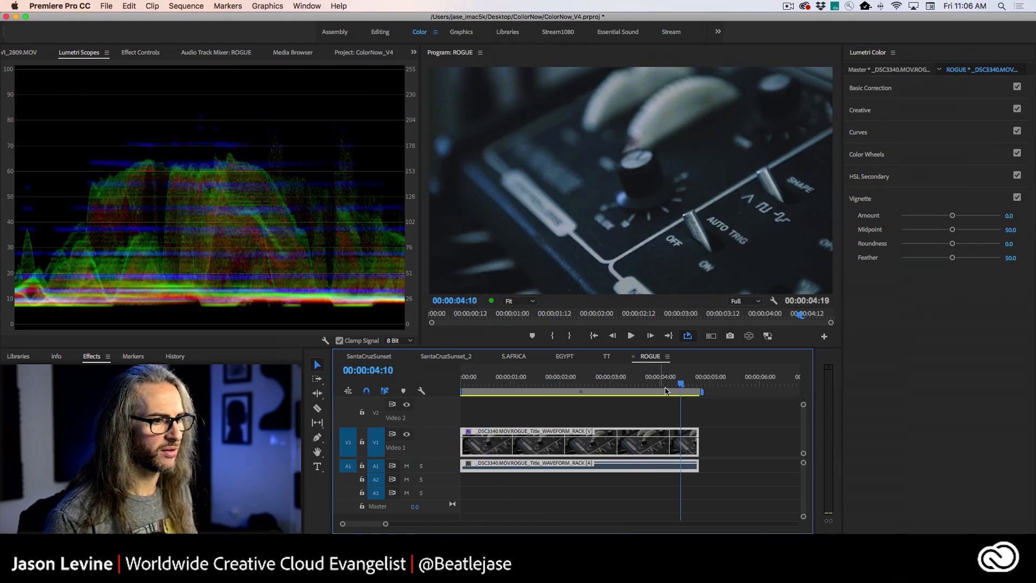
left_click_drag(667, 391, 547, 378)
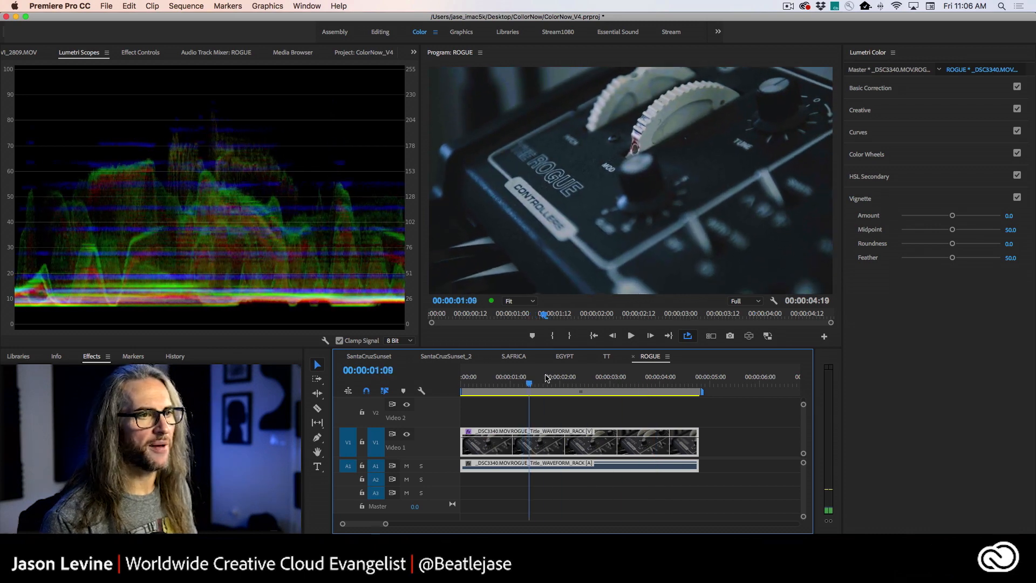
key("space")
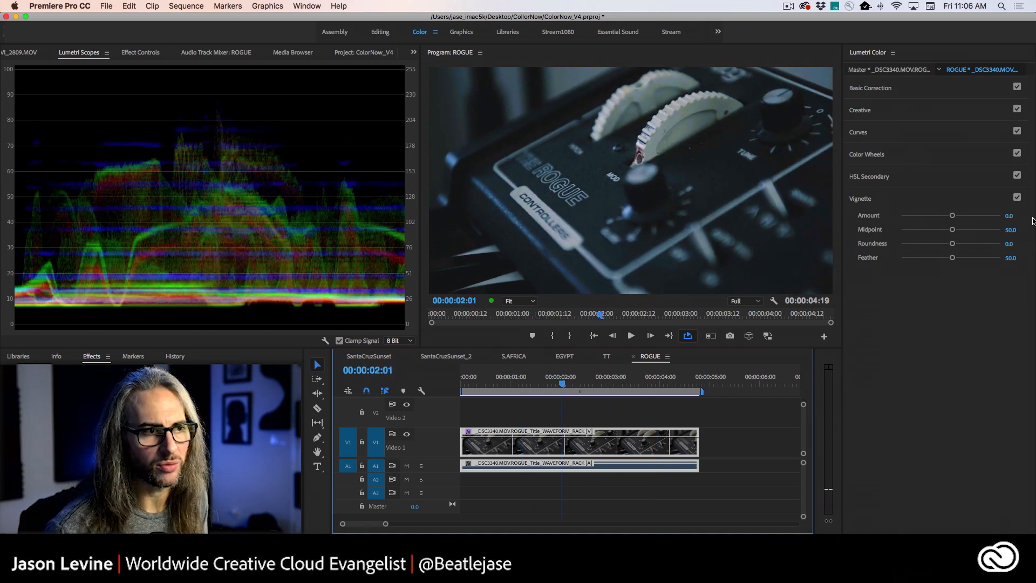
mouse_move(953, 215)
left_mouse_down()
mouse_move(983, 216)
mouse_move(912, 216)
mouse_move(979, 216)
mouse_move(939, 217)
mouse_move(972, 217)
mouse_move(941, 217)
mouse_move(950, 217)
left_mouse_up()
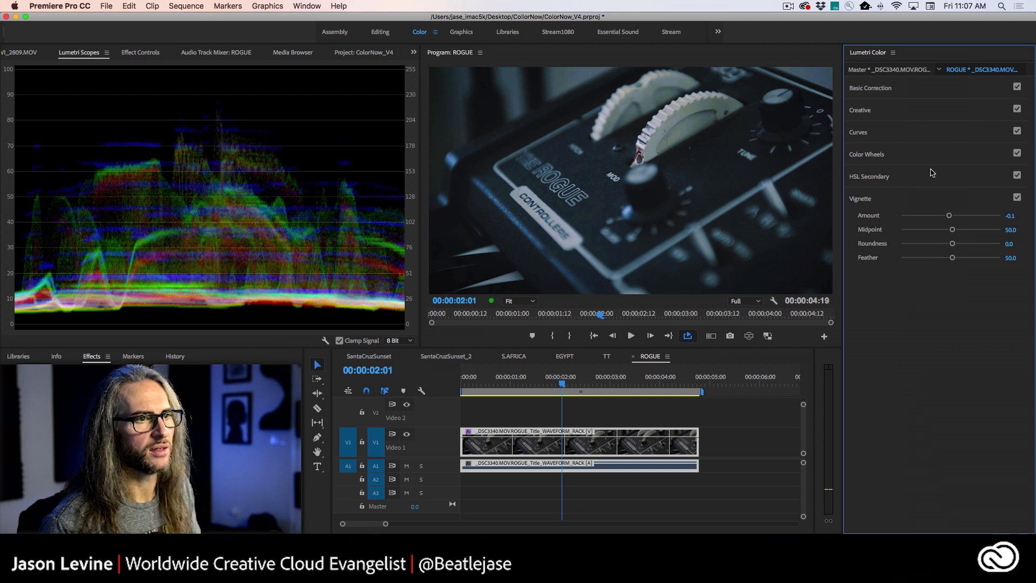
Review the synthesizer clip's curves, creative look and basic correction settings in turn
left_click(931, 135)
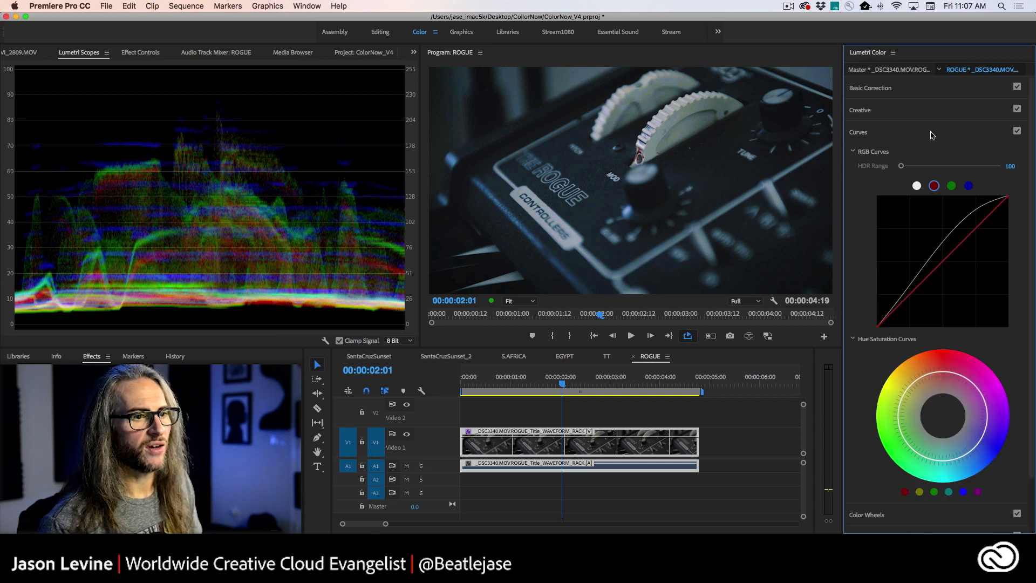
left_click(931, 111)
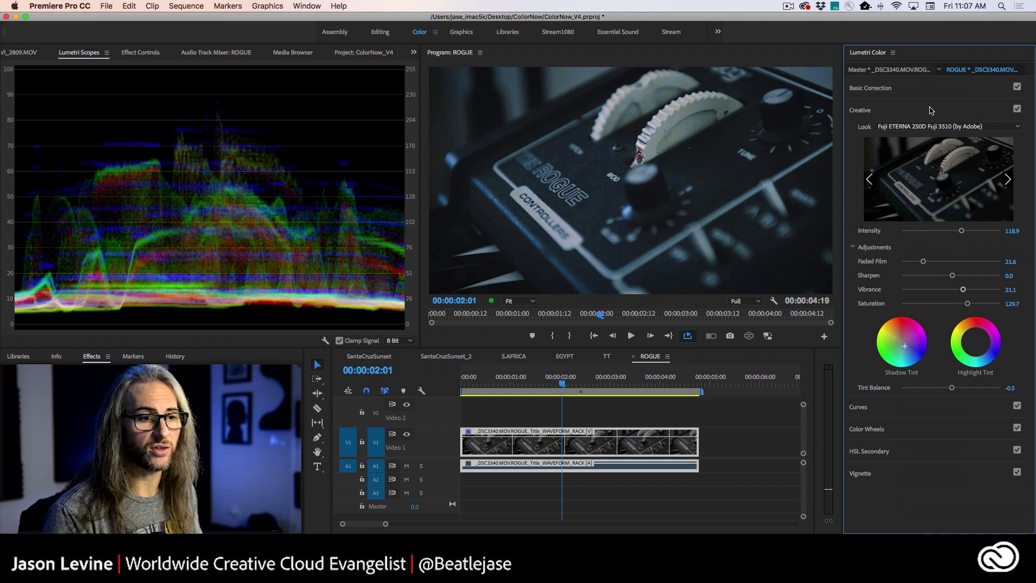
left_click(928, 91)
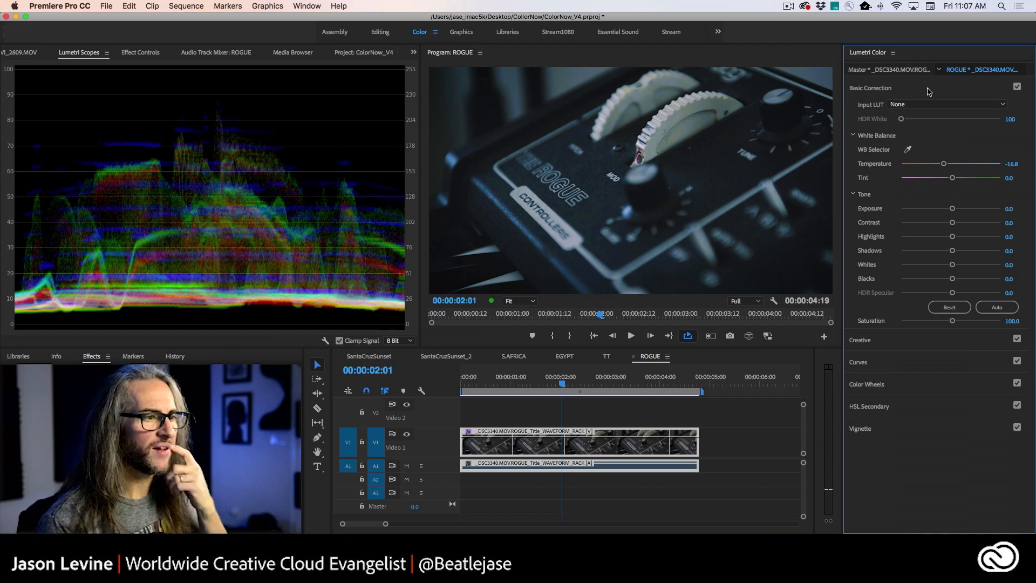